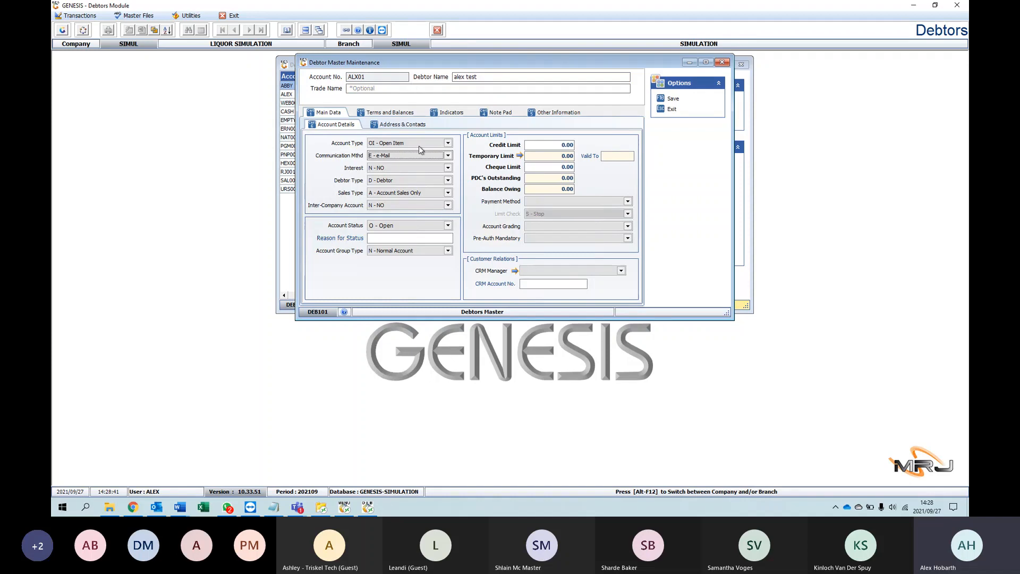
# Step: Review the available Account Type options for the debtor, keeping OI - Open Item
pyautogui.click(422, 142)
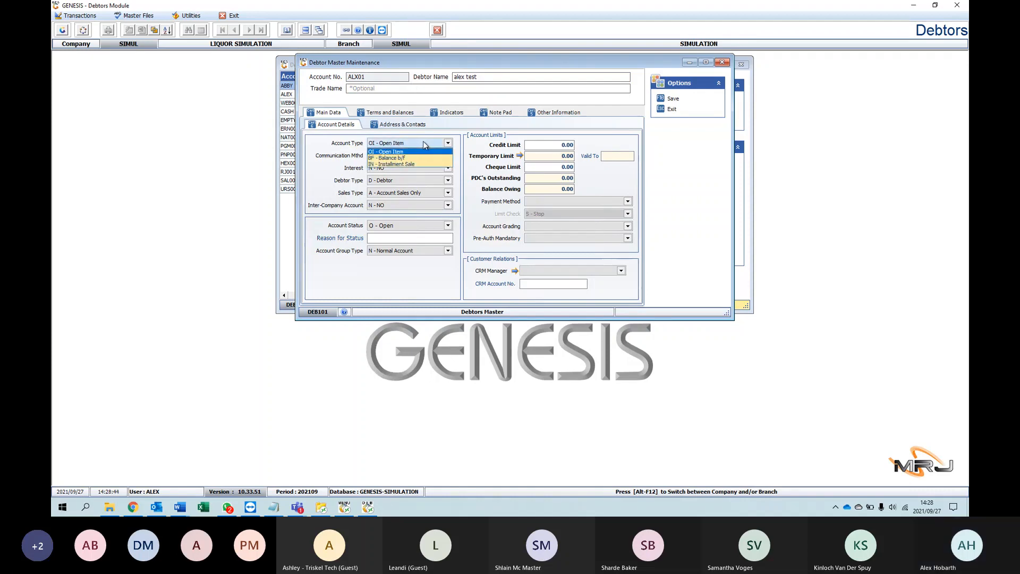
pyautogui.click(423, 142)
pyautogui.press('Tab')
pyautogui.press('Tab')
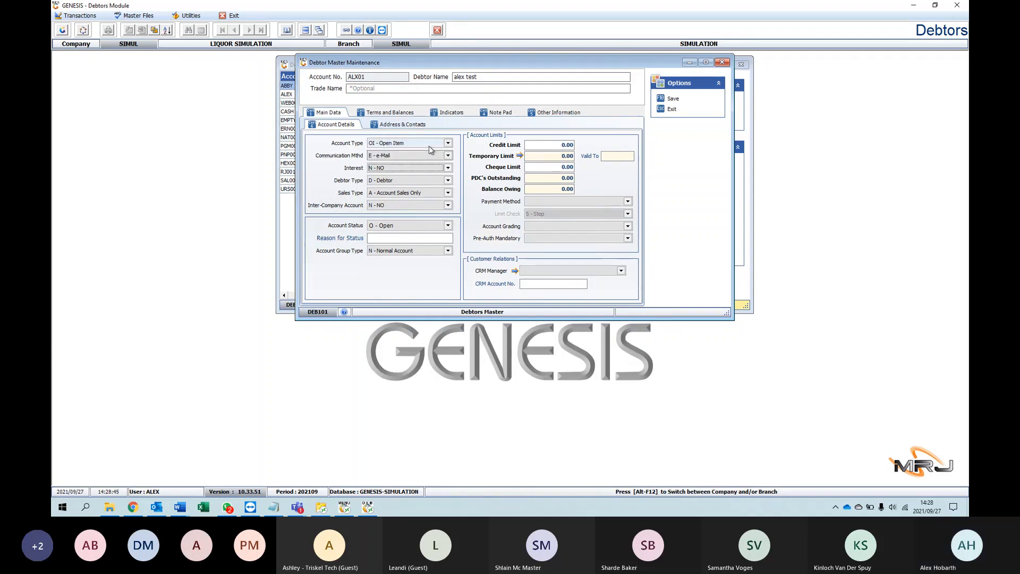
pyautogui.press('Tab')
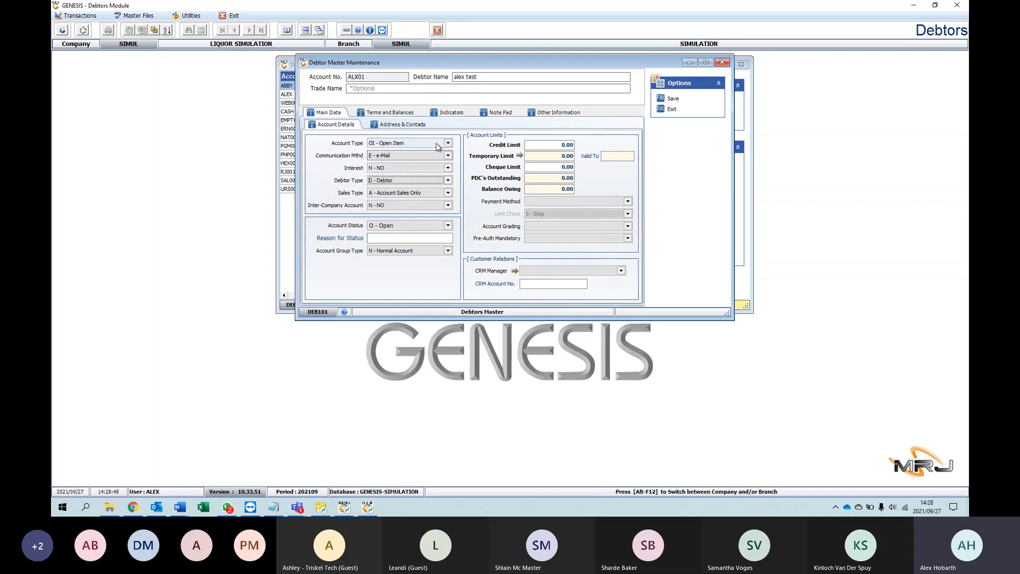
pyautogui.click(409, 144)
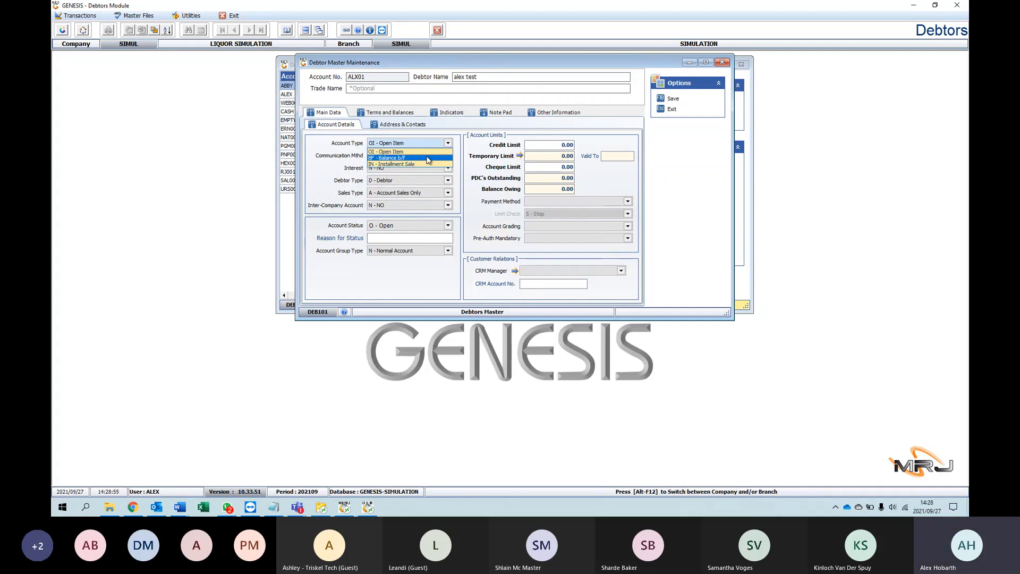
pyautogui.click(342, 143)
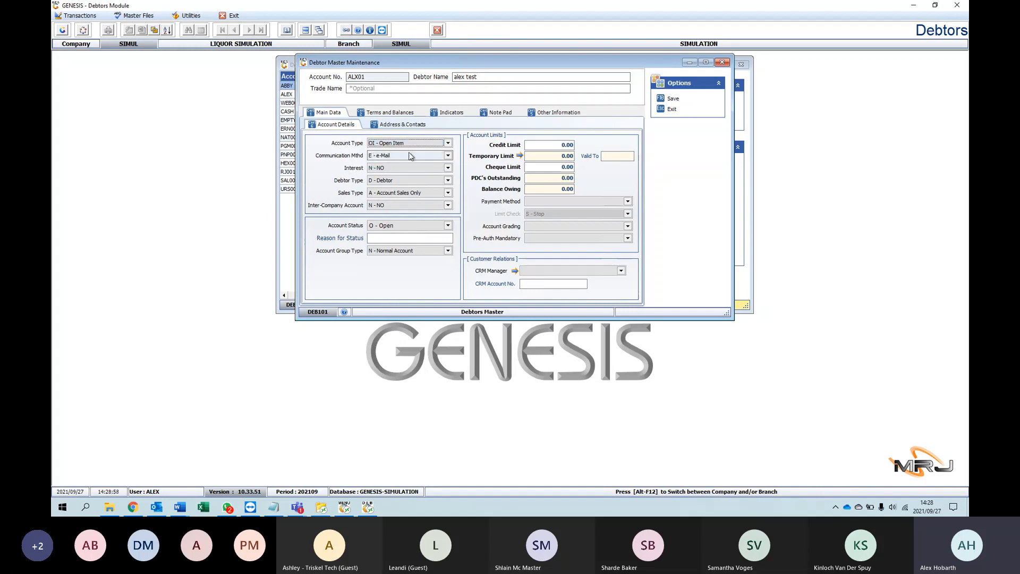
# Step: Set the debtor's communication method to M - Mail and check the Interest choices, keeping N - NO
pyautogui.click(409, 155)
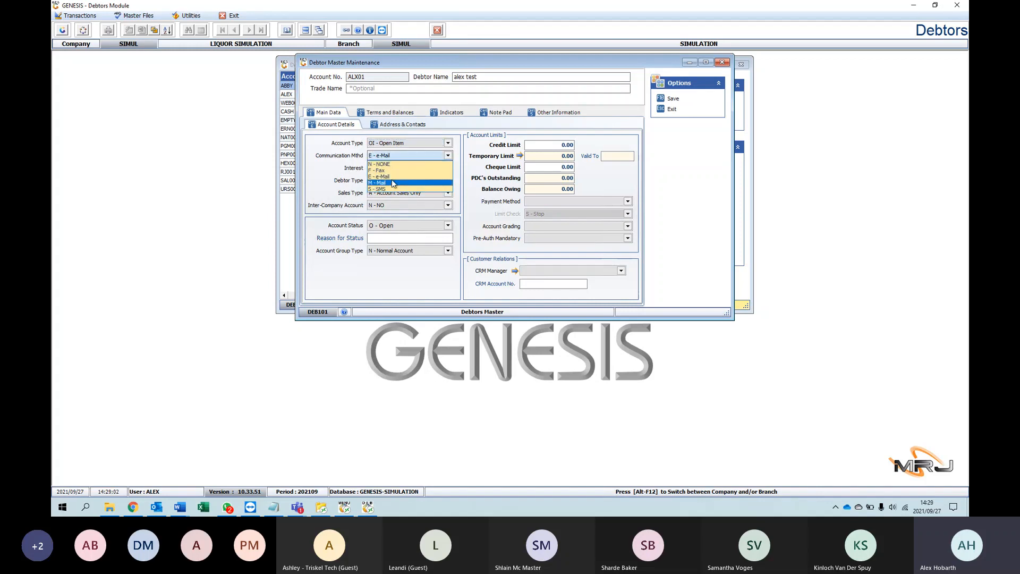
pyautogui.click(393, 181)
pyautogui.click(405, 169)
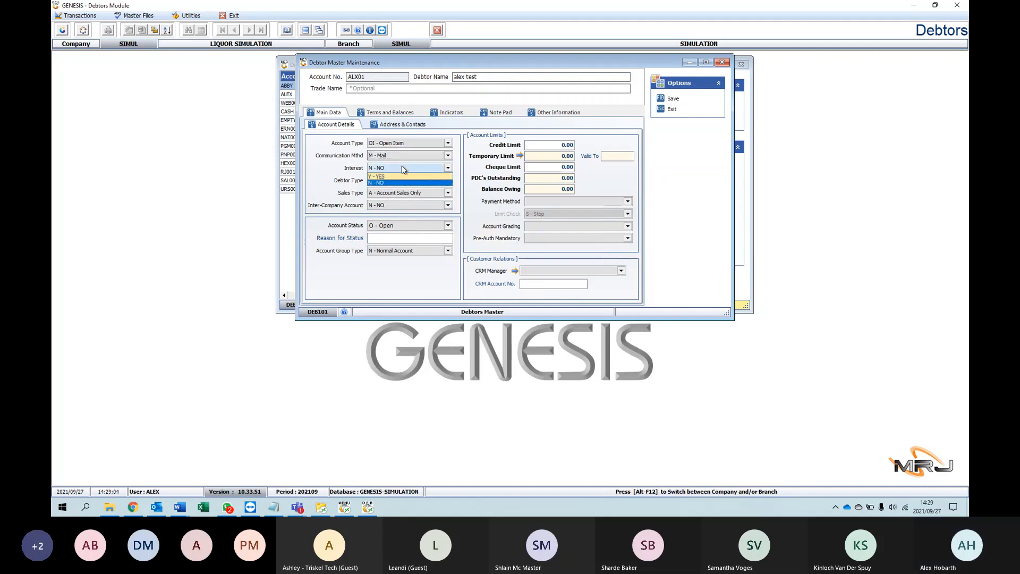
pyautogui.click(462, 162)
pyautogui.click(450, 179)
pyautogui.click(448, 179)
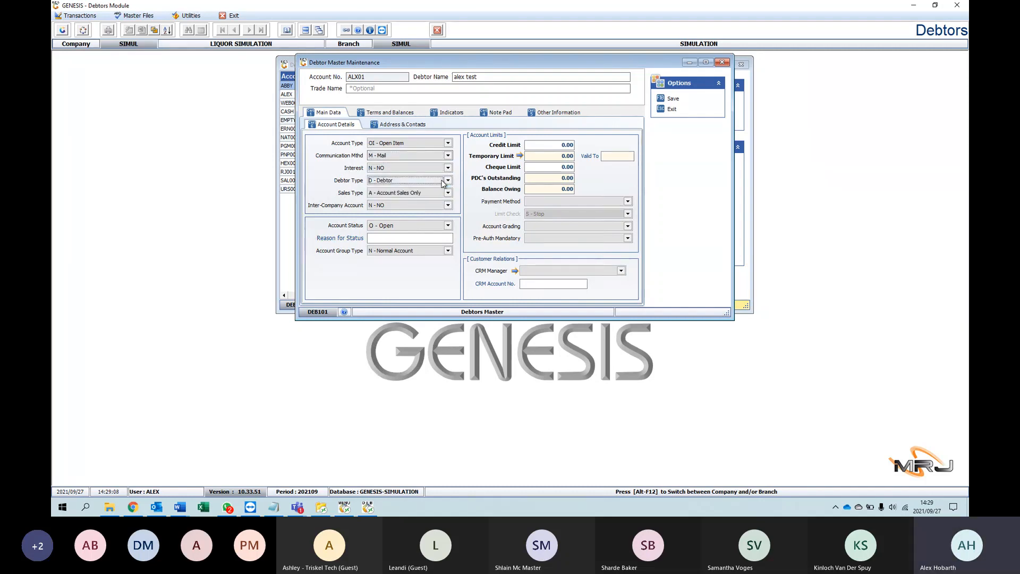
# Step: Try Cash Sales Only and Both Cash & Account Sales as the Sales Type, and return it to A - Account Sales Only
pyautogui.click(443, 193)
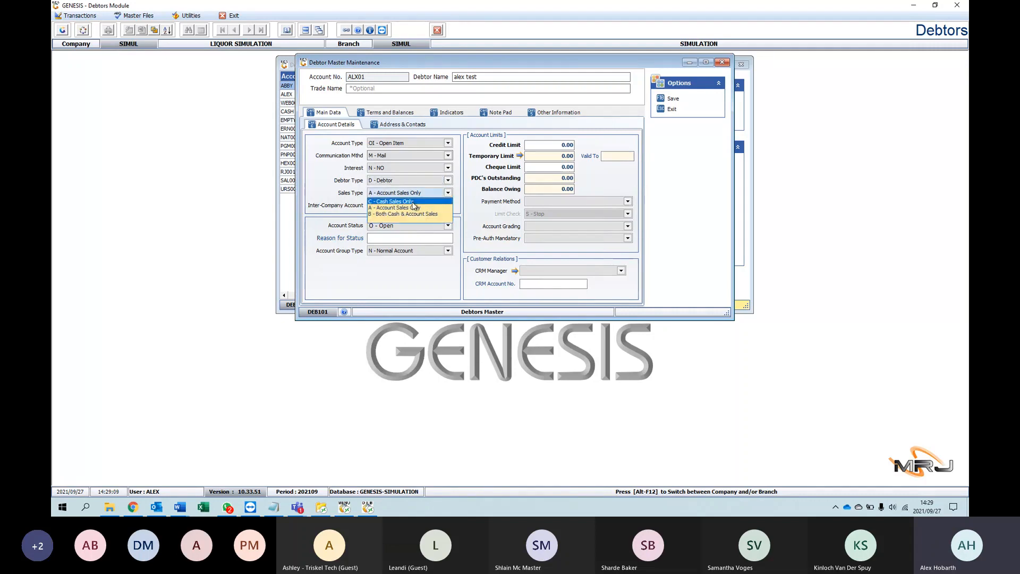
pyautogui.click(412, 202)
pyautogui.click(431, 193)
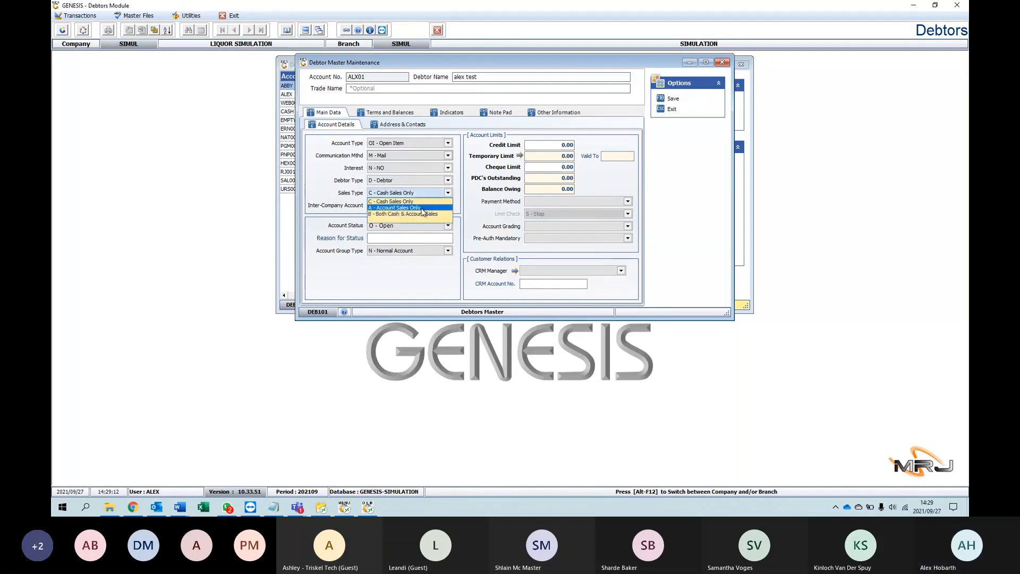
pyautogui.click(419, 213)
pyautogui.click(429, 193)
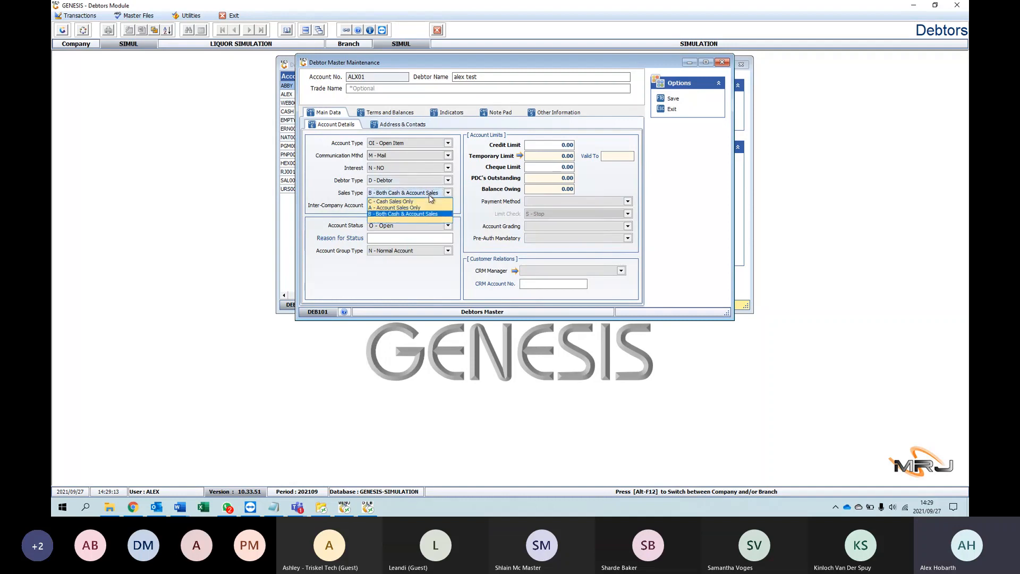
pyautogui.click(418, 212)
pyautogui.click(418, 194)
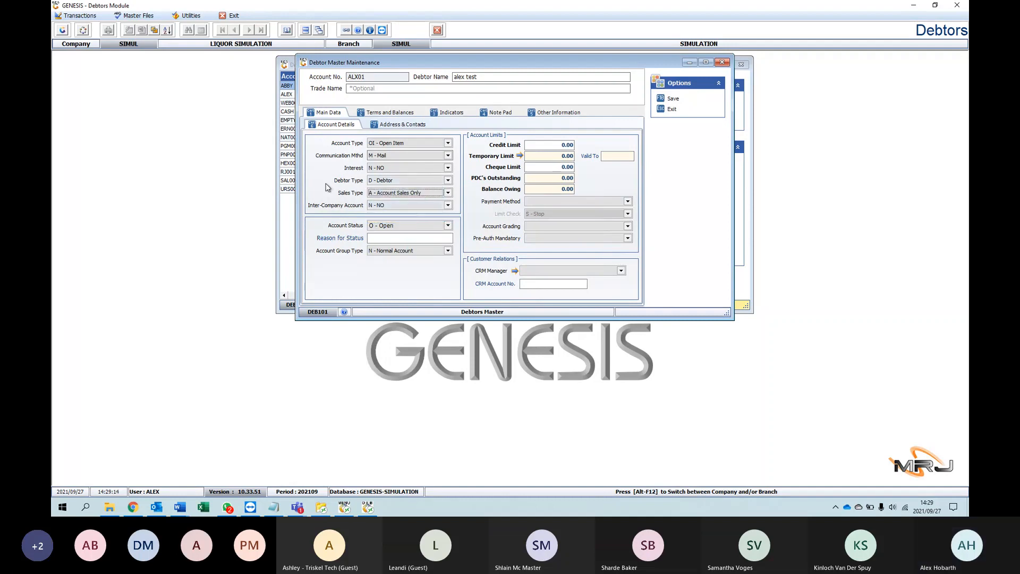
# Step: Review the Inter-Company Account and Account Status options, keeping N - NO and O - Open
pyautogui.click(407, 206)
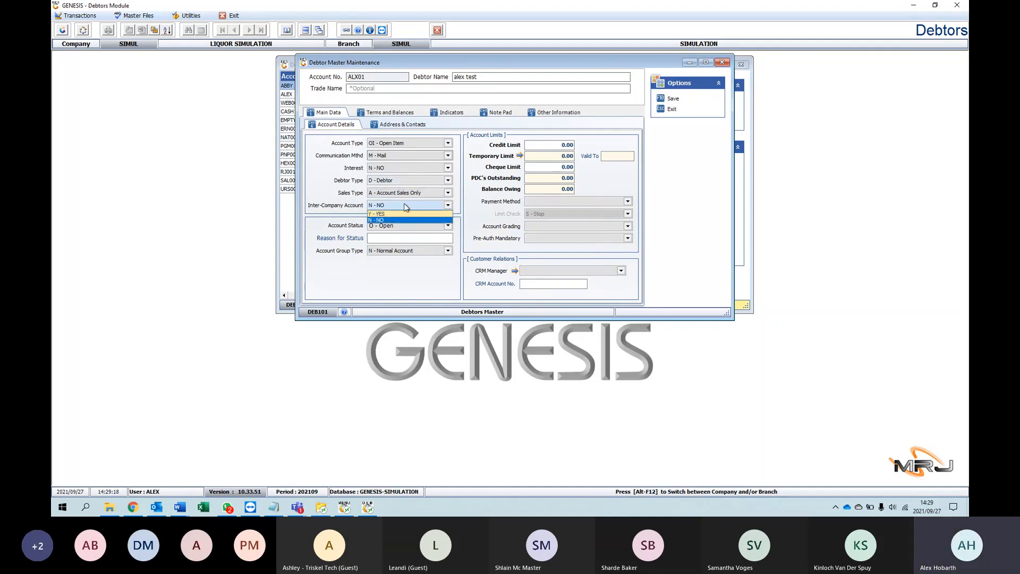
pyautogui.click(432, 219)
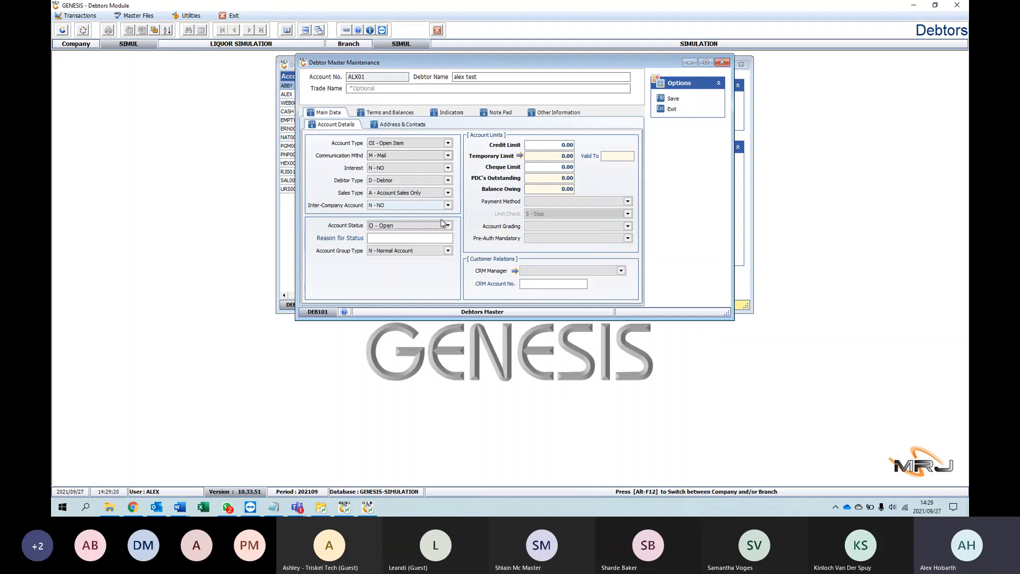
pyautogui.click(441, 223)
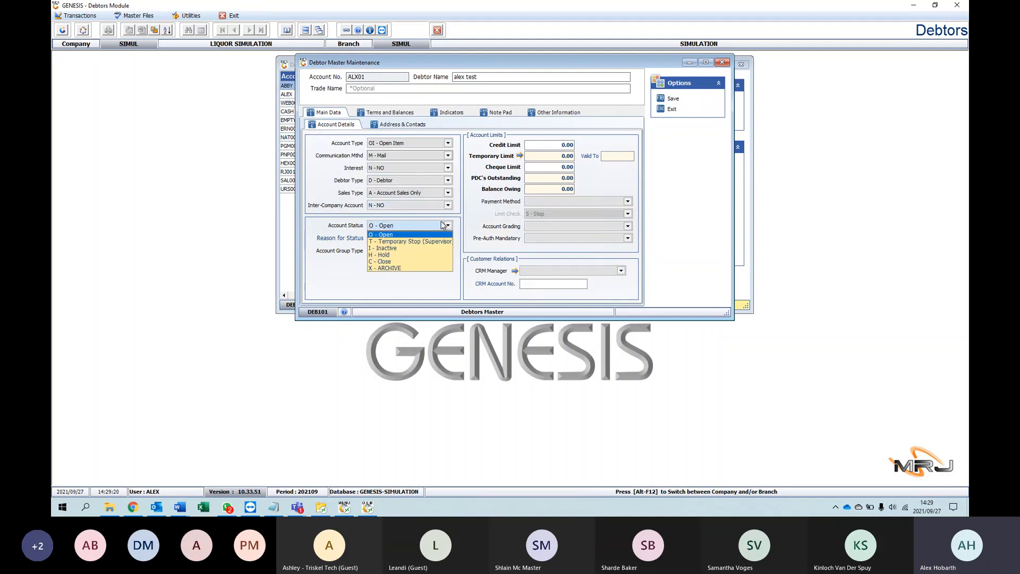
pyautogui.click(397, 225)
pyautogui.click(393, 227)
pyautogui.click(393, 227)
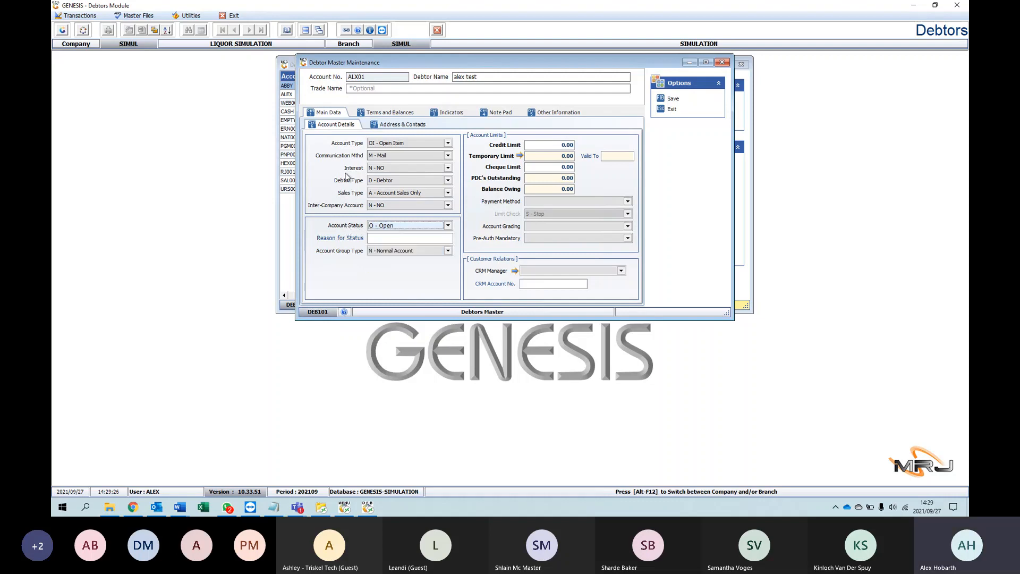
# Step: Review the Account Group Type options, keeping N - Normal Account
pyautogui.press('Tab')
pyautogui.press('Tab')
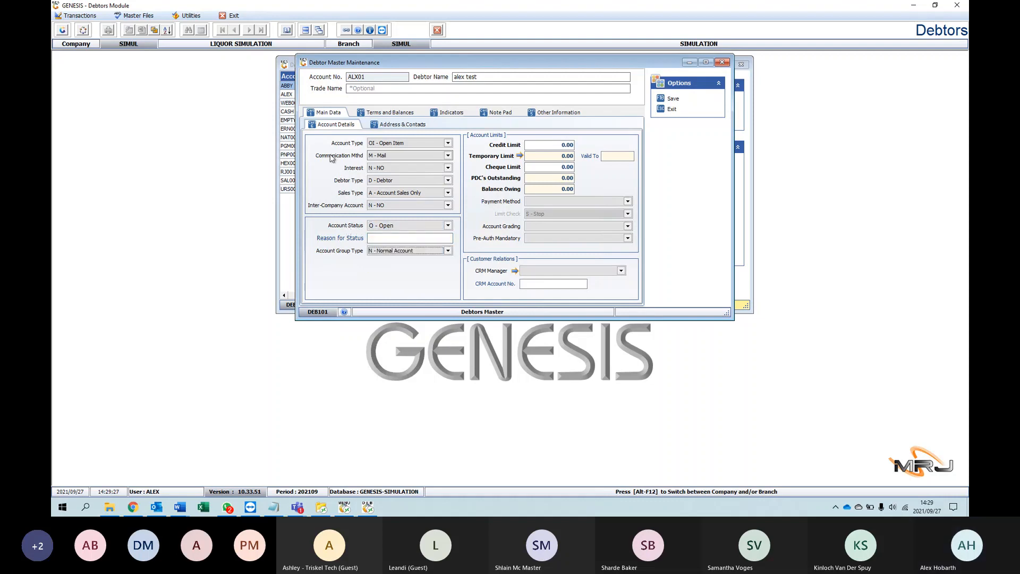
pyautogui.click(439, 251)
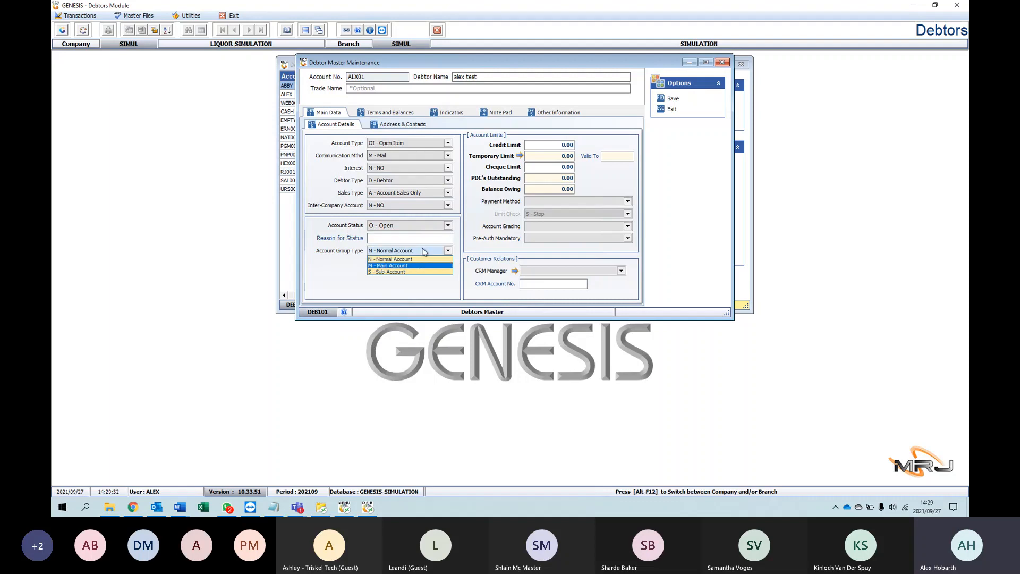
pyautogui.click(424, 251)
# Step: Set the account's credit limit to 1 000.00 and its payment method to CASH
pyautogui.press('Tab')
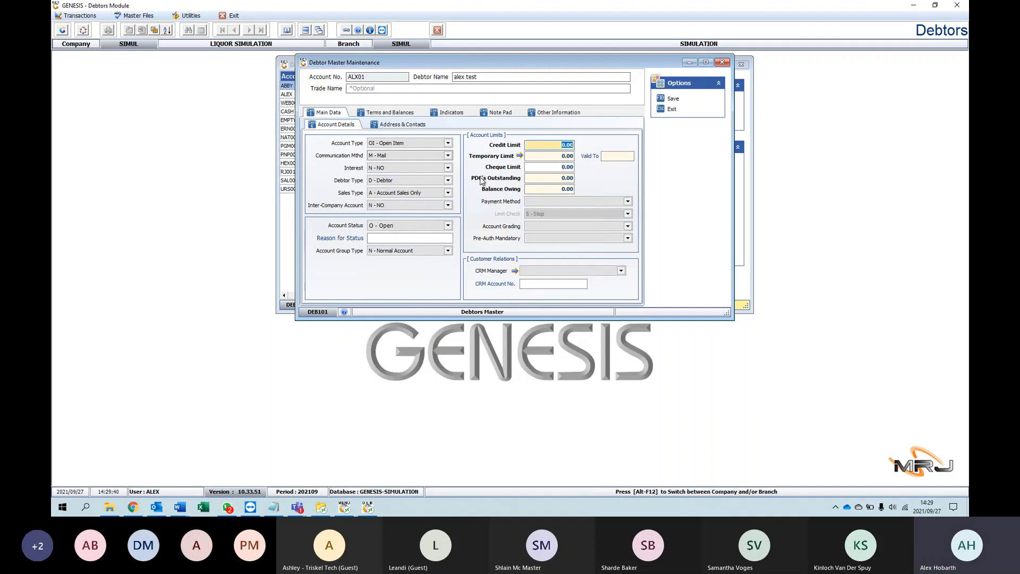
pyautogui.write('1 000')
pyautogui.press('Tab')
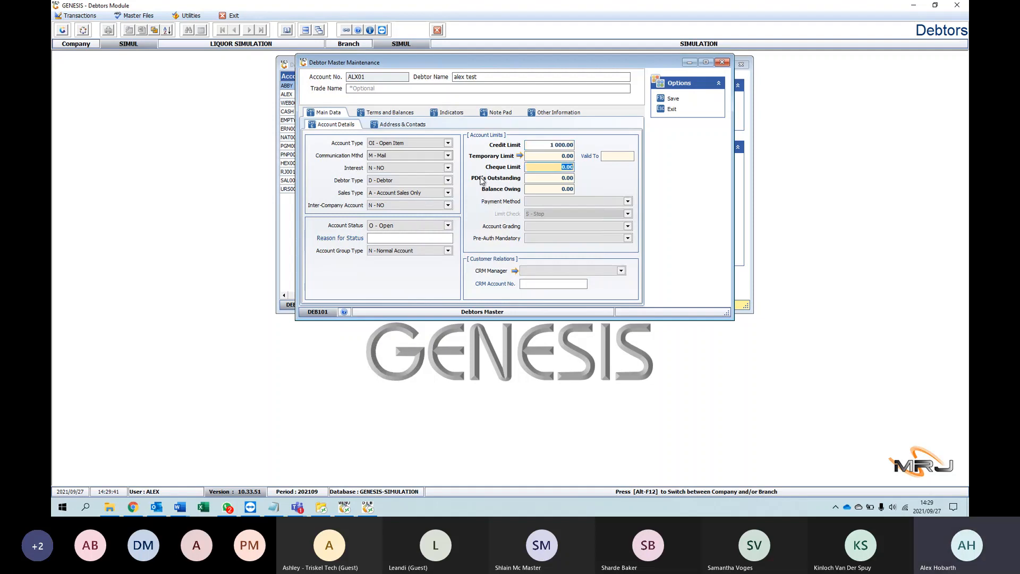
pyautogui.press('Tab')
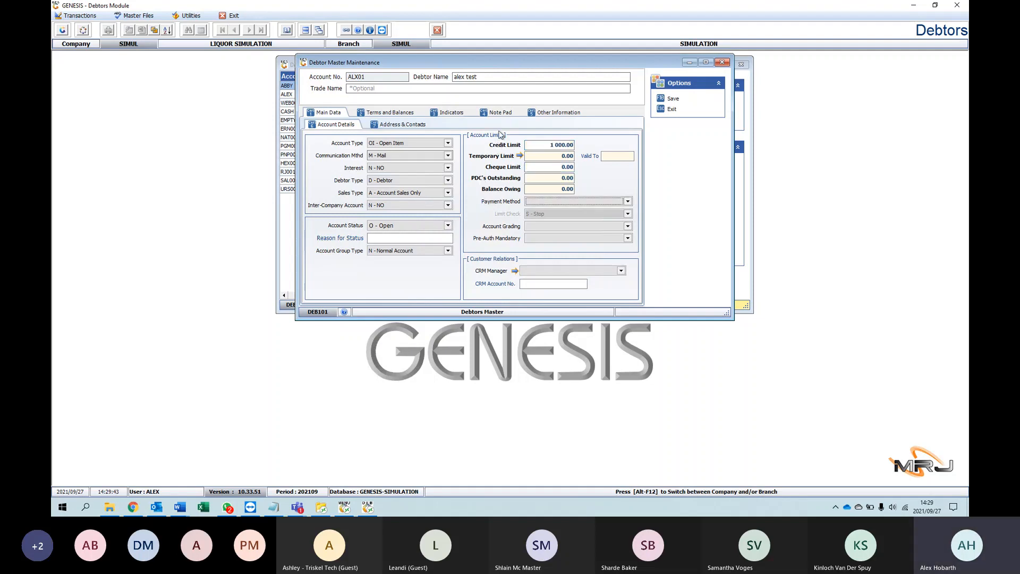
pyautogui.click(618, 200)
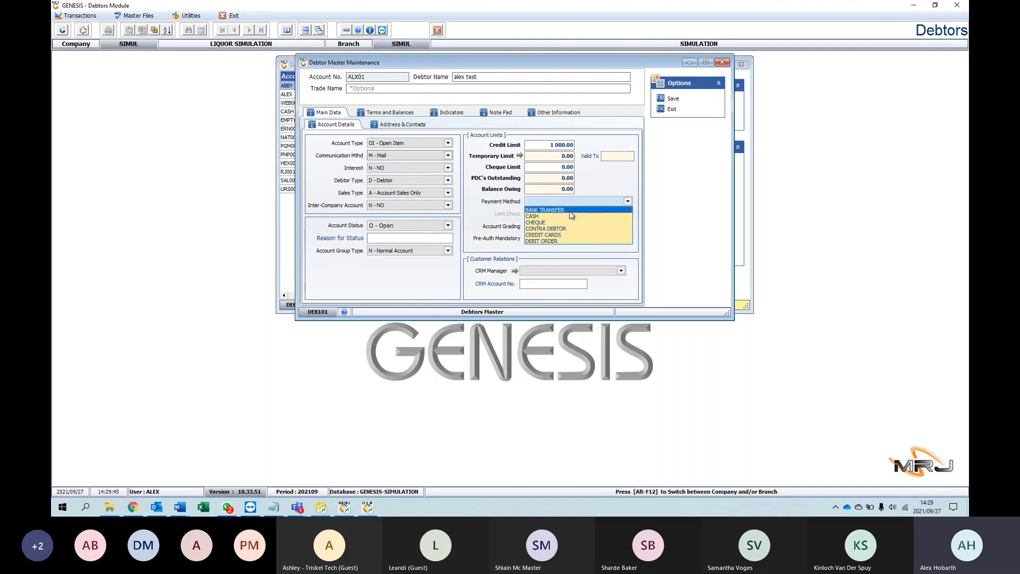
pyautogui.click(556, 216)
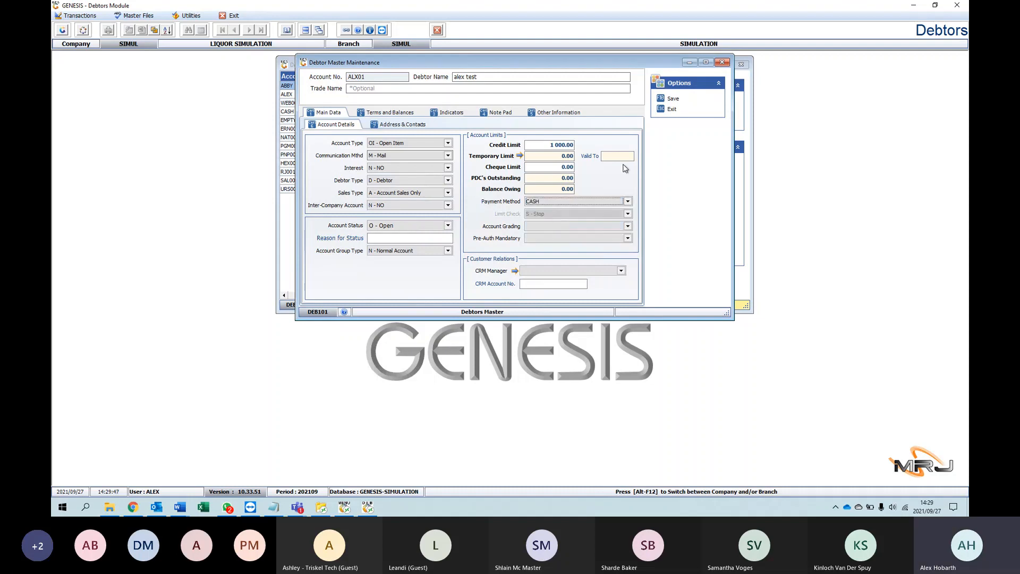
# Step: Grade the account A++ - EXCELLENT and make pre-authorisation required for account sales and returns
pyautogui.press('Tab')
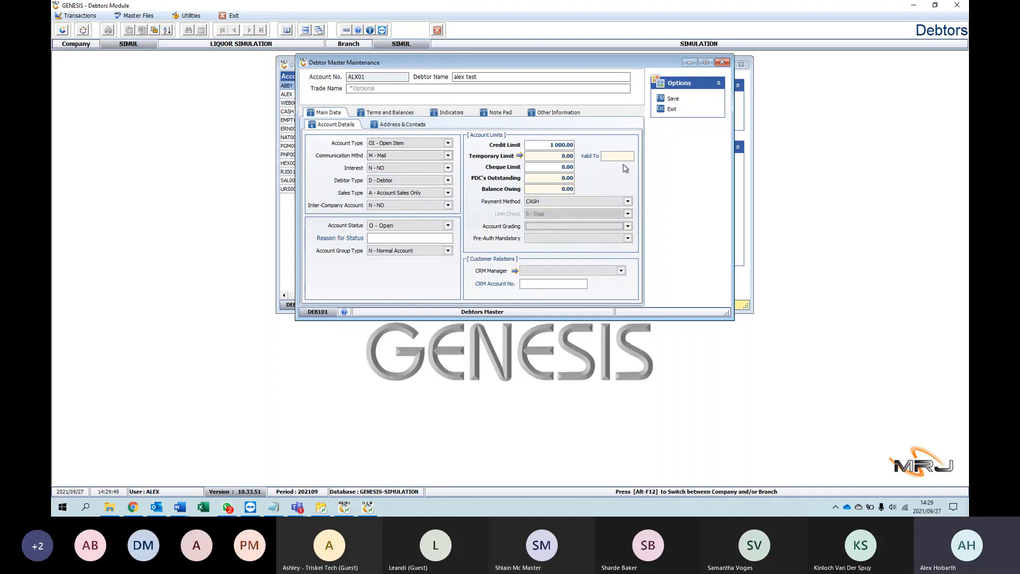
pyautogui.click(581, 226)
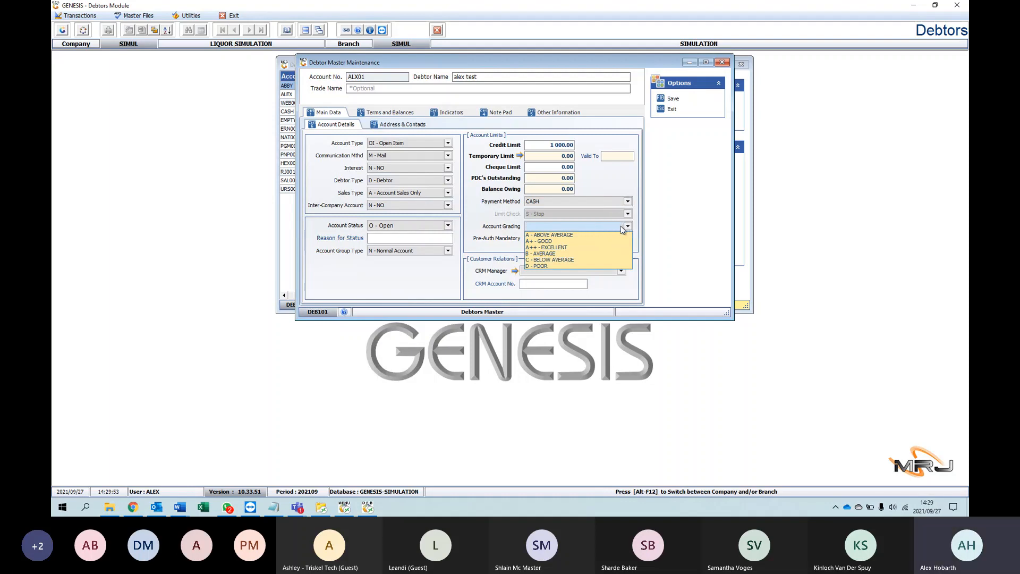
pyautogui.click(558, 247)
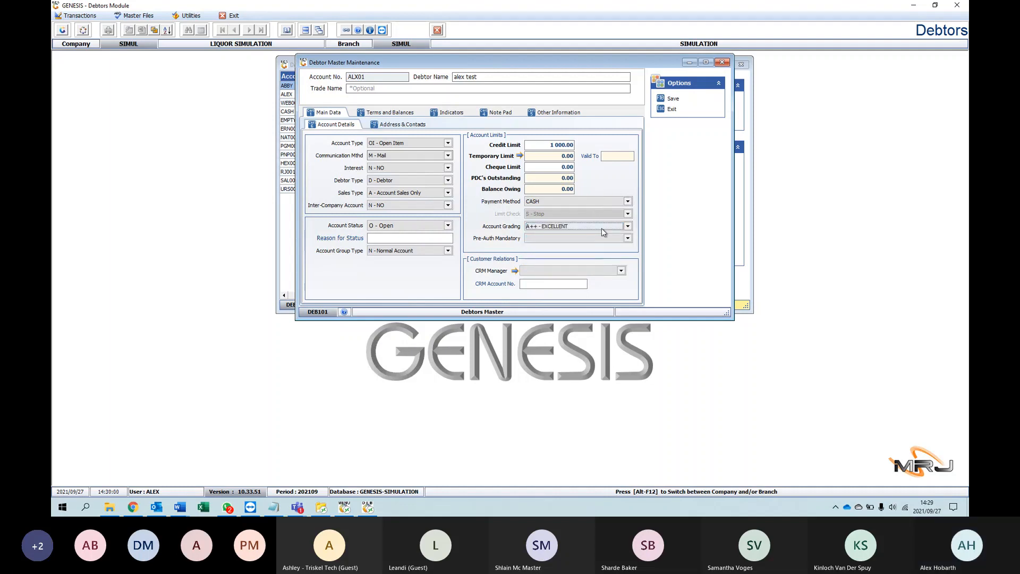
pyautogui.press('Tab')
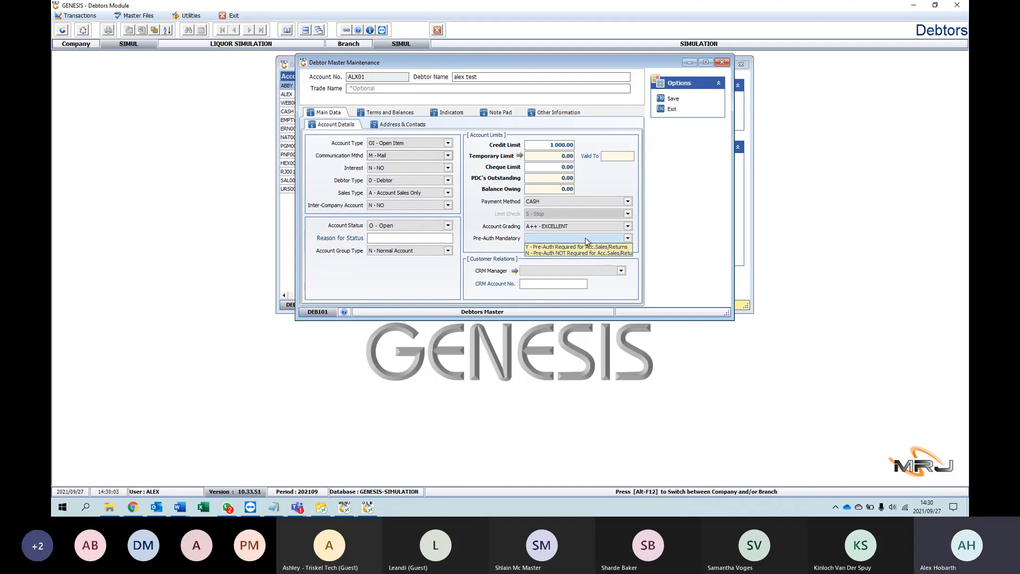
pyautogui.click(549, 247)
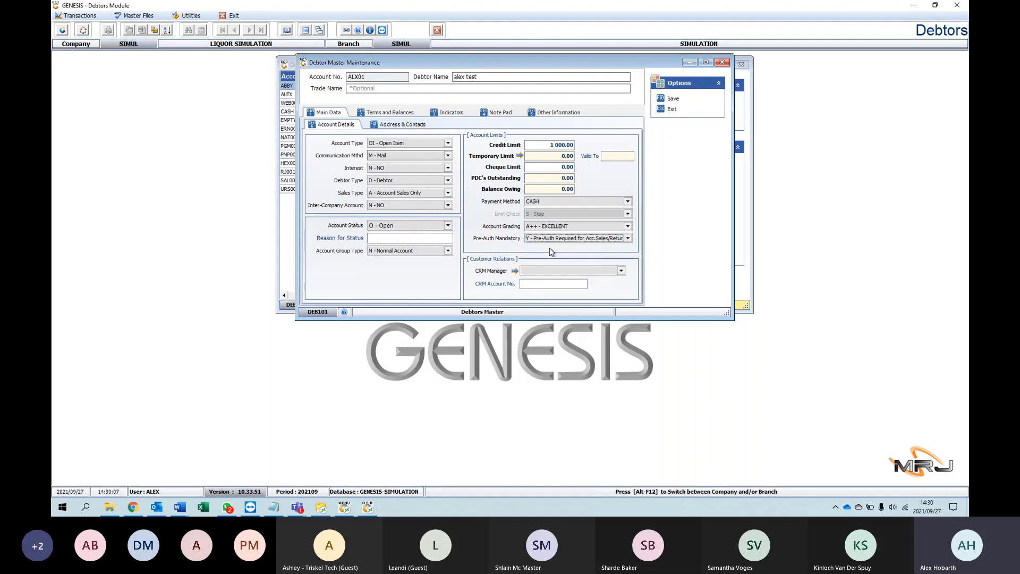
# Step: Assign the only listed CRM manager to the debtor under customer relations
pyautogui.click(561, 270)
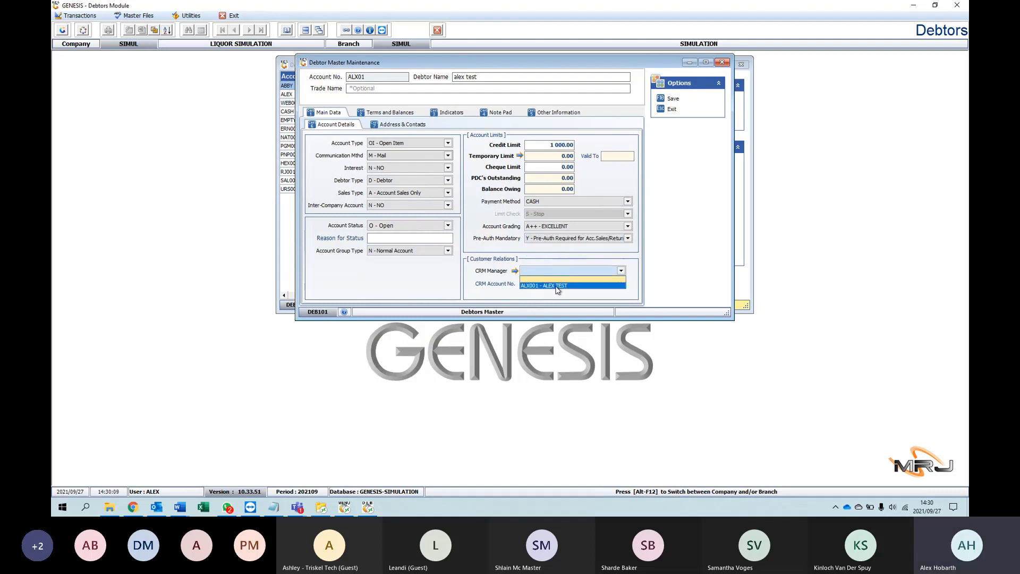
pyautogui.click(558, 285)
pyautogui.press('Tab')
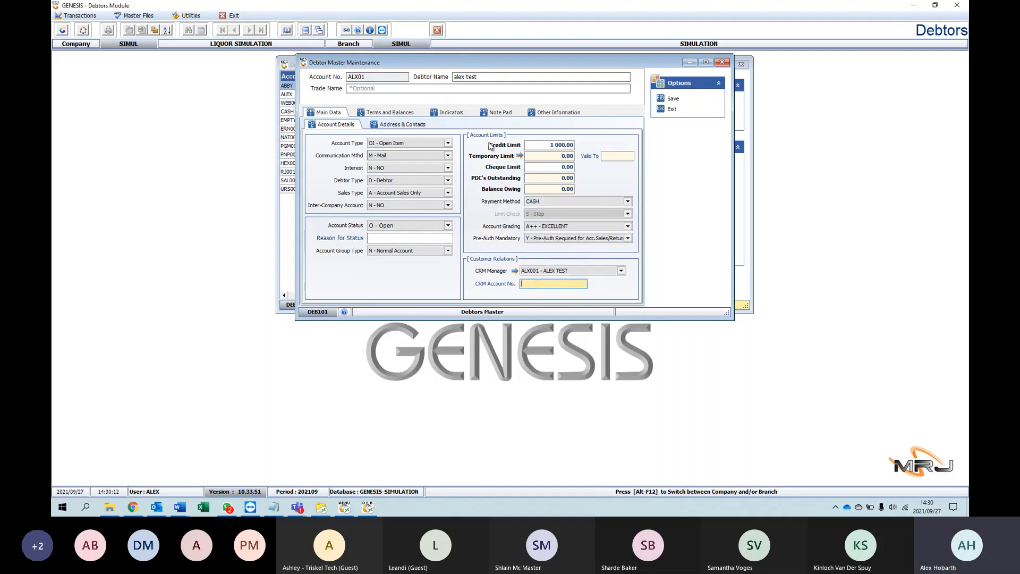
# Step: Set the settlement term period to 5 days counted from I - INVOICE in the debtor's terms and balances
pyautogui.click(390, 112)
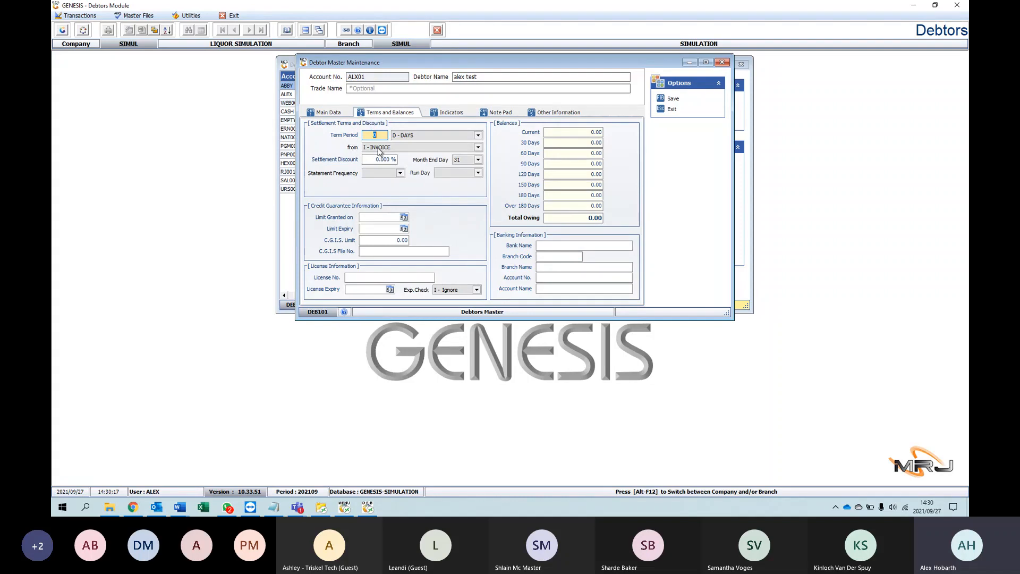
pyautogui.click(436, 135)
pyautogui.click(437, 135)
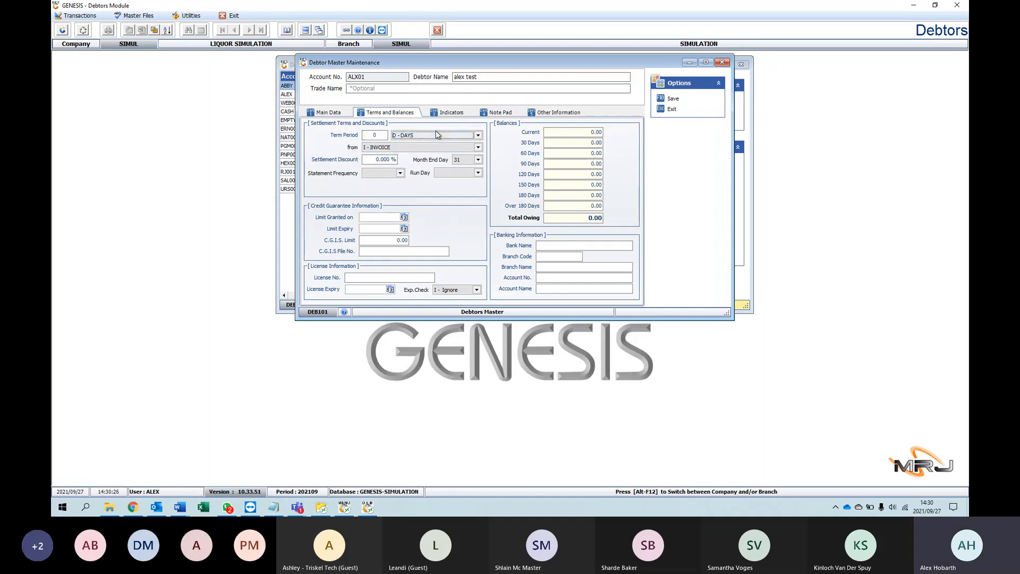
pyautogui.click(374, 135)
pyautogui.write('5')
pyautogui.press('Tab')
pyautogui.press('Tab')
pyautogui.click(420, 147)
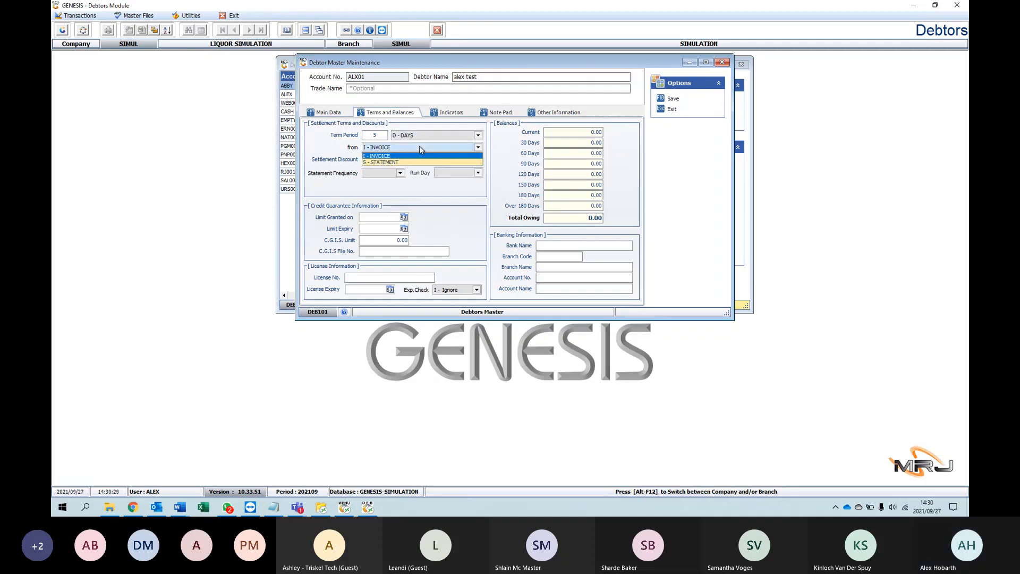
pyautogui.press('Tab')
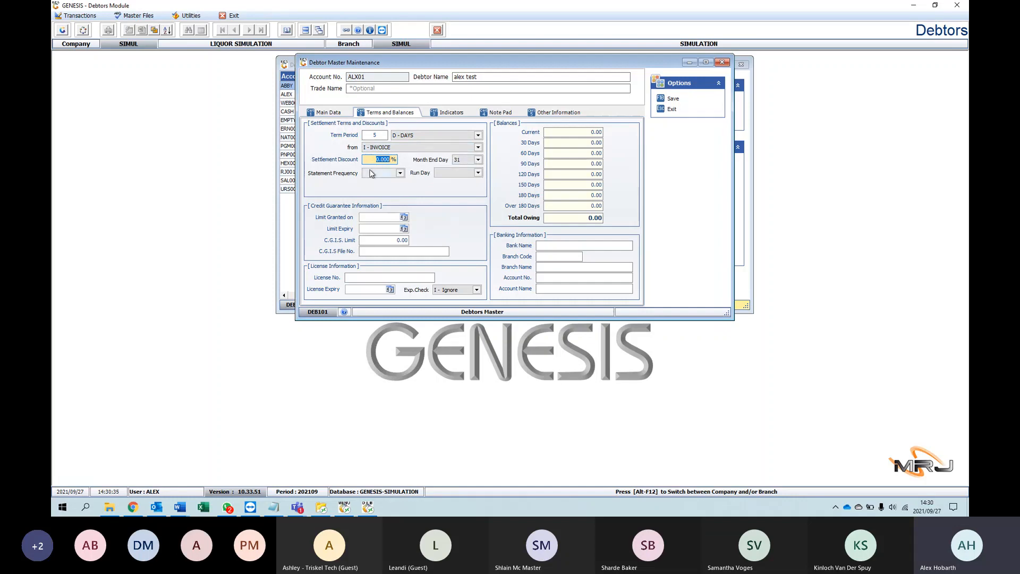
# Step: Examine the available options for the statement frequency and run day in the debtor's settlement terms
pyautogui.click(397, 173)
pyautogui.click(455, 172)
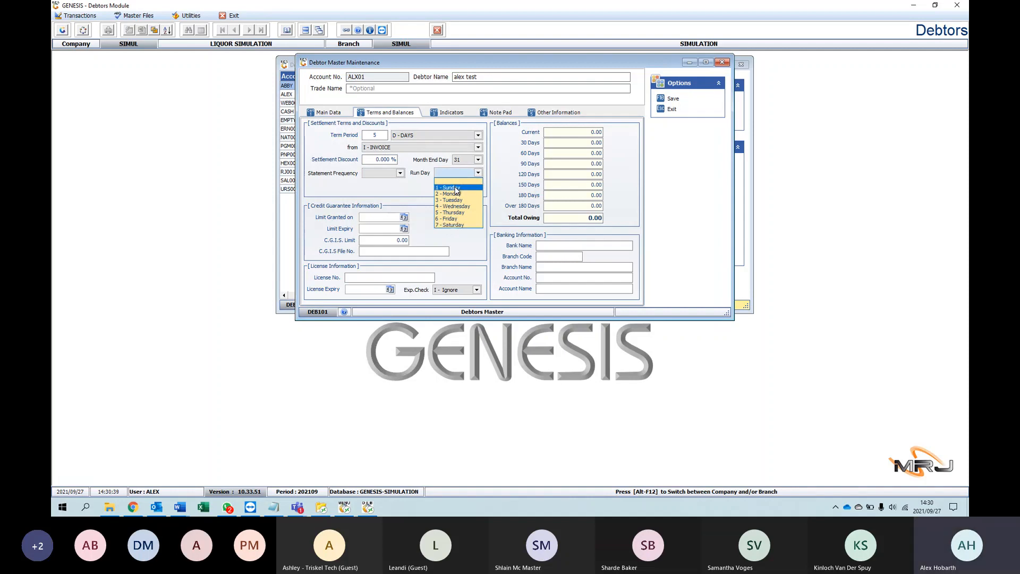
pyautogui.click(400, 173)
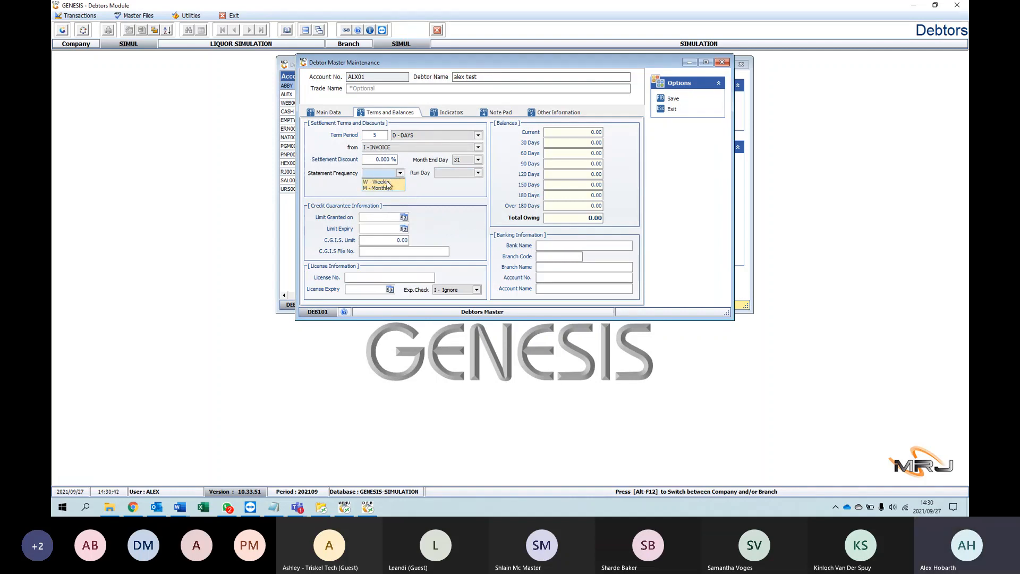
pyautogui.click(445, 173)
pyautogui.click(444, 173)
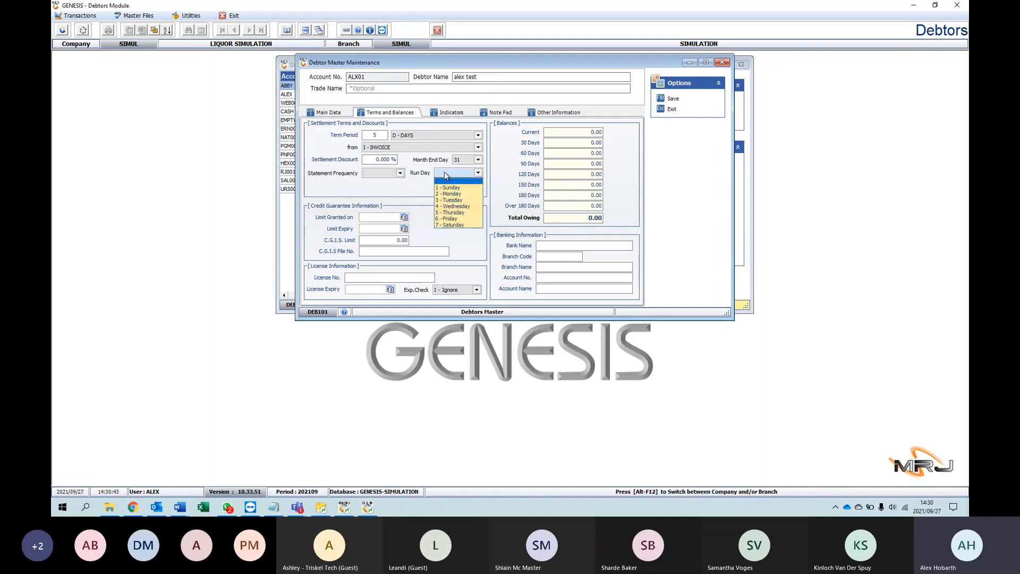
pyautogui.click(409, 198)
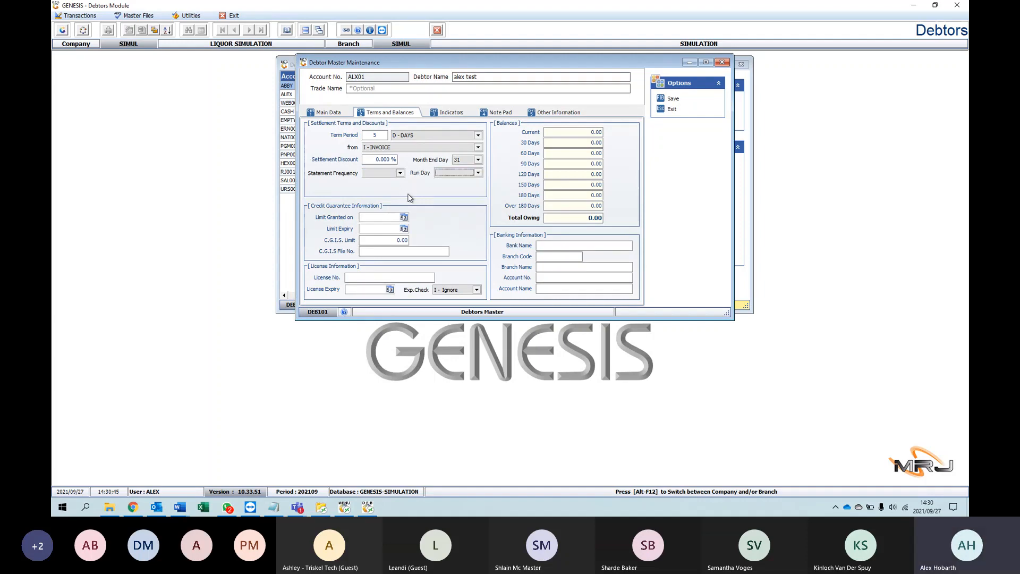
pyautogui.click(401, 174)
pyautogui.click(427, 204)
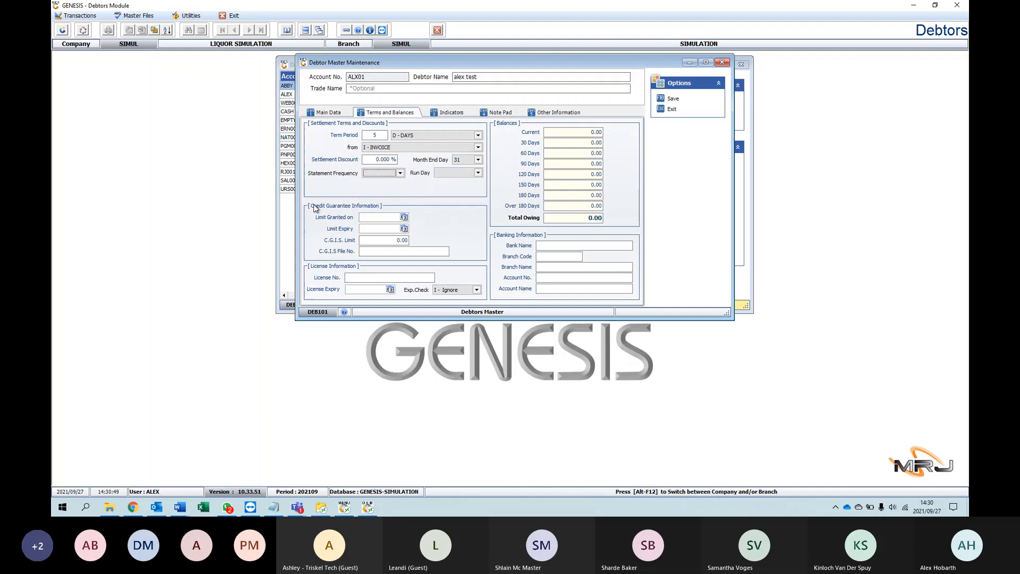
# Step: Examine the credit guarantee's granted and expiry date pickers and the Current and 30 Days balances
pyautogui.click(404, 217)
pyautogui.click(384, 200)
pyautogui.click(404, 229)
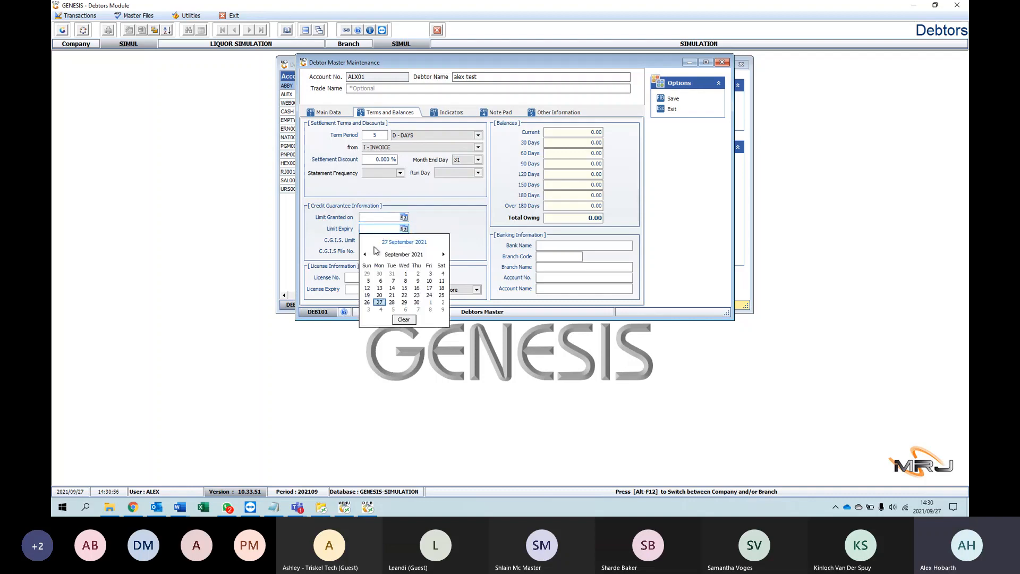
pyautogui.click(433, 218)
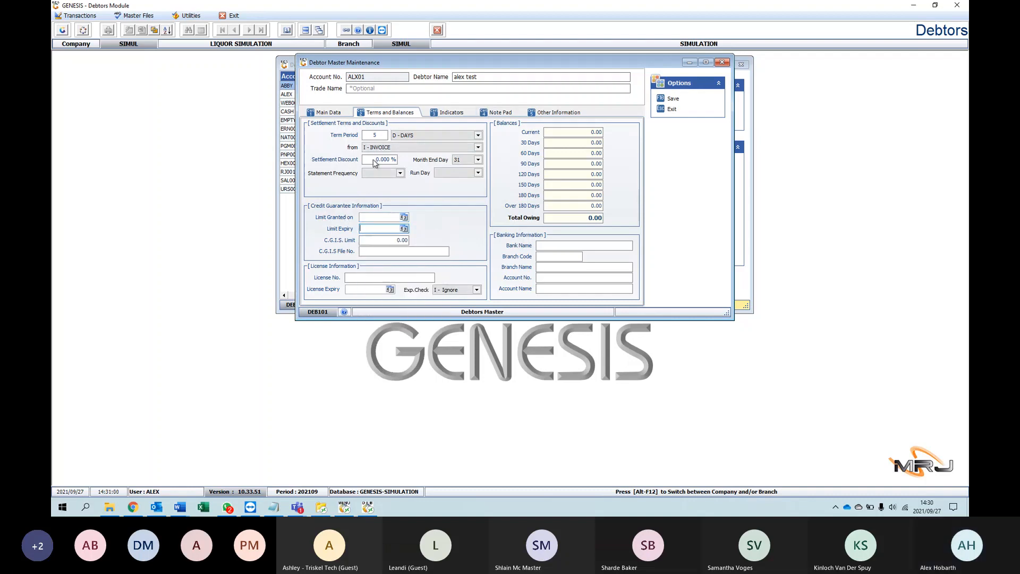
pyautogui.click(571, 131)
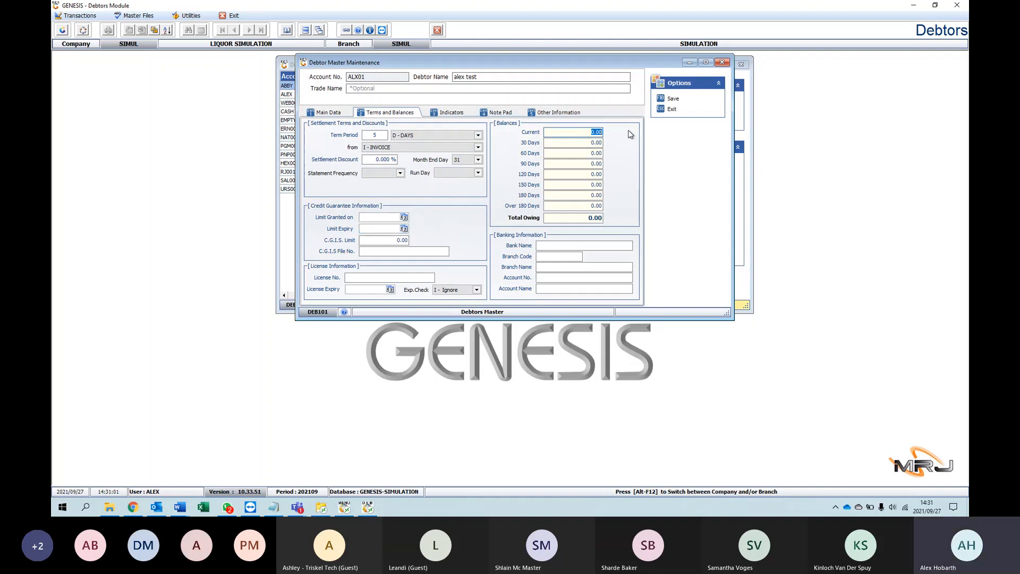
pyautogui.click(633, 129)
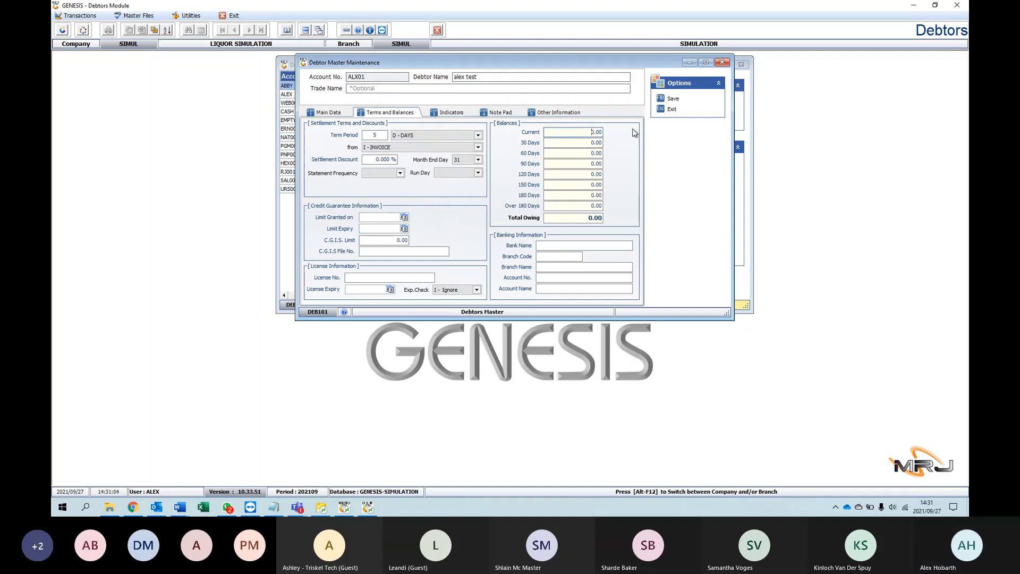
pyautogui.click(564, 142)
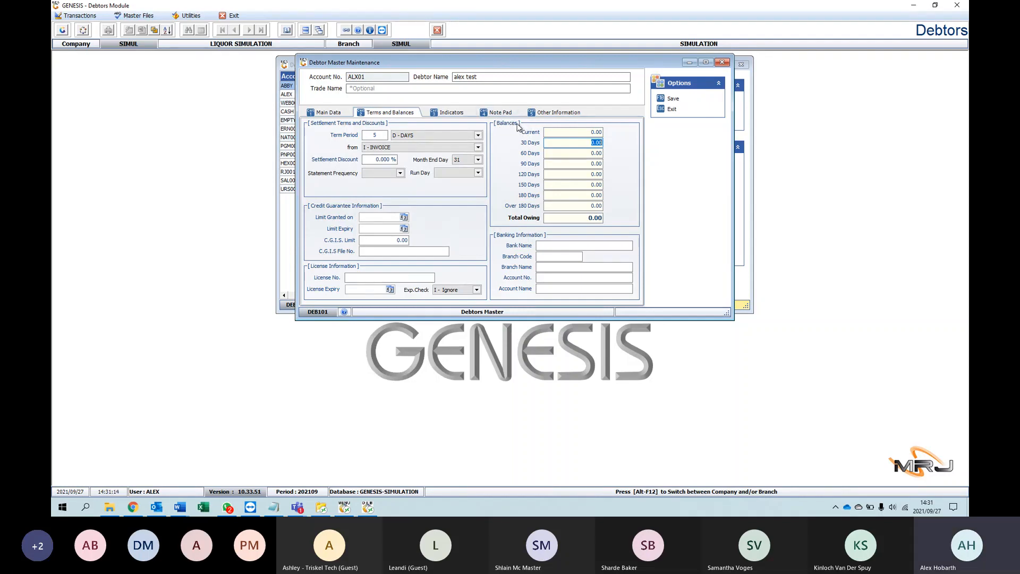
# Step: Examine the debtor's pricing indicators for VAT, default currency and promotions
pyautogui.click(451, 112)
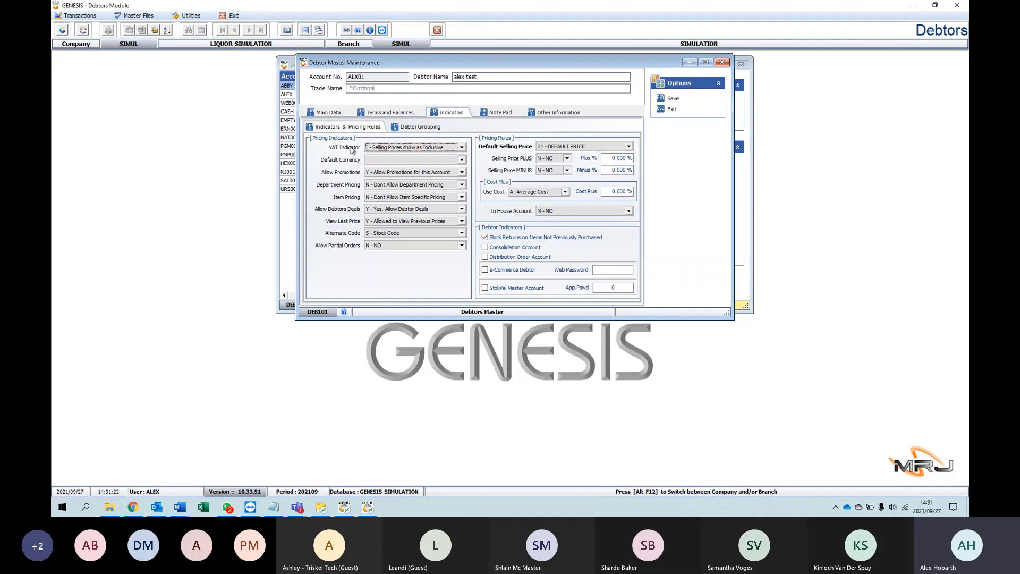
pyautogui.click(457, 148)
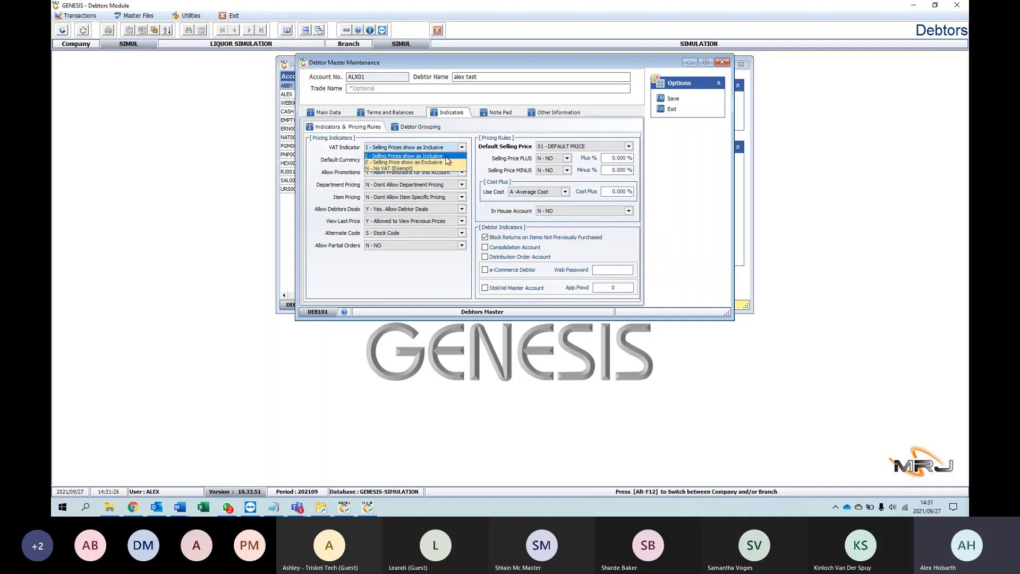
pyautogui.click(458, 145)
pyautogui.click(455, 160)
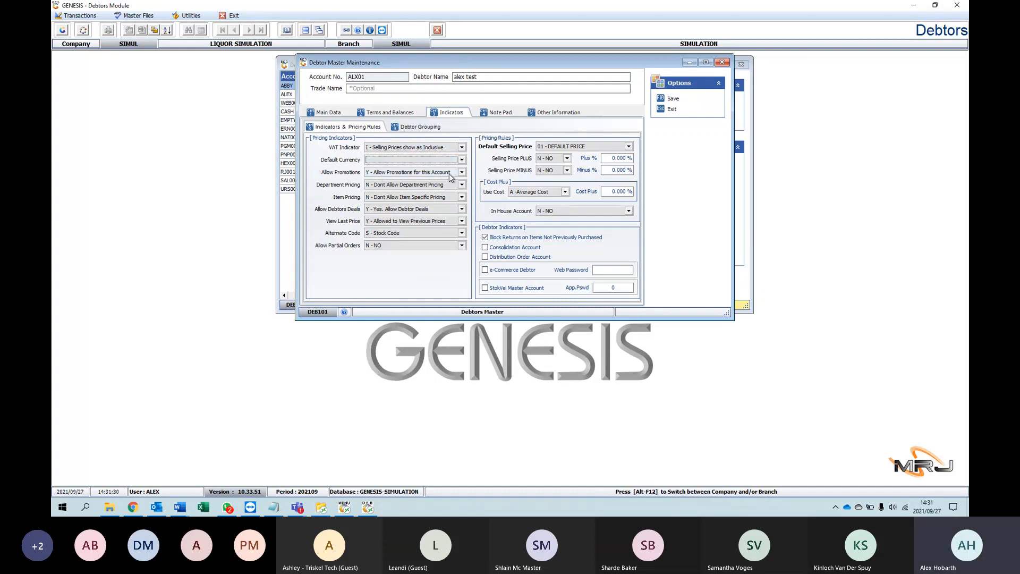
pyautogui.click(450, 174)
pyautogui.click(453, 175)
pyautogui.click(454, 176)
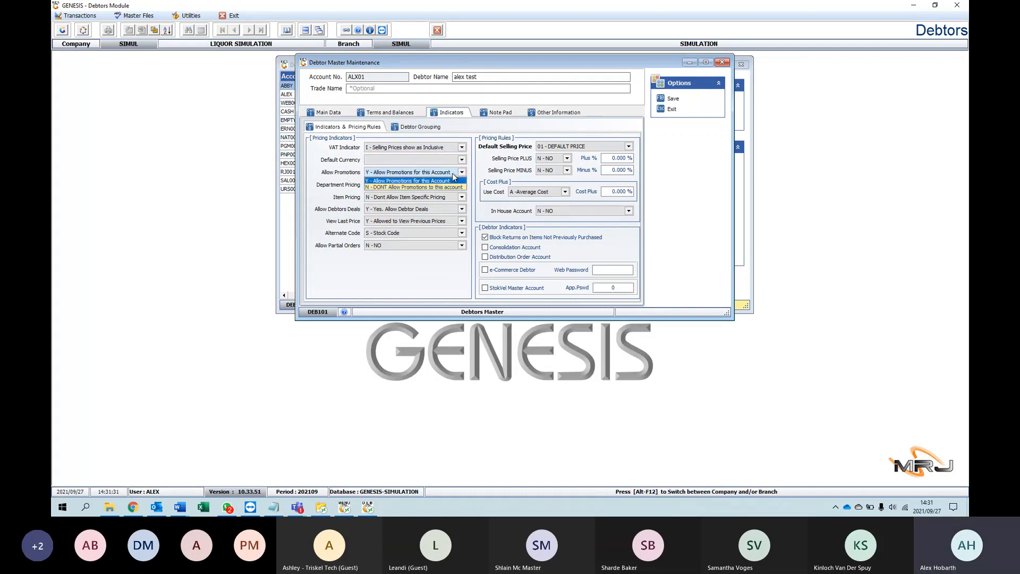
pyautogui.click(452, 173)
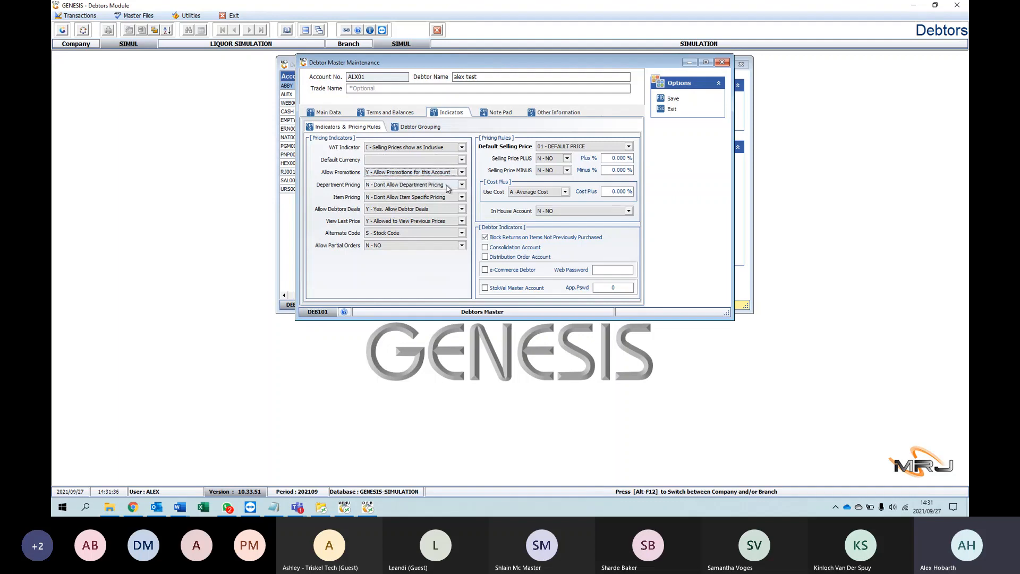
# Step: Examine the pricing indicator options for department pricing, item pricing and debtor deals
pyautogui.click(447, 188)
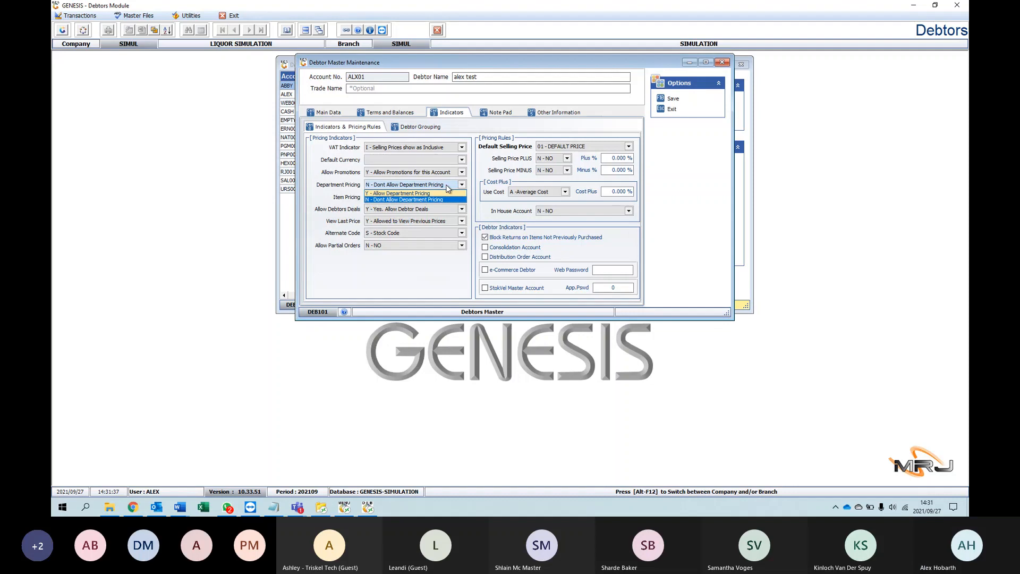
pyautogui.click(447, 188)
pyautogui.click(449, 197)
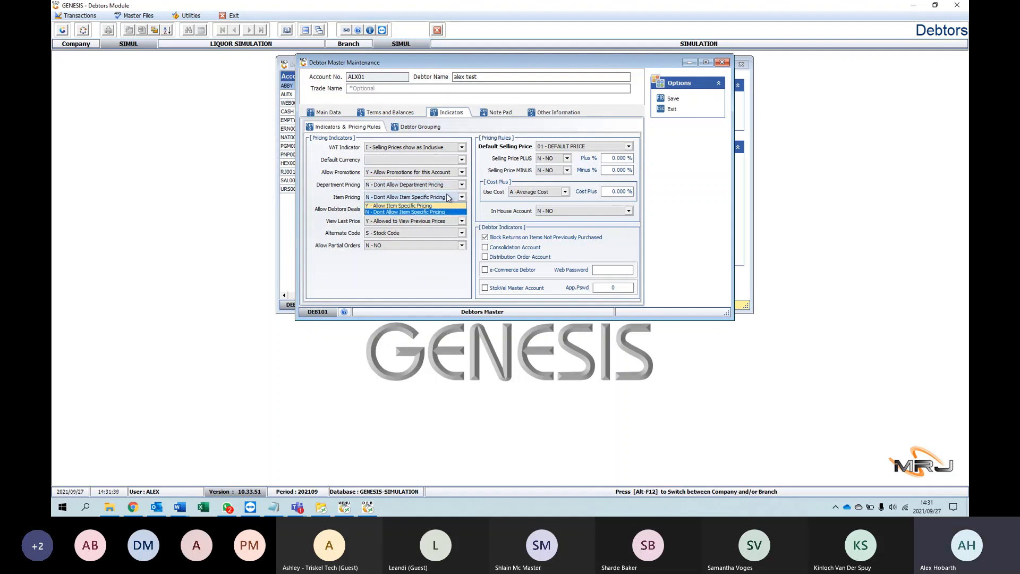
pyautogui.click(449, 198)
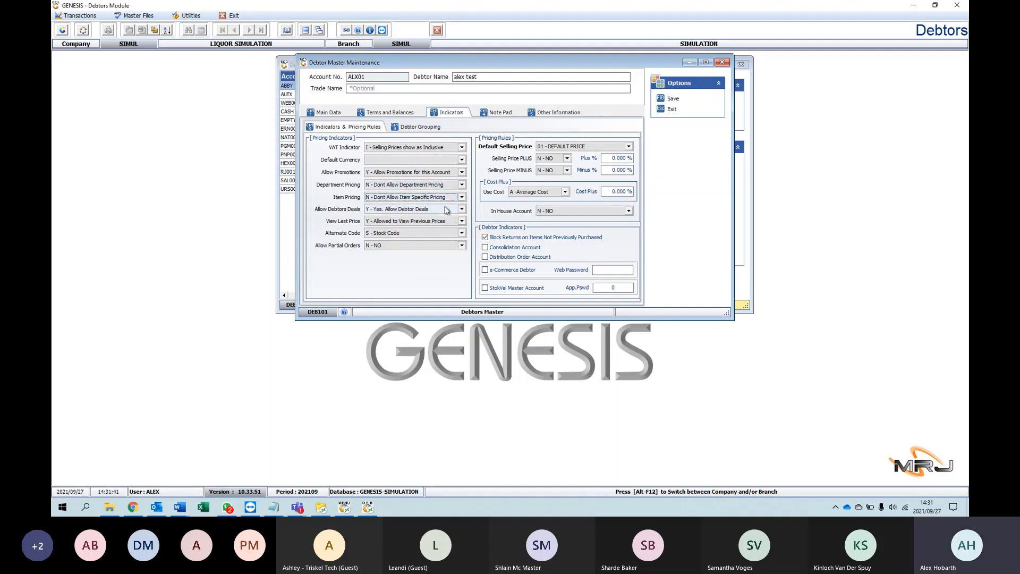
pyautogui.click(446, 210)
pyautogui.click(446, 210)
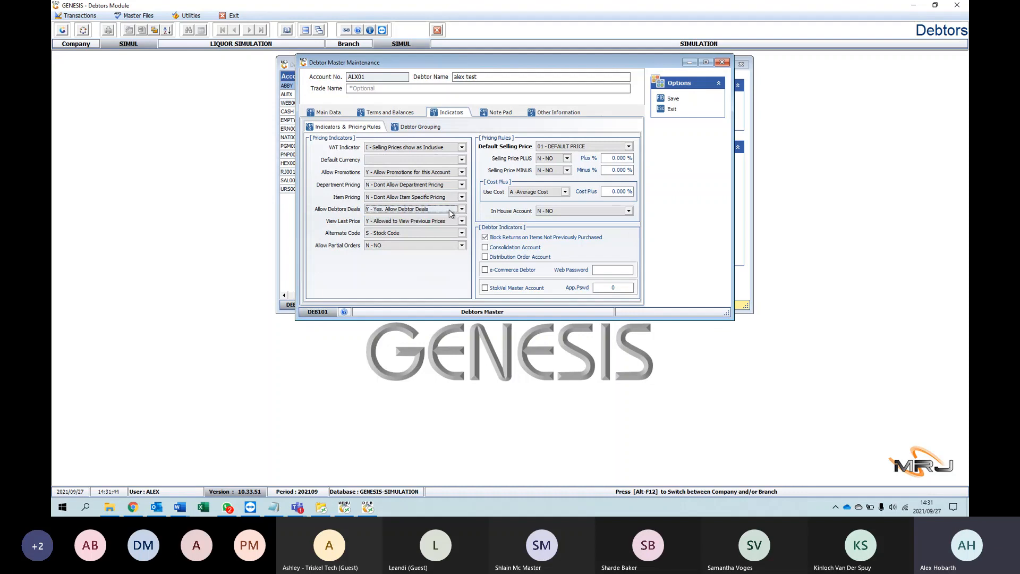
# Step: Examine the pricing indicator options for viewing last prices, the alternate code and partial orders
pyautogui.click(441, 221)
pyautogui.click(440, 221)
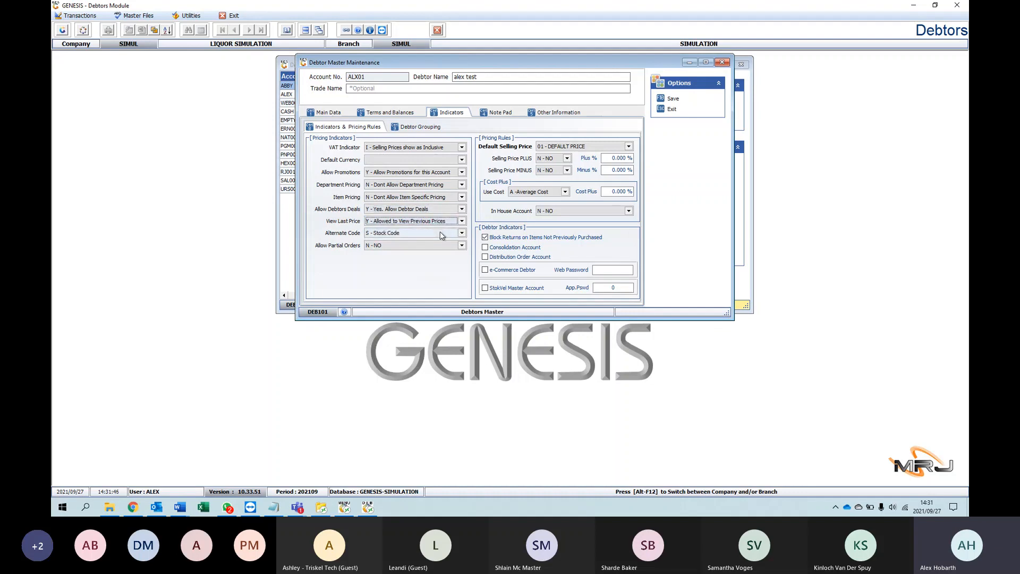
pyautogui.click(440, 232)
pyautogui.click(440, 233)
pyautogui.click(441, 245)
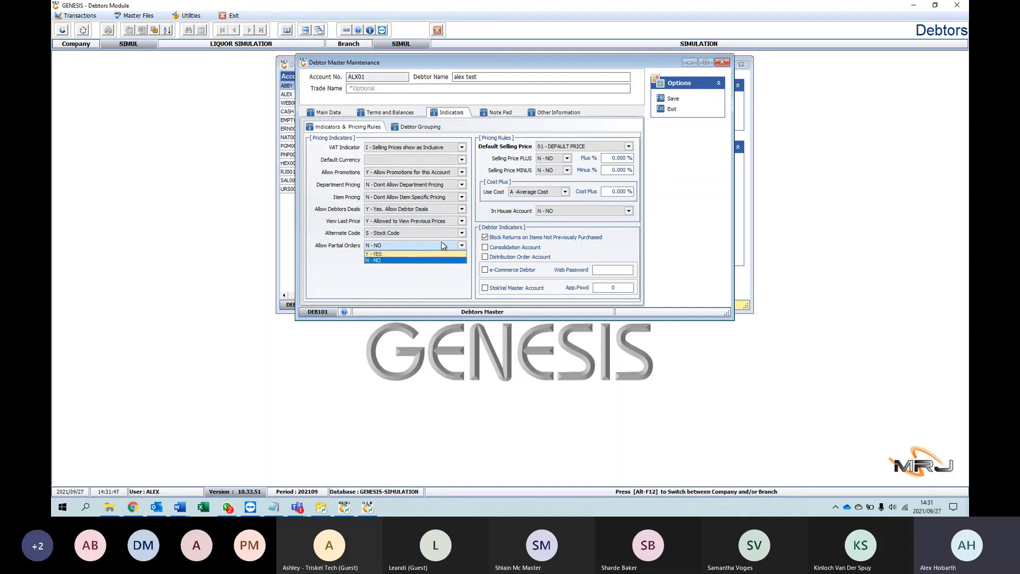
pyautogui.click(443, 245)
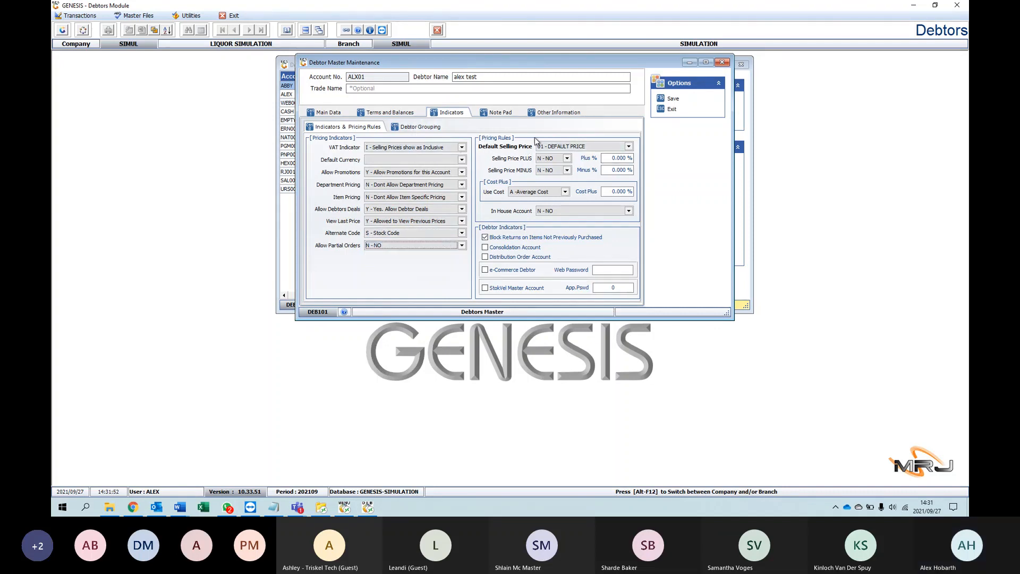
# Step: Examine the pricing rule options for default selling price, Selling Price PLUS, cost basis and in-house account
pyautogui.click(583, 148)
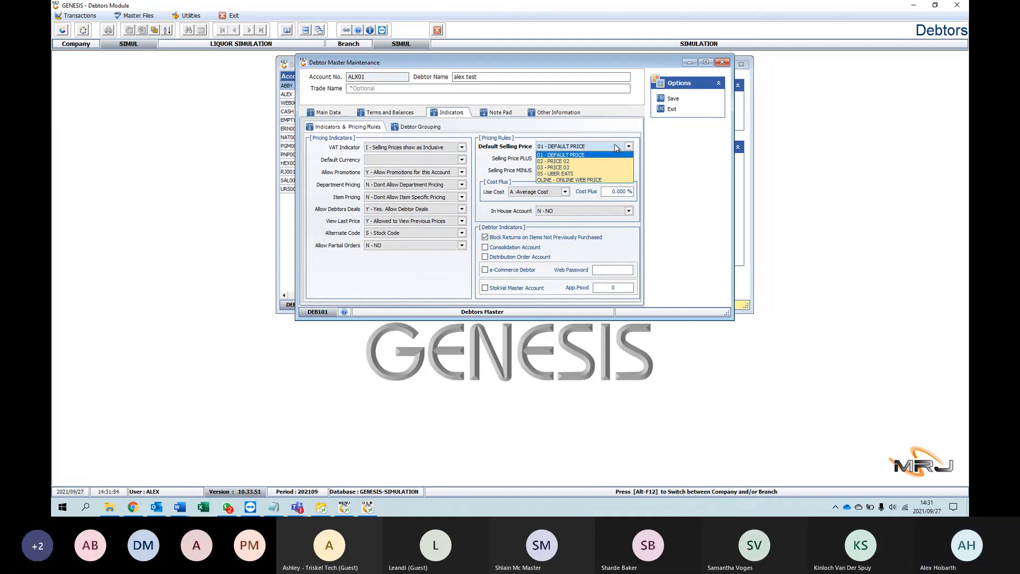
pyautogui.click(616, 148)
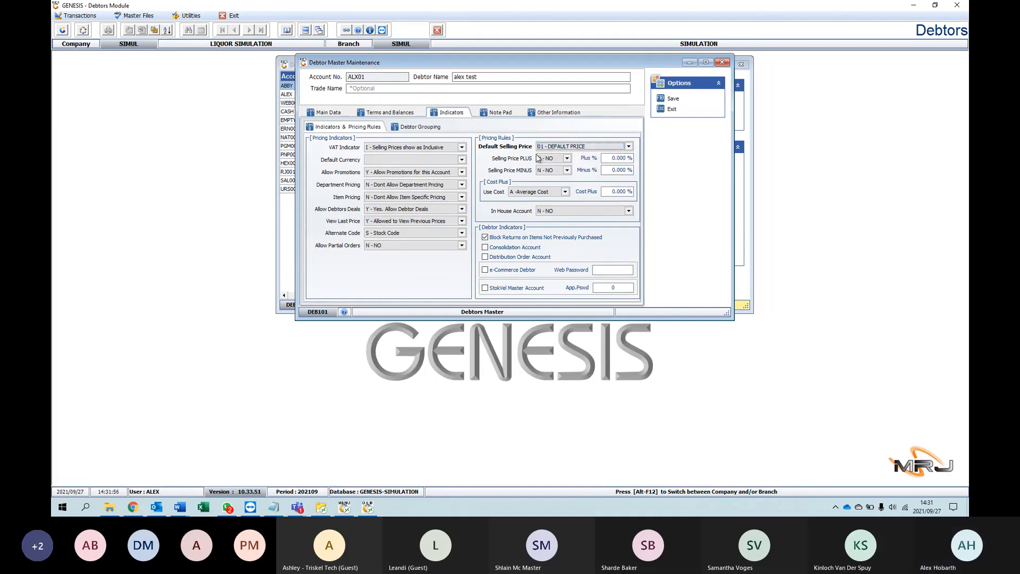
pyautogui.click(567, 159)
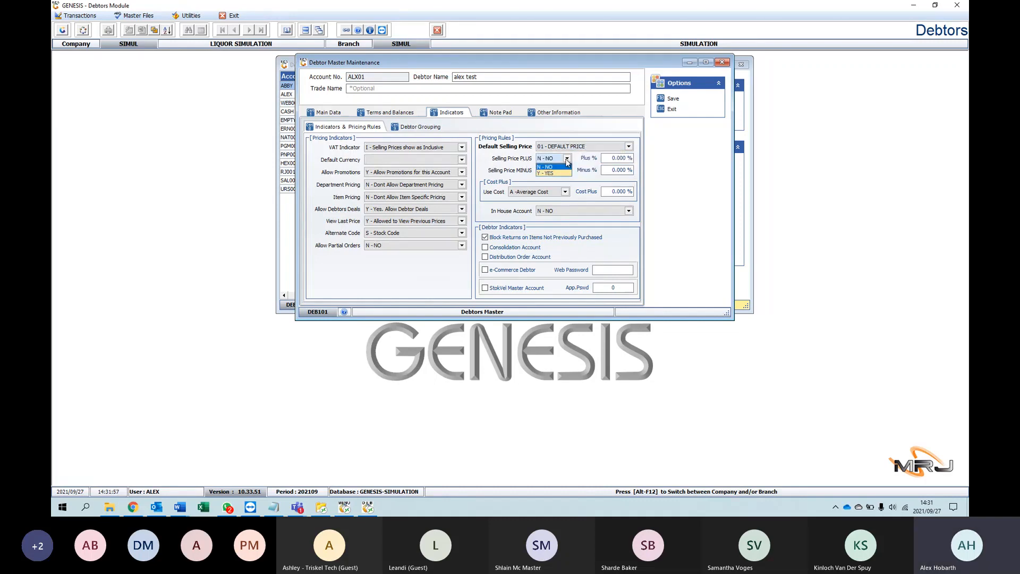
pyautogui.click(566, 163)
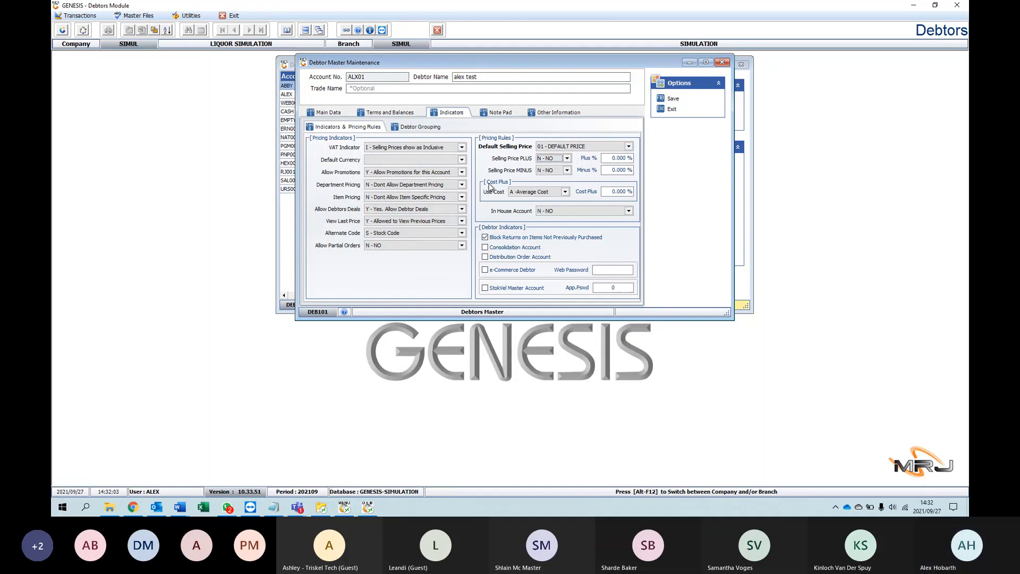
pyautogui.click(554, 194)
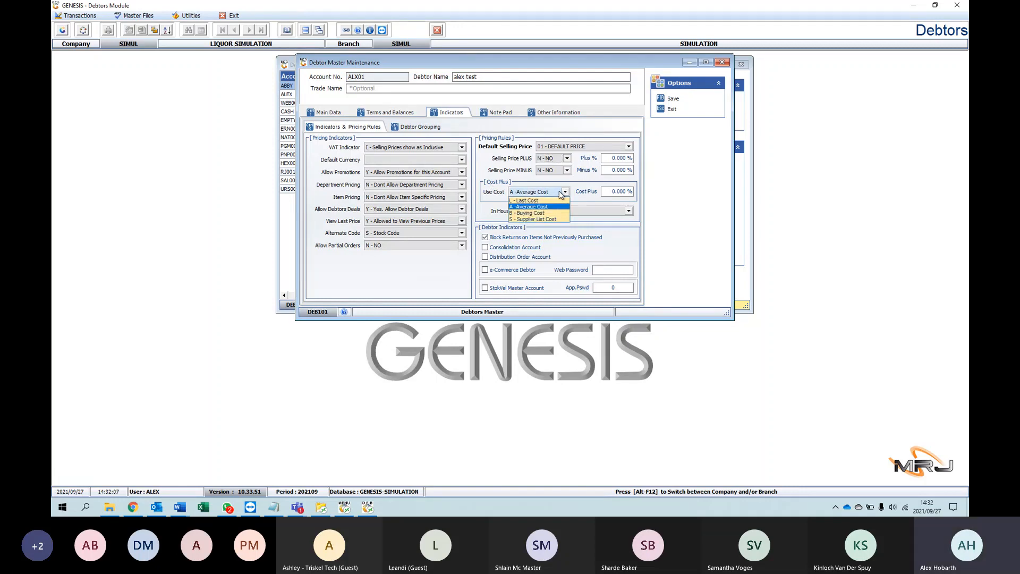
pyautogui.click(564, 193)
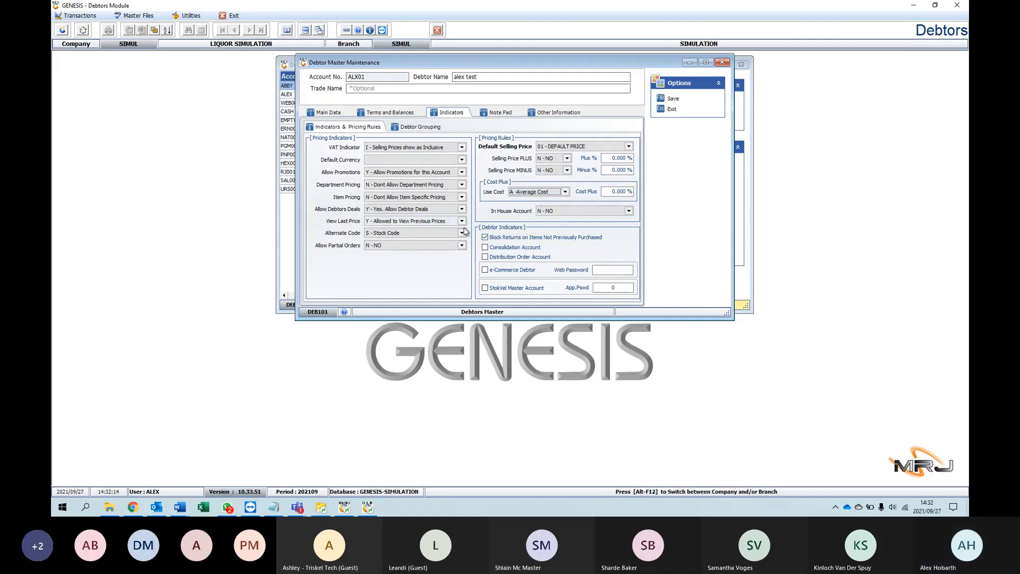
pyautogui.click(606, 212)
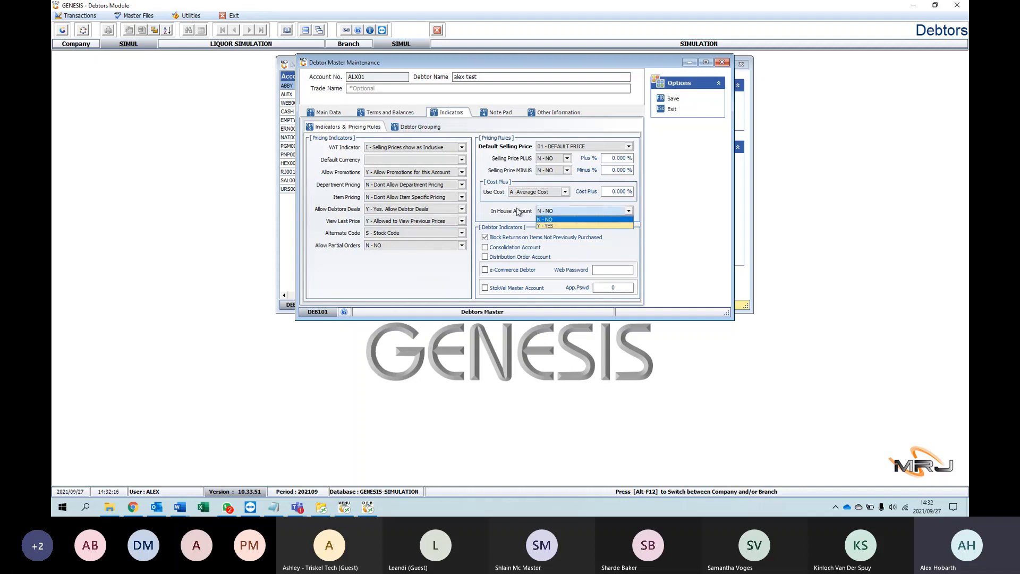
pyautogui.click(581, 208)
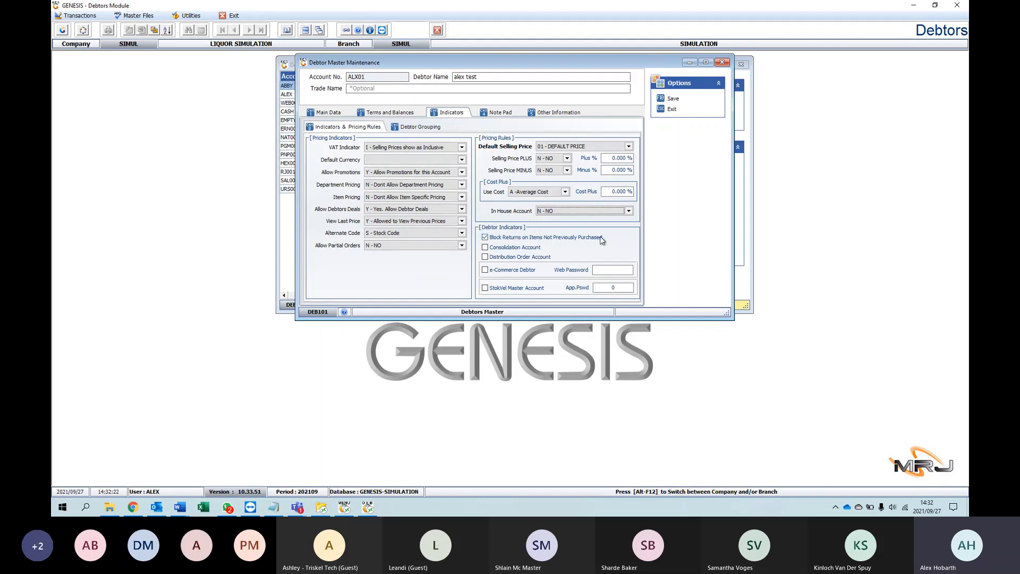
# Step: Try the debtor indicators for blocking returns, Consolidation Account and Distribution Order Account, restoring their original settings
pyautogui.click(485, 238)
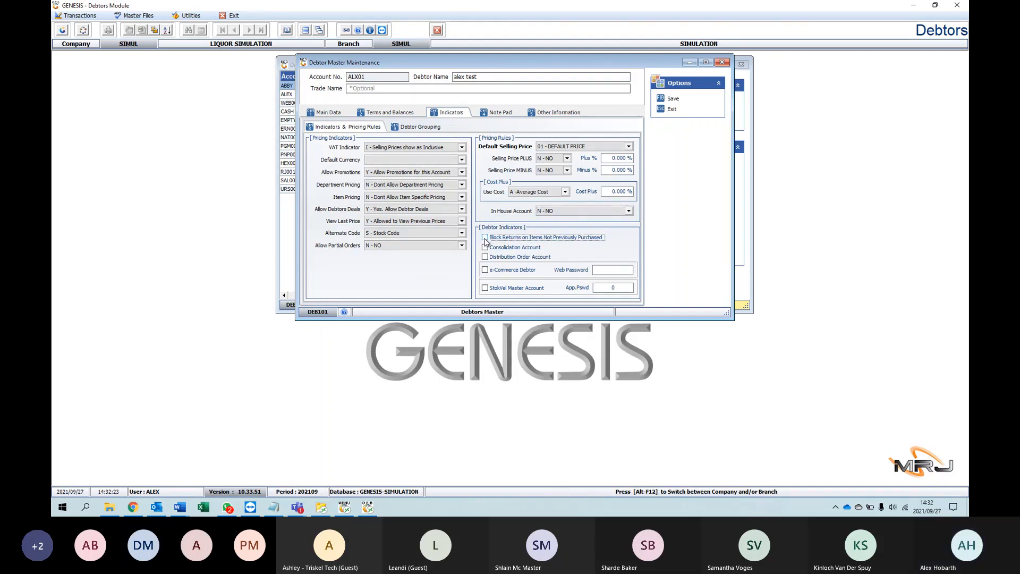
pyautogui.click(485, 239)
pyautogui.click(484, 248)
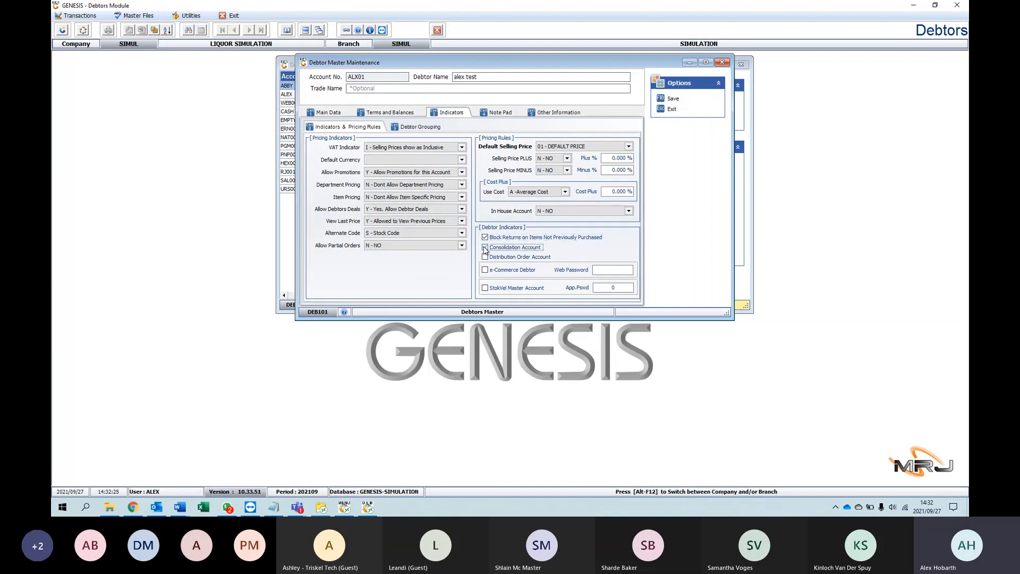
pyautogui.click(484, 258)
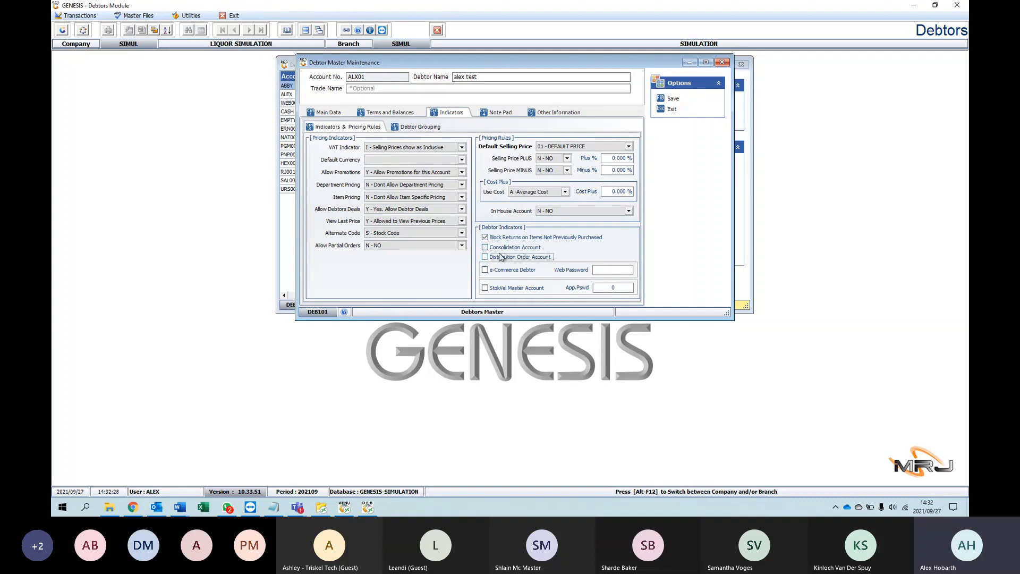
pyautogui.click(485, 248)
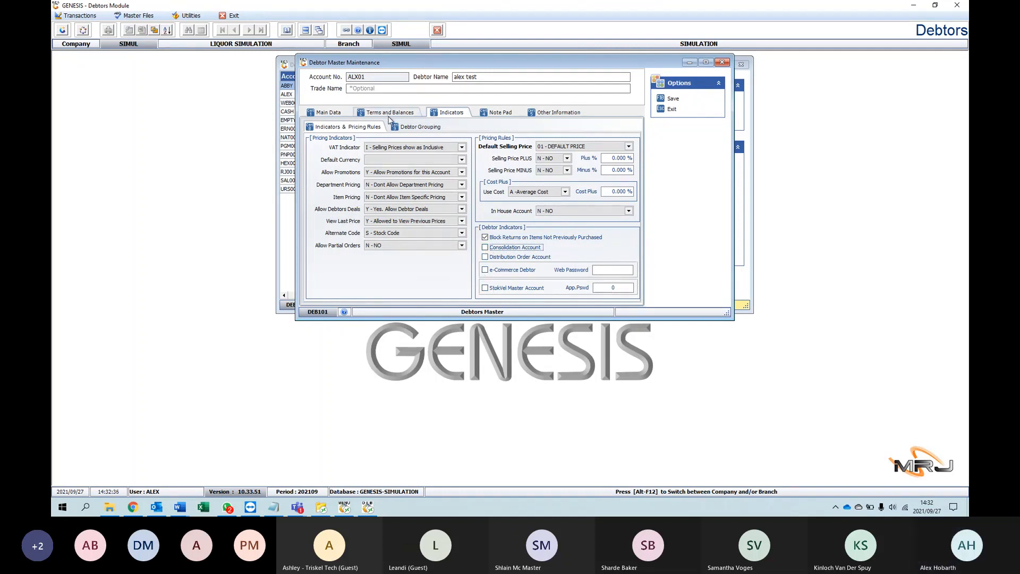
# Step: Assign the debtor to debtor group ALX001 in the debtor grouping settings
pyautogui.click(405, 129)
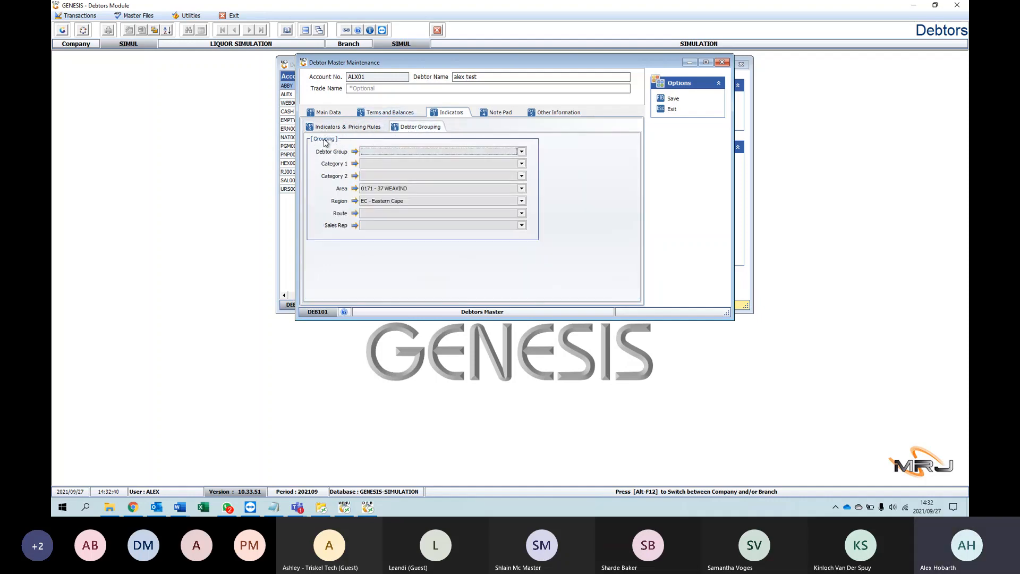
pyautogui.click(371, 152)
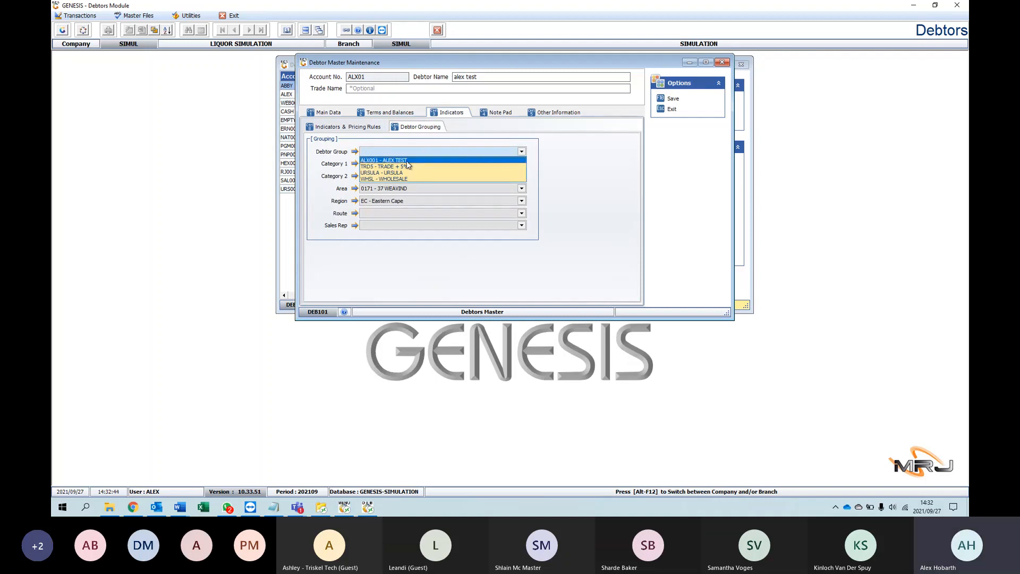
pyautogui.click(365, 161)
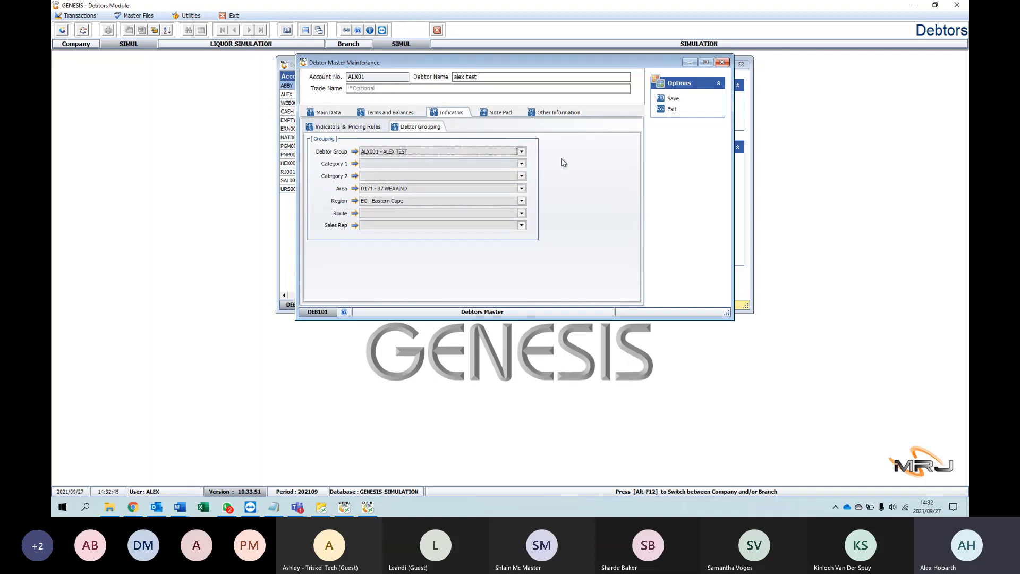
# Step: Examine the grouping options for Category 1, Category 2, area, region and sales rep
pyautogui.click(522, 163)
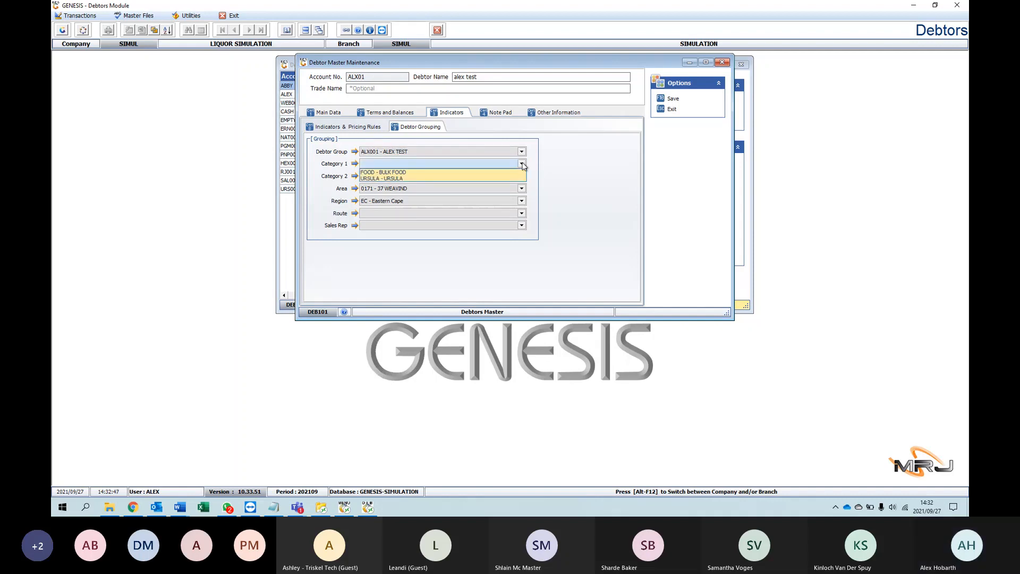
pyautogui.click(405, 163)
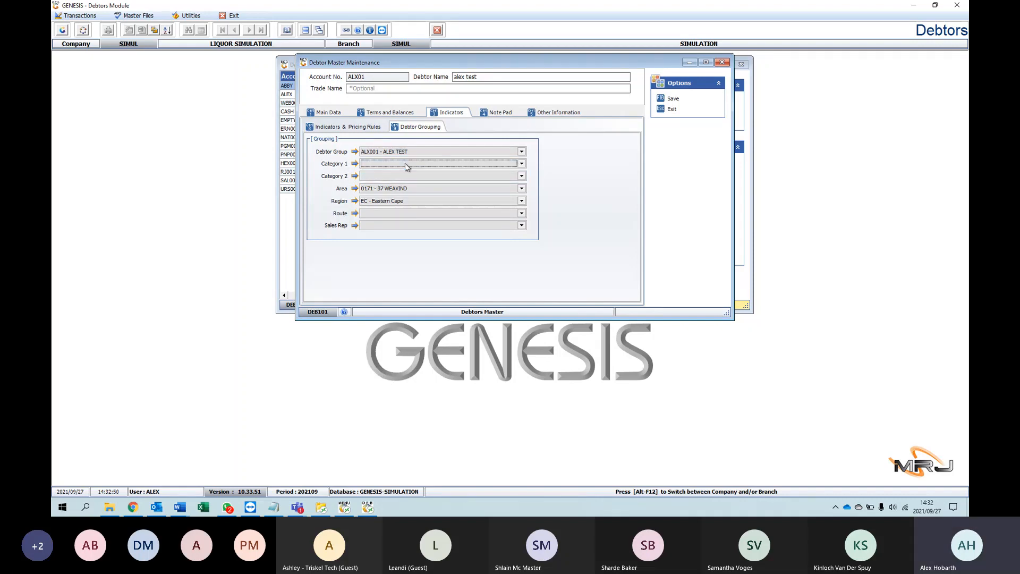
pyautogui.click(506, 176)
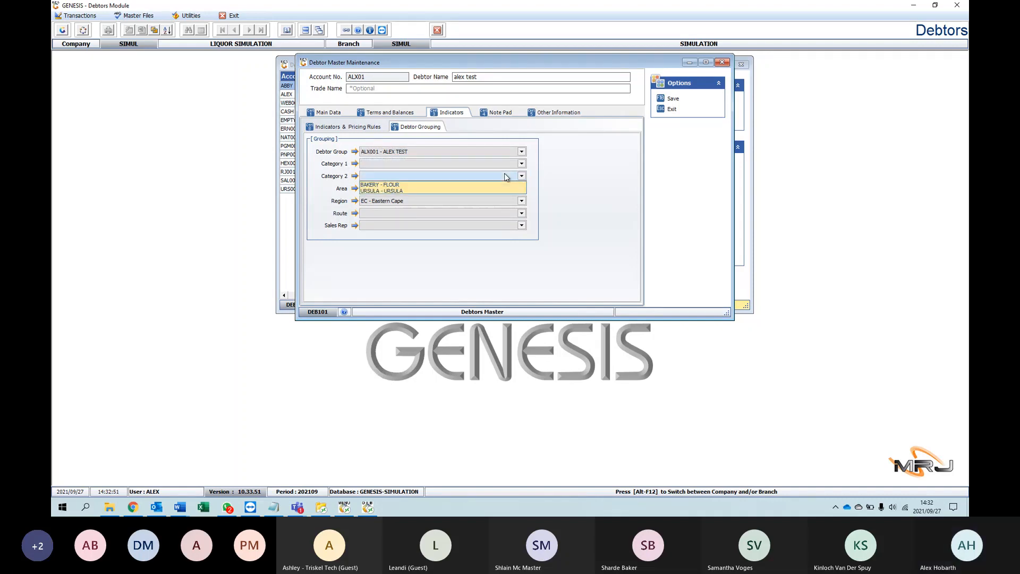
pyautogui.click(428, 176)
pyautogui.click(453, 187)
pyautogui.click(454, 187)
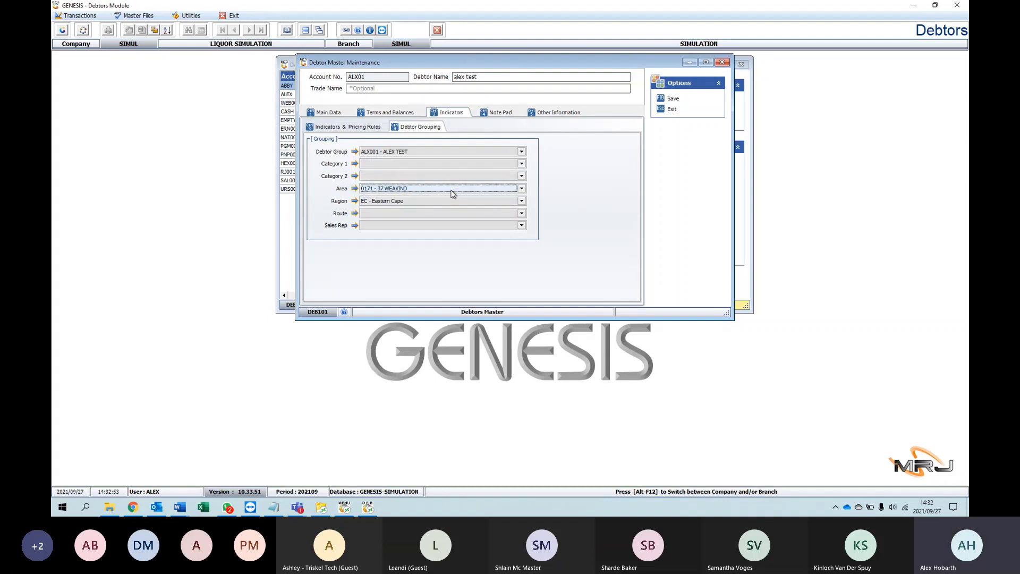
pyautogui.click(454, 200)
pyautogui.click(454, 201)
pyautogui.click(425, 225)
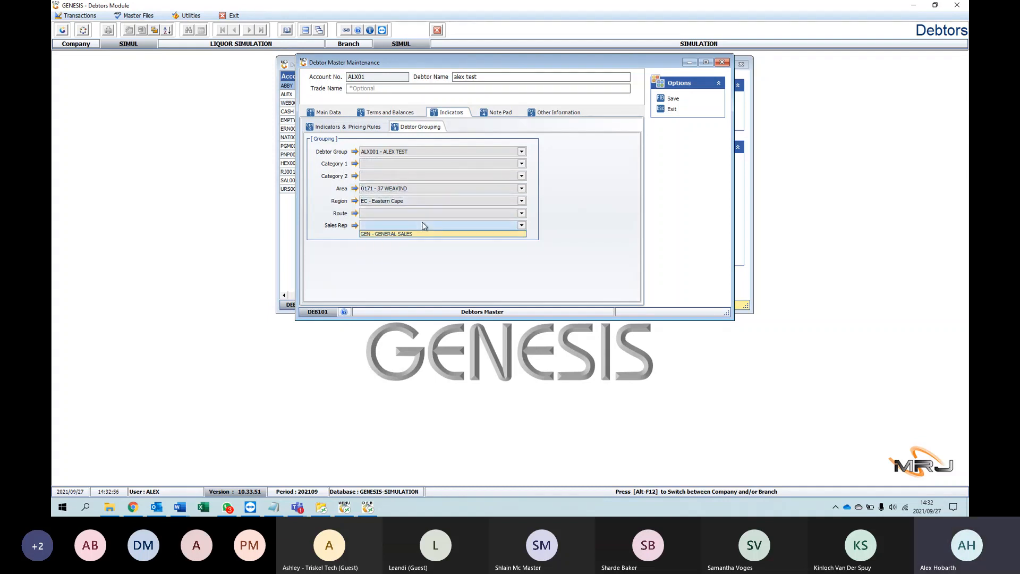
pyautogui.click(425, 225)
pyautogui.click(369, 128)
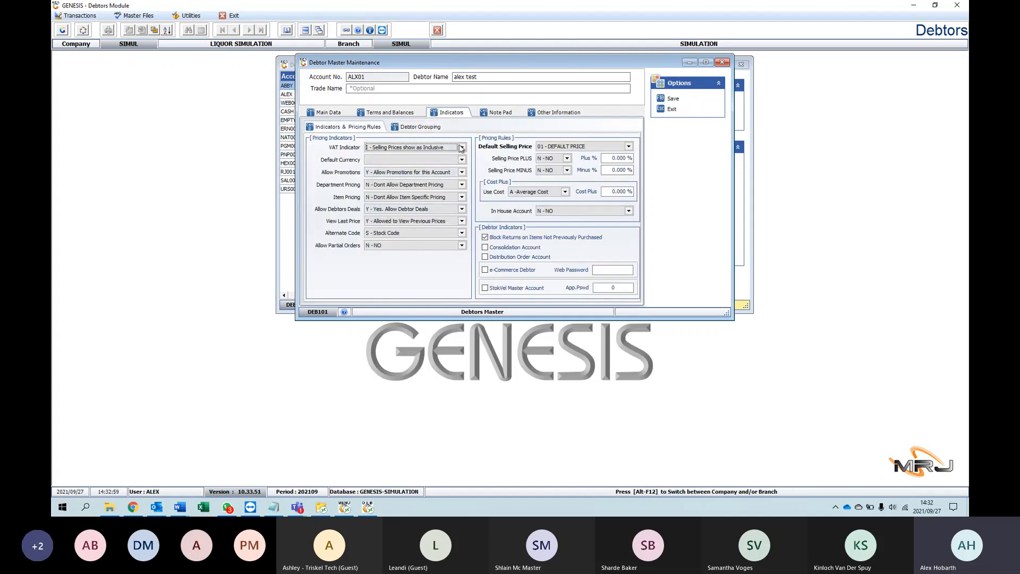
pyautogui.click(418, 128)
pyautogui.click(366, 129)
pyautogui.click(425, 132)
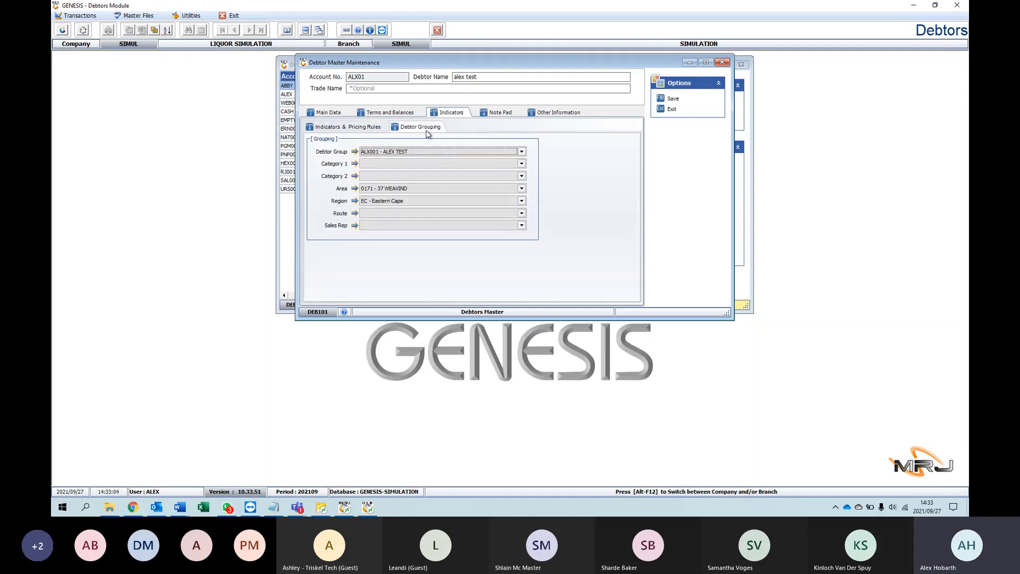
# Step: Replace trial text on the debtor's note pad with a short sample note
pyautogui.click(494, 113)
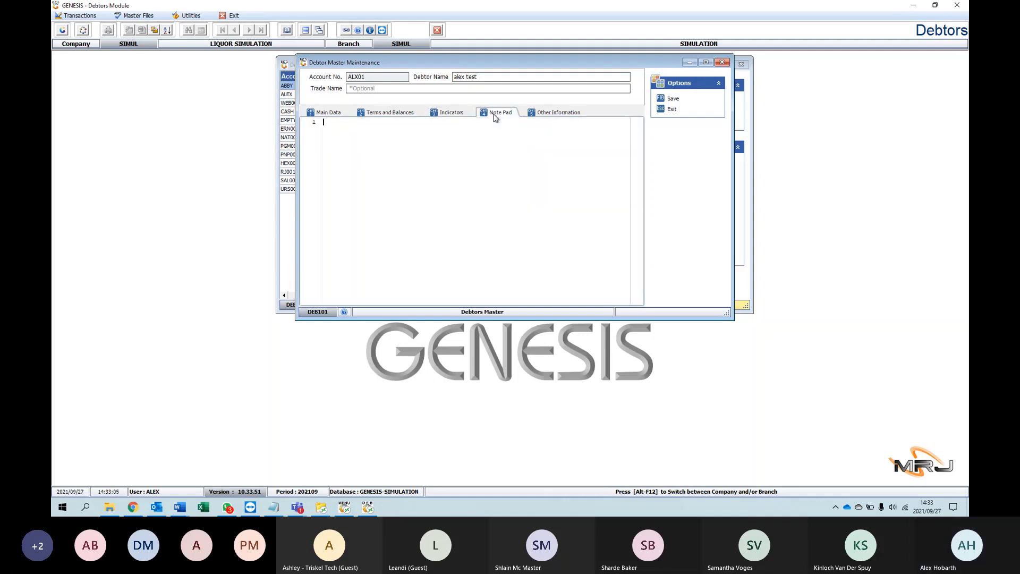
pyautogui.click(398, 143)
pyautogui.write('6')
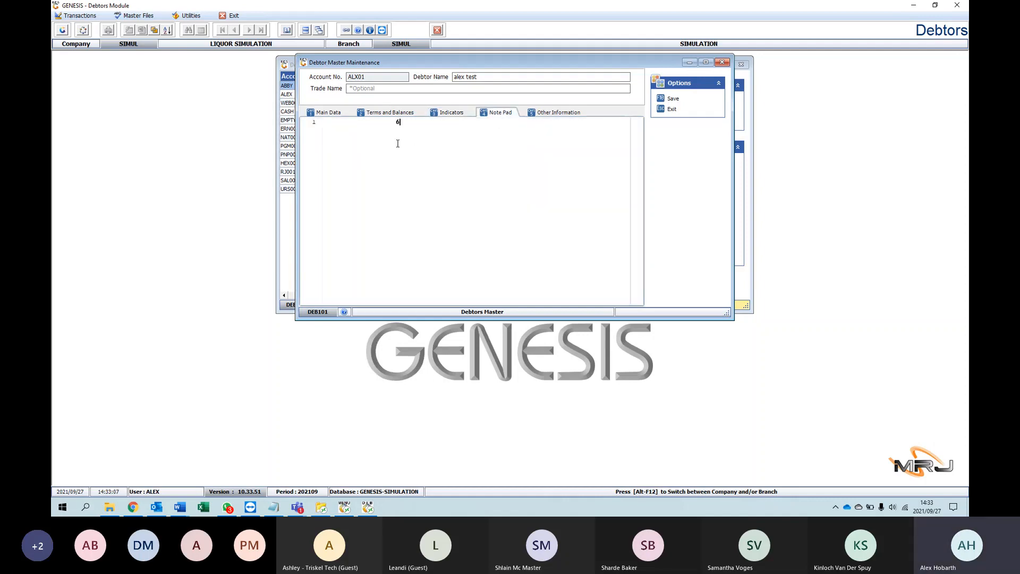
pyautogui.write('814dvhsbdvjhjsbdvjhb')
pyautogui.press('BackSpace')
pyautogui.press('BackSpace')
pyautogui.press('BackSpace')
pyautogui.press('BackSpace')
pyautogui.press('BackSpace')
pyautogui.press('BackSpace')
pyautogui.press('BackSpace')
pyautogui.press('BackSpace')
pyautogui.press('BackSpace')
pyautogui.press('BackSpace')
pyautogui.press('BackSpace')
pyautogui.press('BackSpace')
pyautogui.press('BackSpace')
pyautogui.press('BackSpace')
pyautogui.press('BackSpace')
pyautogui.press('BackSpace')
pyautogui.press('BackSpace')
pyautogui.press('BackSpace')
pyautogui.press('BackSpace')
pyautogui.press('BackSpace')
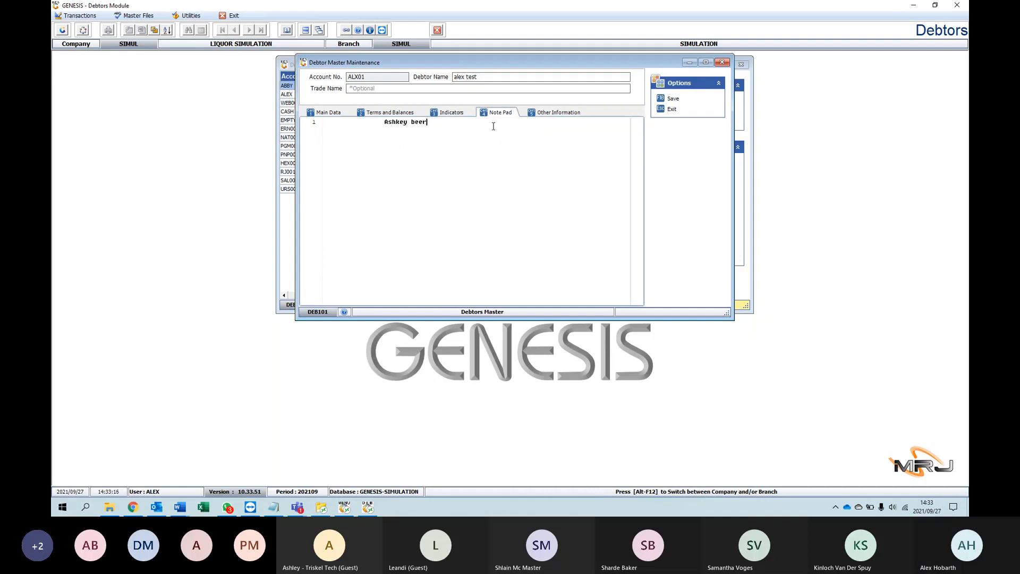
# Step: Examine the debtor's destination company, branch and account fields and the created and last updated time stamp fields
pyautogui.click(538, 114)
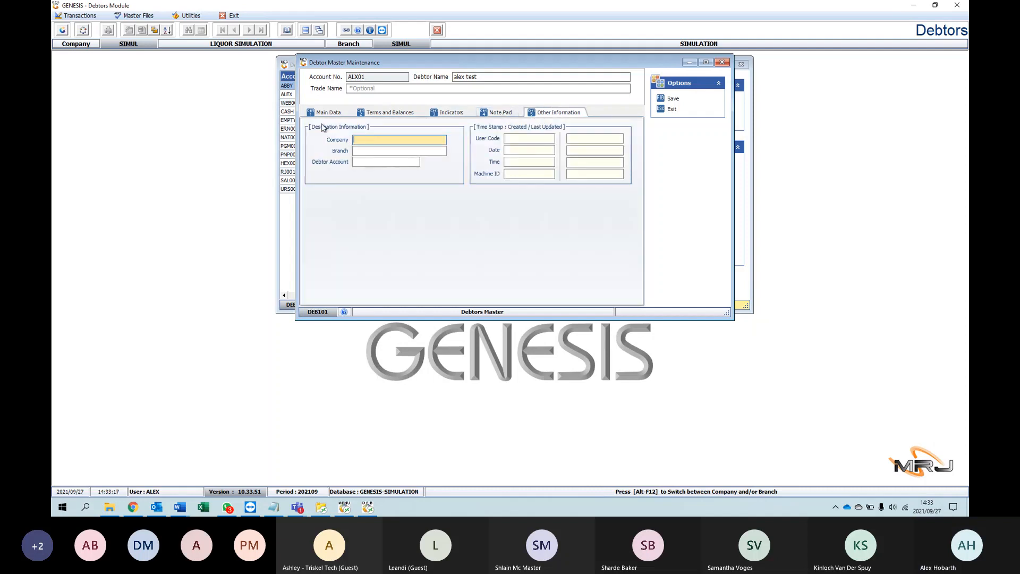
pyautogui.click(366, 150)
pyautogui.click(364, 162)
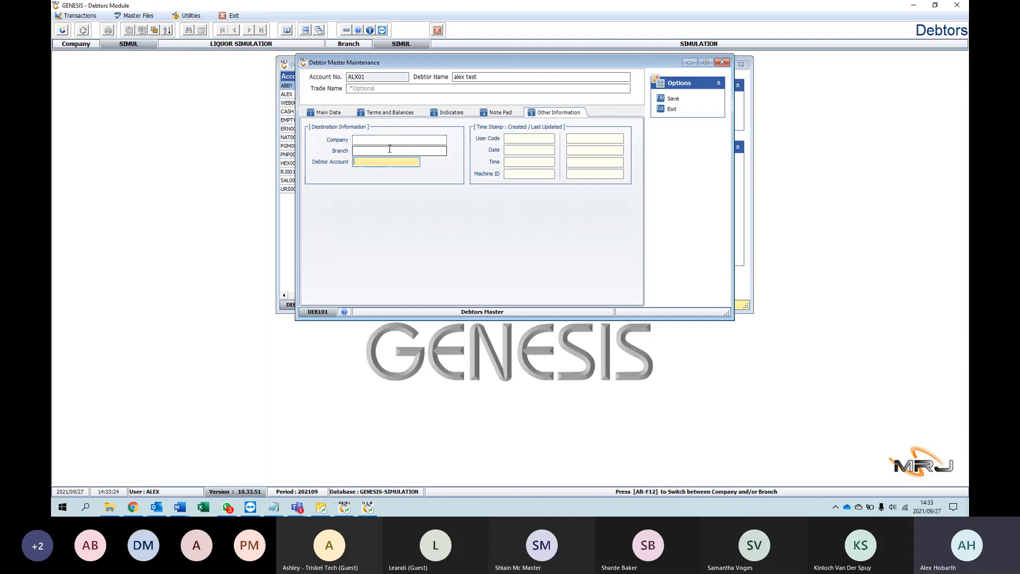
pyautogui.click(528, 140)
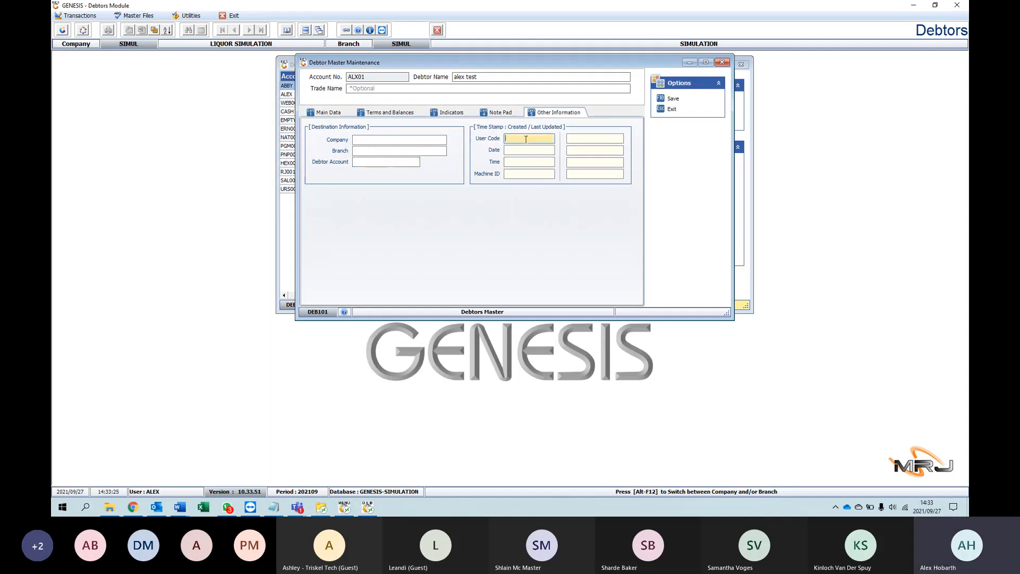
pyautogui.press('Tab')
pyautogui.click(528, 141)
pyautogui.click(522, 150)
pyautogui.click(514, 172)
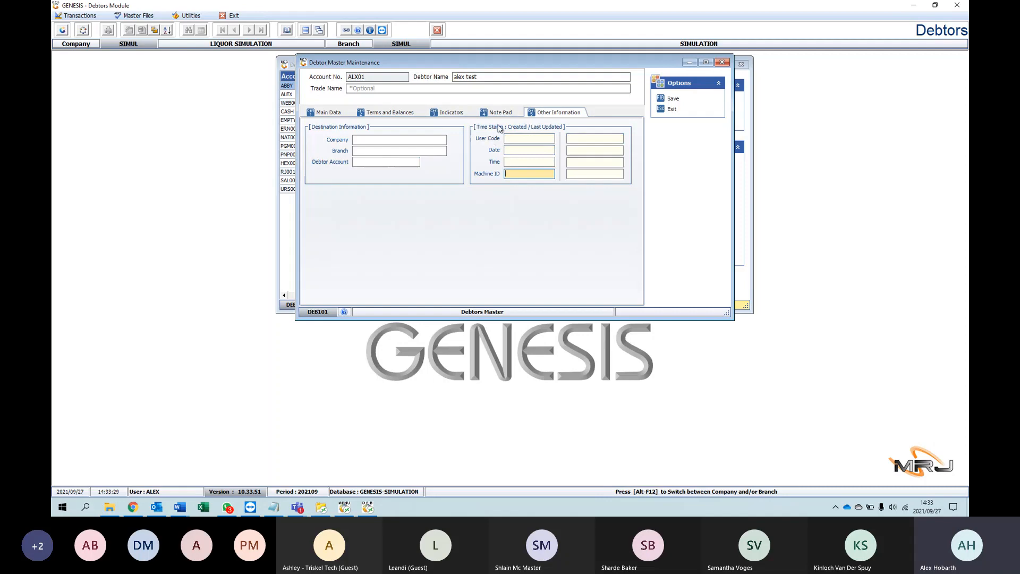
# Step: Review the debtor's main data, terms and balances, indicators, note pad and other information once more
pyautogui.click(320, 110)
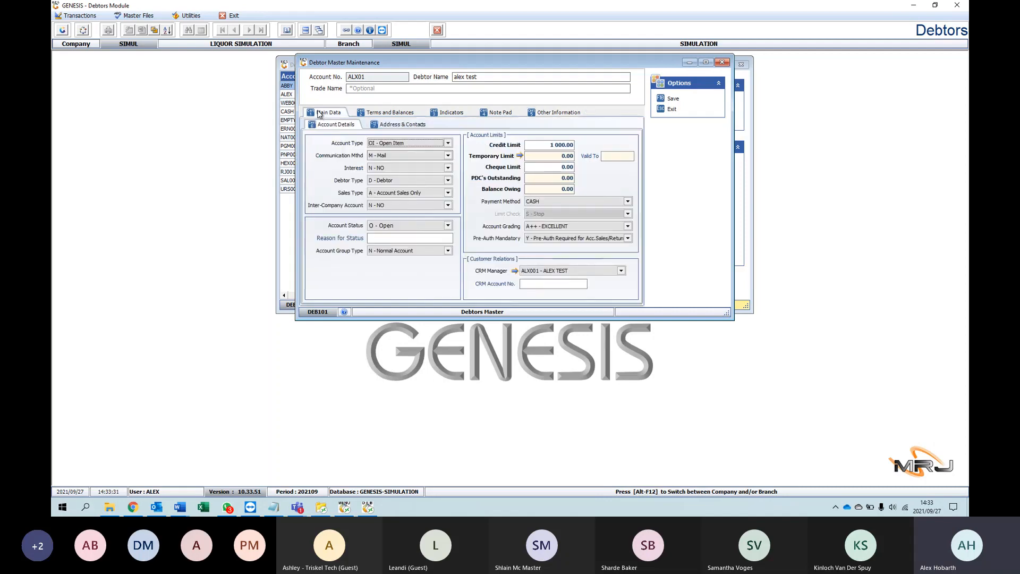
pyautogui.click(380, 113)
pyautogui.click(437, 114)
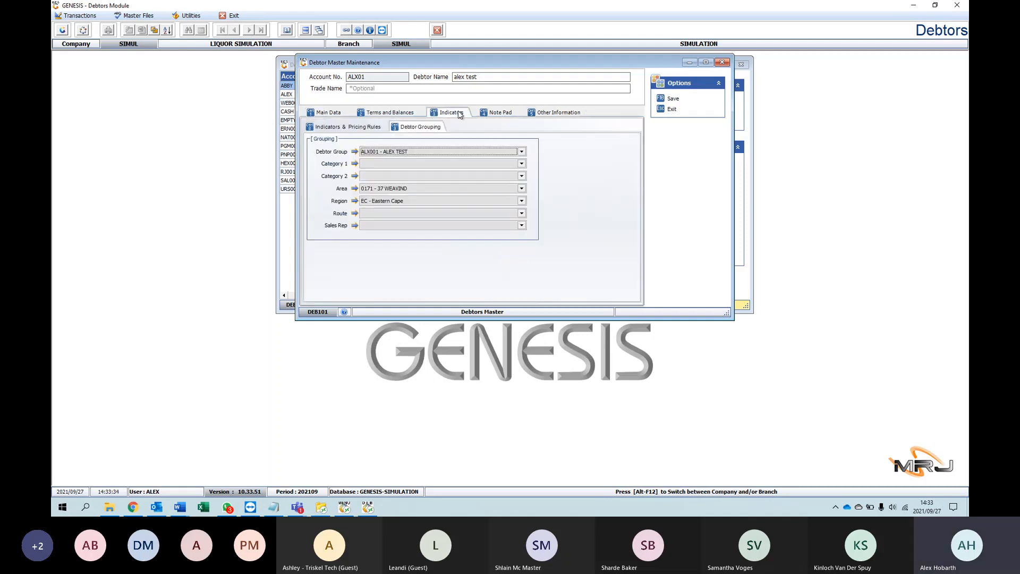
pyautogui.click(505, 113)
pyautogui.click(538, 113)
# Step: Rearrange the debtors list and the debtor form, and return the form to its main account details
pyautogui.click(292, 113)
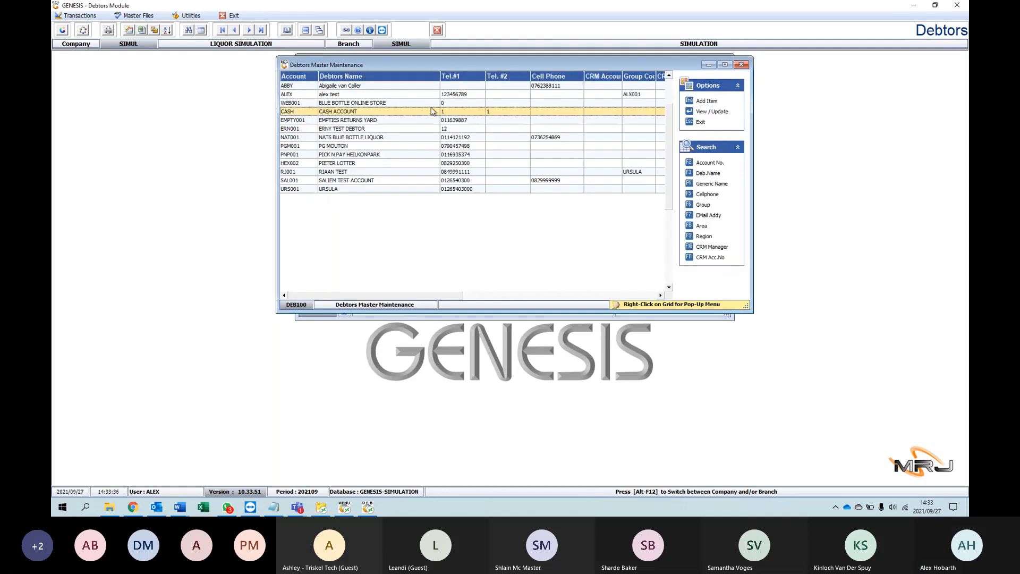
pyautogui.moveTo(429, 65); pyautogui.dragTo(444, 109)
pyautogui.click(428, 63)
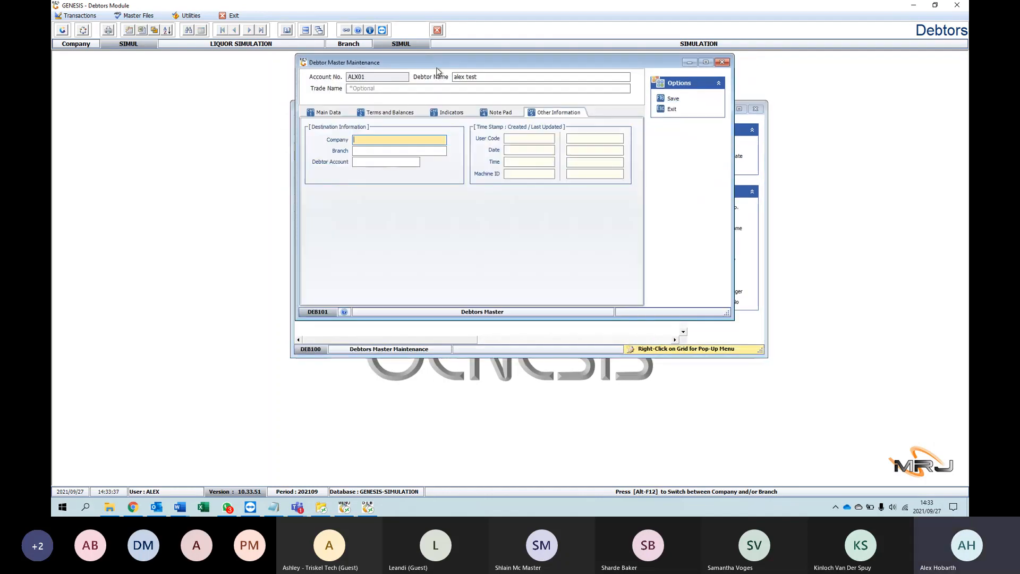
pyautogui.moveTo(436, 70); pyautogui.dragTo(457, 93)
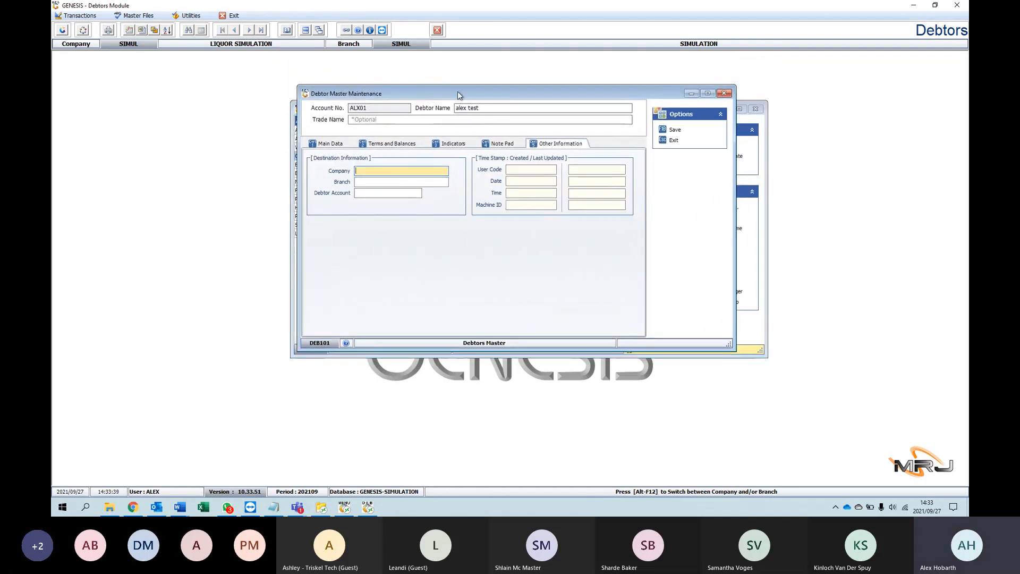
pyautogui.moveTo(591, 95); pyautogui.dragTo(593, 91)
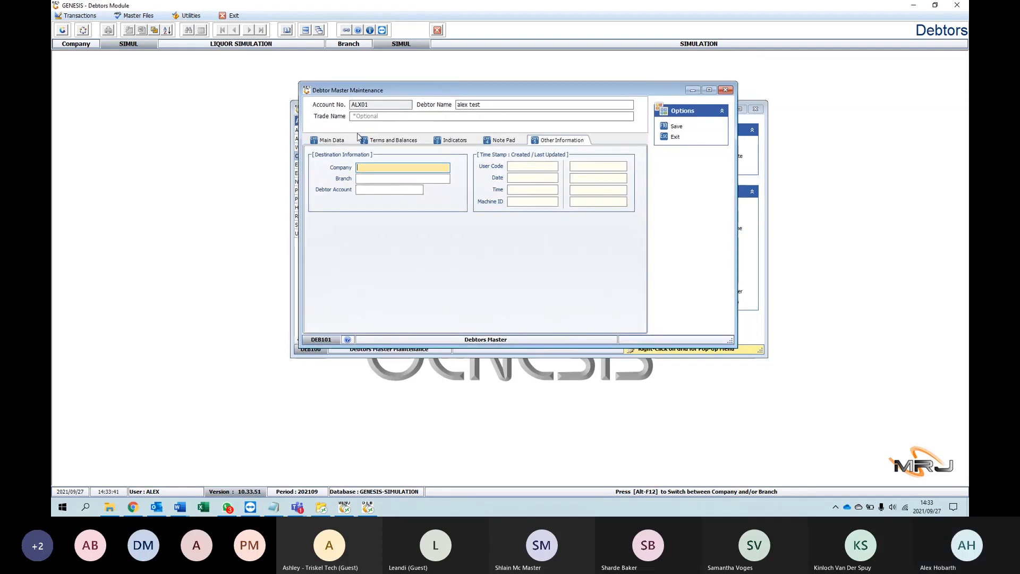
pyautogui.click(320, 141)
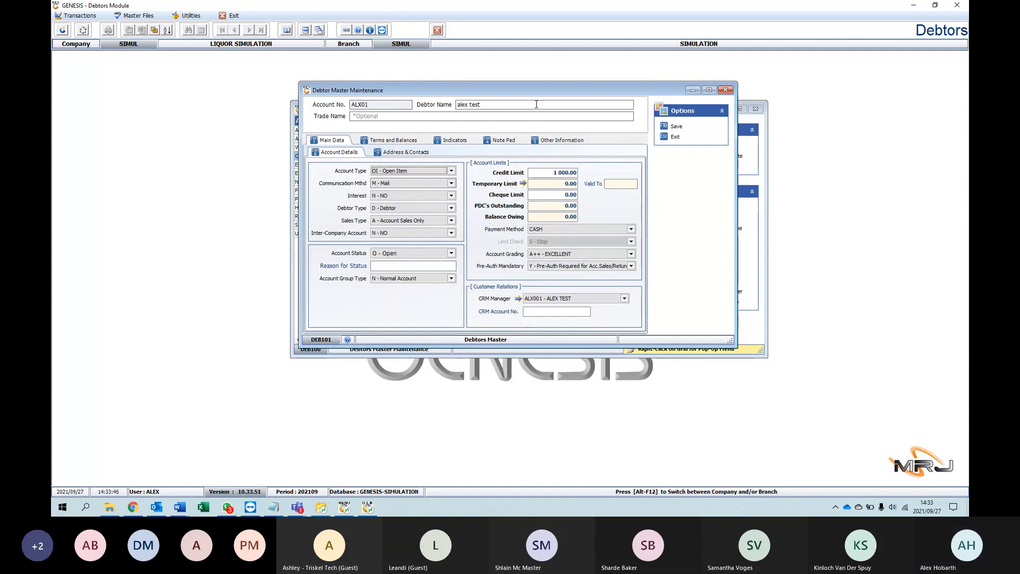
pyautogui.moveTo(535, 103); pyautogui.dragTo(546, 83)
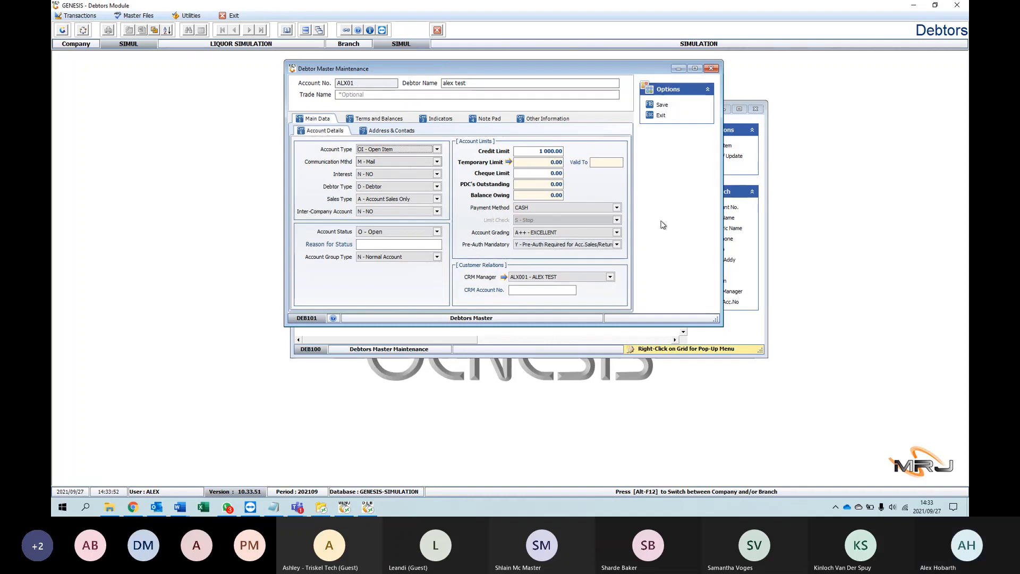
# Step: Close the new debtor's form without saving and close the debtors list
pyautogui.click(712, 69)
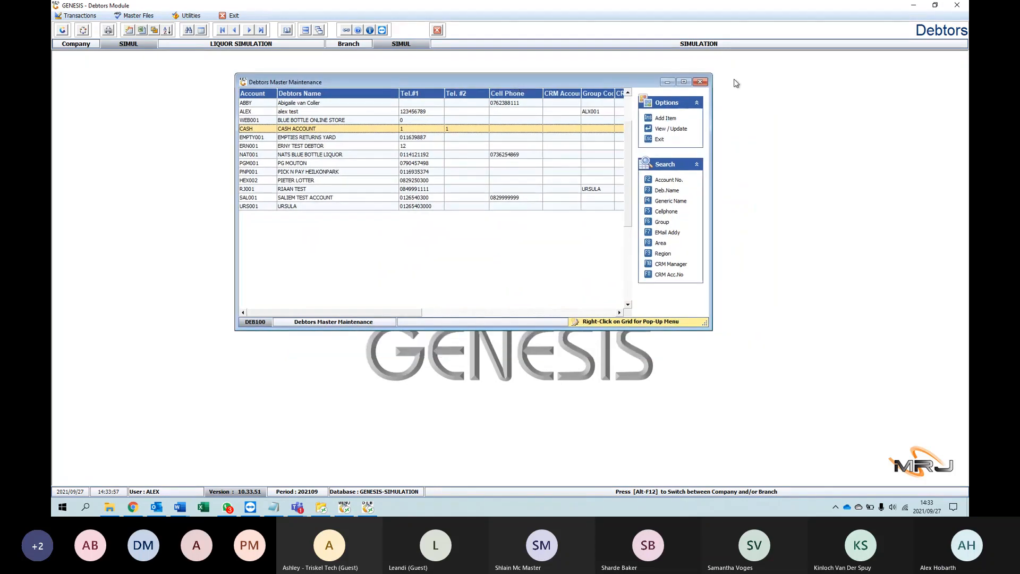
pyautogui.click(700, 81)
# Step: Look over the transaction functions and the master file functions available in the Debtors module
pyautogui.click(140, 16)
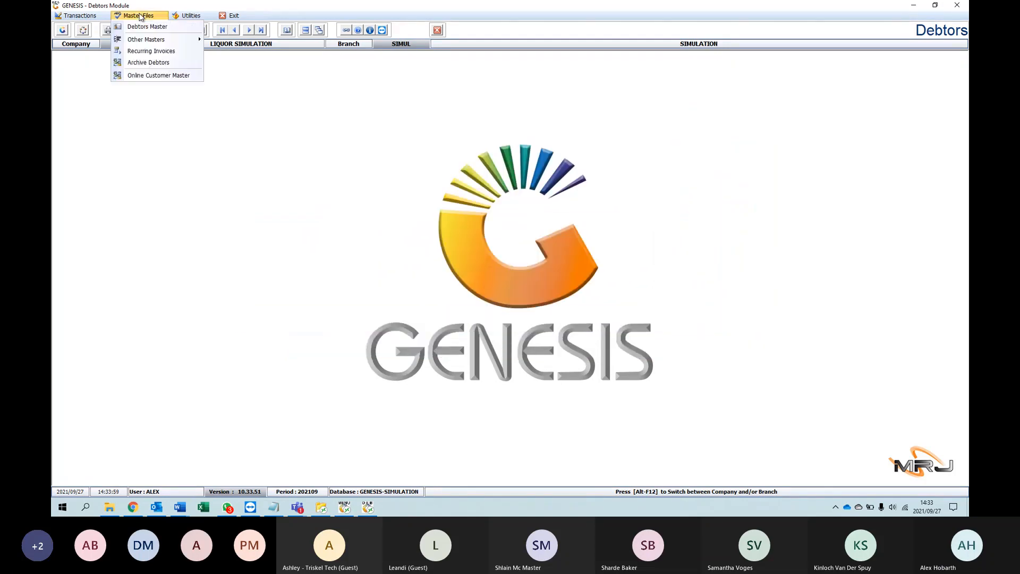
pyautogui.click(141, 17)
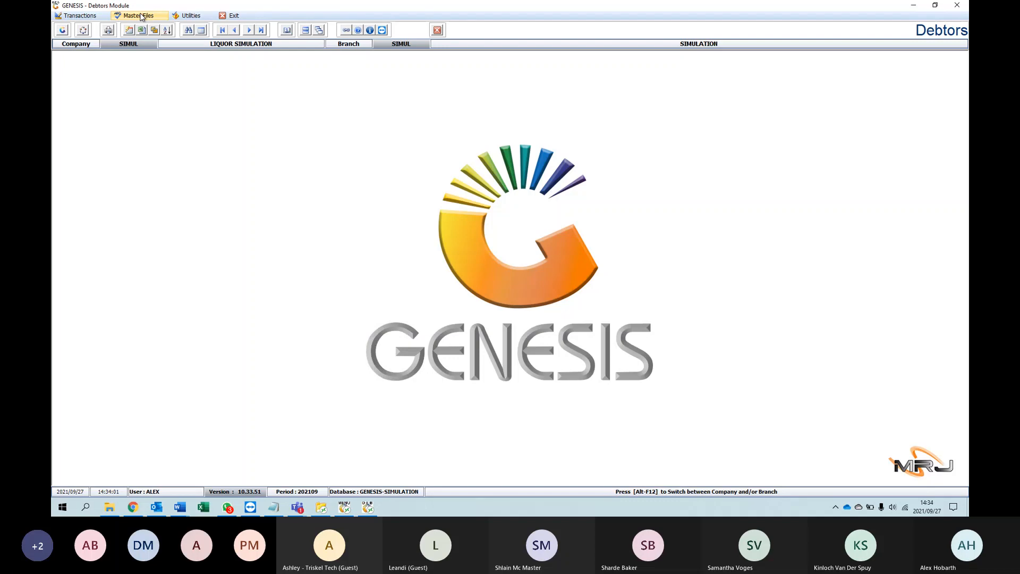
pyautogui.click(141, 17)
pyautogui.click(80, 16)
pyautogui.click(79, 16)
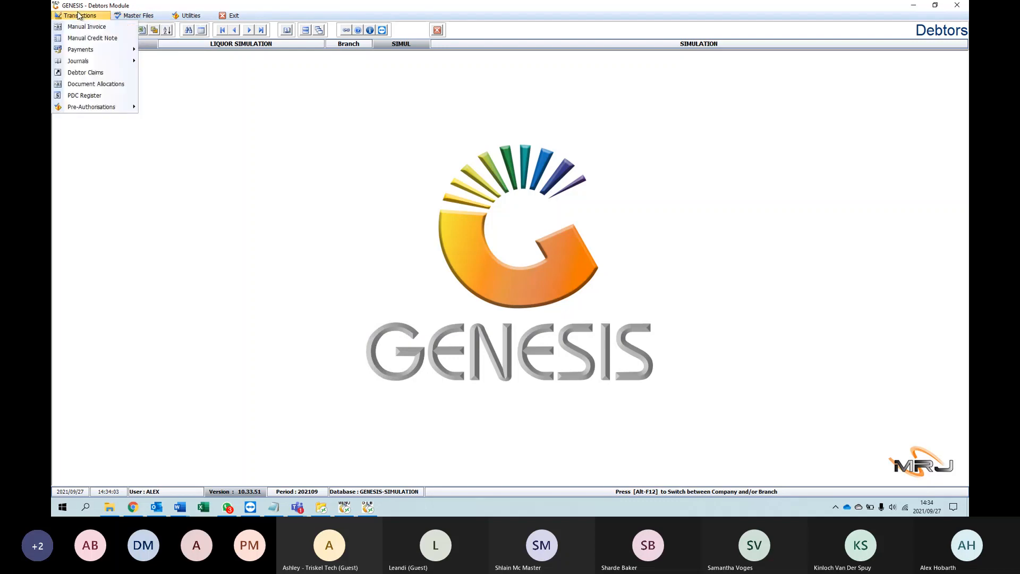
pyautogui.moveTo(131, 18)
pyautogui.moveTo(84, 15)
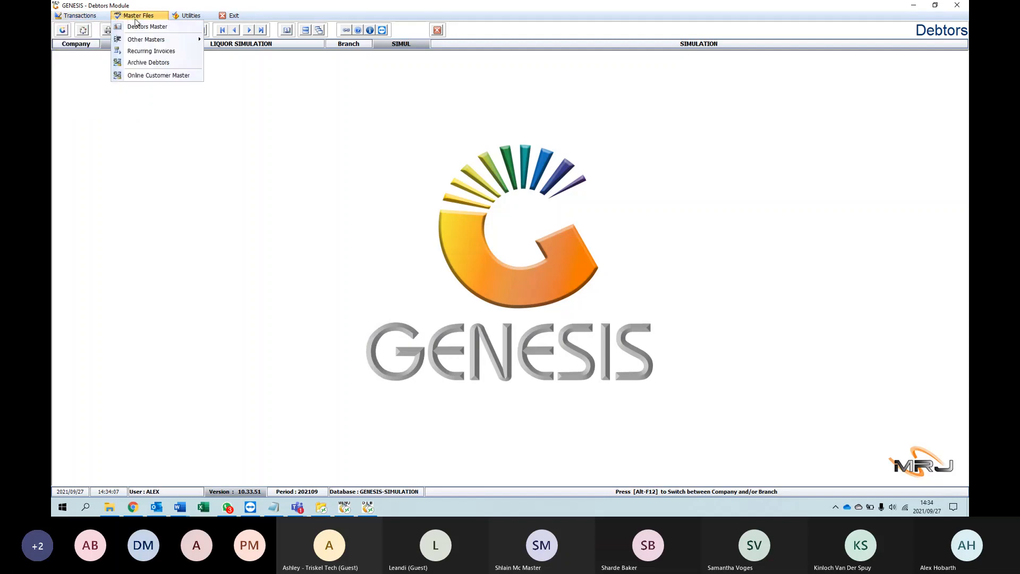
pyautogui.moveTo(144, 43)
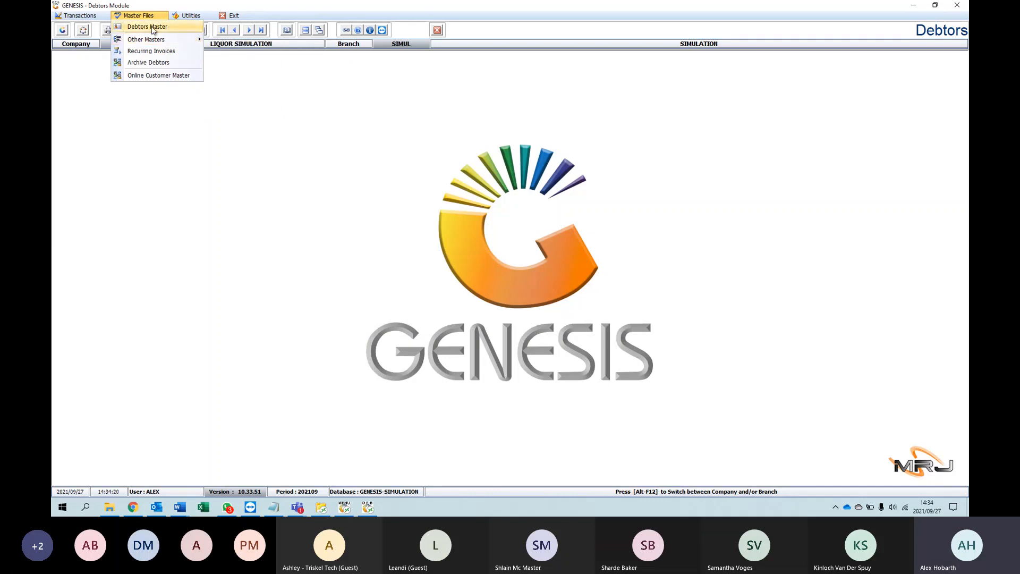
# Step: Reopen the Debtors Master list, look at its first two accounts and close the list
pyautogui.click(172, 27)
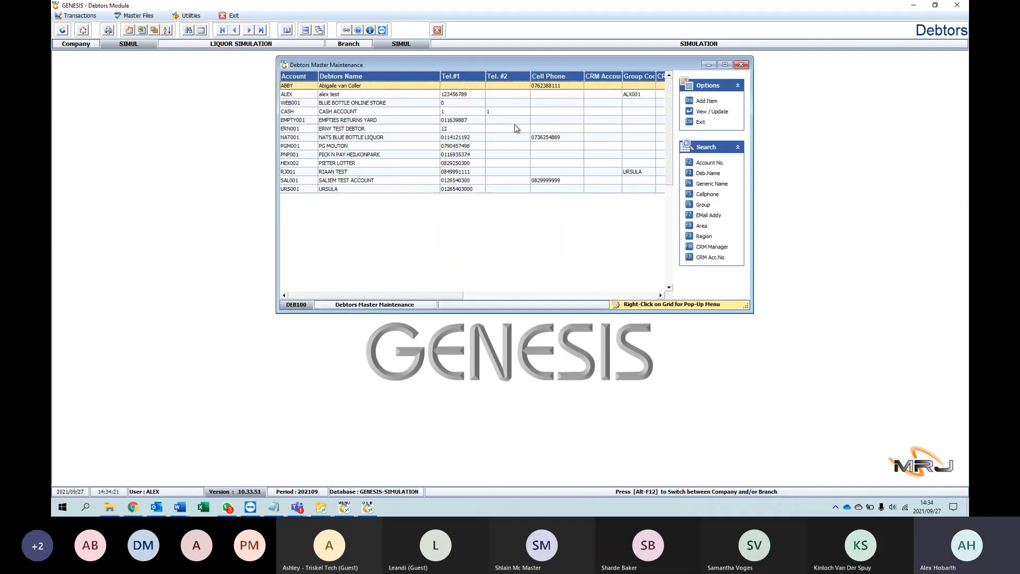
pyautogui.click(393, 93)
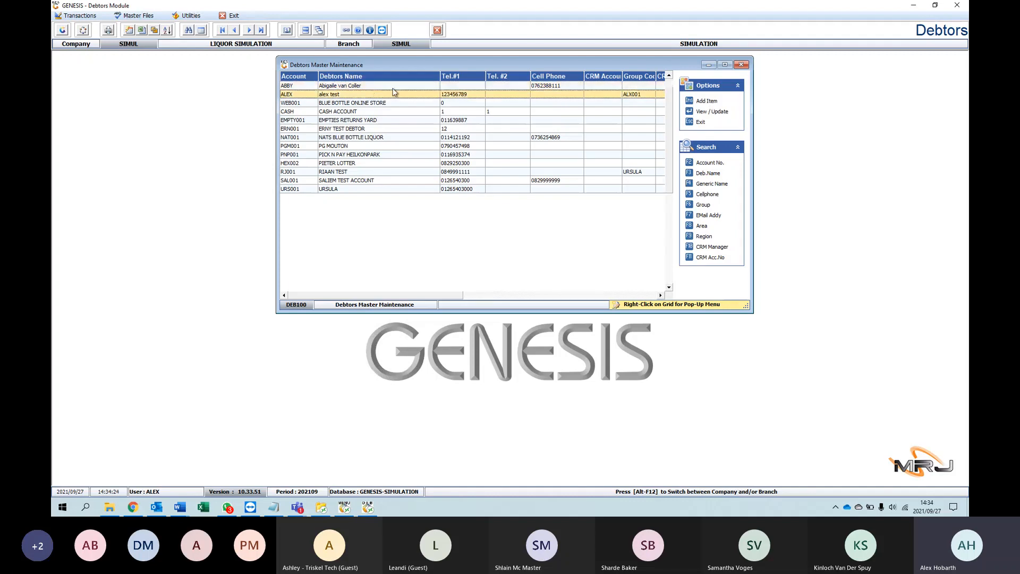
pyautogui.click(393, 86)
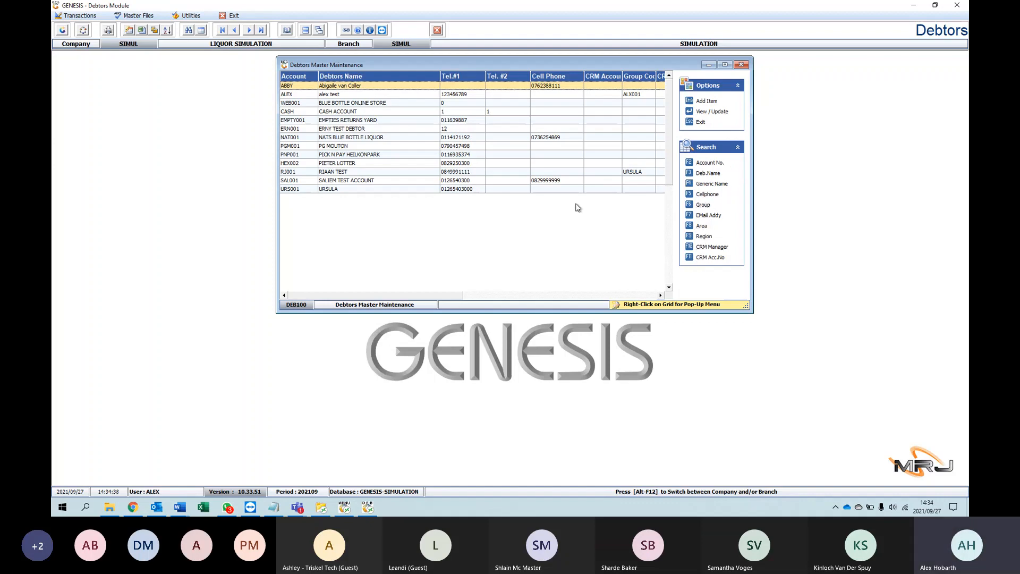
pyautogui.click(747, 65)
# Step: Open the Recurring Invoices list, shift its window slightly and close it again
pyautogui.click(88, 17)
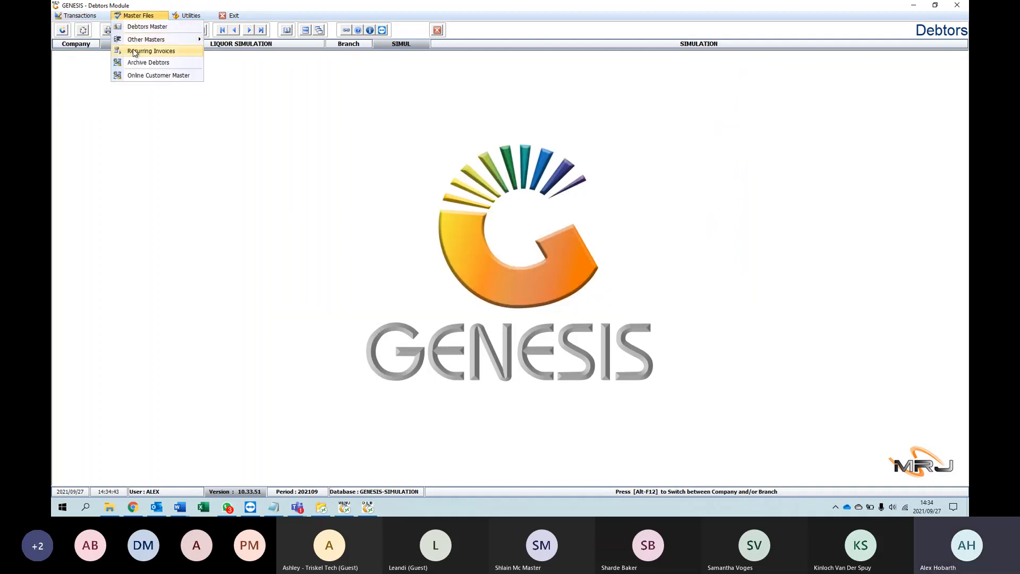
pyautogui.click(134, 53)
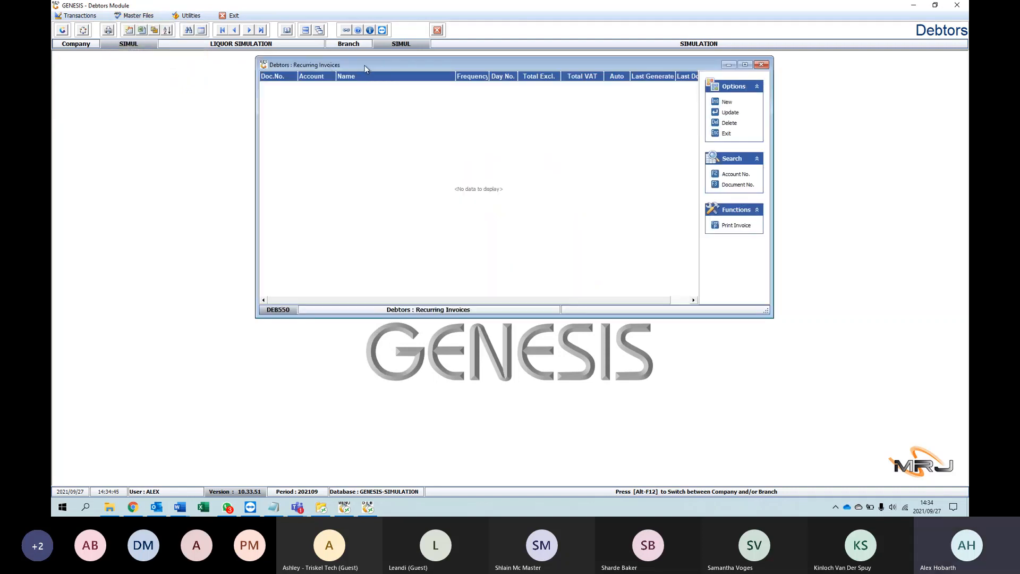
pyautogui.moveTo(365, 68); pyautogui.dragTo(344, 68)
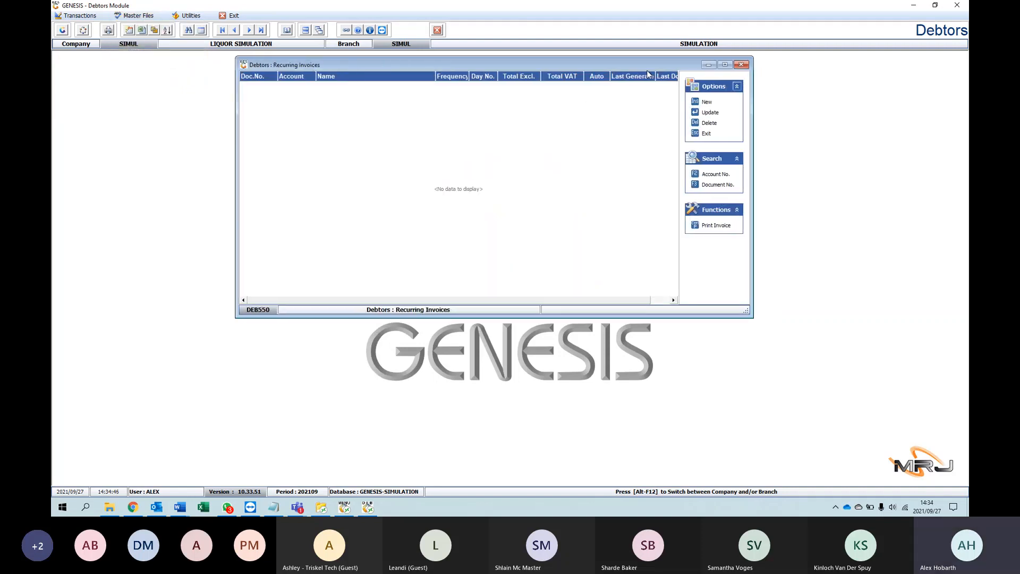
pyautogui.click(741, 65)
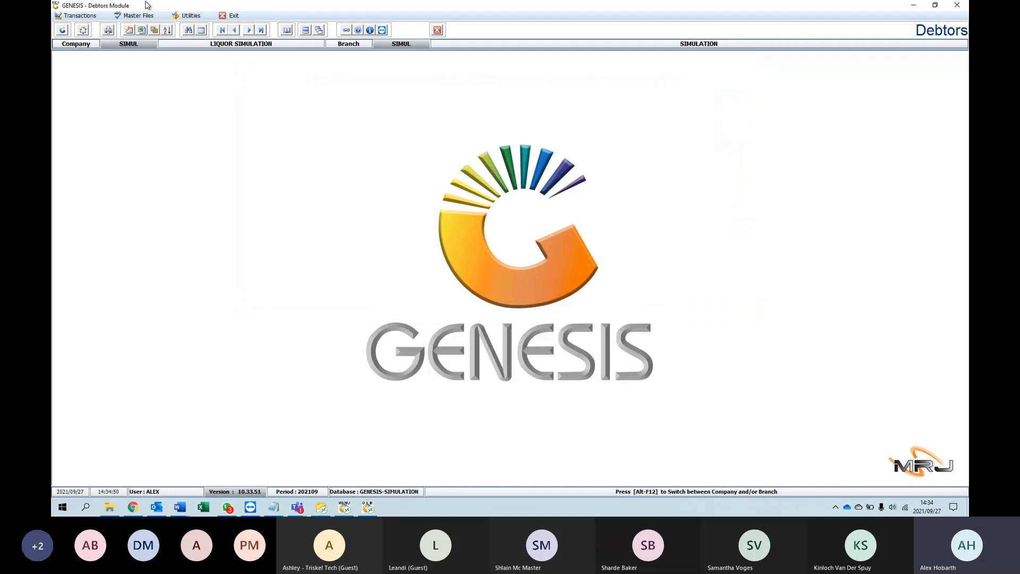
# Step: Start a new recurring invoice from the Recurring Invoices list and assign it to the test debtor listed second
pyautogui.click(133, 15)
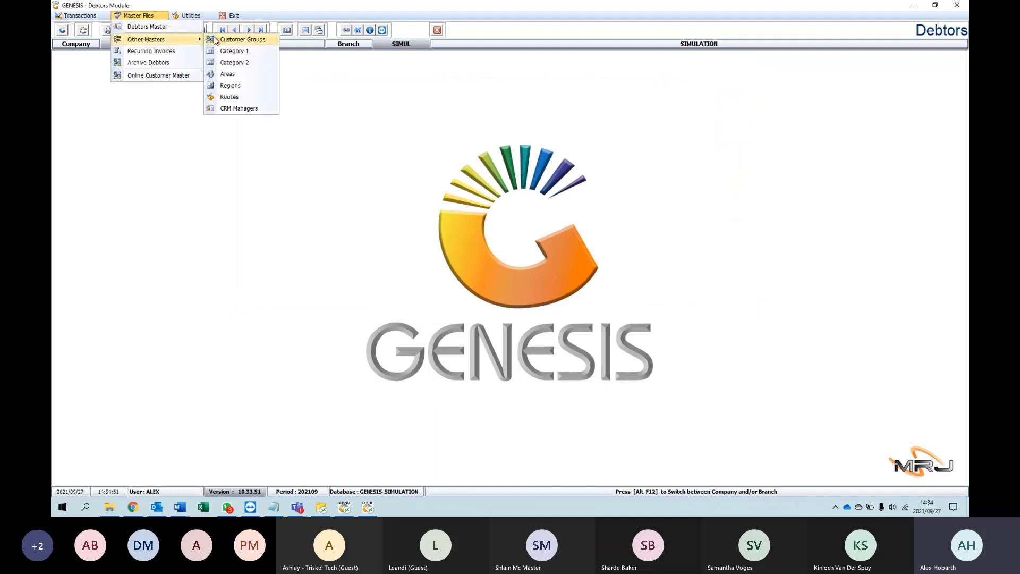
pyautogui.click(150, 51)
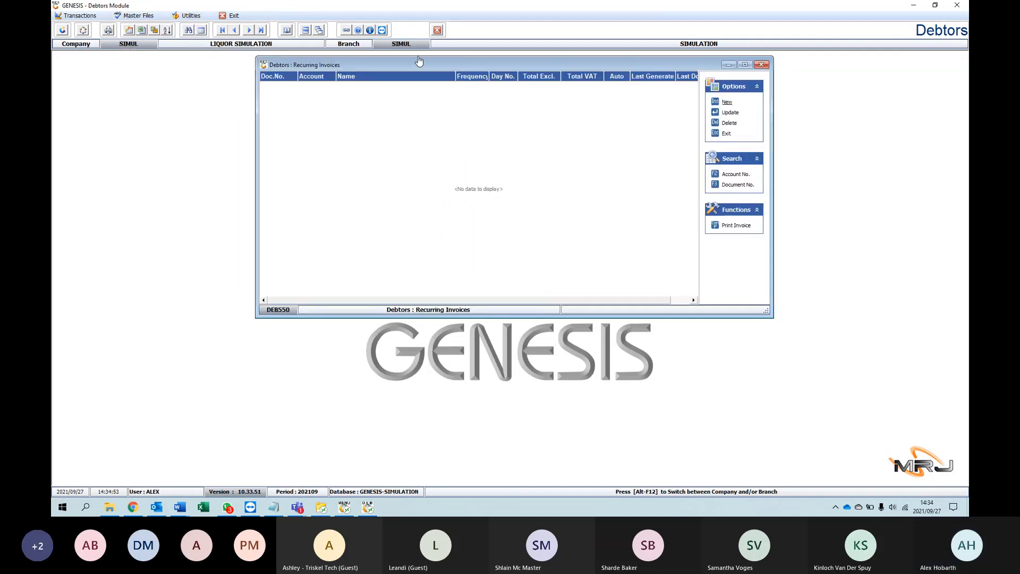
pyautogui.press('Insert')
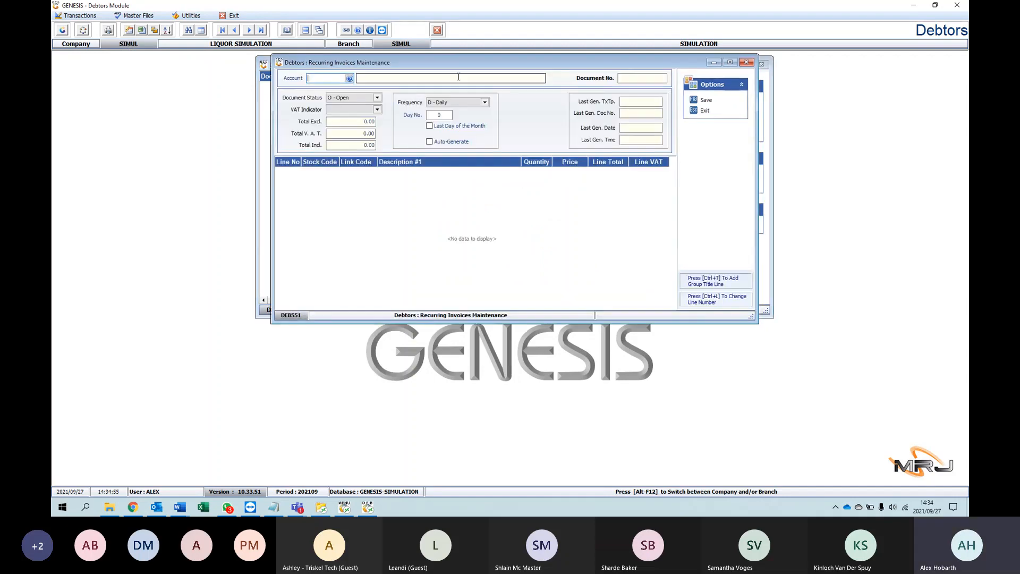
pyautogui.click(351, 78)
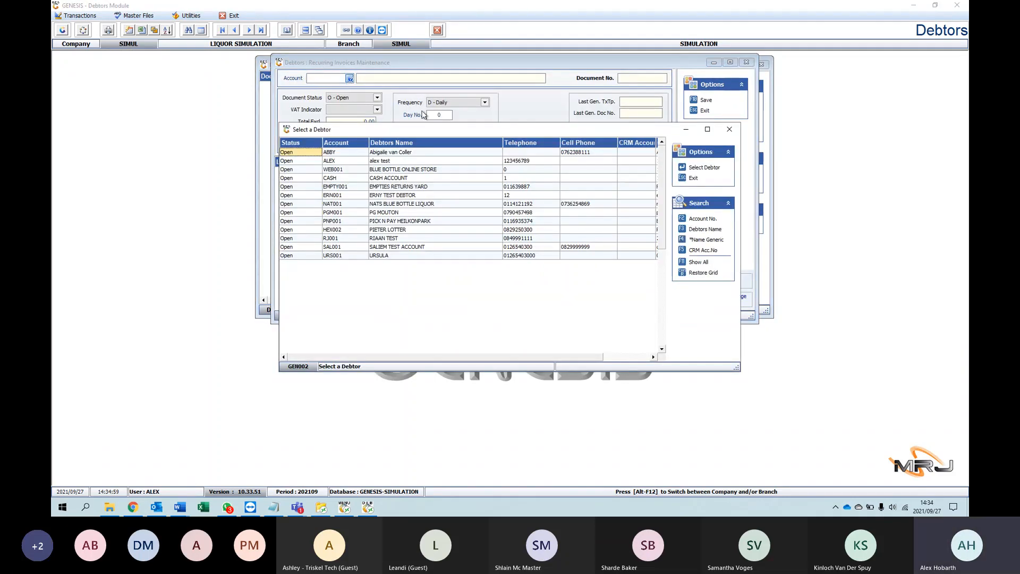
pyautogui.click(399, 160)
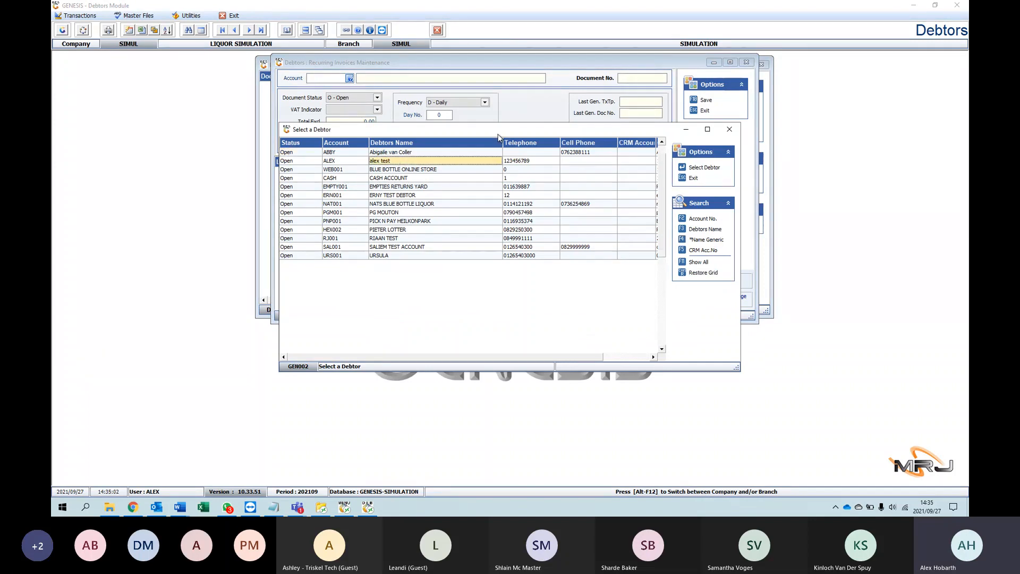
pyautogui.press('Return')
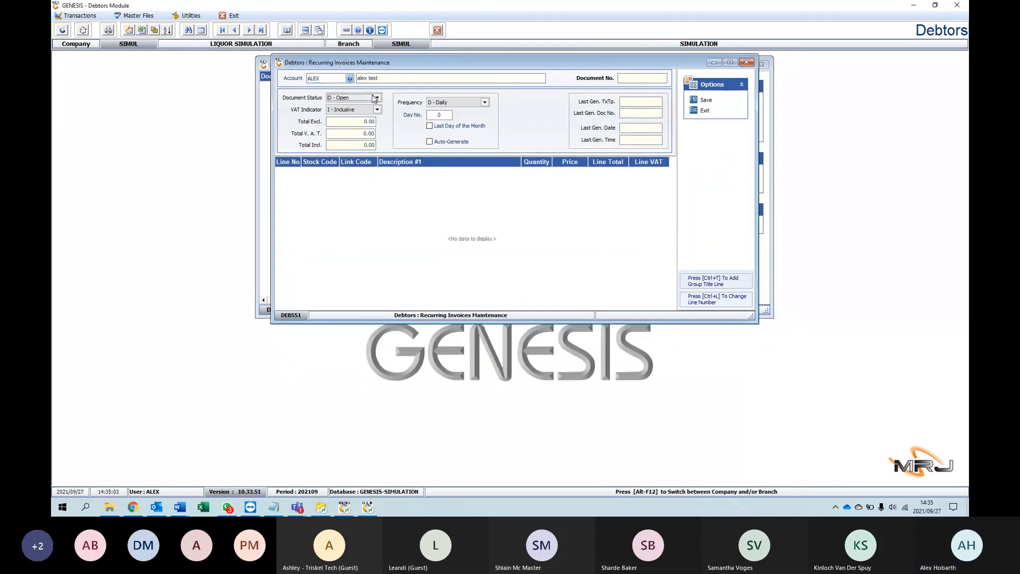
pyautogui.press('Return')
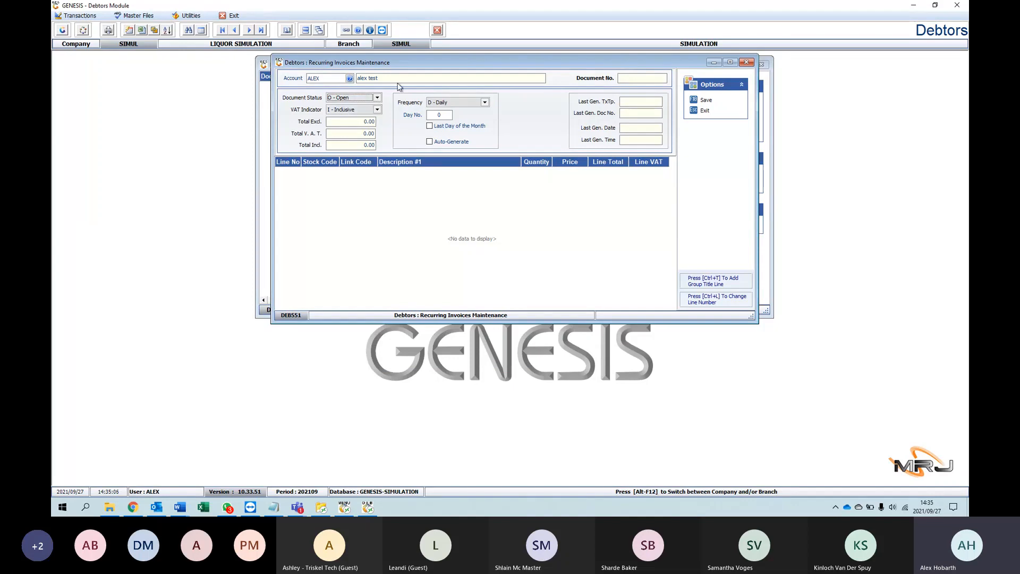
# Step: Review the recurring invoice's Document Status and VAT Indicator choices, keeping Open and Inclusive
pyautogui.click(376, 98)
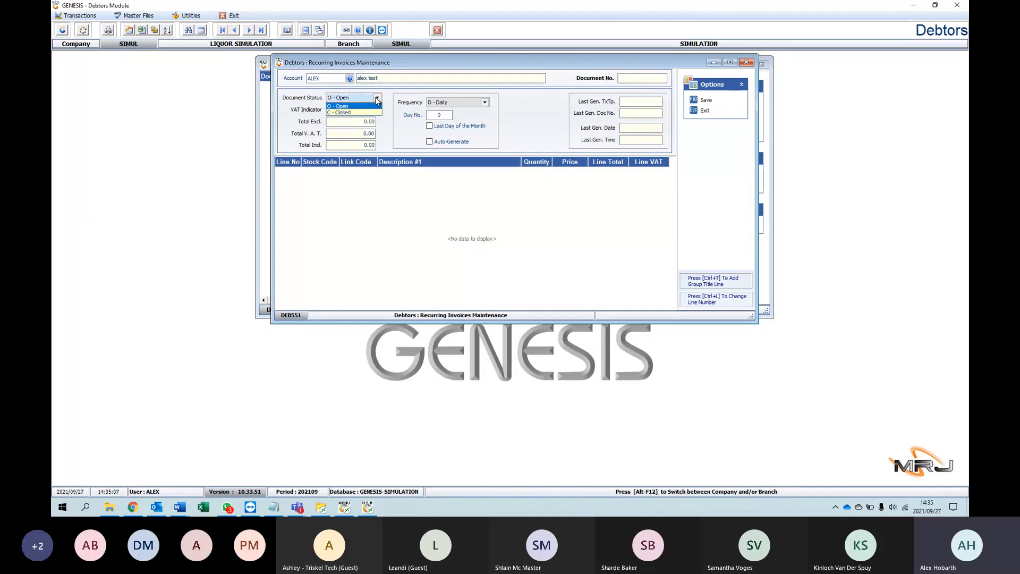
pyautogui.click(375, 106)
pyautogui.click(377, 109)
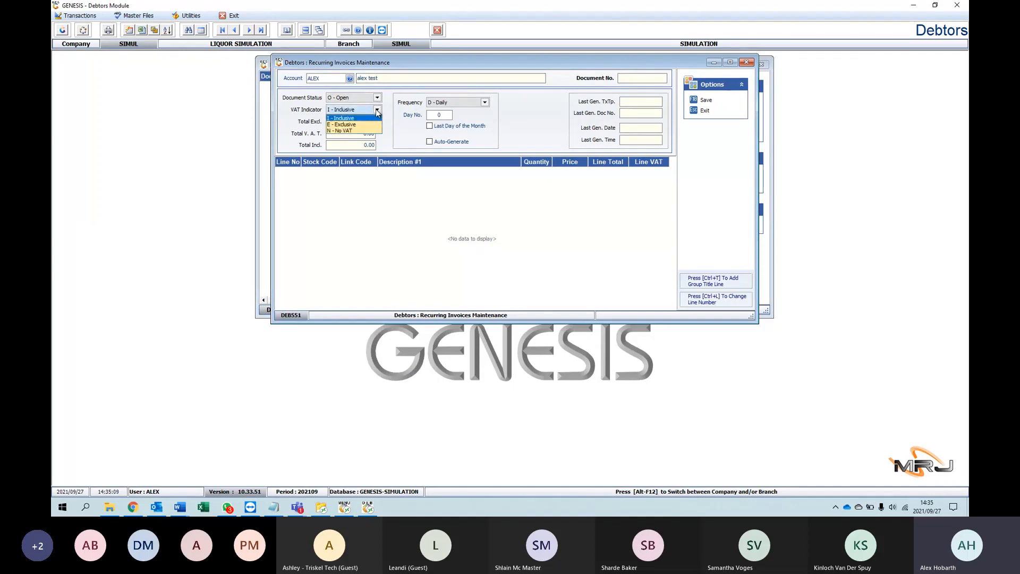
pyautogui.click(377, 110)
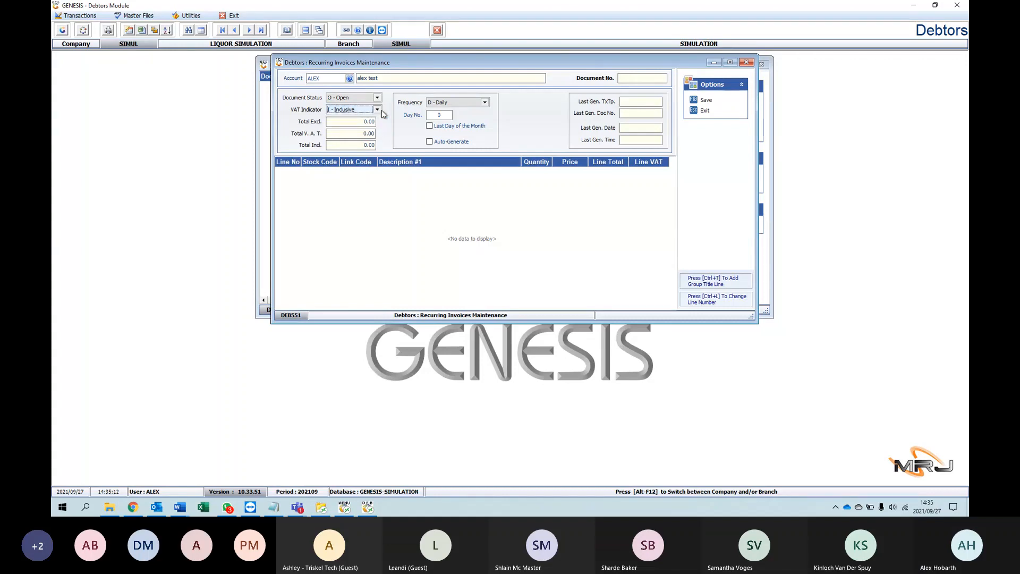
pyautogui.click(362, 135)
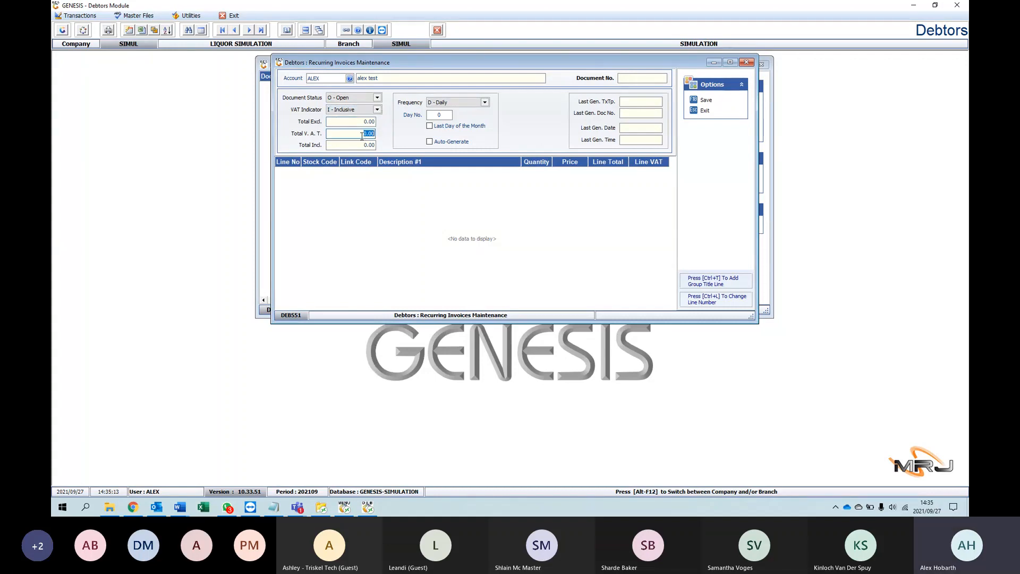
pyautogui.press('Tab')
# Step: Set the recurring invoice to a Daily frequency with day number 5, leaving Last Day of the Month off
pyautogui.click(485, 102)
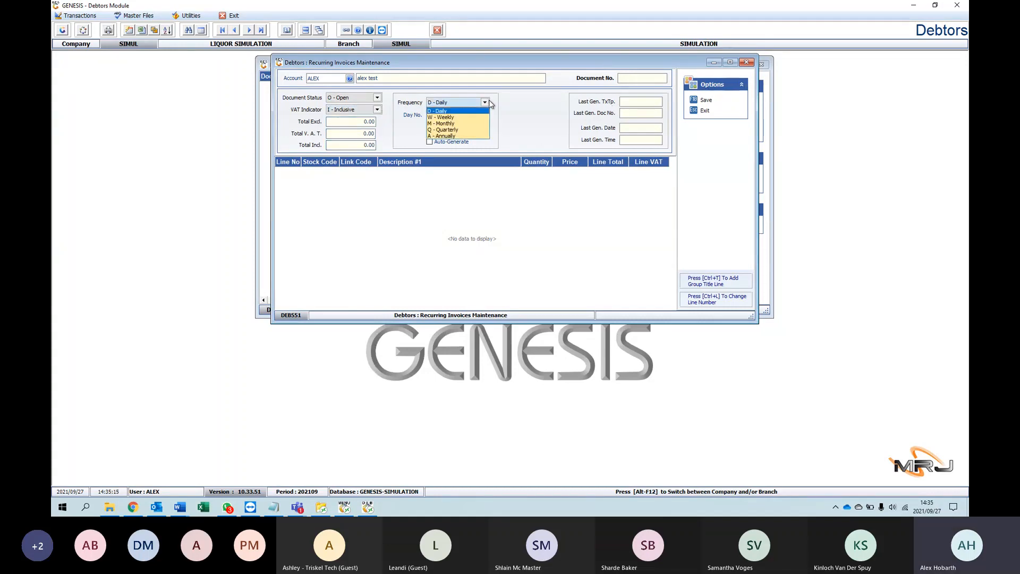
pyautogui.click(471, 110)
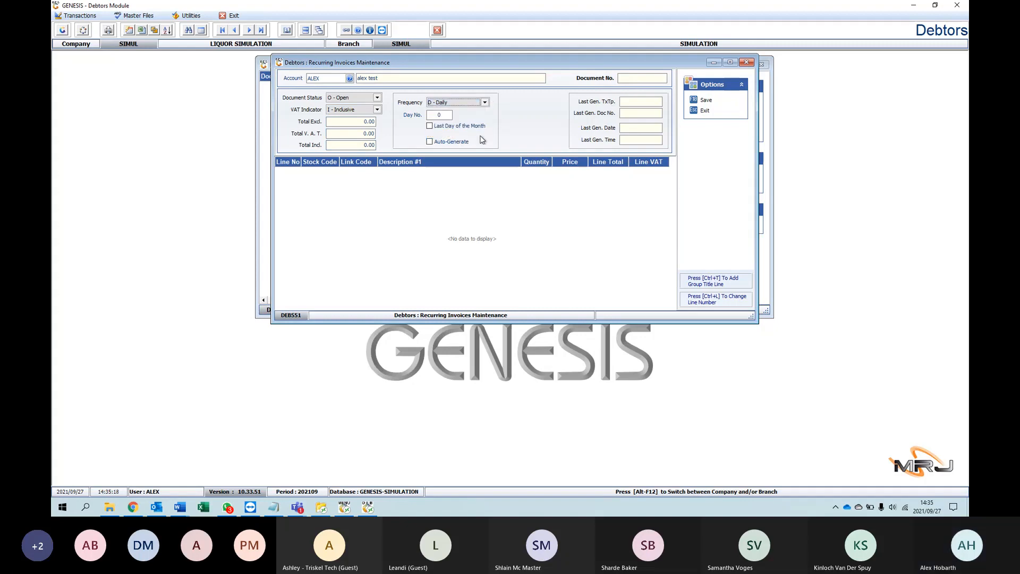
pyautogui.press('Tab')
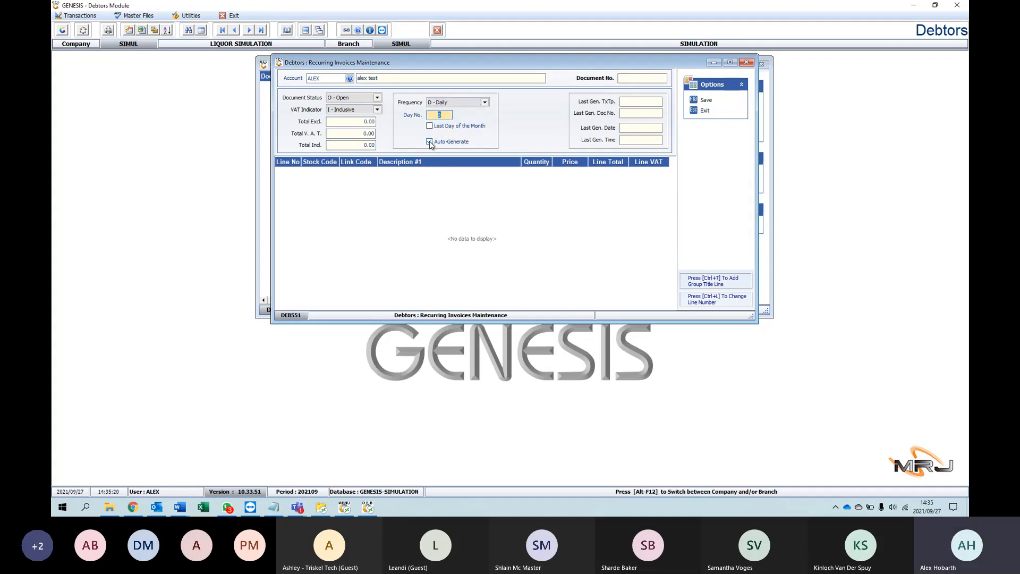
pyautogui.click(430, 127)
pyautogui.click(430, 127)
pyautogui.write('5')
# Step: Look over the recurring invoice's header and total fields, and close the form without saving along with the Recurring Invoices list
pyautogui.click(622, 80)
pyautogui.click(427, 75)
pyautogui.click(356, 121)
pyautogui.click(356, 132)
pyautogui.click(746, 62)
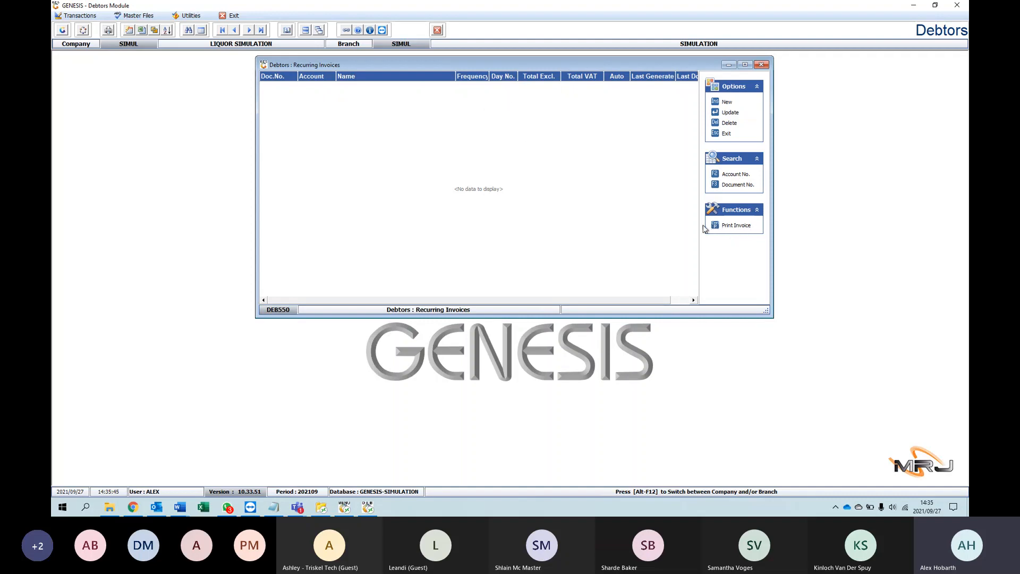
pyautogui.click(761, 64)
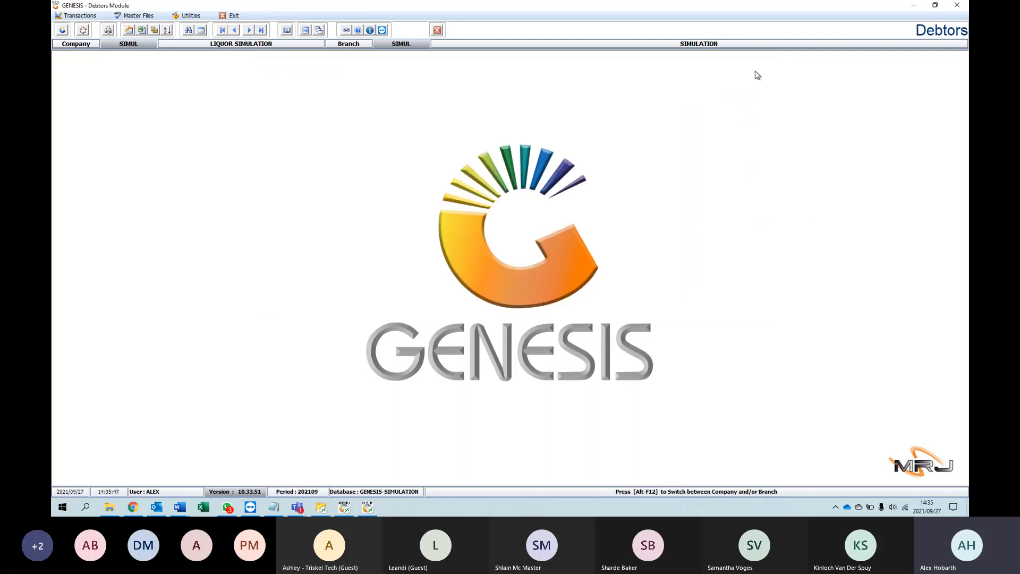
# Step: Bring up the Debtors Master list again, select the test debtor in the second row and close the list
pyautogui.click(136, 16)
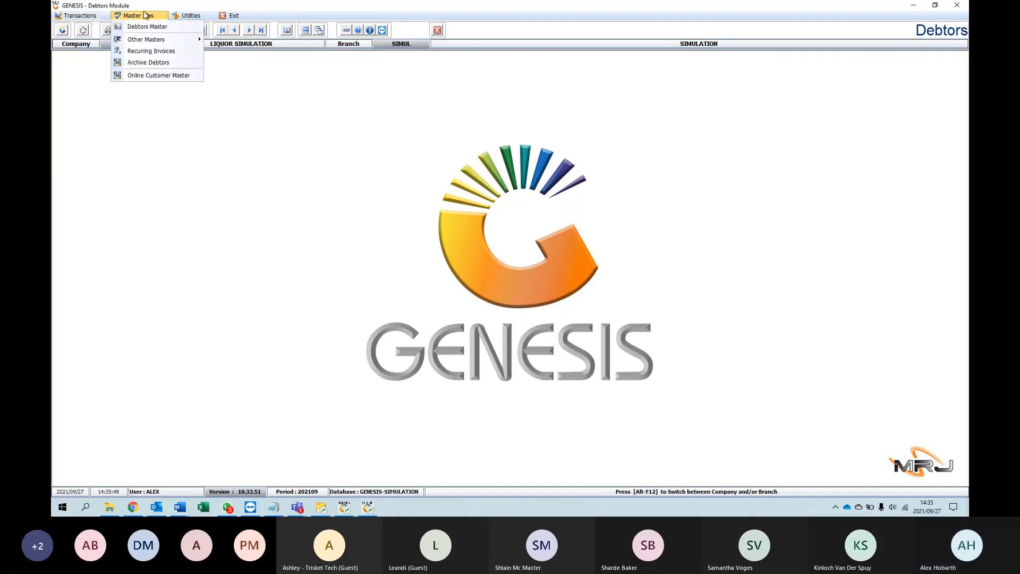
pyautogui.click(151, 16)
pyautogui.click(150, 17)
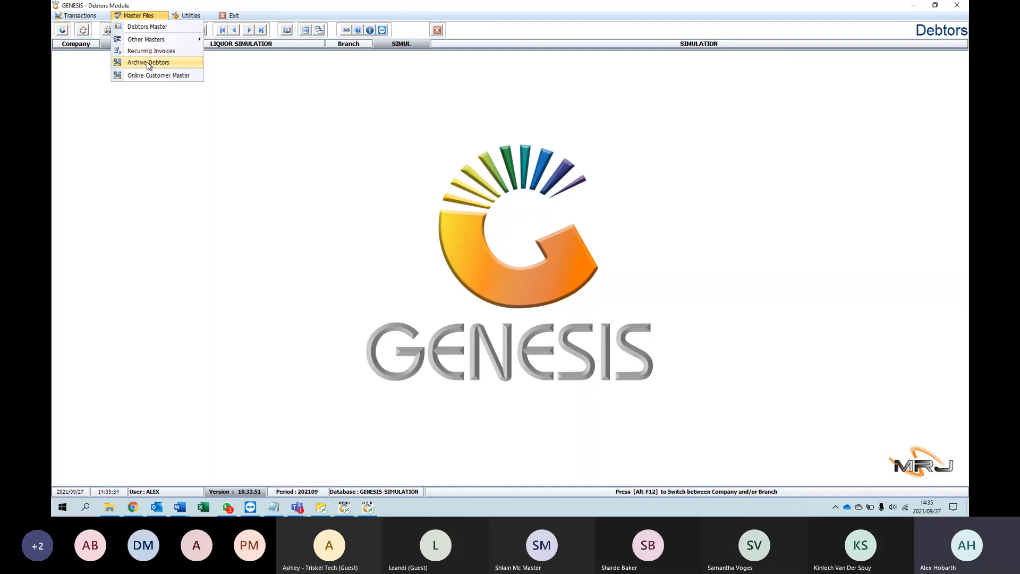
pyautogui.click(143, 27)
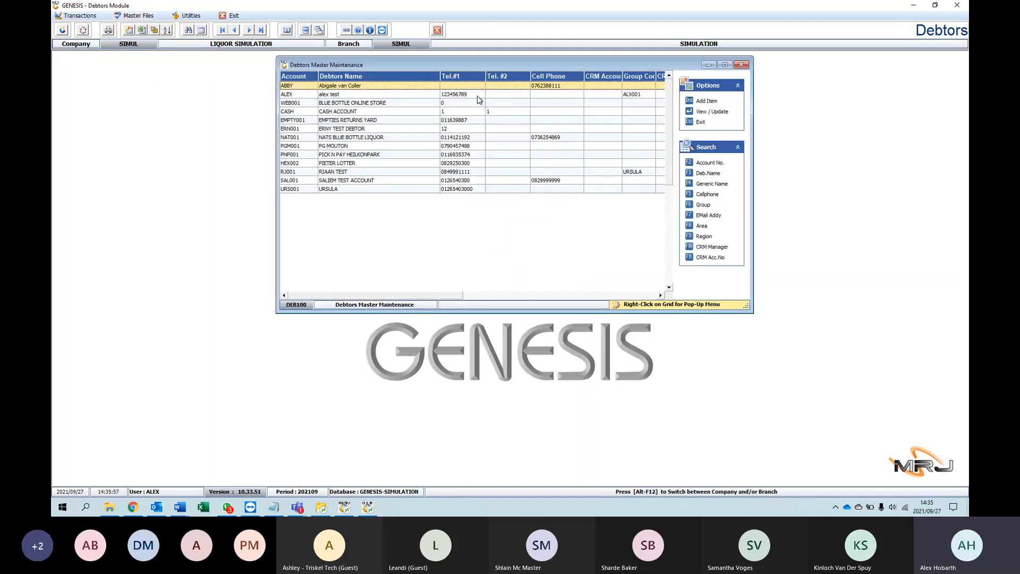
pyautogui.click(399, 95)
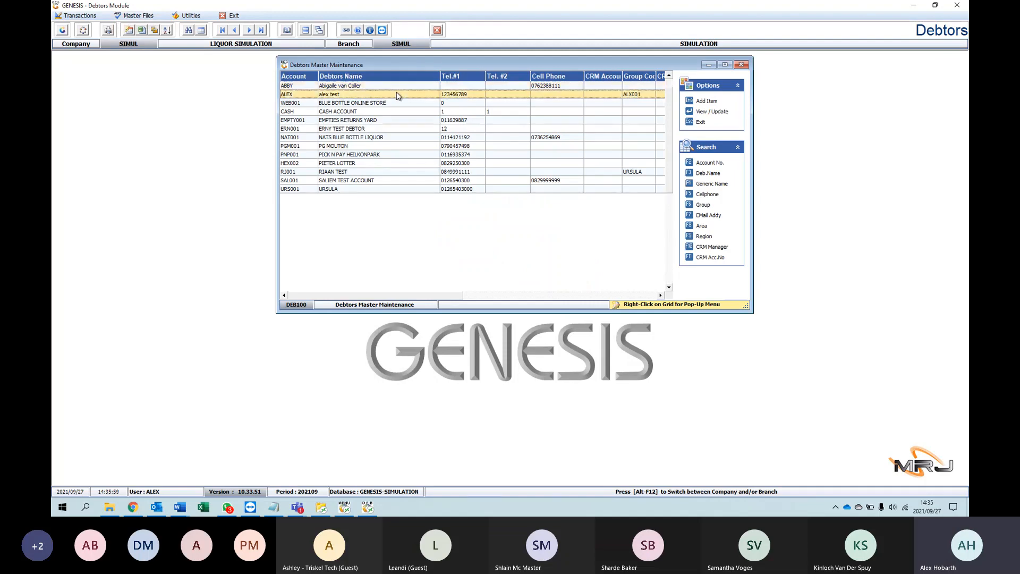
pyautogui.click(741, 64)
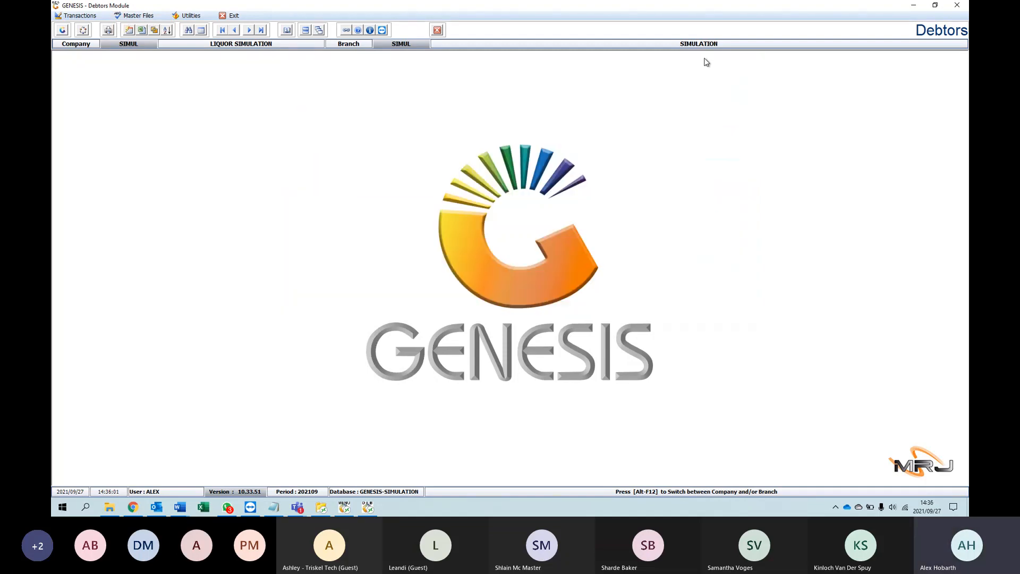
# Step: Start a manual invoice and choose the test debtor listed second as its account
pyautogui.click(78, 16)
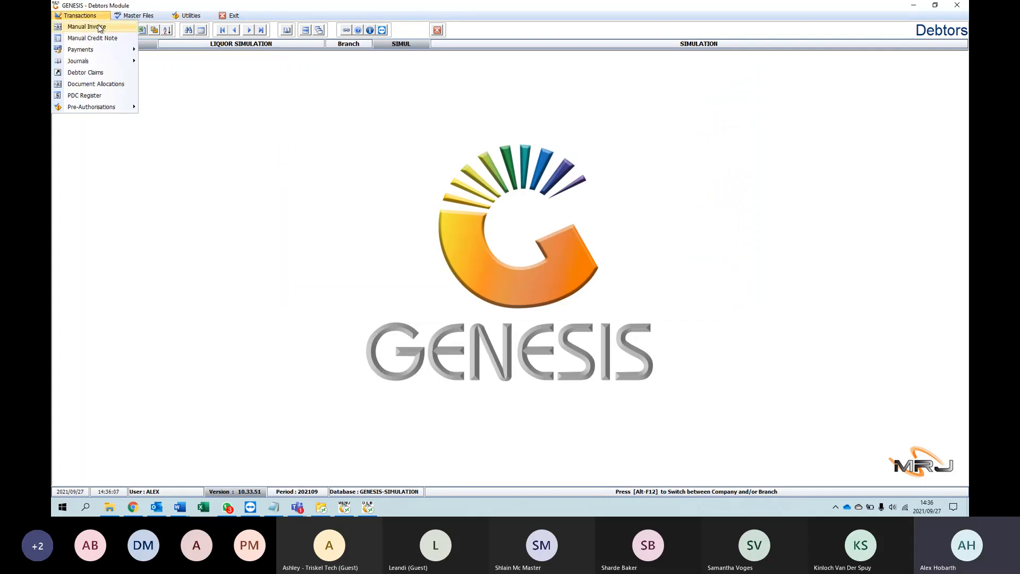
pyautogui.click(105, 27)
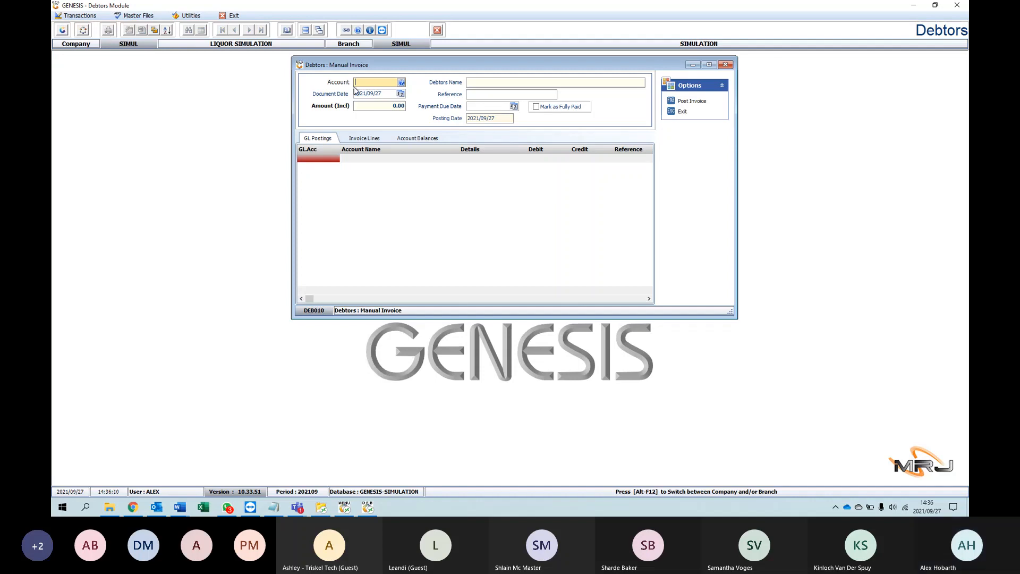
pyautogui.click(401, 83)
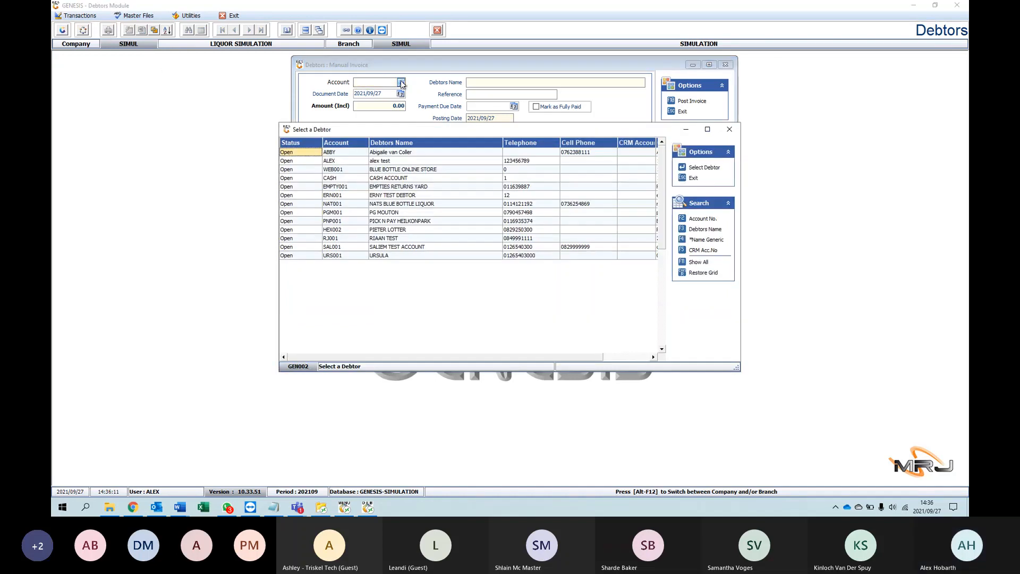
pyautogui.doubleClick(348, 161)
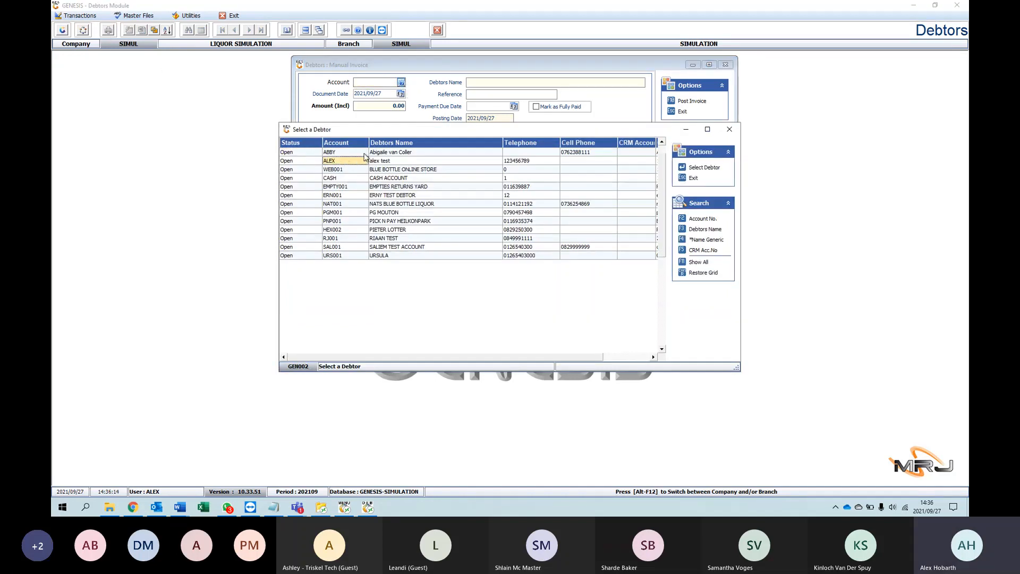
# Step: Review the manual invoice's header fields: document date, amount, reference, payment due date calendar, Mark as Fully Paid option and posting date
pyautogui.click(401, 94)
pyautogui.click(401, 94)
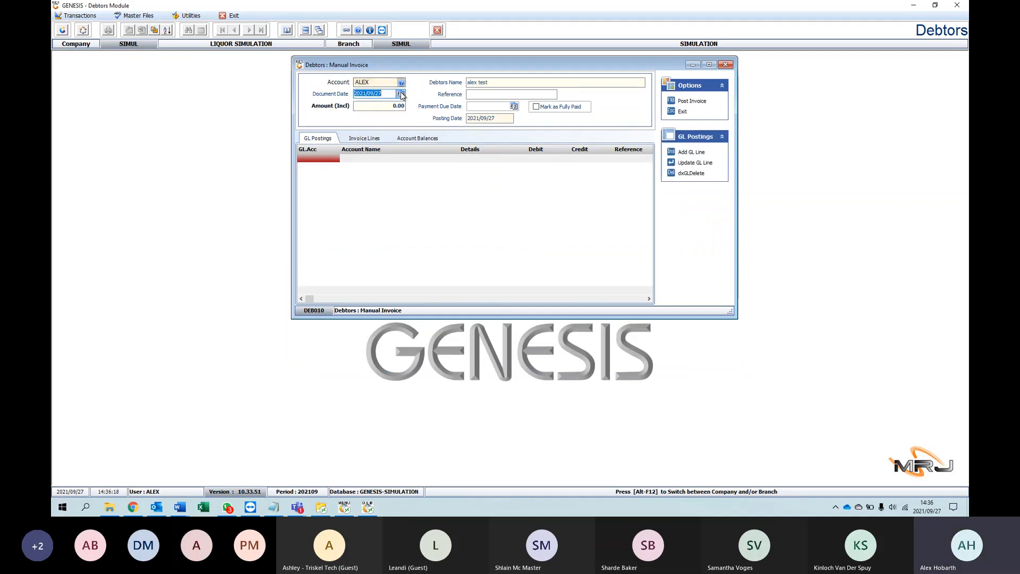
pyautogui.press('Tab')
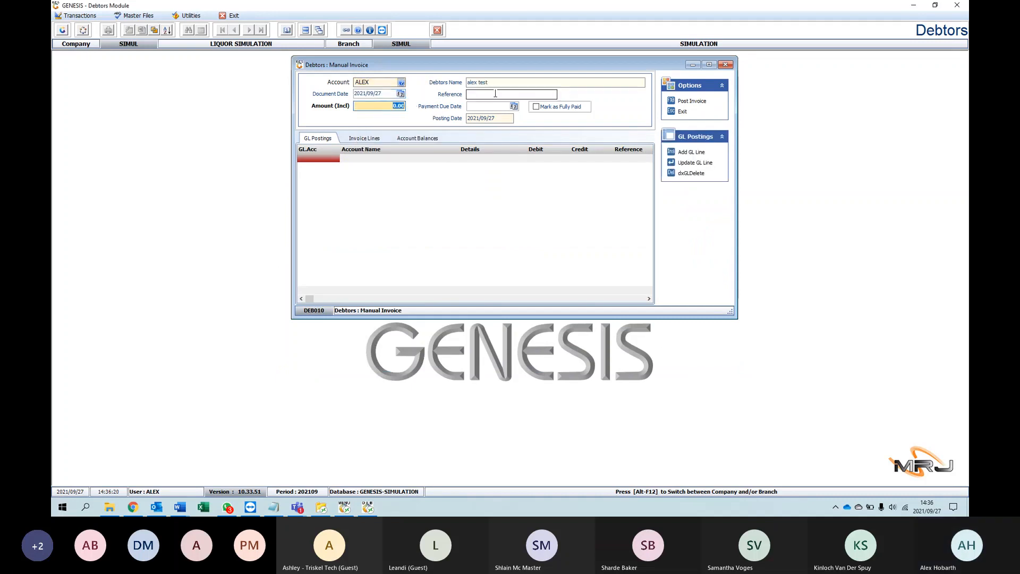
pyautogui.press('BackSpace')
pyautogui.click(486, 93)
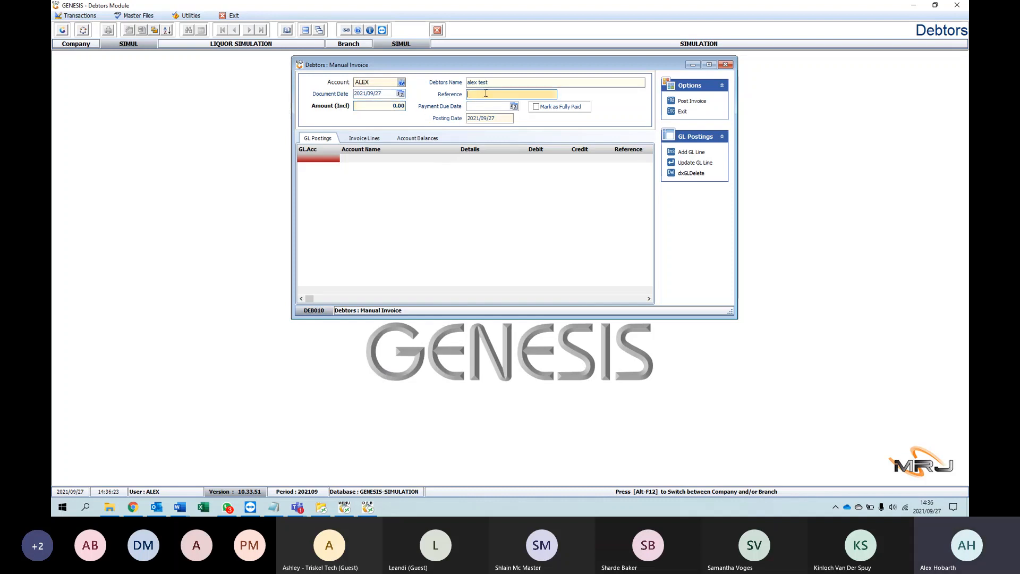
pyautogui.click(515, 106)
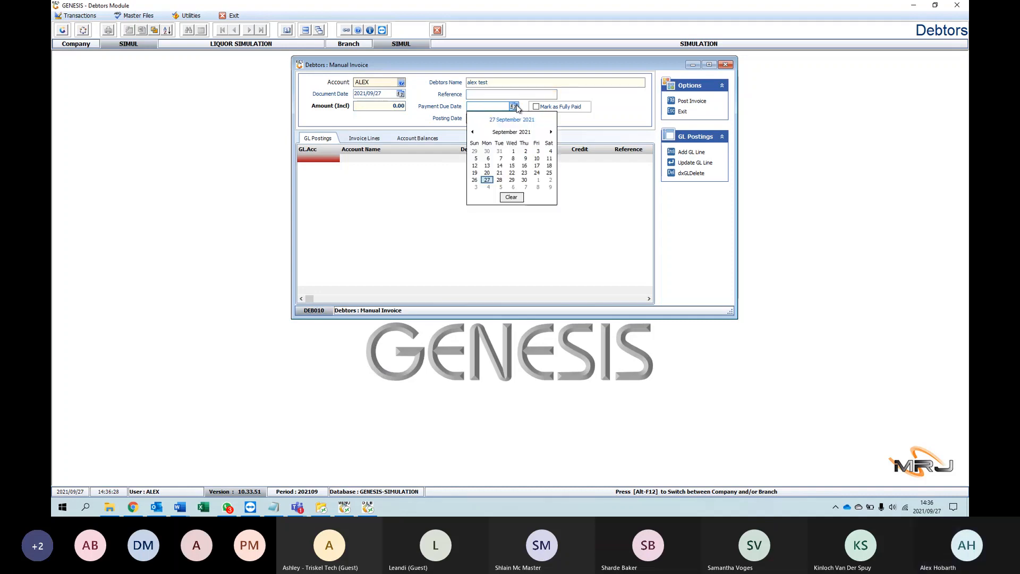
pyautogui.click(514, 106)
pyautogui.click(537, 108)
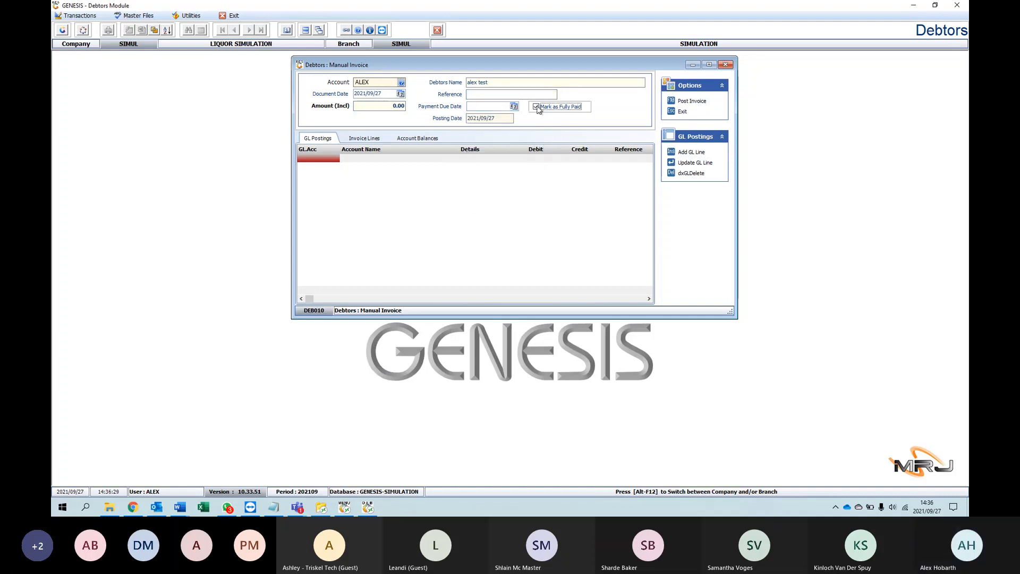
pyautogui.click(499, 118)
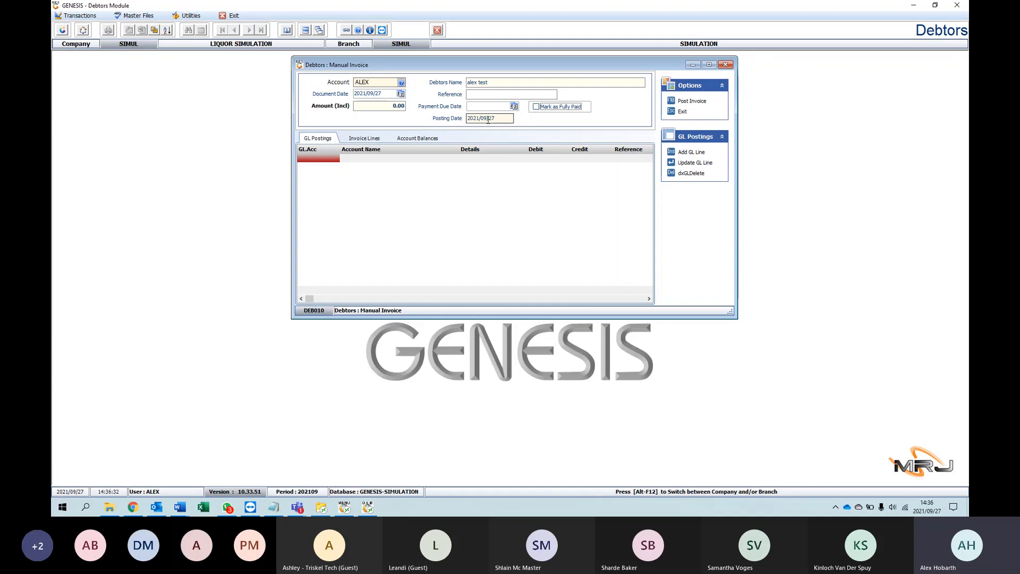
pyautogui.click(468, 119)
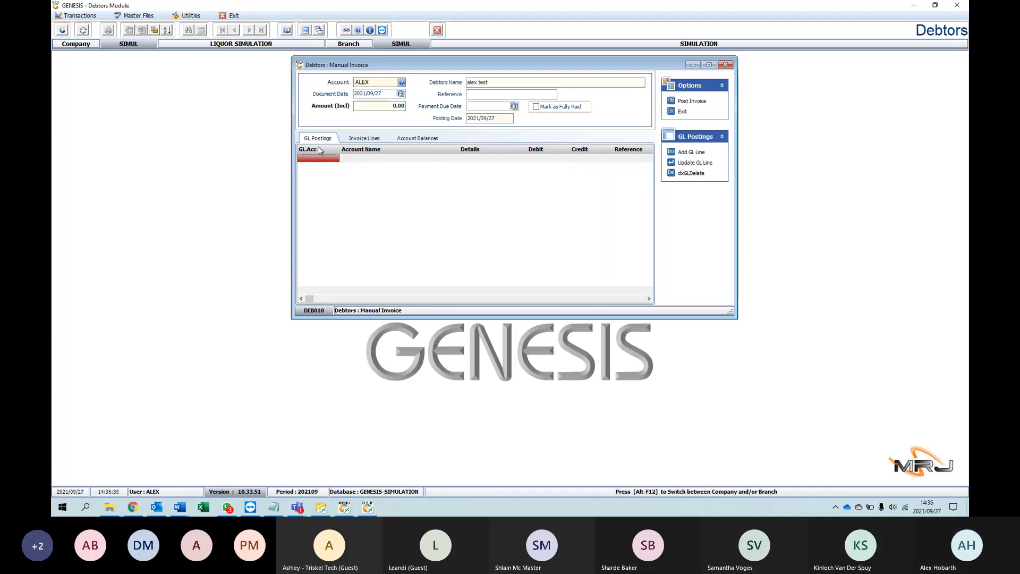
# Step: Look over the manual invoice's Invoice Lines and Account Balances, and close the invoice without posting
pyautogui.click(365, 139)
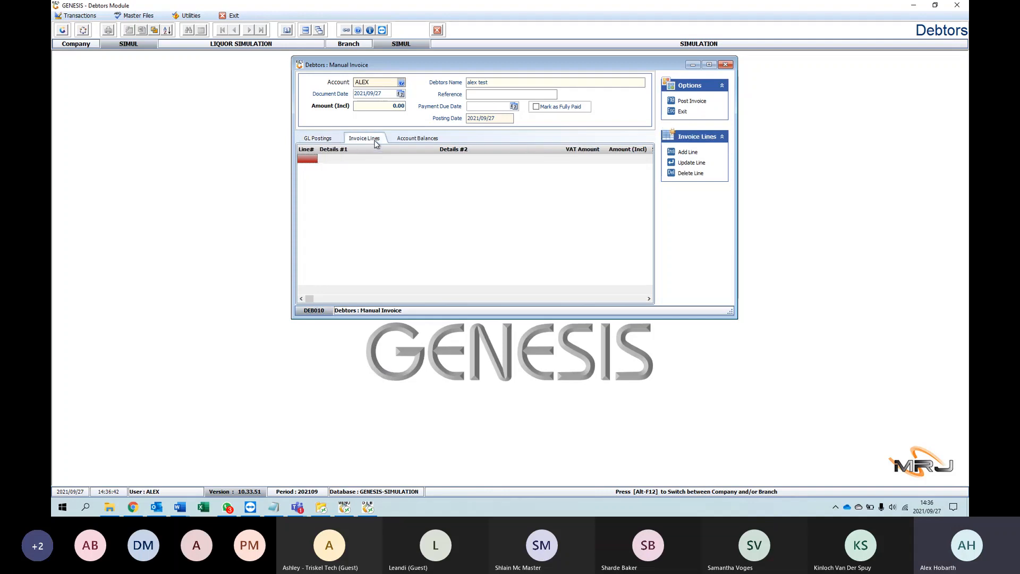
pyautogui.click(402, 139)
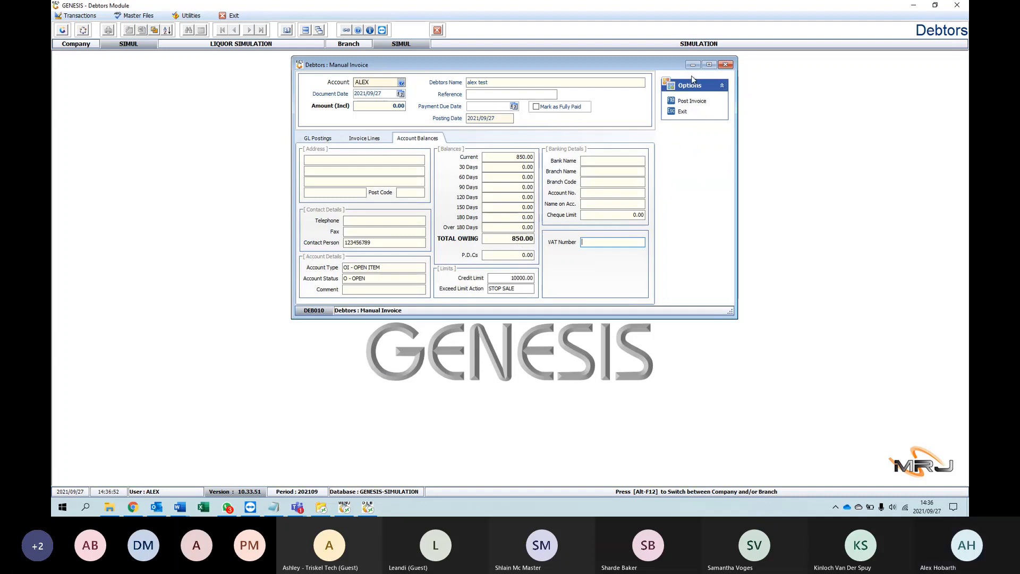
pyautogui.click(723, 64)
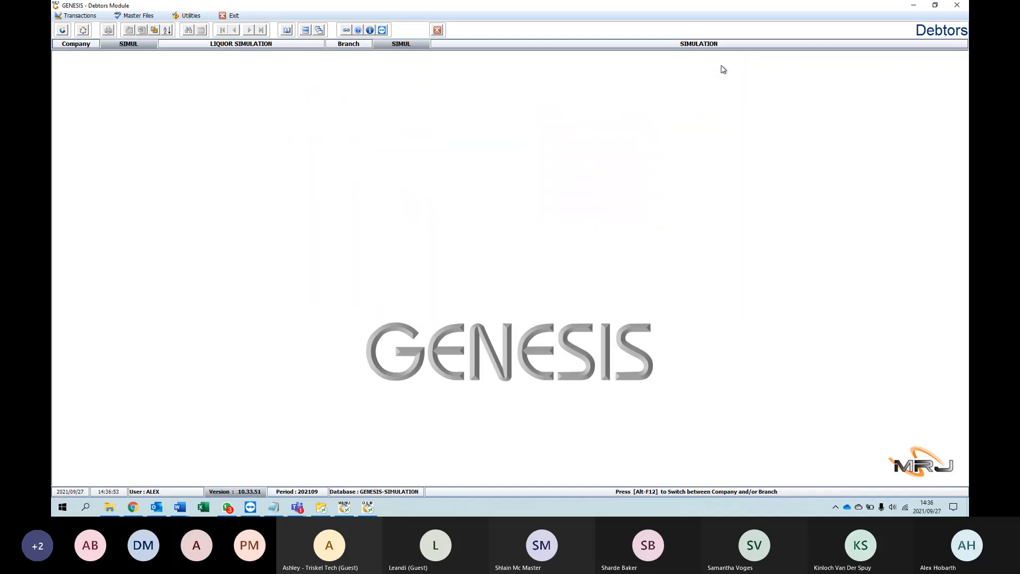
# Step: Start a debtor payment and load the test debtor listed second as its account
pyautogui.click(72, 17)
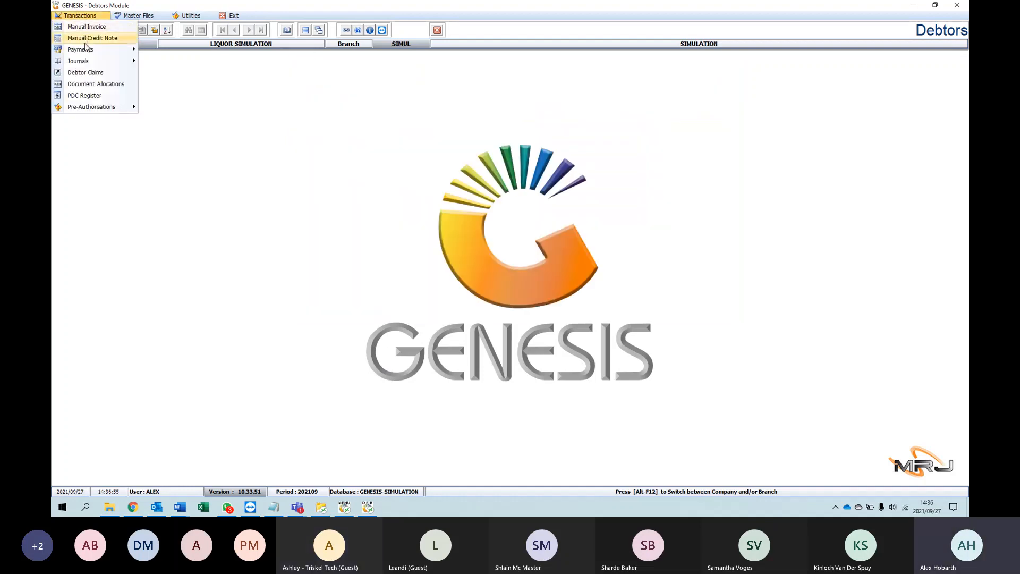
pyautogui.click(151, 89)
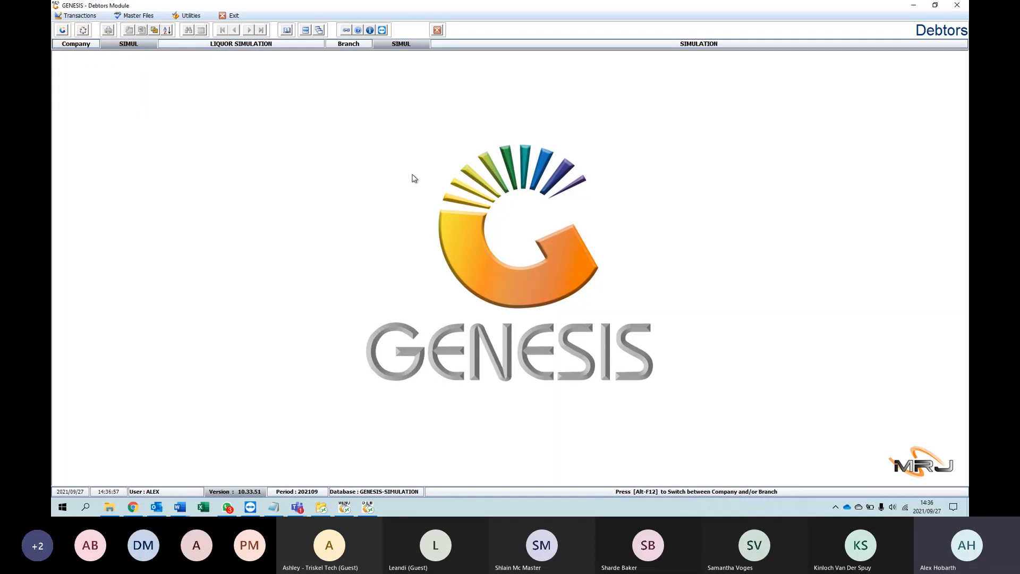
pyautogui.click(72, 15)
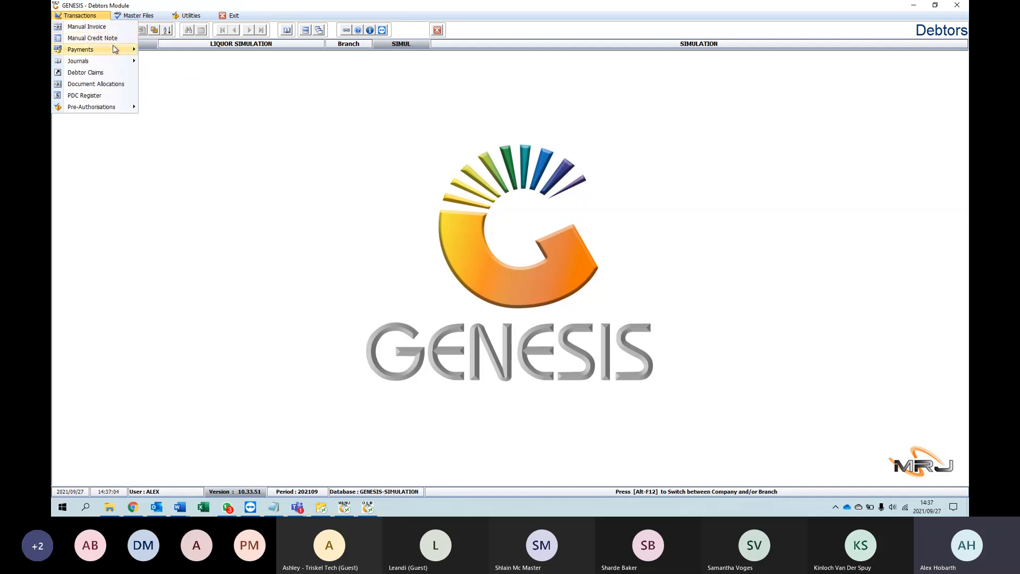
pyautogui.moveTo(109, 52)
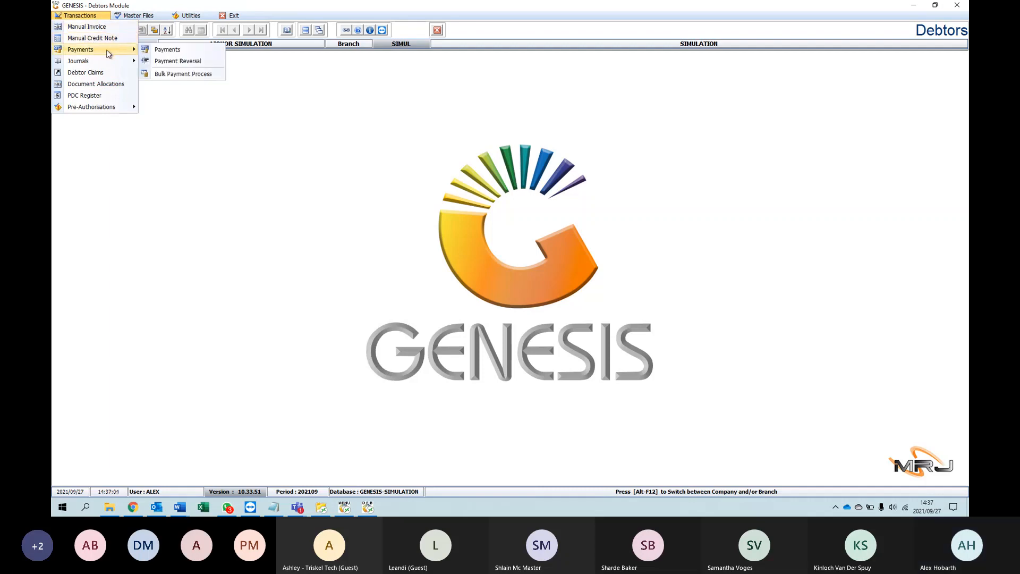
pyautogui.click(171, 50)
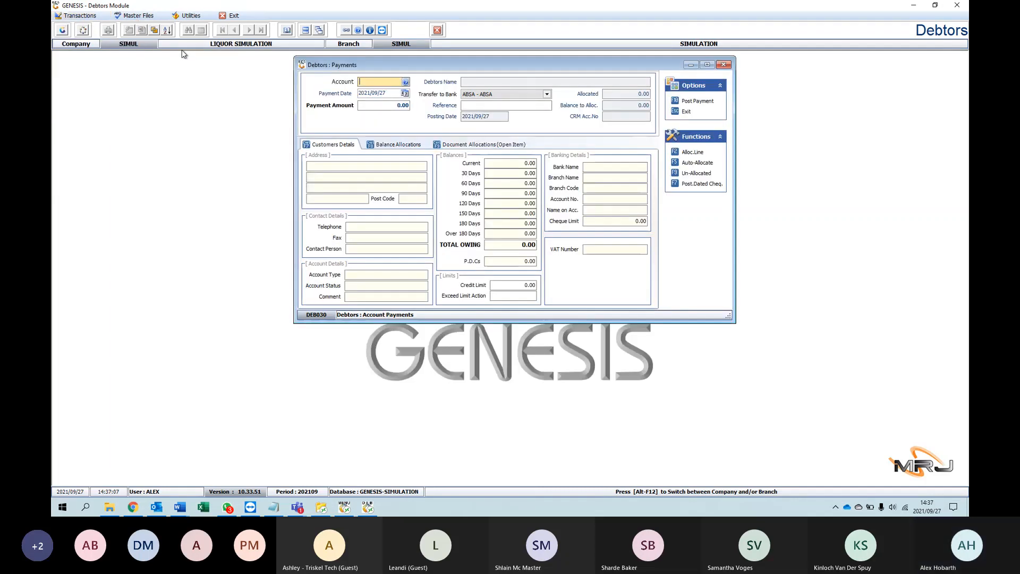
pyautogui.click(406, 81)
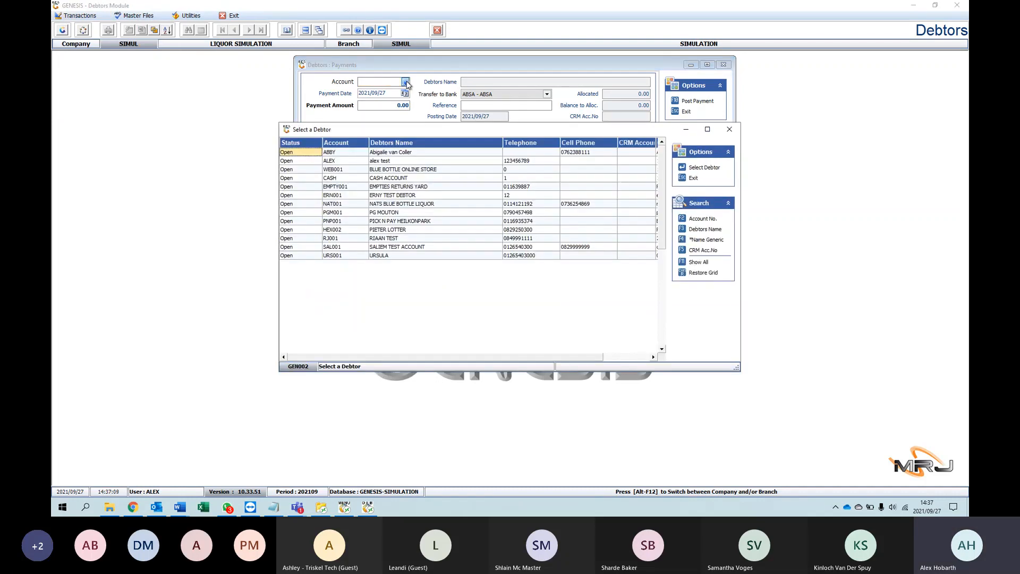
pyautogui.doubleClick(391, 162)
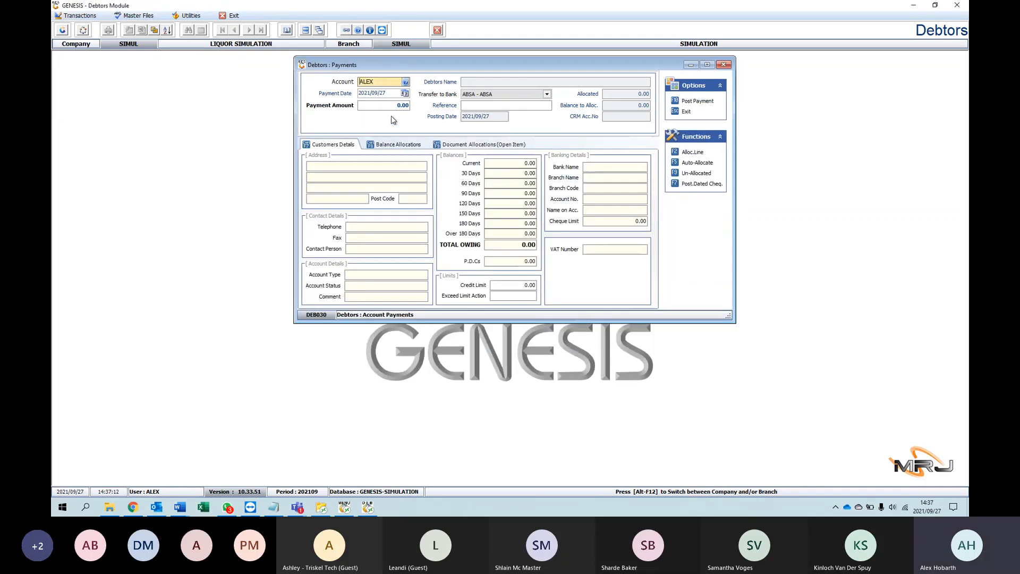
pyautogui.press('Tab')
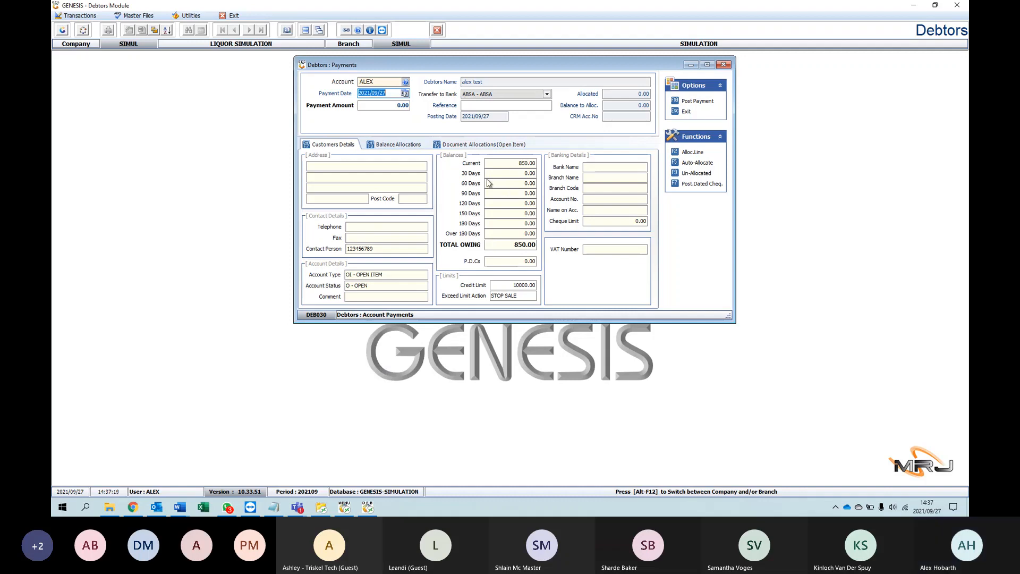
# Step: Enter a payment amount of 850.00 and move on to the payment's reference
pyautogui.press('Tab')
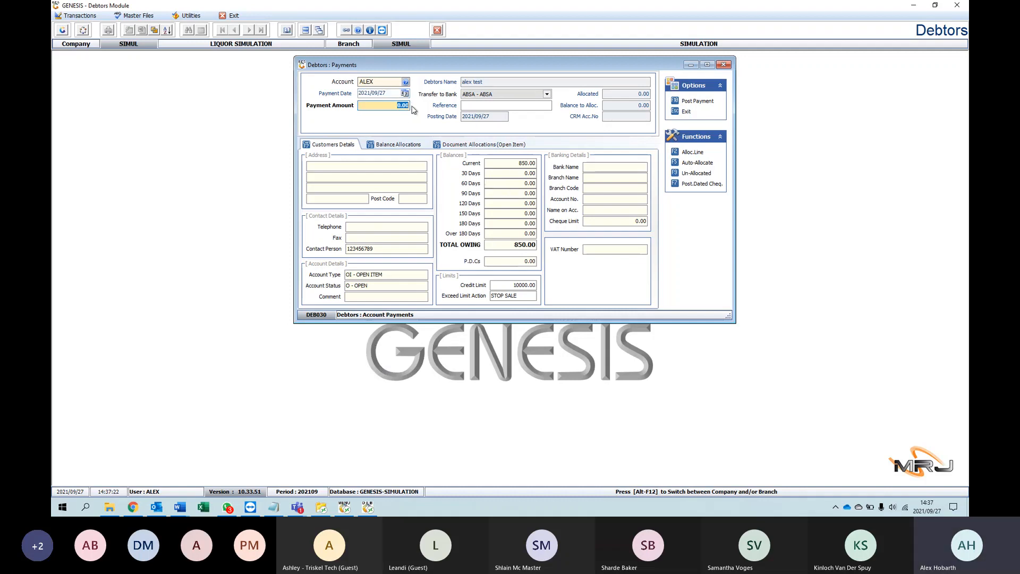
pyautogui.write('850')
pyautogui.press('Return')
pyautogui.click(477, 104)
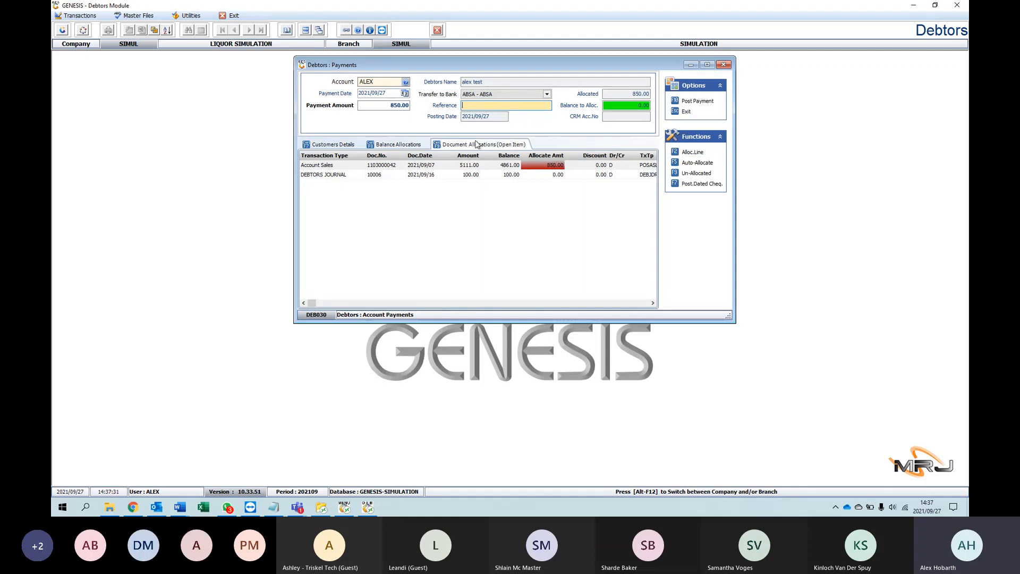
# Step: Compare the payment's balance allocations with the customer's details and ageing balances, and bring up its open-item document allocations
pyautogui.click(414, 146)
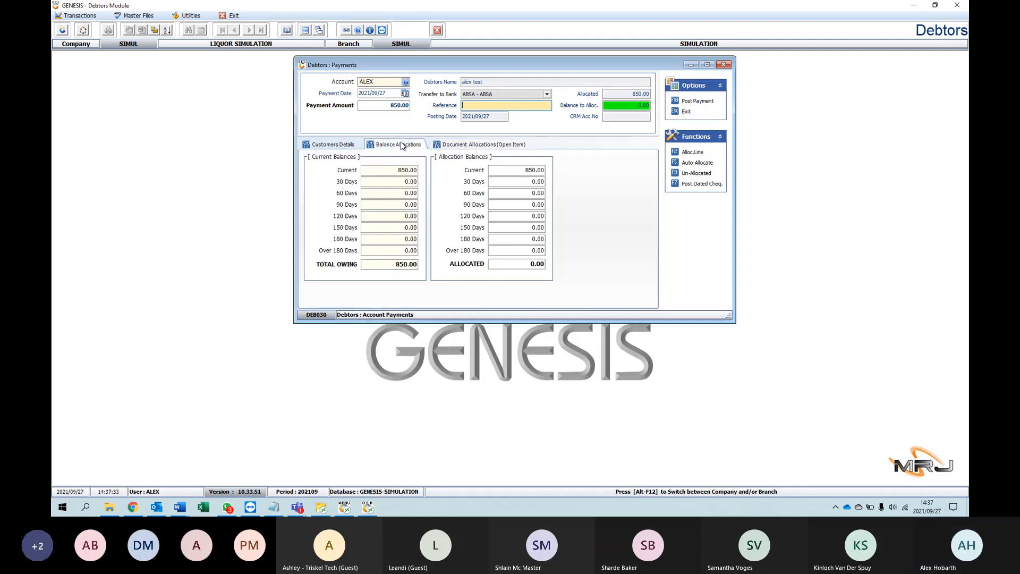
pyautogui.click(335, 145)
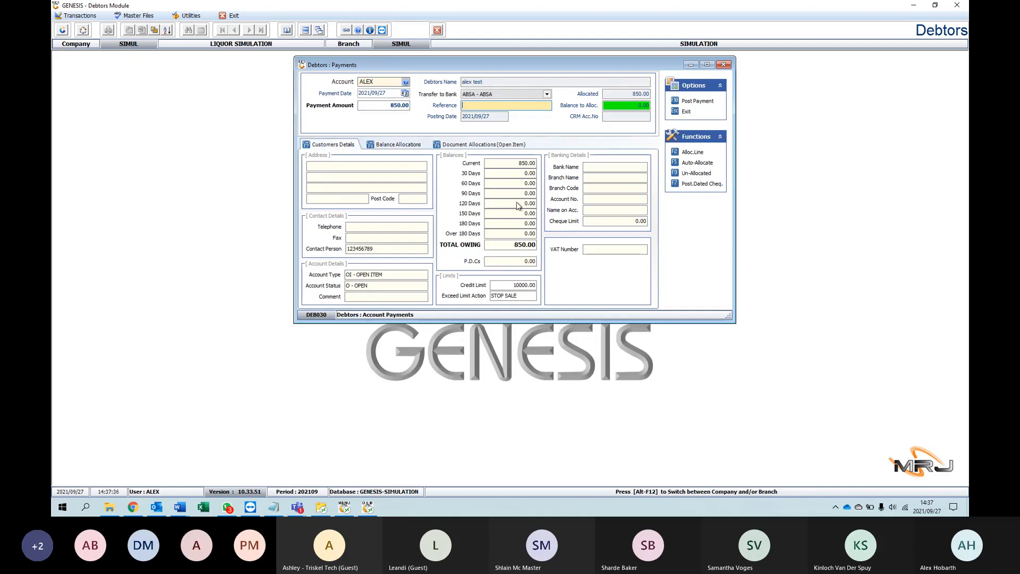
pyautogui.click(400, 145)
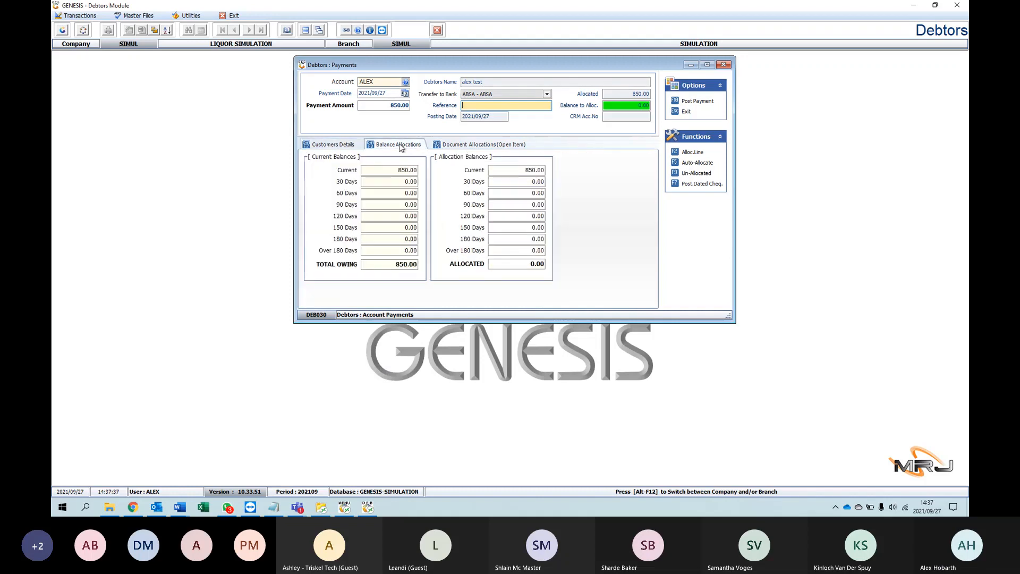
pyautogui.click(329, 144)
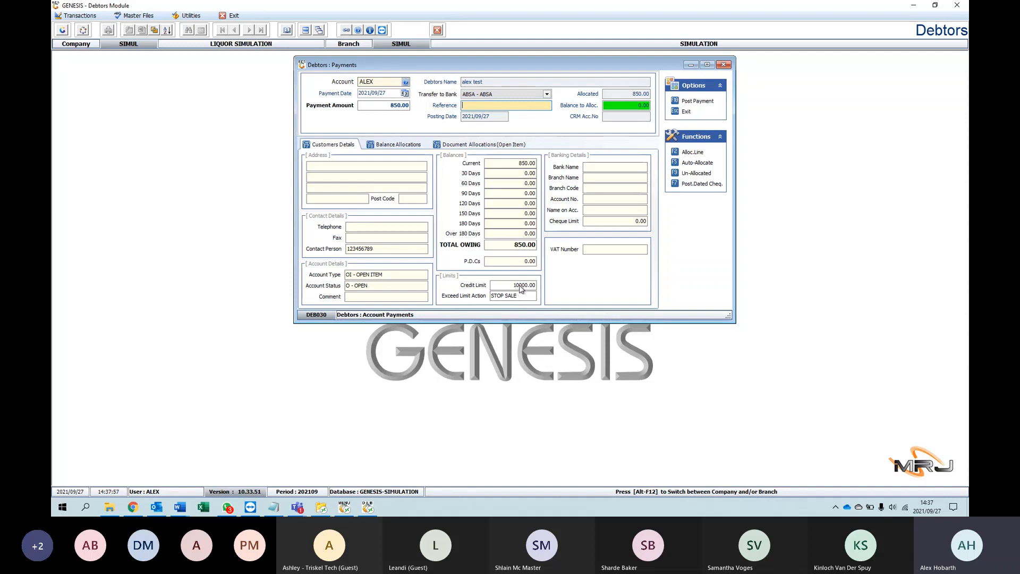
pyautogui.click(481, 144)
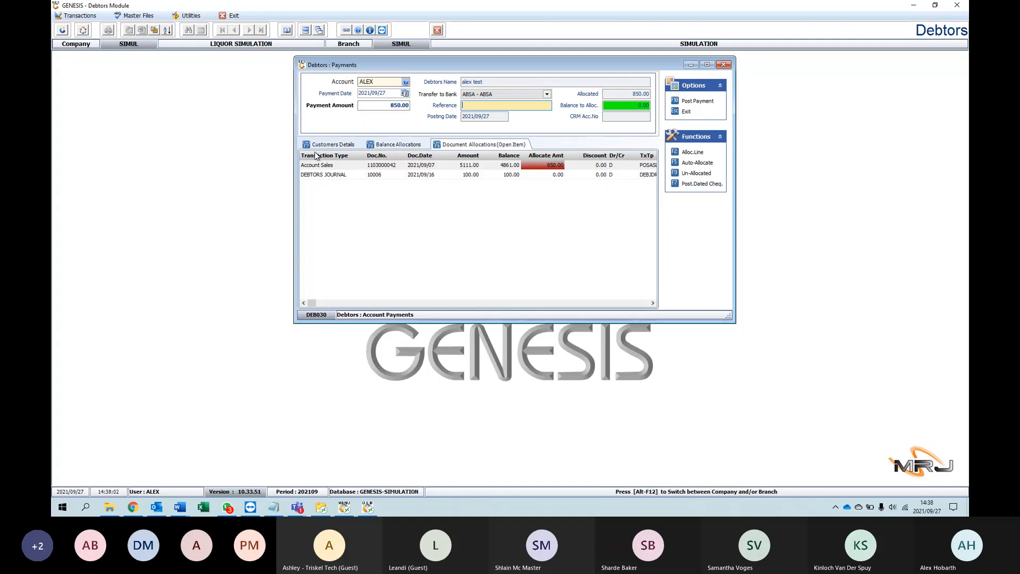
# Step: Examine the amounts and balances of the Account Sales and Debtors Journal lines, and close the payment without posting
pyautogui.click(506, 166)
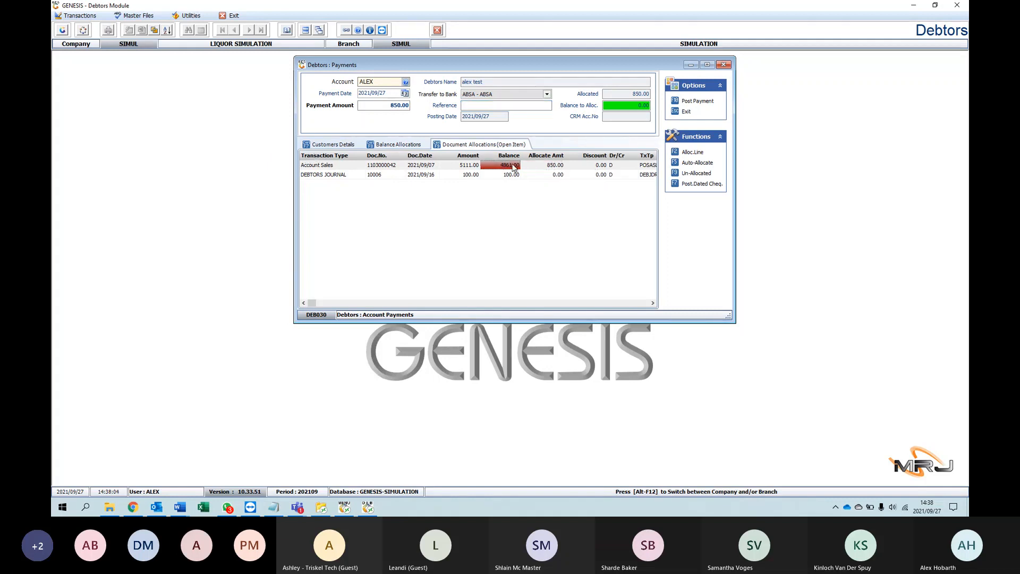
pyautogui.click(352, 166)
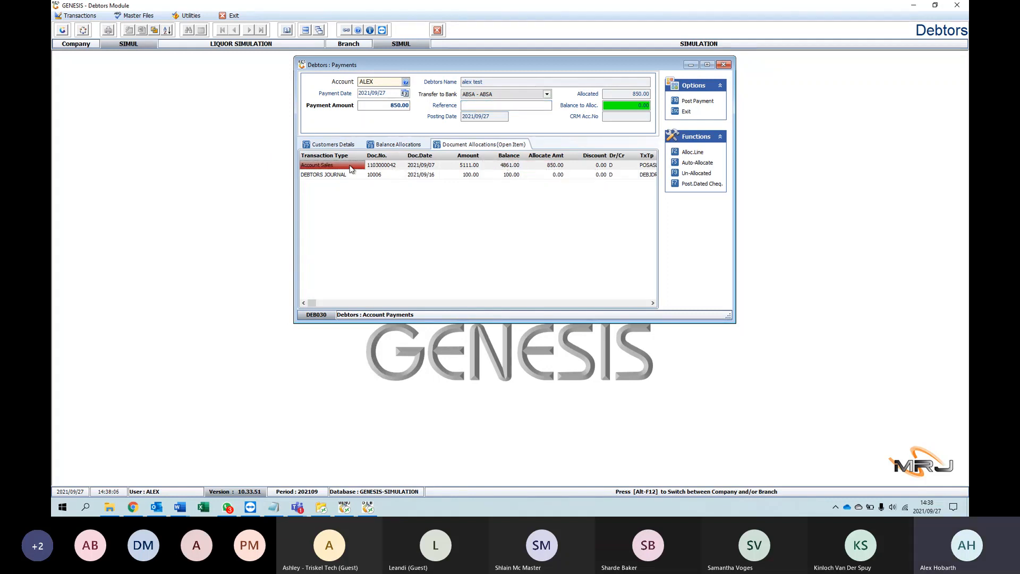
pyautogui.click(477, 165)
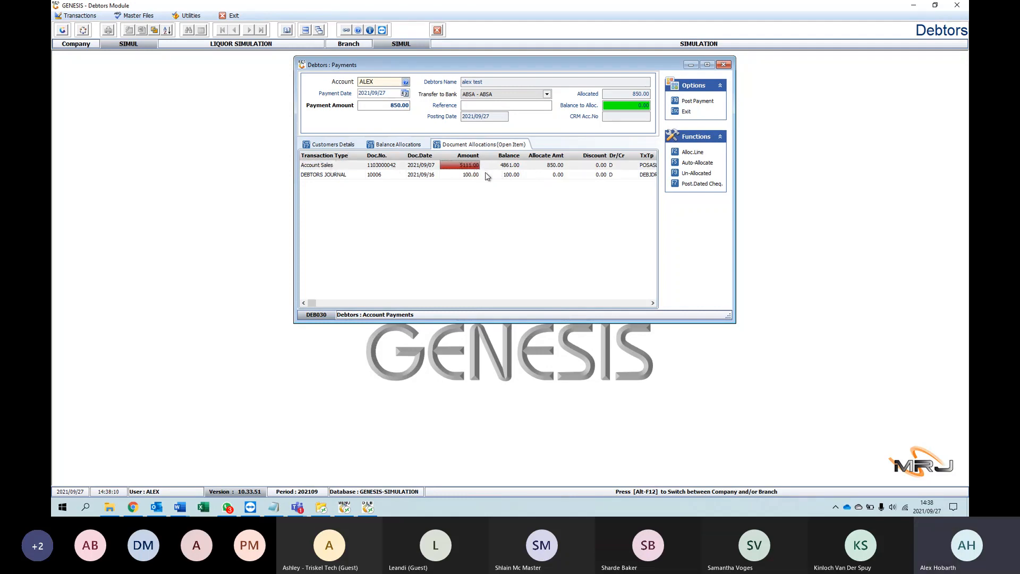
pyautogui.click(478, 175)
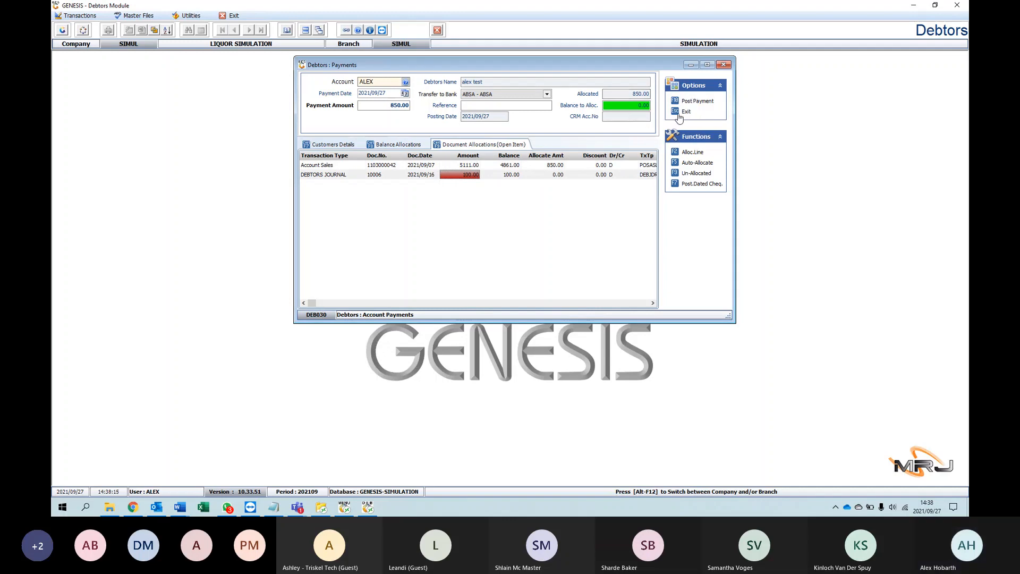
pyautogui.click(730, 65)
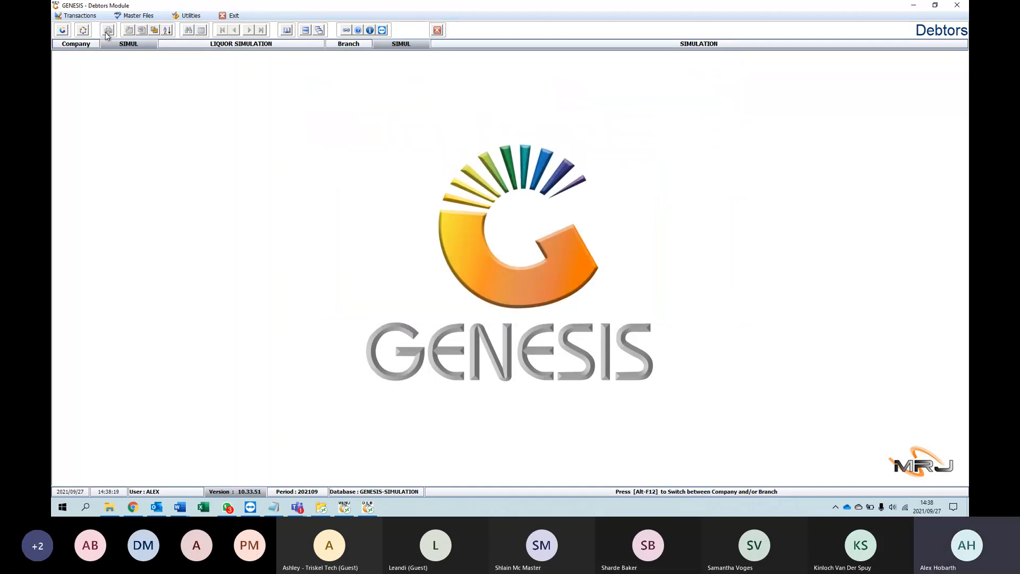
# Step: Start a payment reversal for the test debtor listed second and open the first listed payment, 100.00 dated 2021/09/15
pyautogui.click(74, 16)
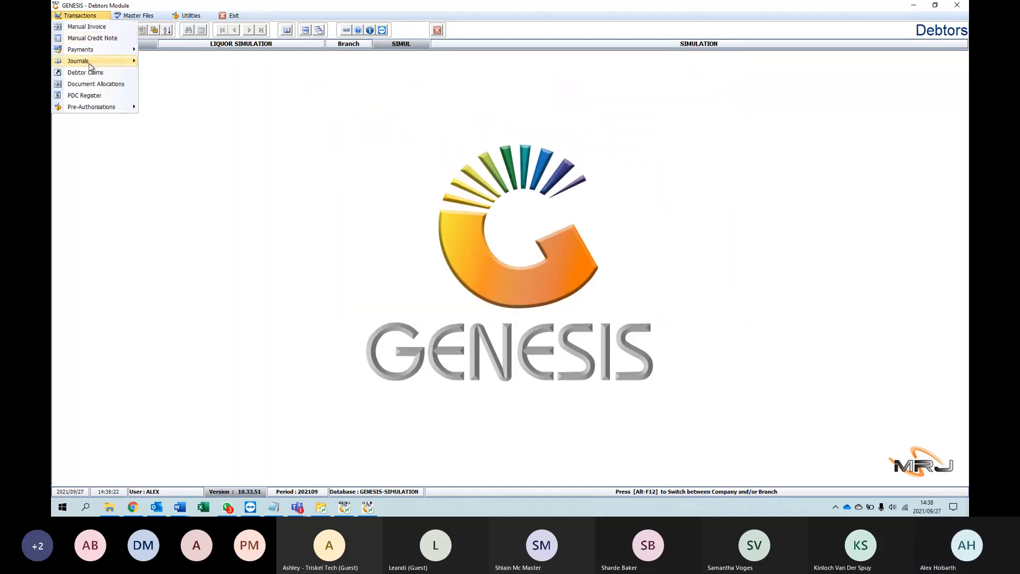
pyautogui.moveTo(85, 49)
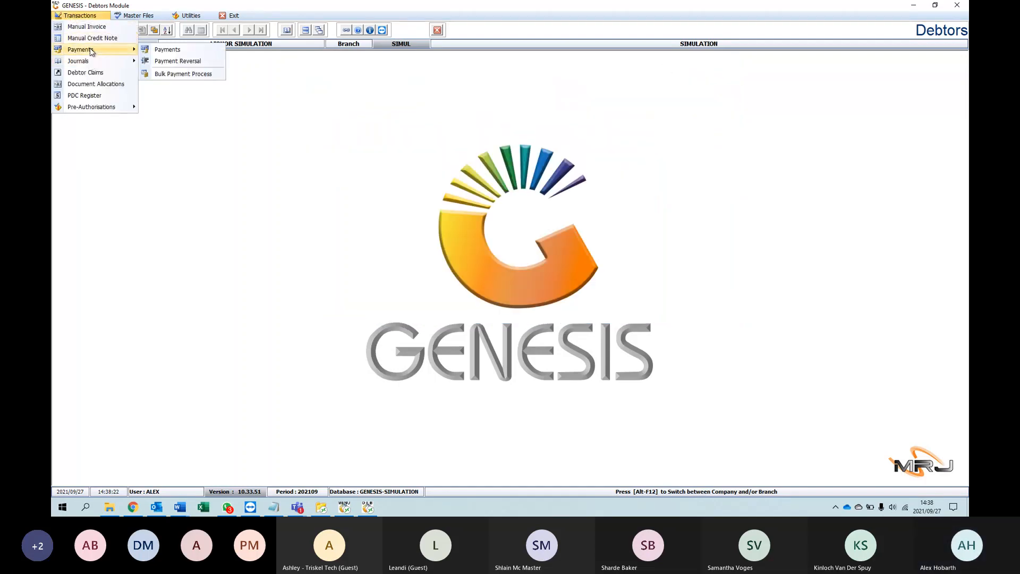
pyautogui.click(177, 61)
pyautogui.moveTo(393, 63)
pyautogui.mouseDown()
pyautogui.moveTo(347, 48)
pyautogui.moveTo(389, 74)
pyautogui.mouseUp()
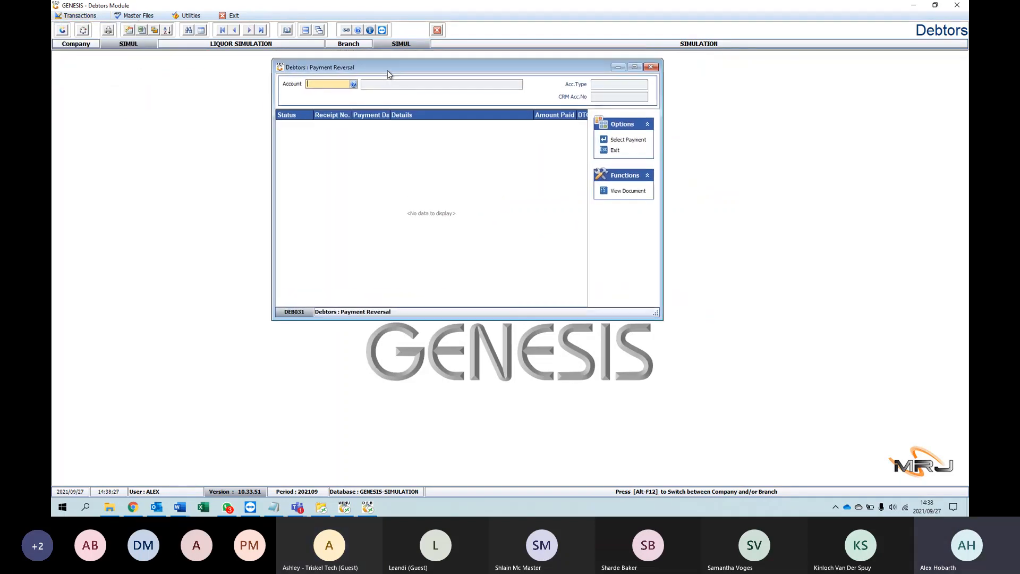
pyautogui.click(353, 84)
pyautogui.doubleClick(340, 161)
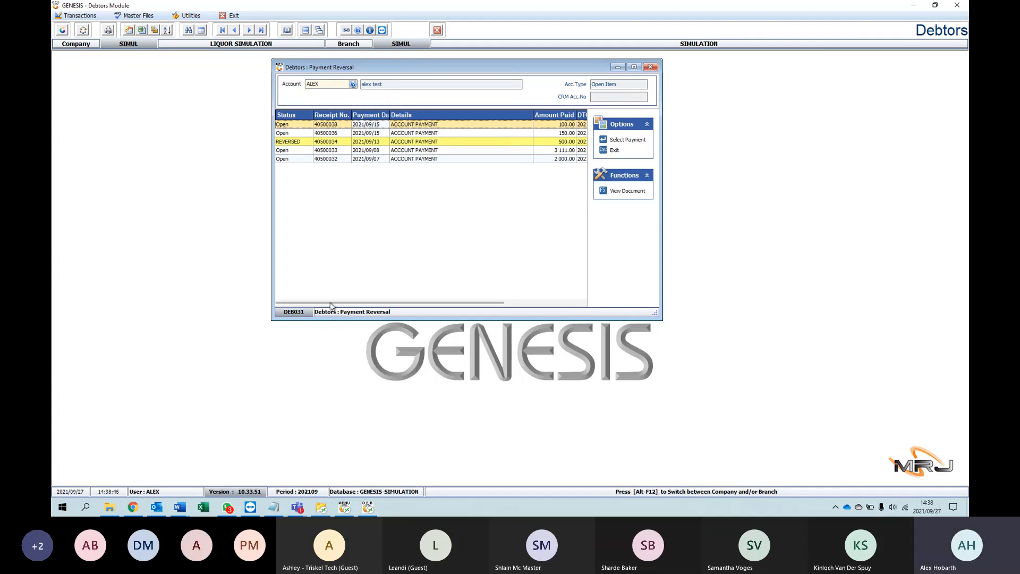
pyautogui.moveTo(334, 304); pyautogui.dragTo(373, 307)
pyautogui.press('Return')
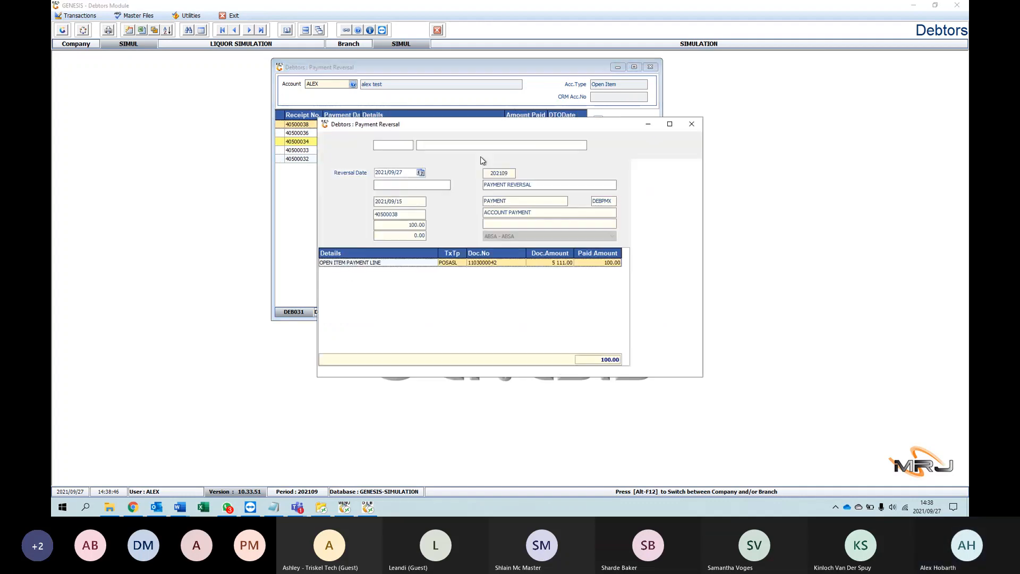
# Step: Examine the date, time and user of the listed payments, reopen the 100.00 payment for reversal, and close everything without reversing it
pyautogui.click(691, 124)
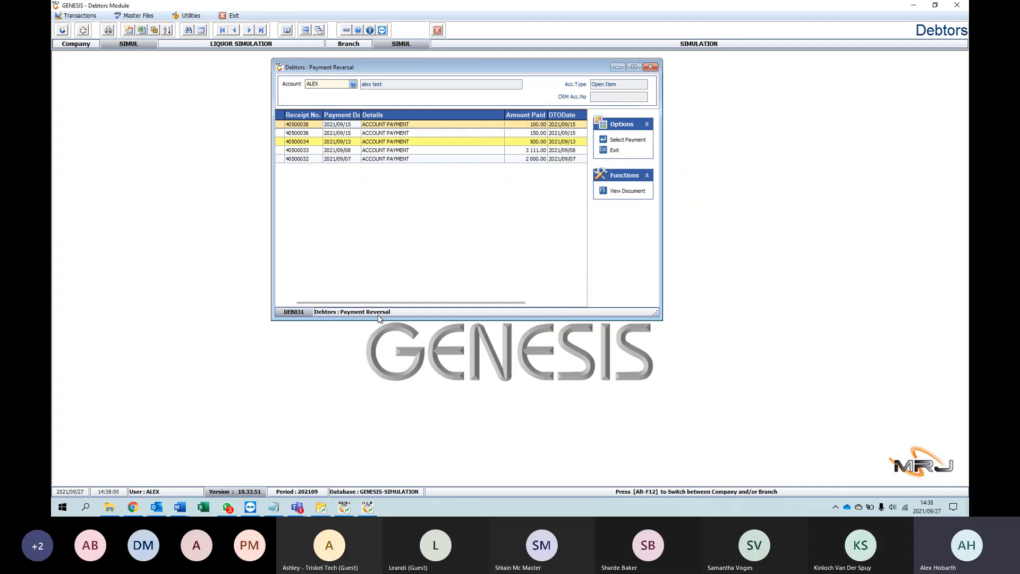
pyautogui.moveTo(379, 304); pyautogui.dragTo(519, 303)
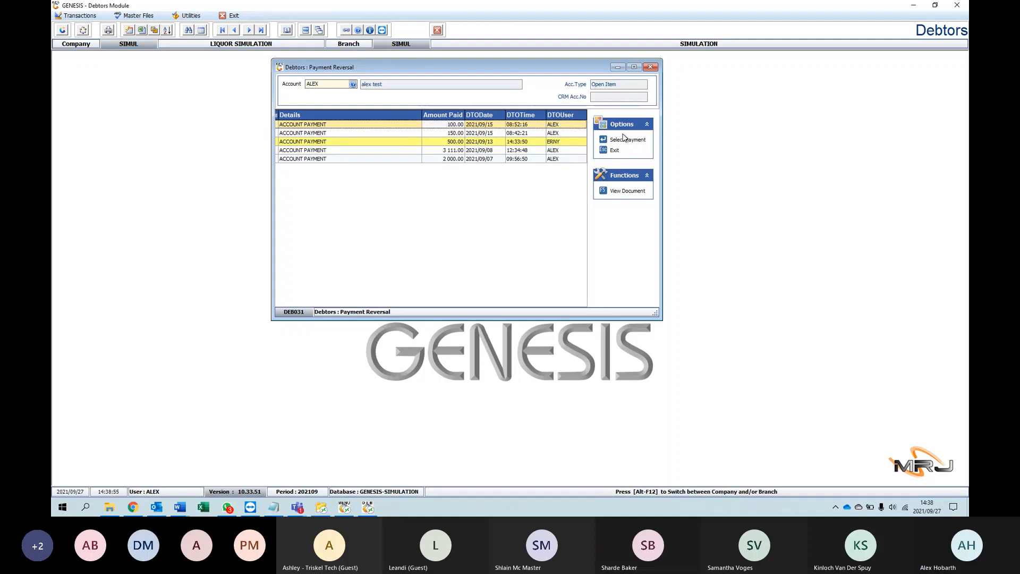
pyautogui.click(608, 141)
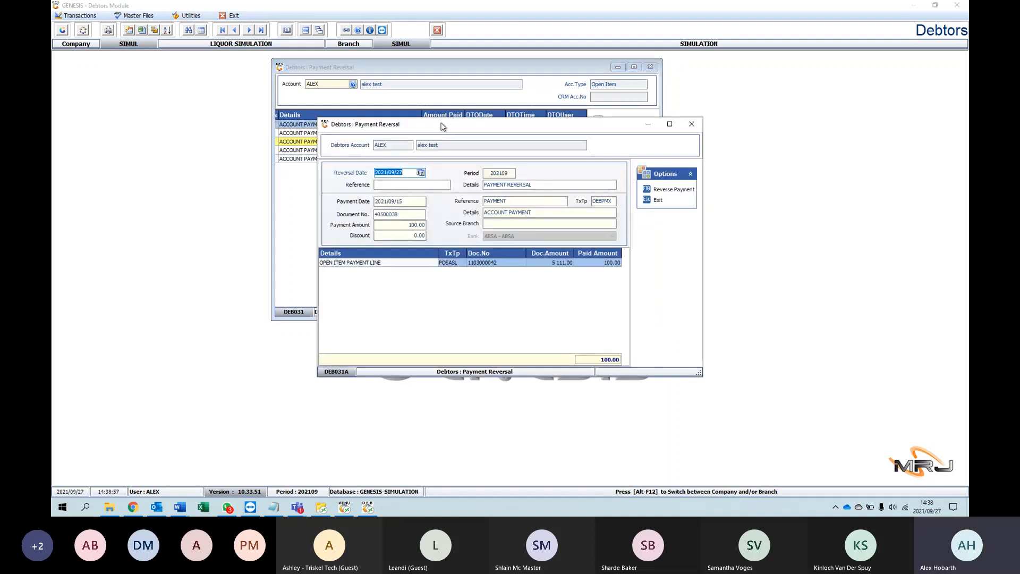
pyautogui.moveTo(444, 122); pyautogui.dragTo(400, 81)
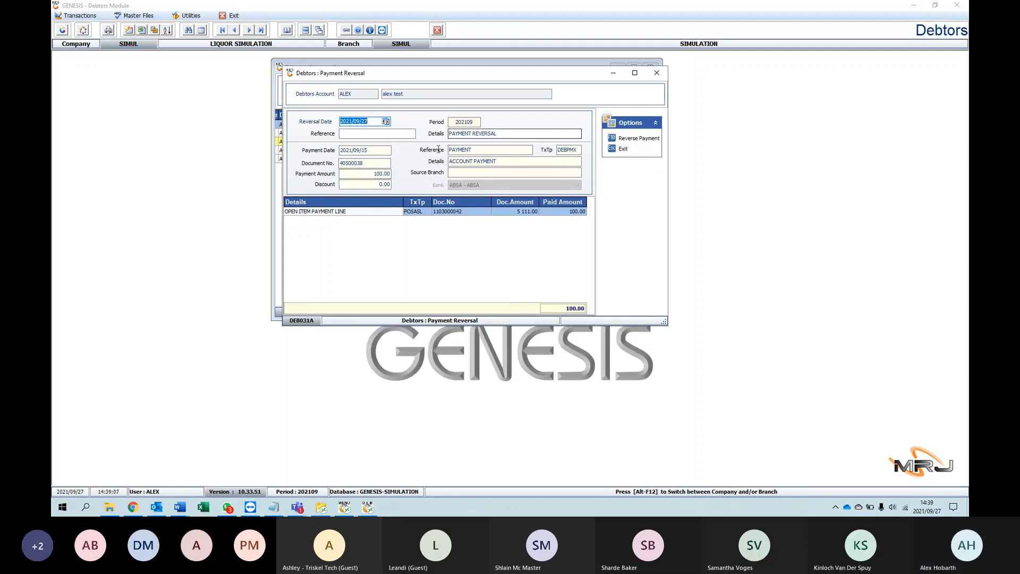
pyautogui.click(657, 72)
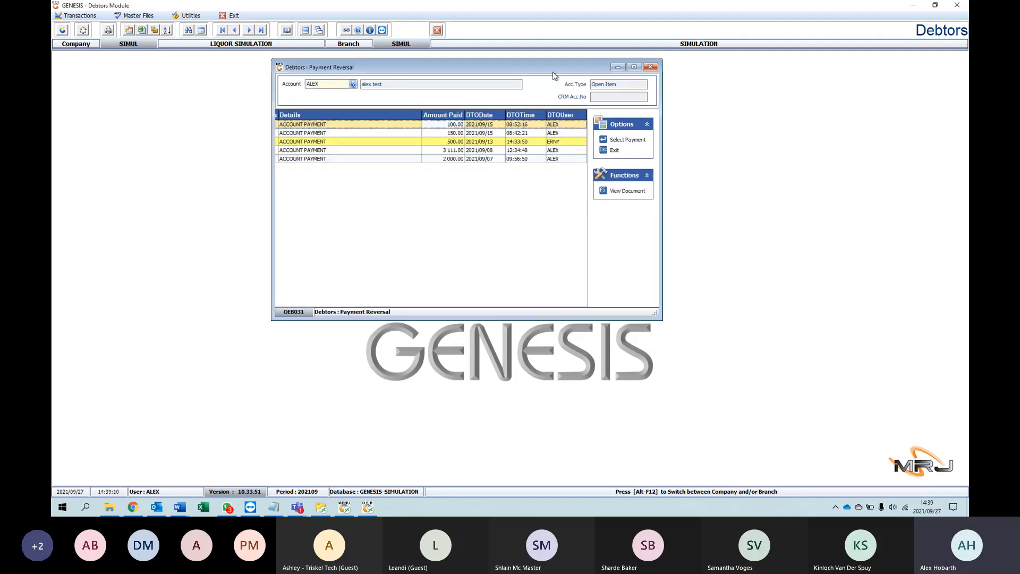
pyautogui.click(654, 68)
# Step: Open the debtors' bulk payment capture list and look through the references of the listed payment batches
pyautogui.click(79, 15)
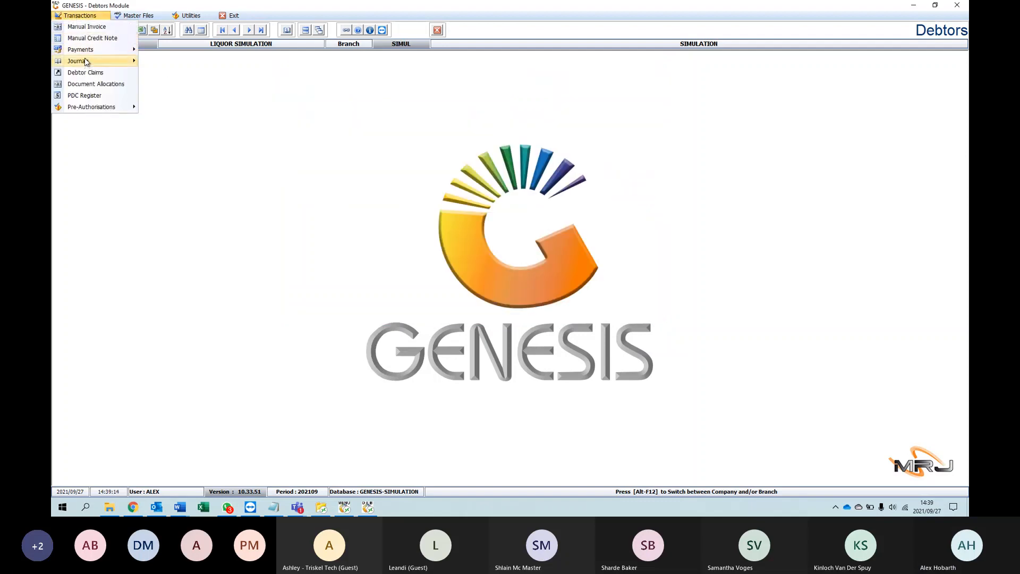
pyautogui.moveTo(84, 49)
pyautogui.click(181, 74)
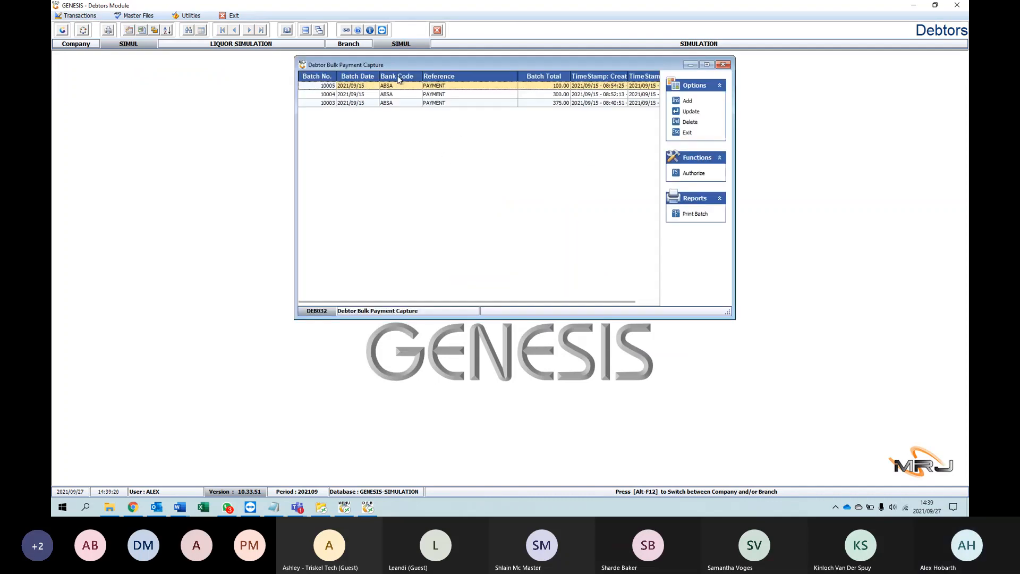
pyautogui.click(468, 94)
pyautogui.click(453, 103)
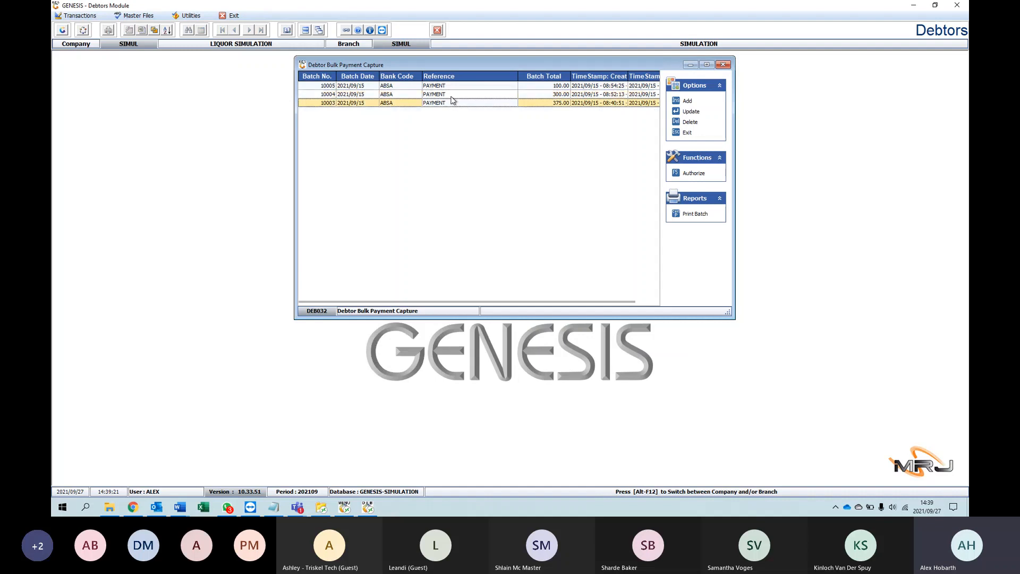
pyautogui.click(454, 94)
pyautogui.click(444, 86)
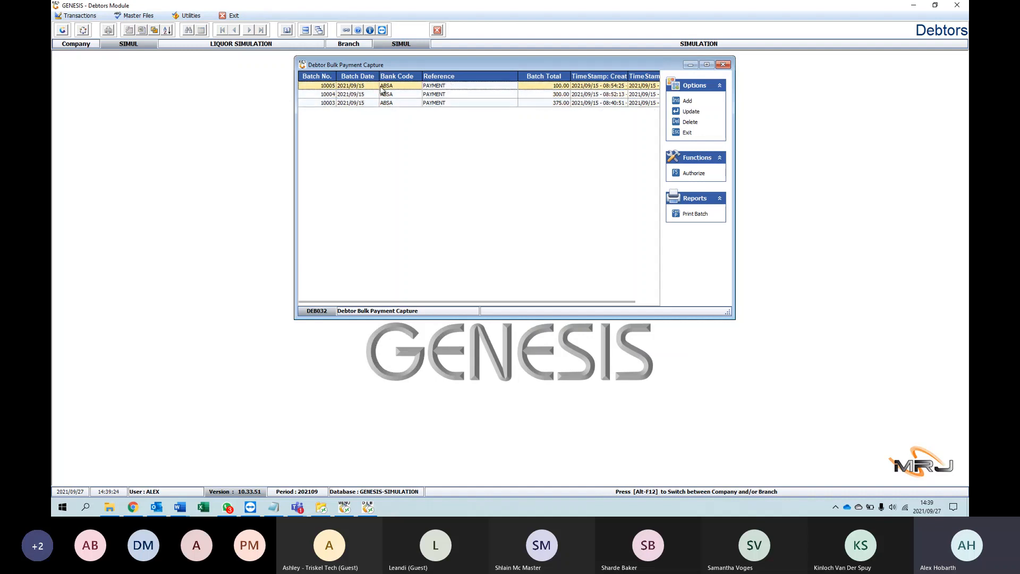
# Step: Compare the payment batches' bank codes, totals, and creation and authorisation timestamps
pyautogui.click(401, 94)
pyautogui.click(390, 104)
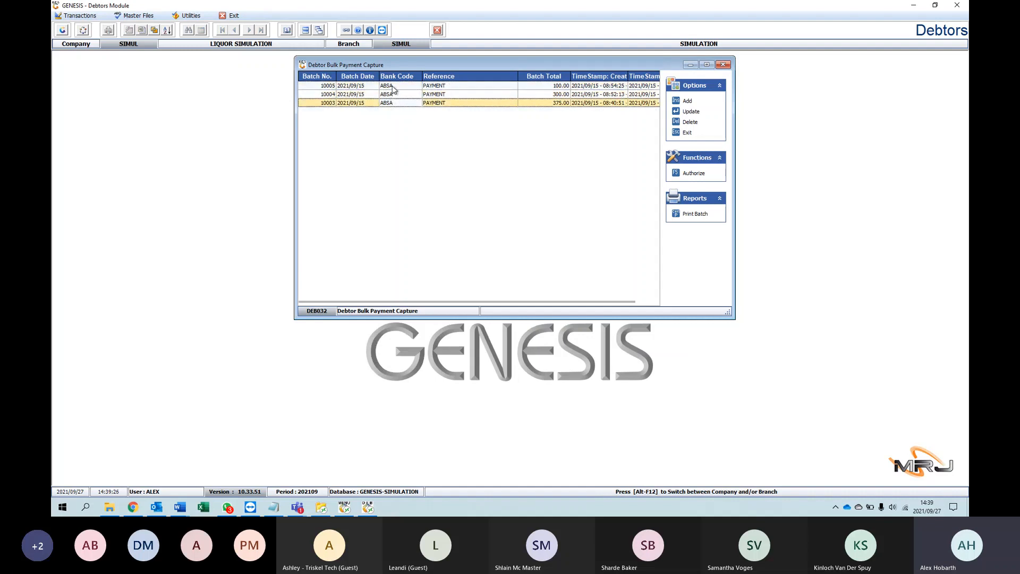
pyautogui.click(393, 86)
pyautogui.click(392, 94)
pyautogui.click(390, 104)
pyautogui.moveTo(412, 301); pyautogui.dragTo(470, 306)
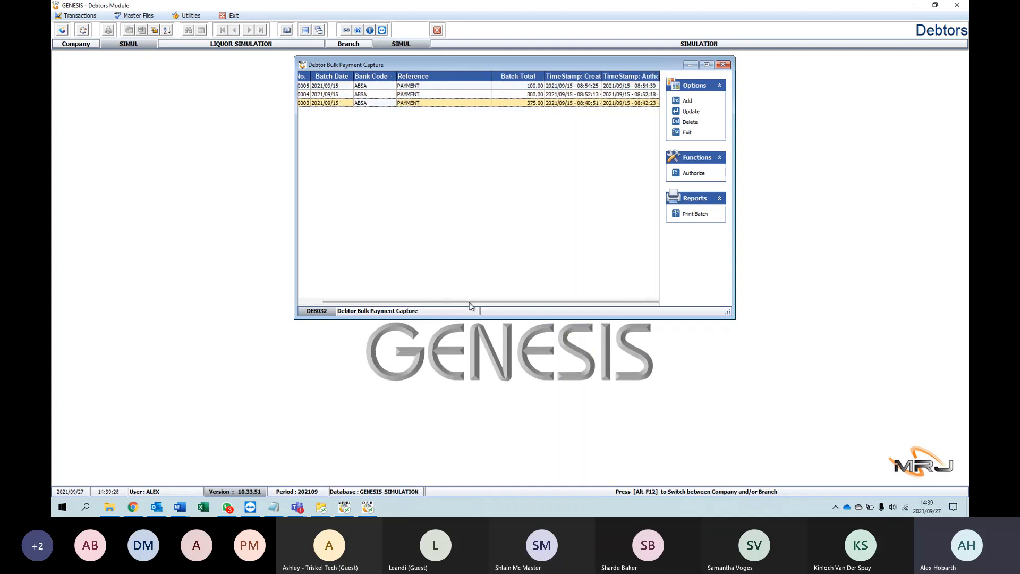
pyautogui.click(561, 86)
pyautogui.click(559, 94)
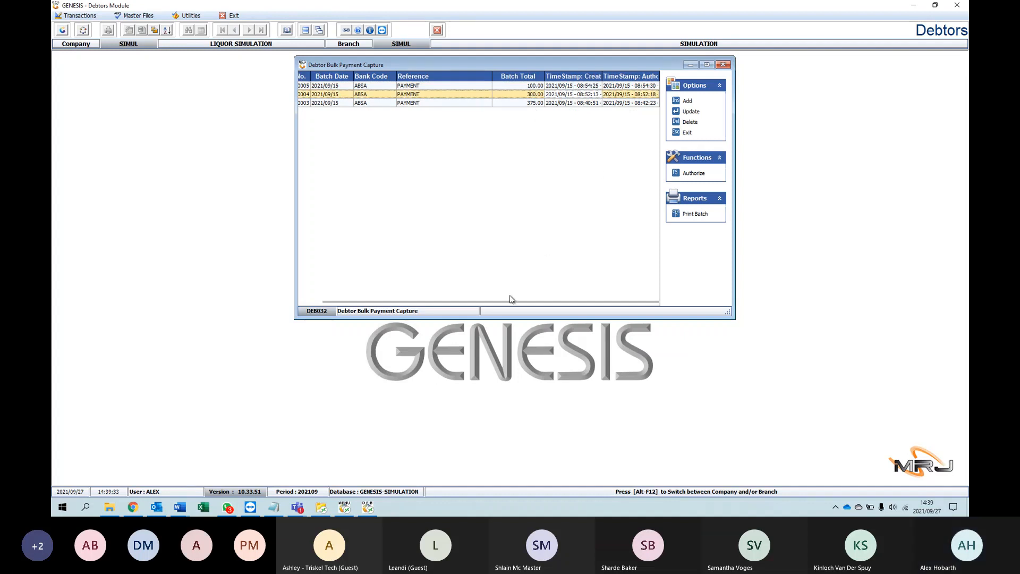
pyautogui.moveTo(507, 301); pyautogui.dragTo(396, 282)
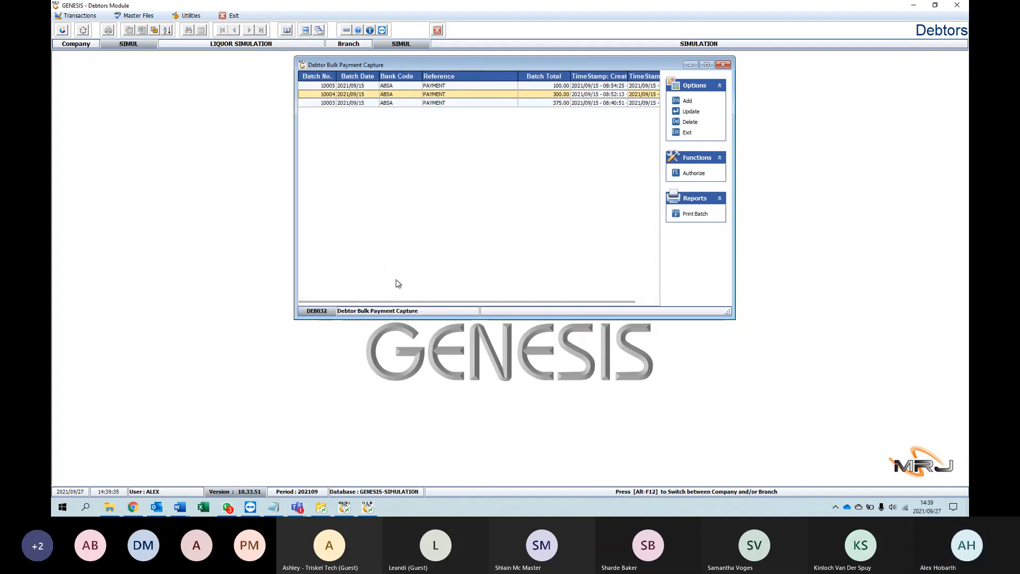
# Step: Preview the printed report of payment batch 10004, and close the report and the bulk payment list
pyautogui.click(687, 214)
pyautogui.click(605, 283)
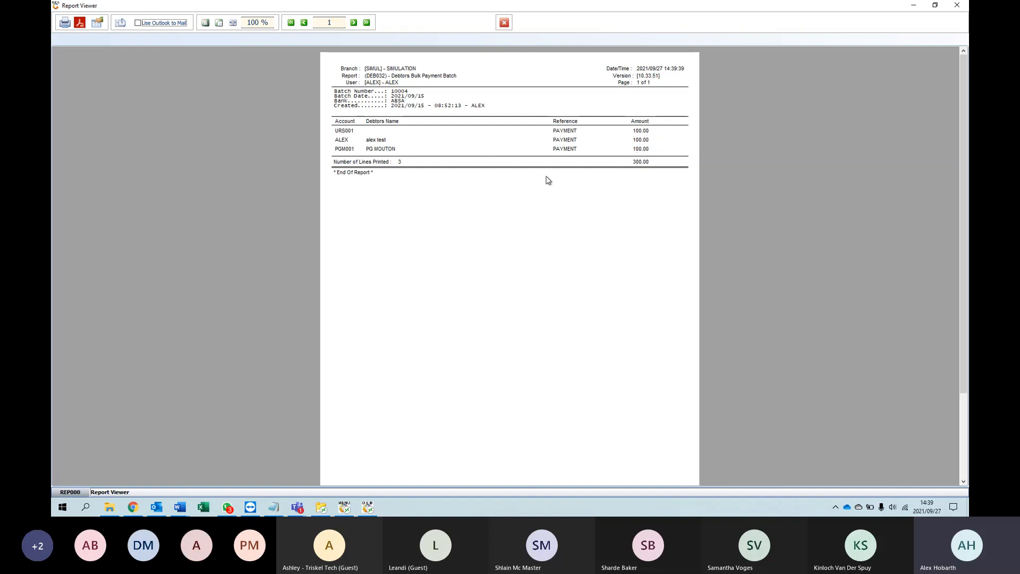
pyautogui.click(504, 23)
pyautogui.click(730, 67)
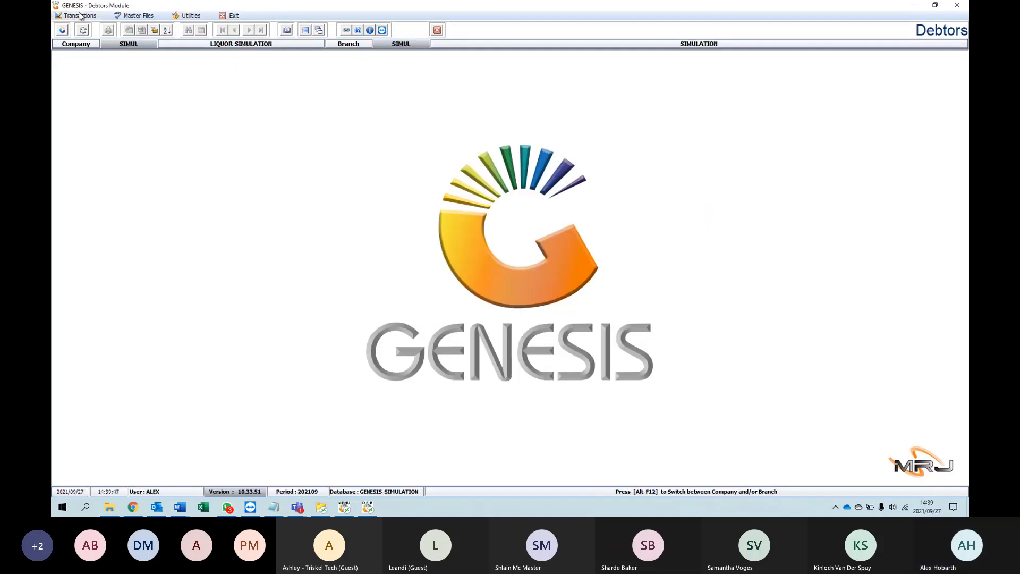
# Step: Start a single debtors journal and load the test debtor's account into it
pyautogui.click(80, 16)
pyautogui.moveTo(102, 61)
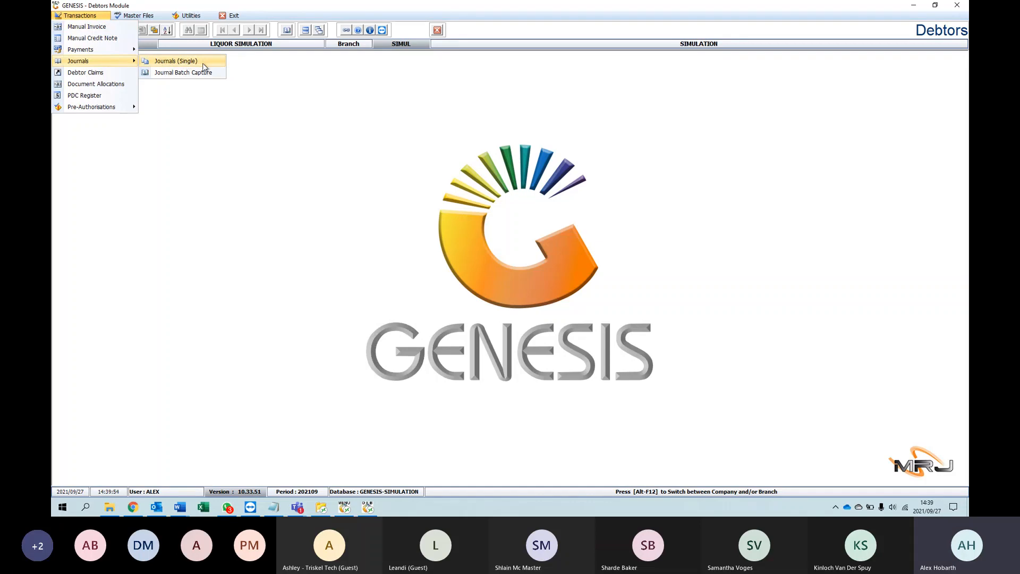
pyautogui.click(177, 61)
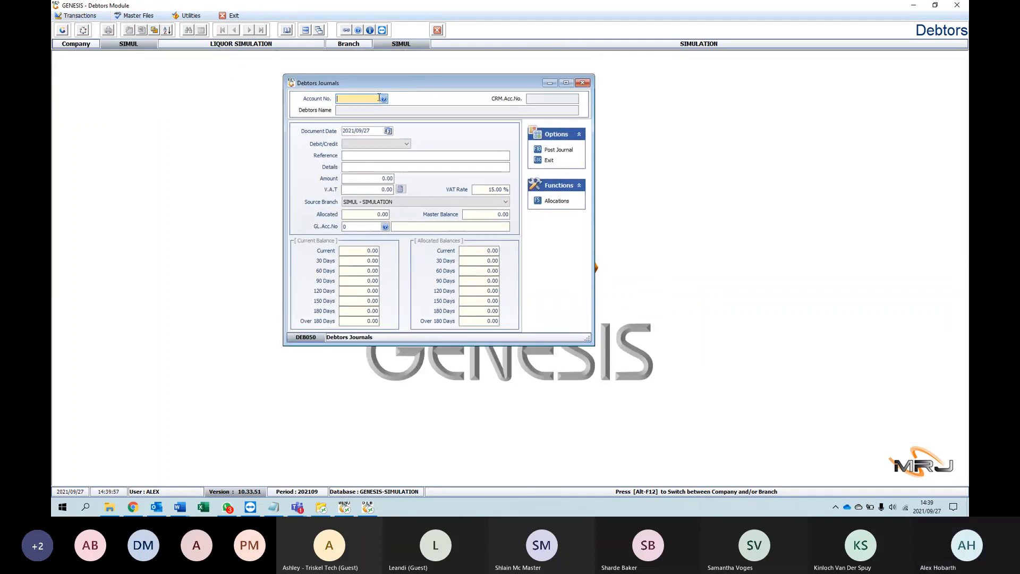
pyautogui.click(383, 100)
pyautogui.doubleClick(389, 160)
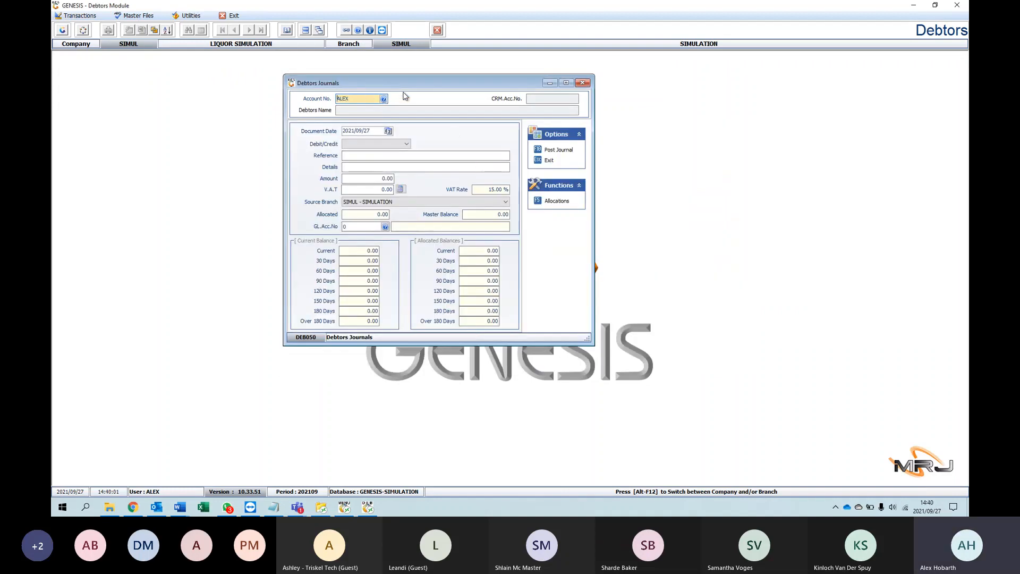
pyautogui.press('Return')
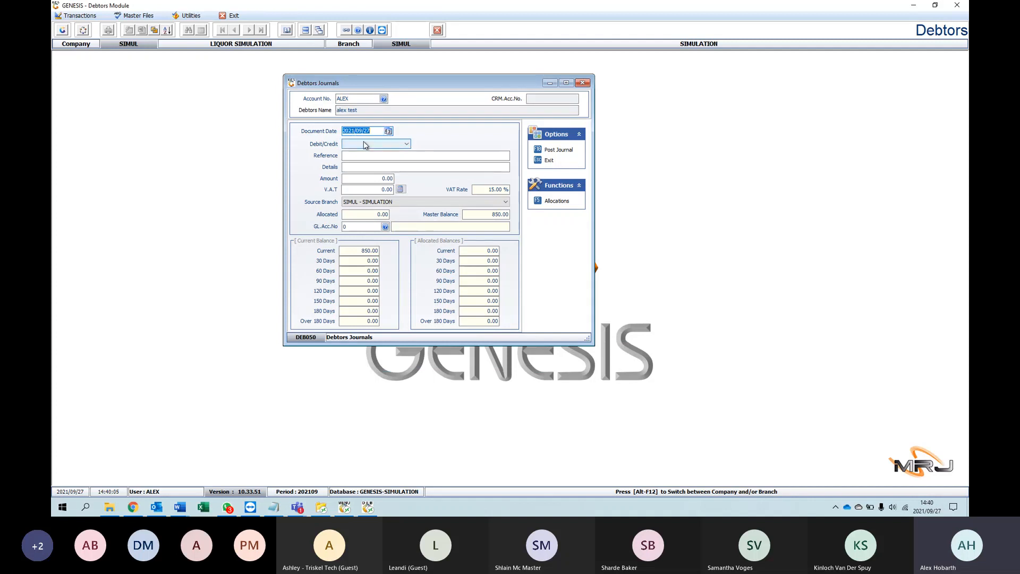
# Step: Try both the debit and credit journal types, and settle on D - Debit Journal
pyautogui.click(406, 144)
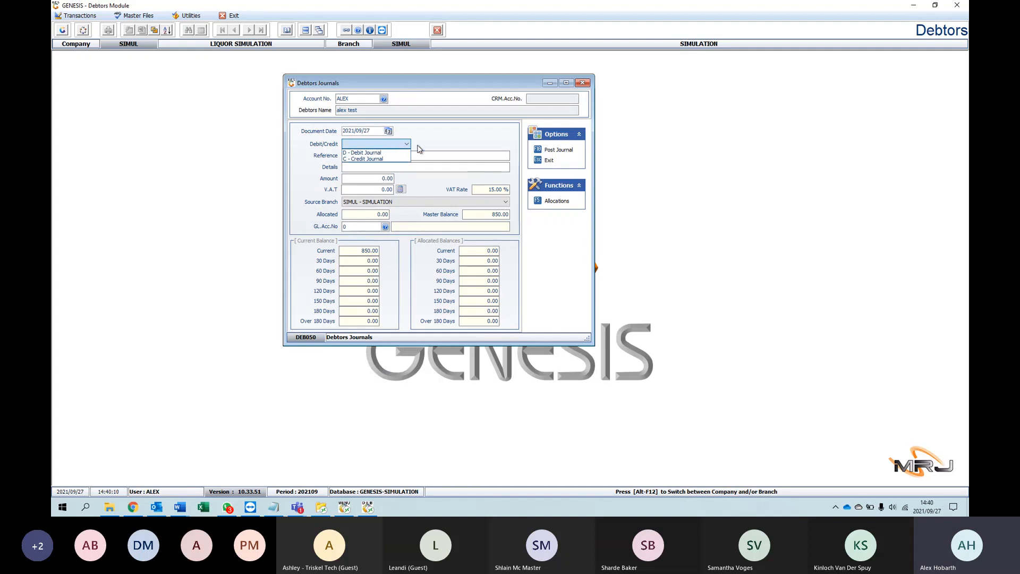
pyautogui.click(375, 153)
pyautogui.click(386, 145)
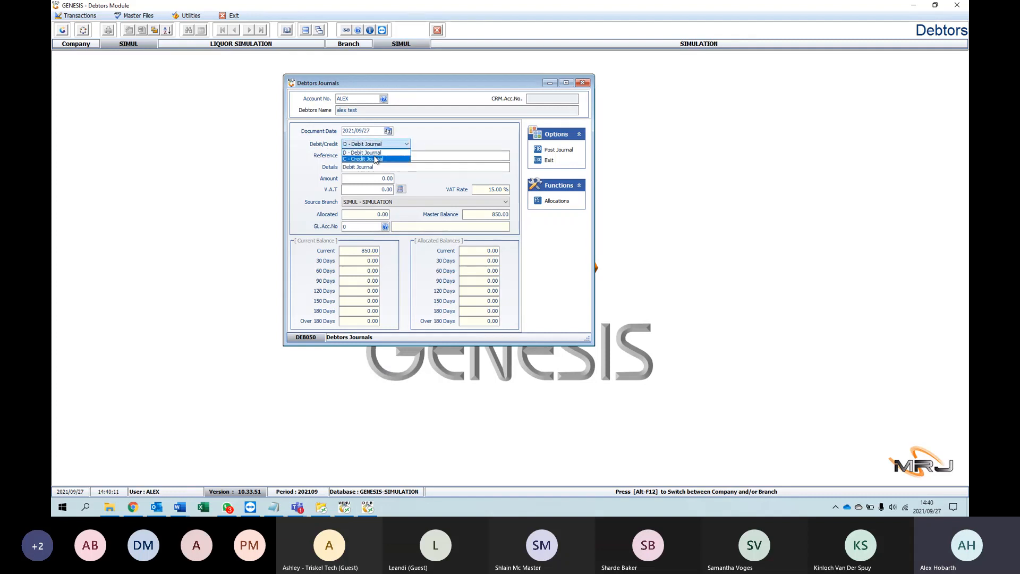
pyautogui.click(378, 158)
pyautogui.click(399, 145)
pyautogui.click(375, 153)
pyautogui.click(376, 156)
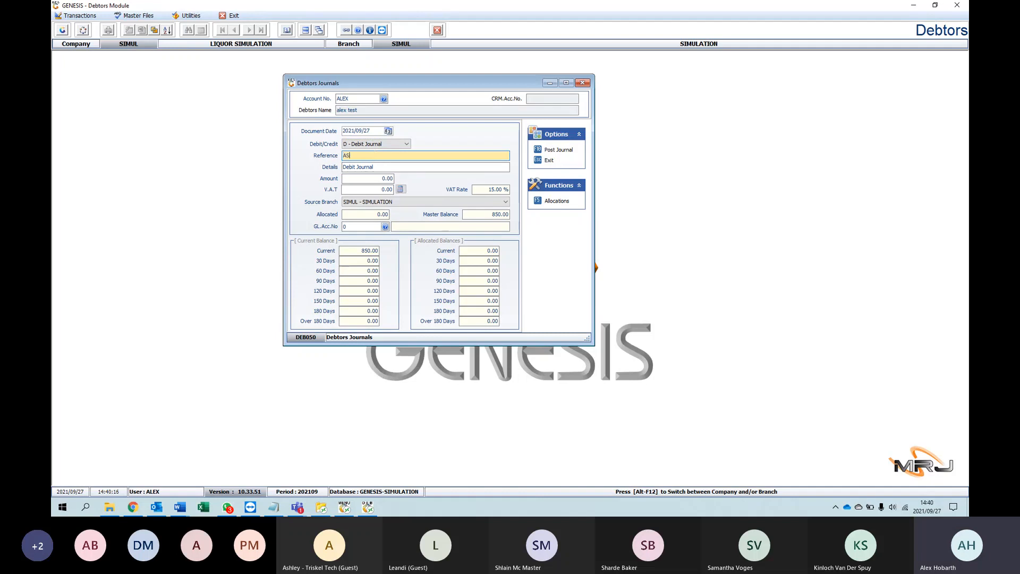
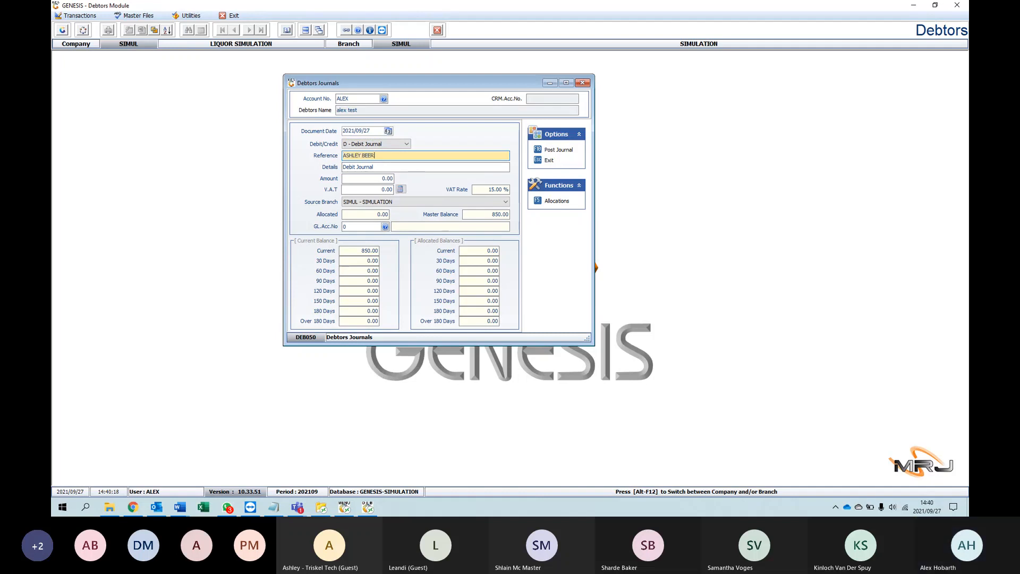
# Step: Fill in the debit journal's reference, set its amount to 120.00 and calculate the VAT on it
pyautogui.click(358, 179)
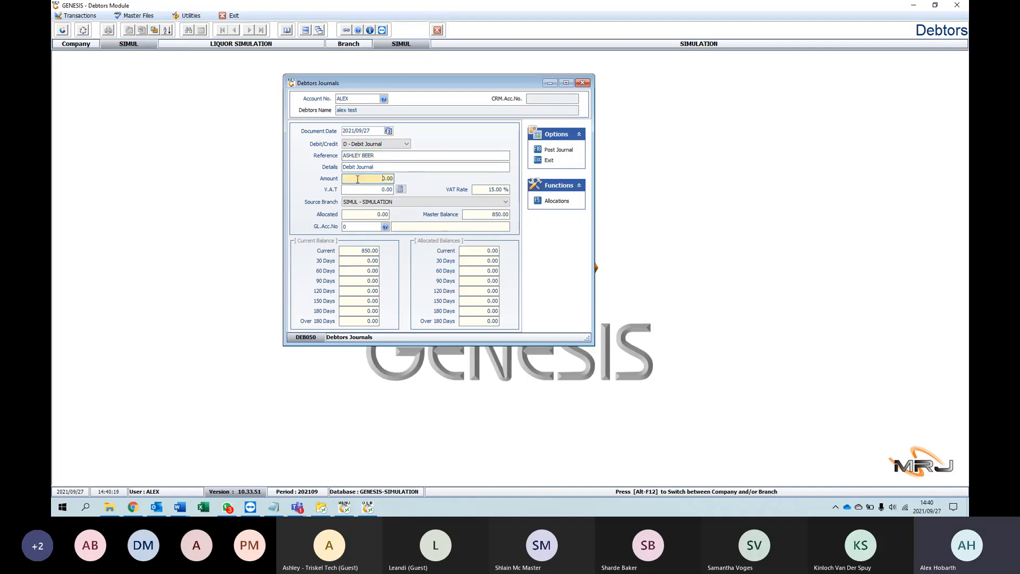
pyautogui.press('Tab')
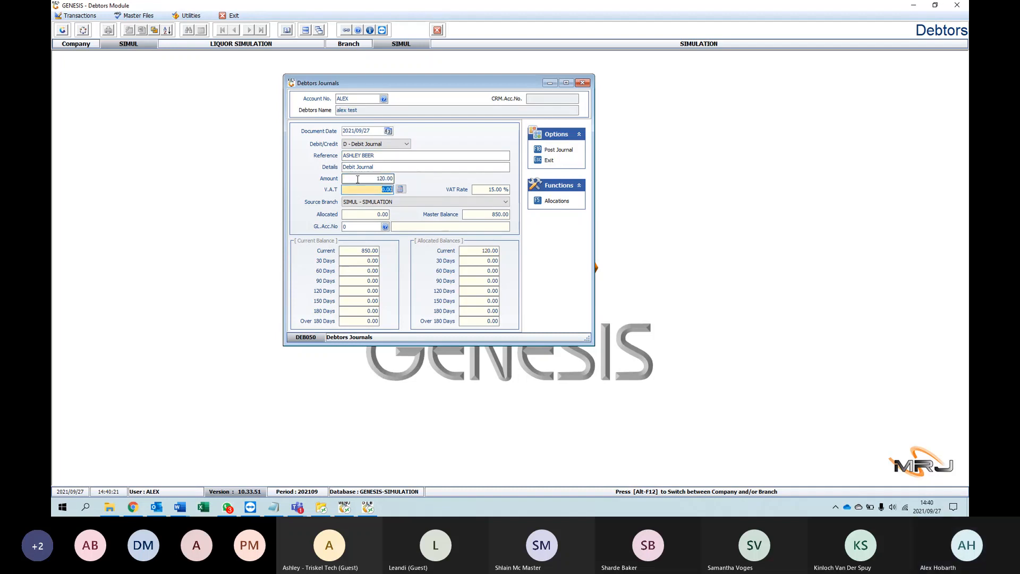
pyautogui.click(400, 190)
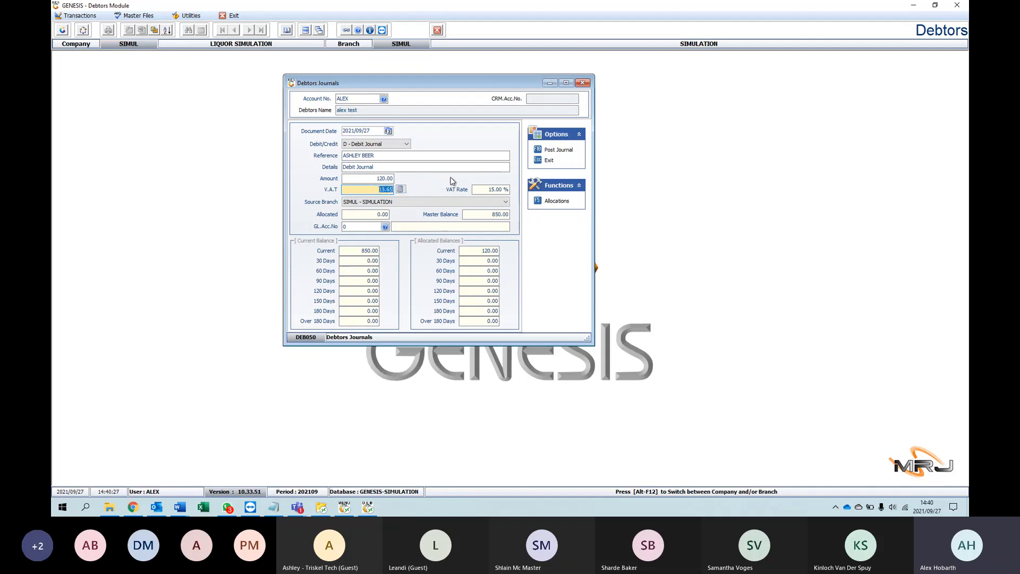
# Step: Go over the journal's VAT, details and allocated amount, and select SIMUL - SIMULATION as the source branch
pyautogui.click(373, 189)
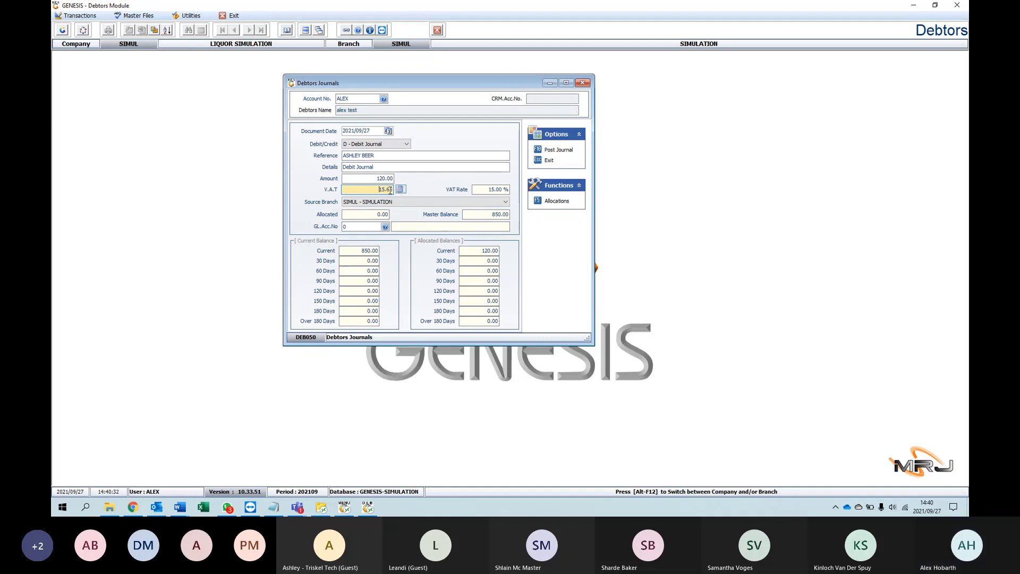
pyautogui.hotkey('shift', 'Tab')
pyautogui.hotkey('shift', 'Tab')
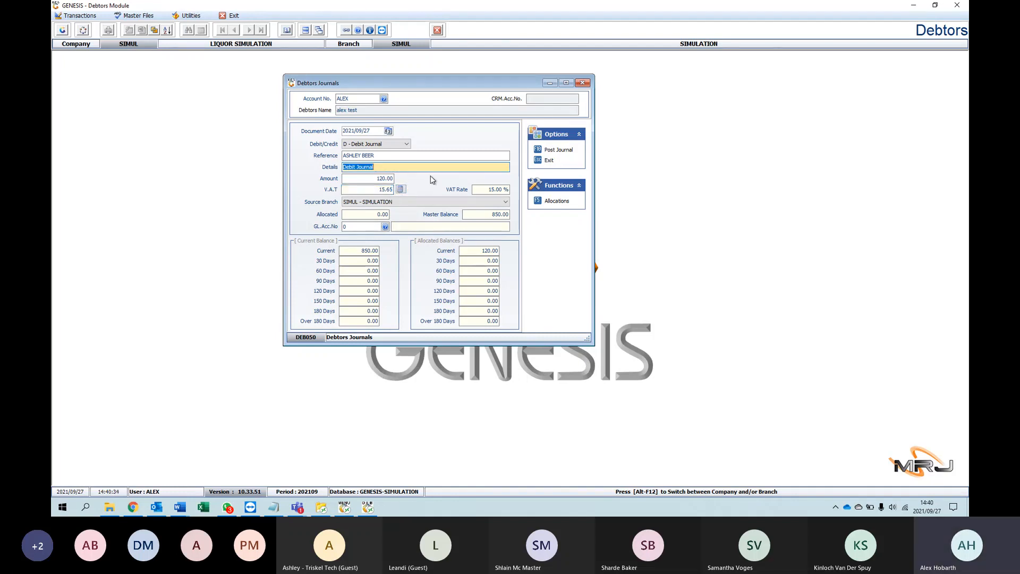
pyautogui.click(461, 202)
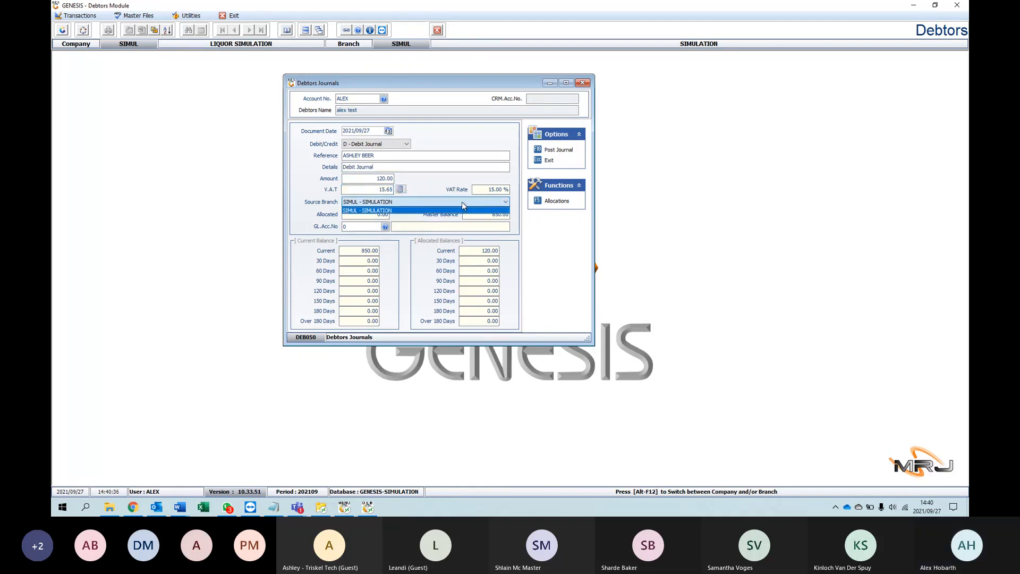
pyautogui.click(399, 211)
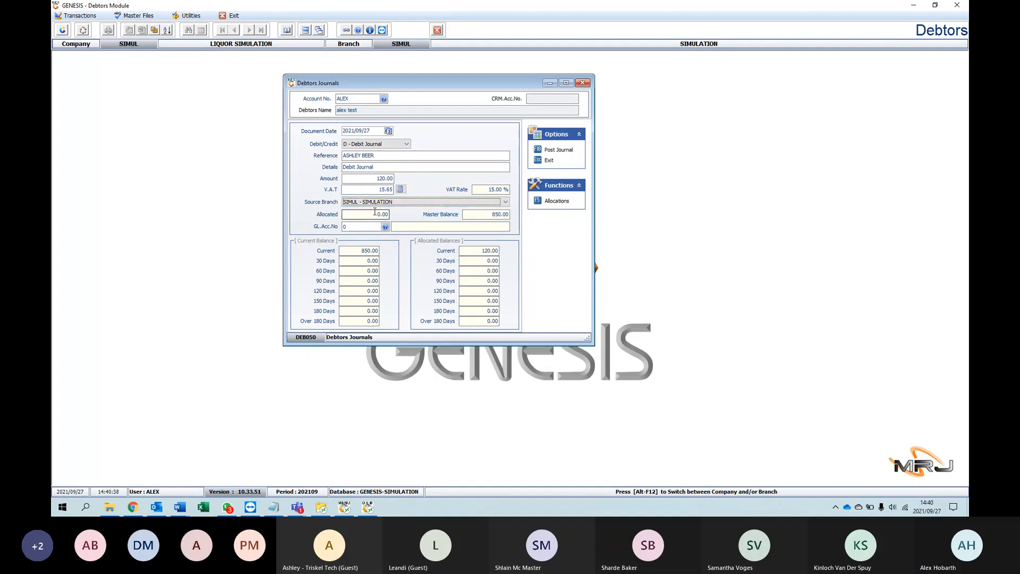
pyautogui.click(375, 212)
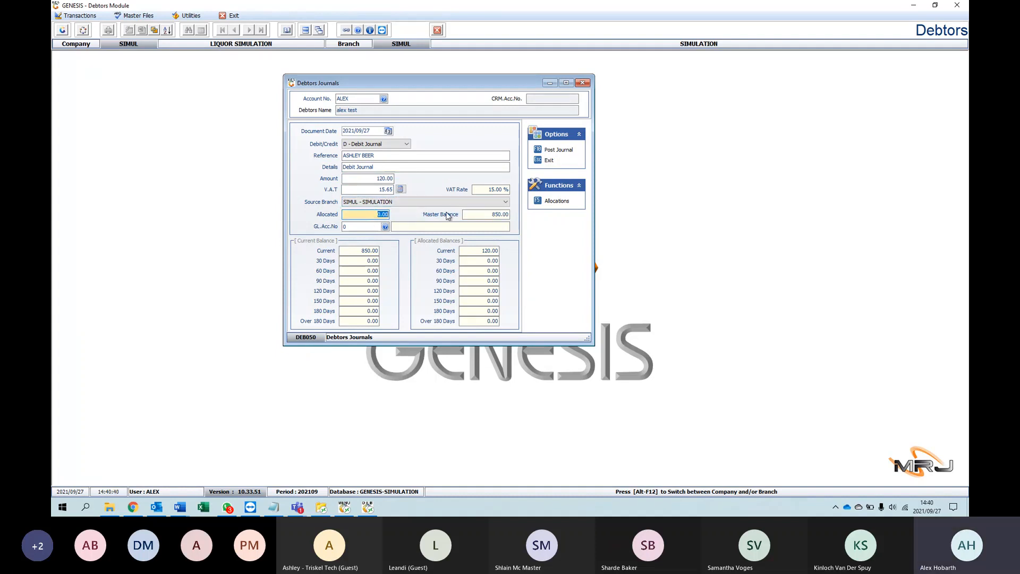
# Step: Look through the general ledger accounts available for the journal, and close the journal without selecting one or posting
pyautogui.click(381, 227)
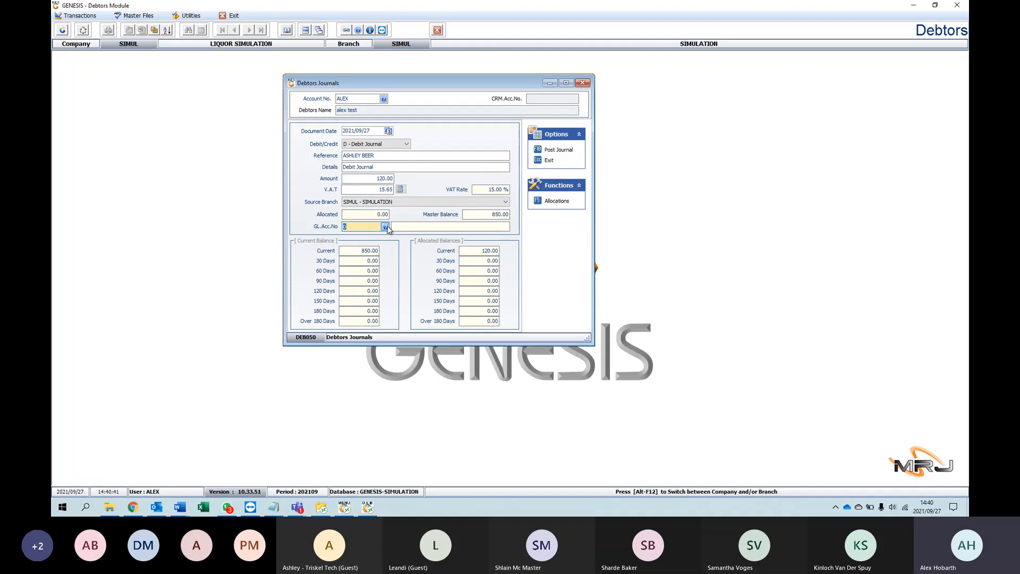
pyautogui.click(385, 227)
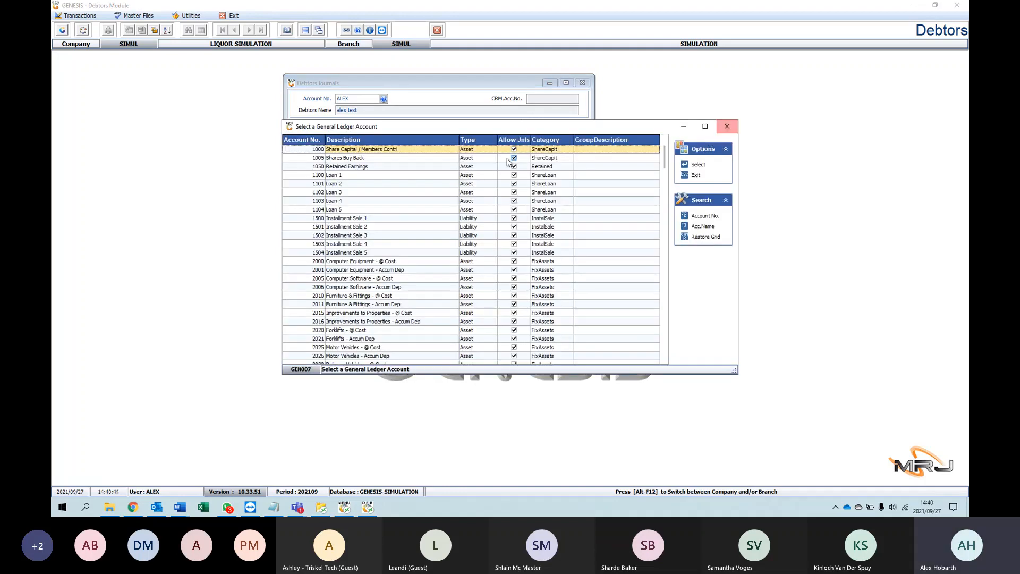
pyautogui.scroll(-5, 508, 162)
pyautogui.click(727, 126)
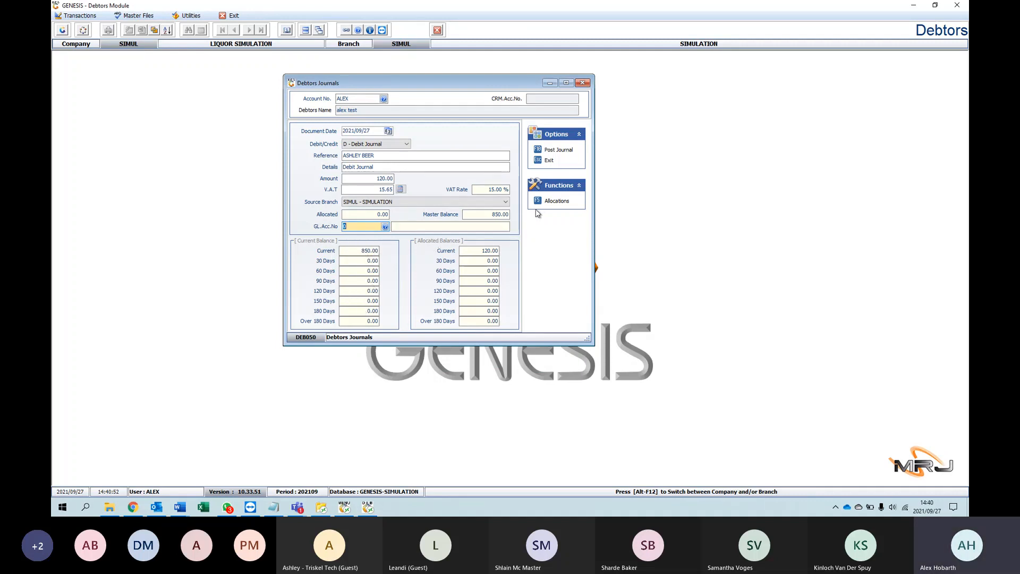
pyautogui.moveTo(484, 86); pyautogui.dragTo(512, 90)
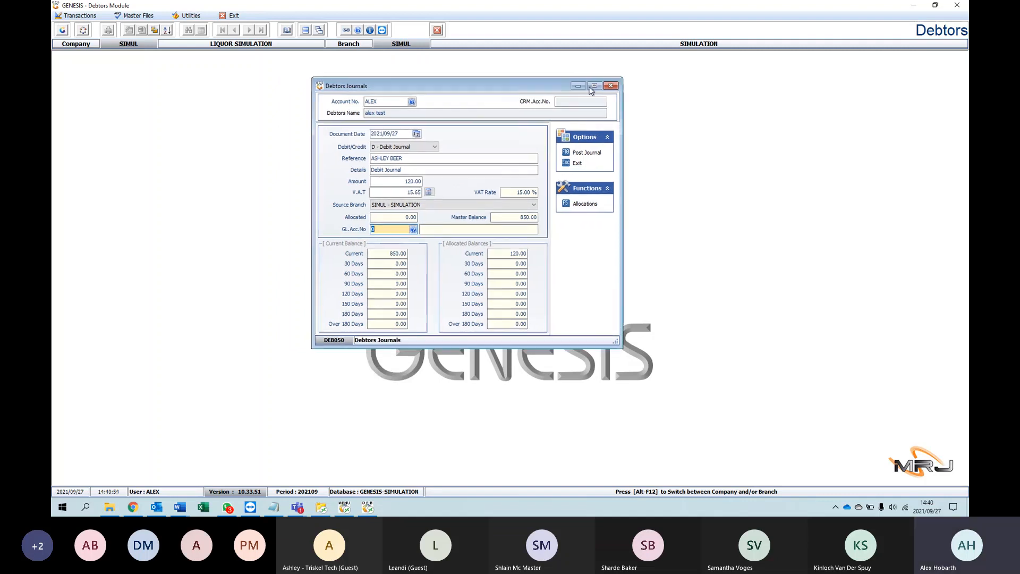
pyautogui.click(610, 86)
# Step: Bring up the available journal transaction types
pyautogui.click(78, 15)
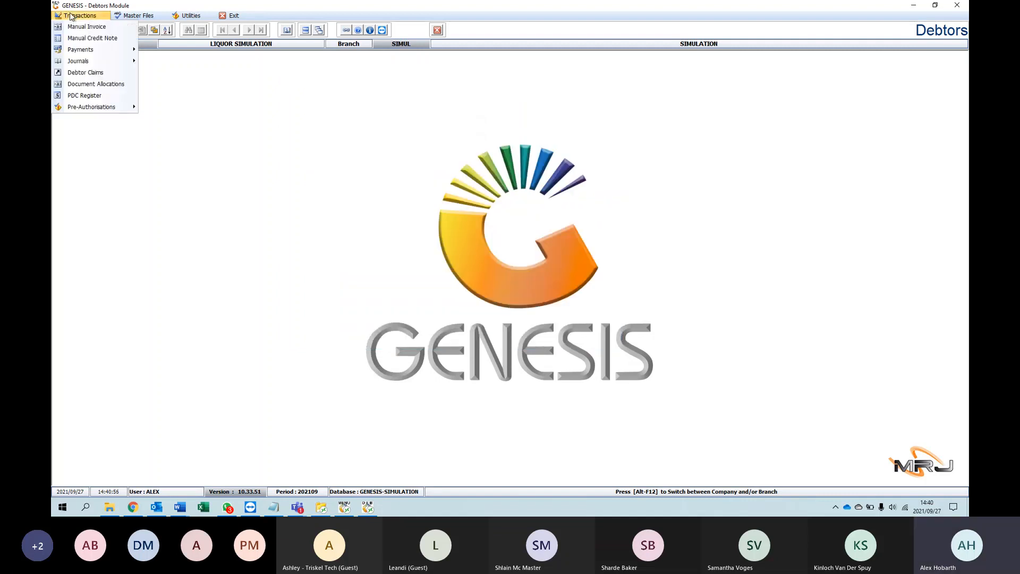
pyautogui.moveTo(106, 61)
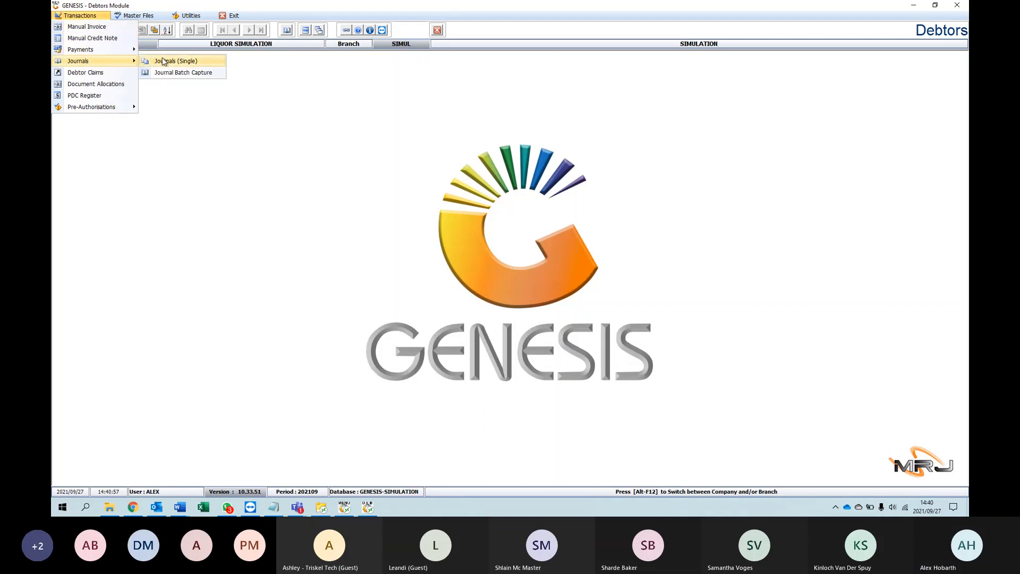
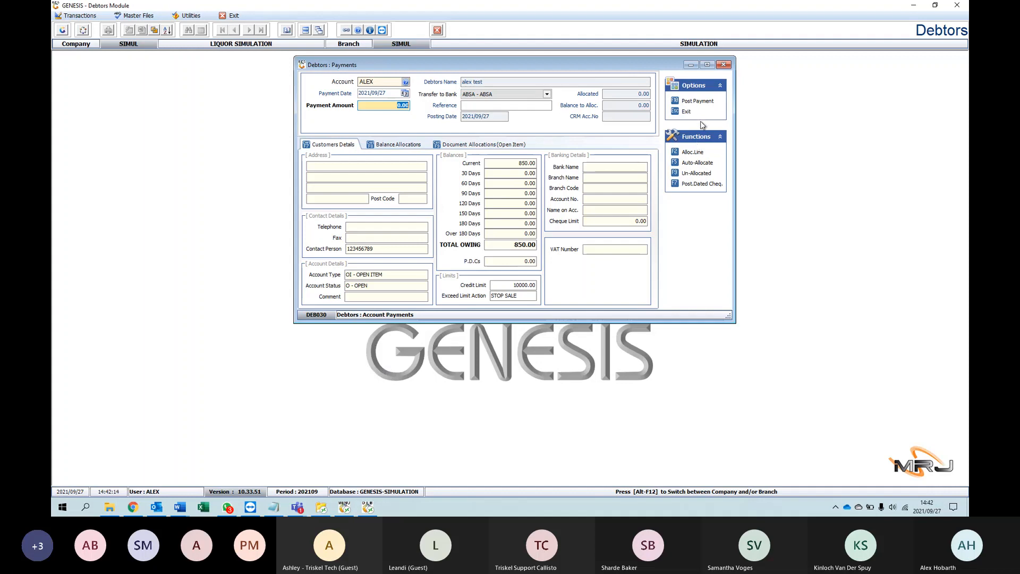
# Step: Set the debtor payment's amount to 100.00 and its reference to TEST
pyautogui.write('100')
pyautogui.press('Return')
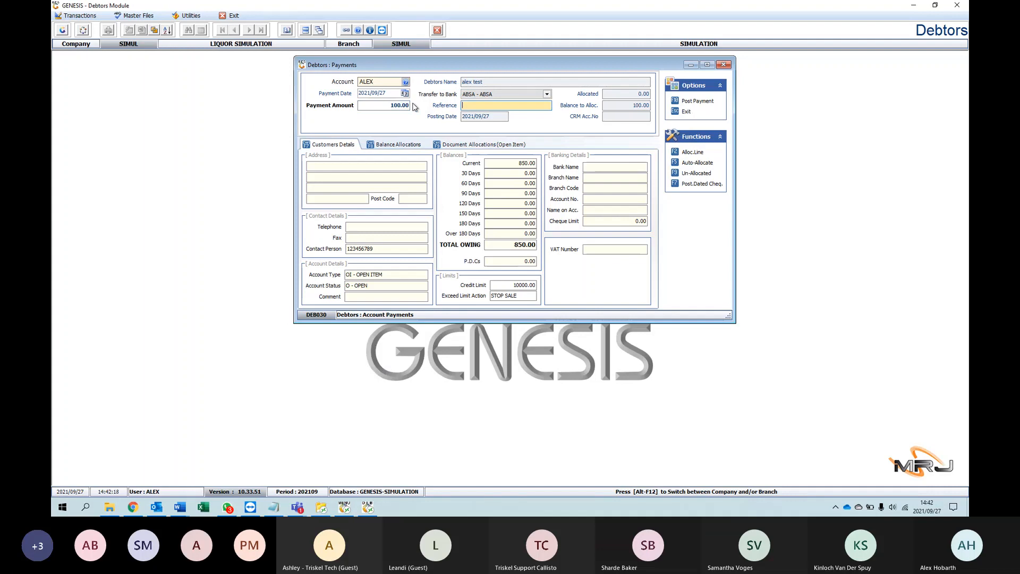
pyautogui.press('Return')
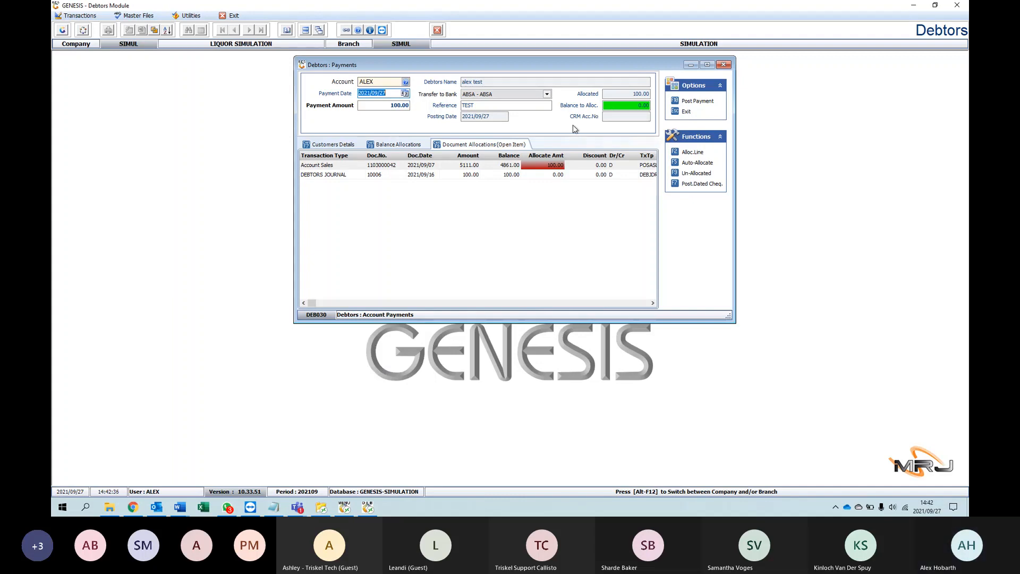
# Step: Allocate 100.00 of the payment to the Account Sales document dated 2021/09/07
pyautogui.click(562, 167)
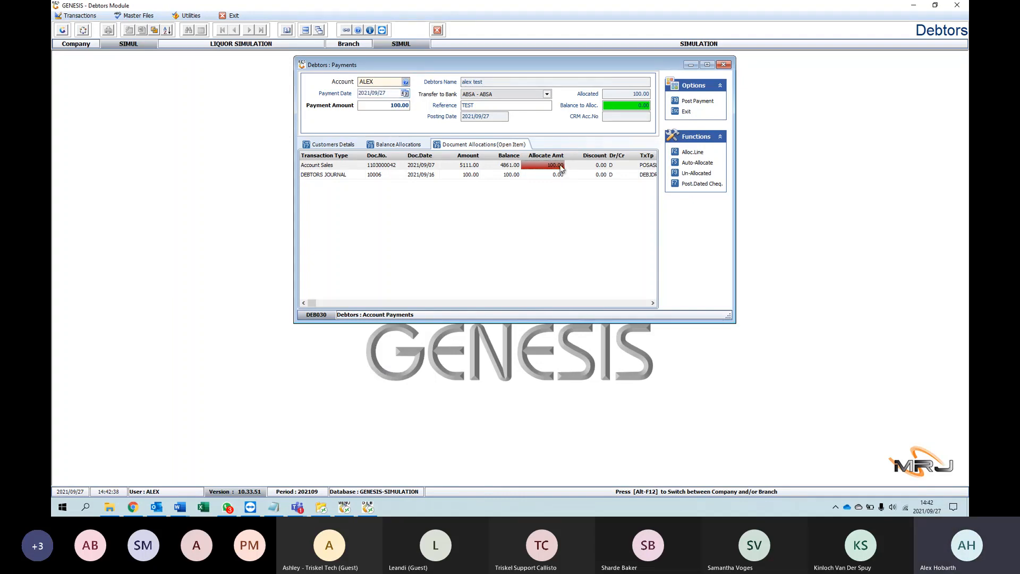
pyautogui.write('12')
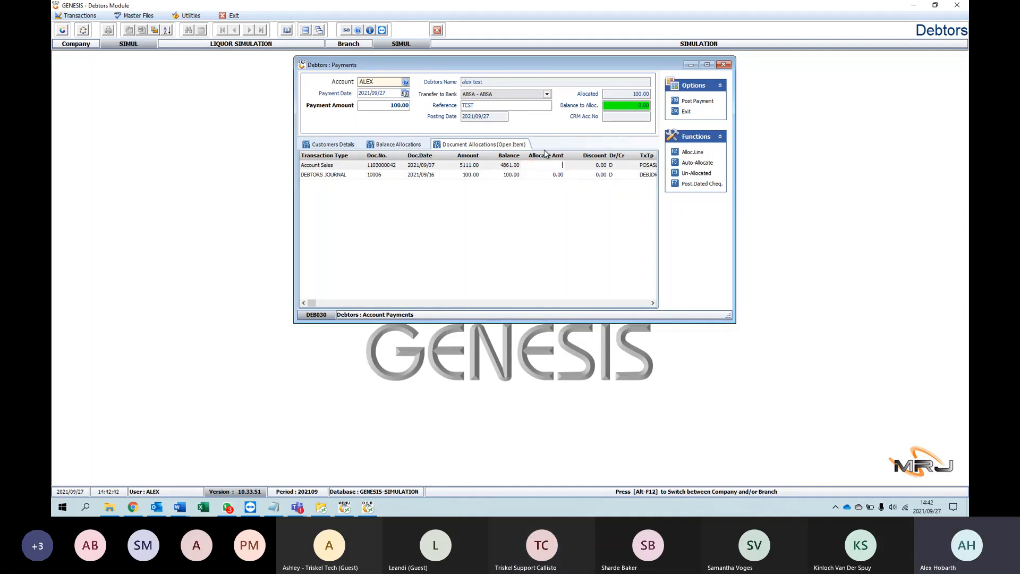
pyautogui.write('100')
pyautogui.press('Return')
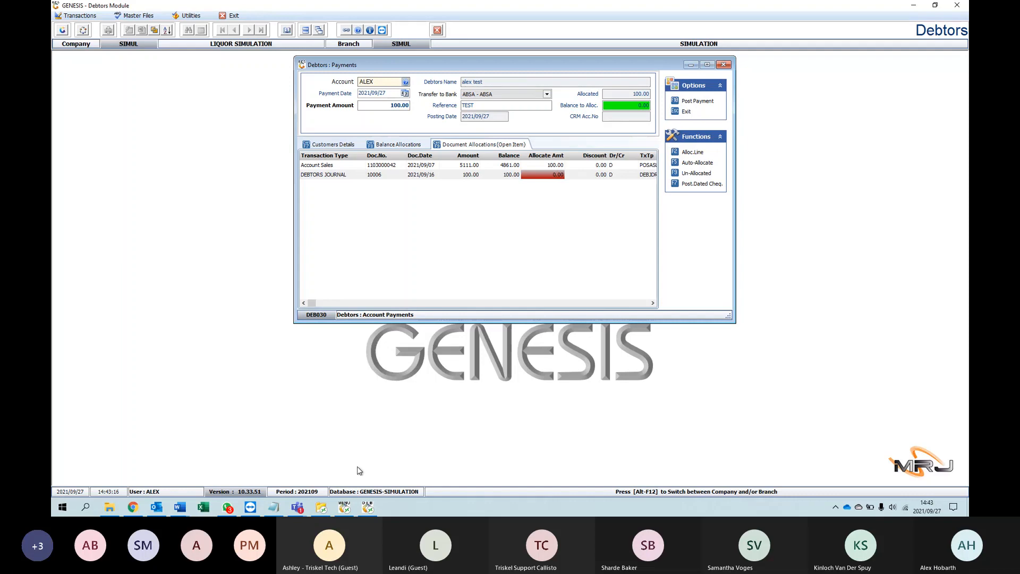
# Step: Post the payment and leave the payments screen
pyautogui.click(346, 507)
pyautogui.click(365, 506)
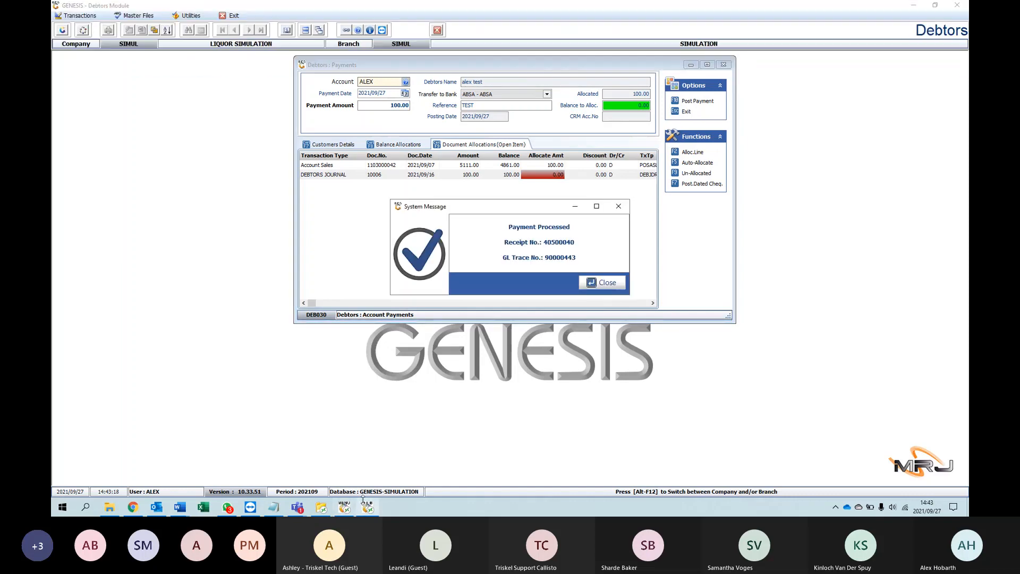
pyautogui.click(597, 283)
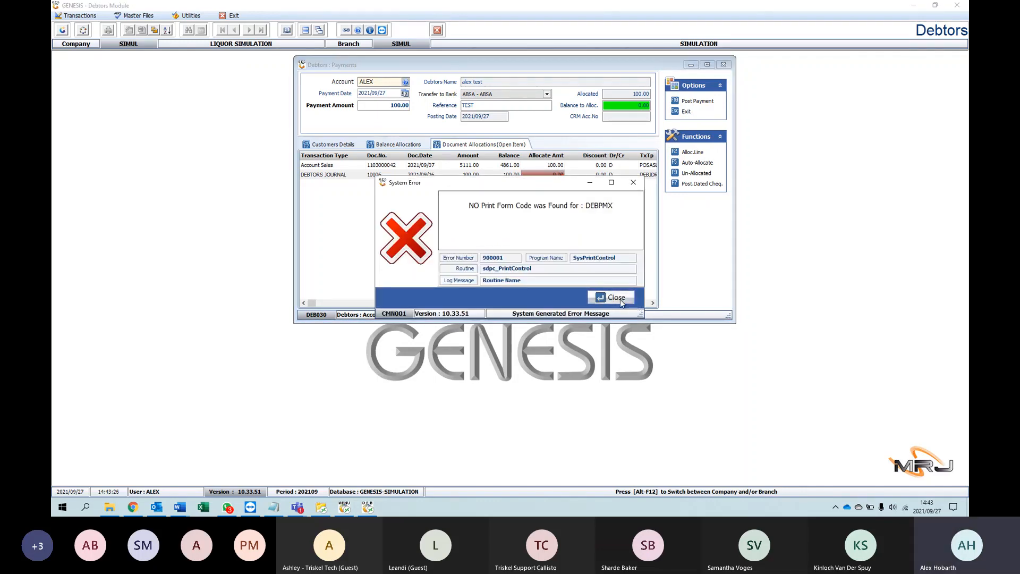
pyautogui.click(617, 298)
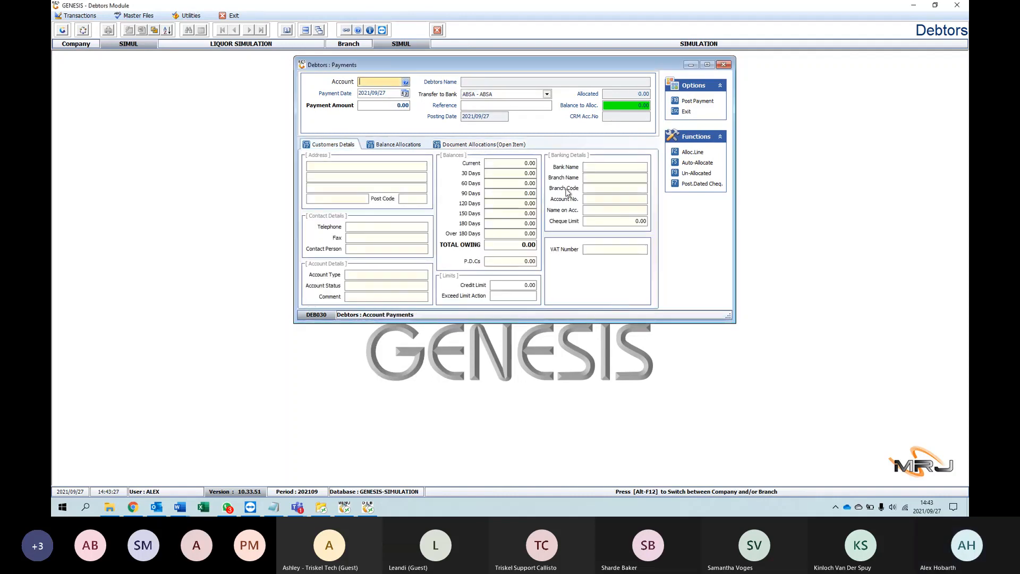
pyautogui.click(686, 112)
# Step: Open the Debtors Master record of the test debtor that received the payment, in group ALX001
pyautogui.click(138, 16)
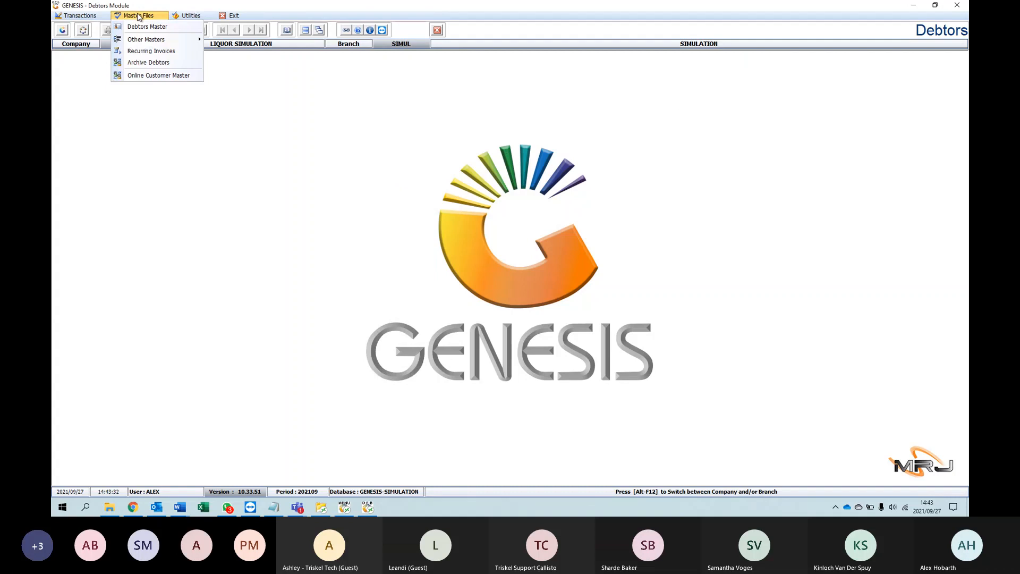
pyautogui.moveTo(180, 19)
pyautogui.moveTo(106, 20)
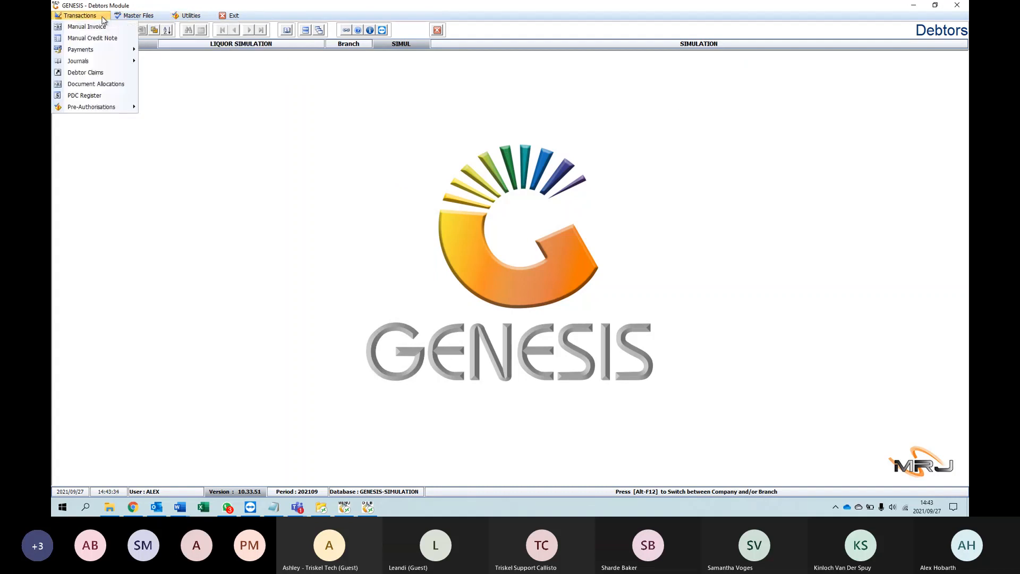
pyautogui.moveTo(98, 52)
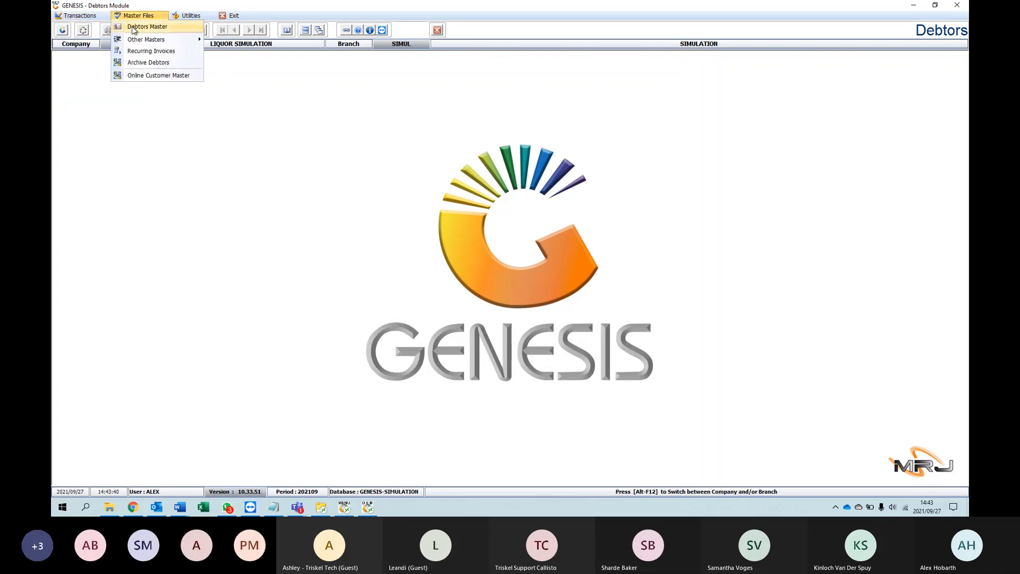
pyautogui.click(132, 26)
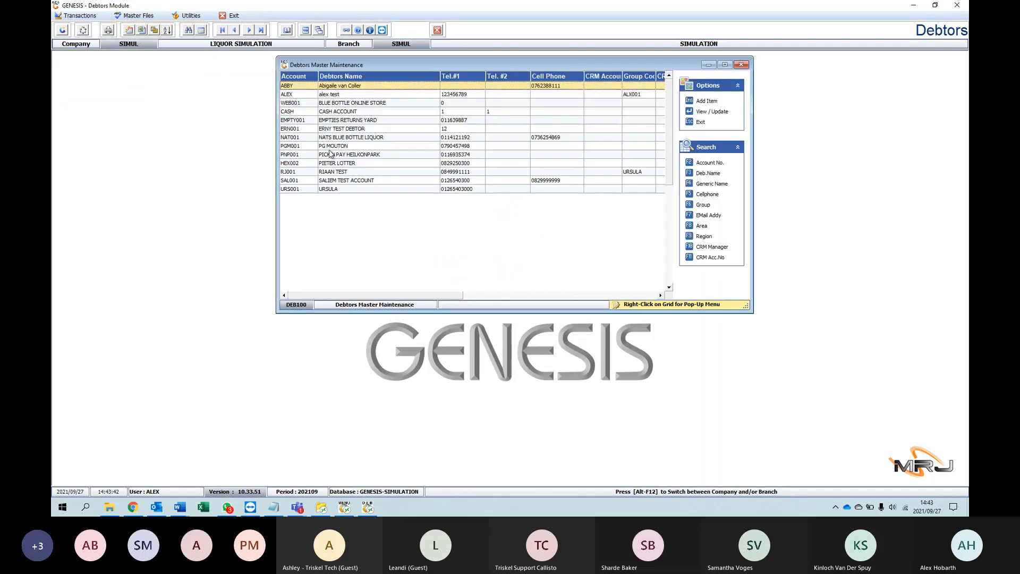
pyautogui.click(336, 96)
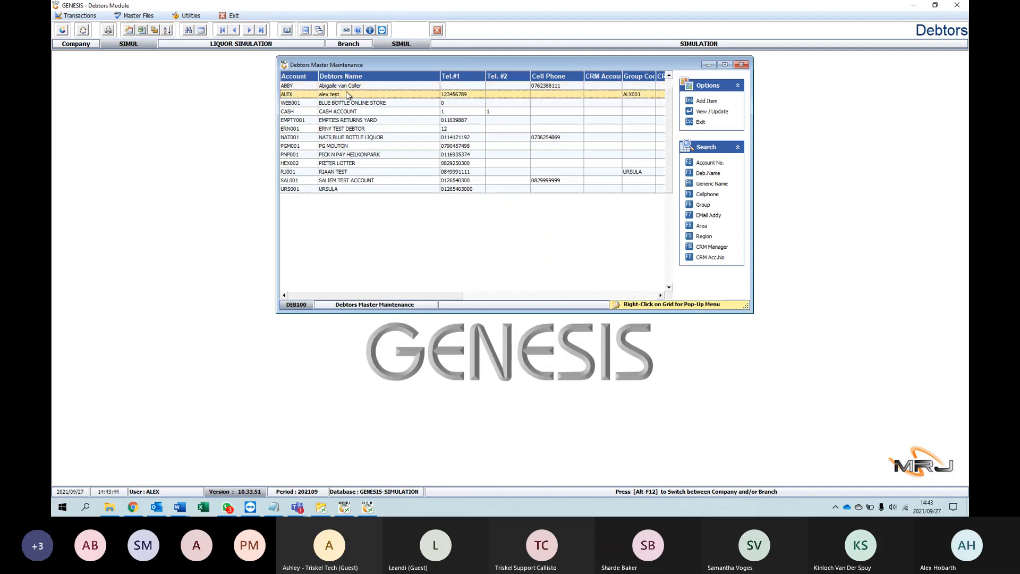
pyautogui.doubleClick(400, 96)
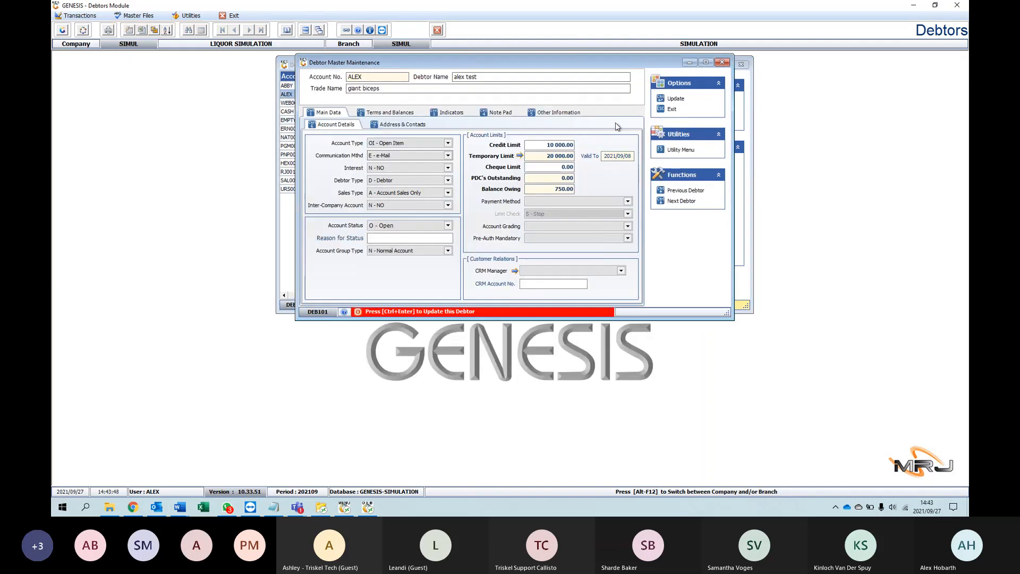
# Step: View the debtor's open items and check the allocations made against the Account Sales document
pyautogui.click(680, 151)
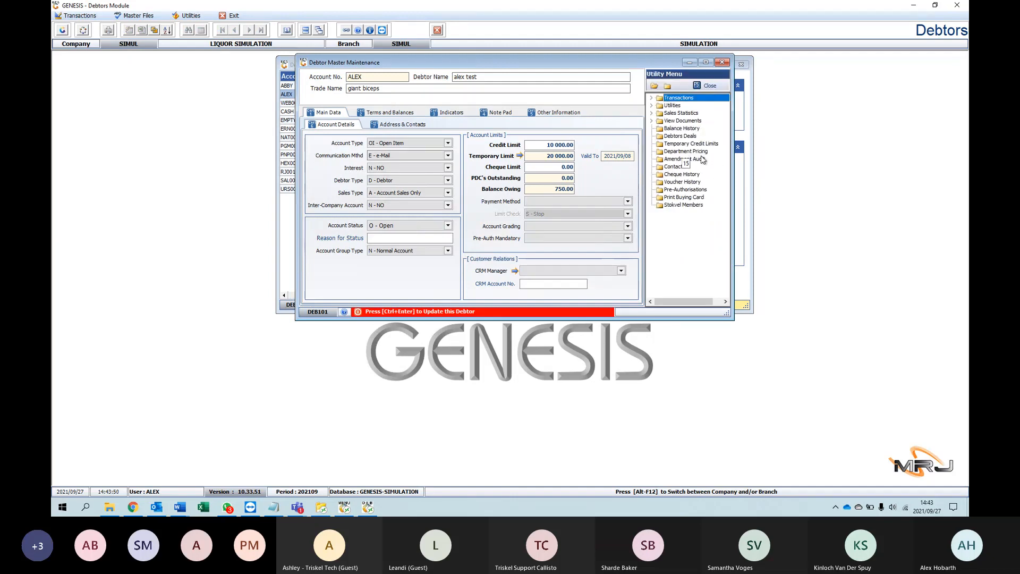
pyautogui.click(652, 98)
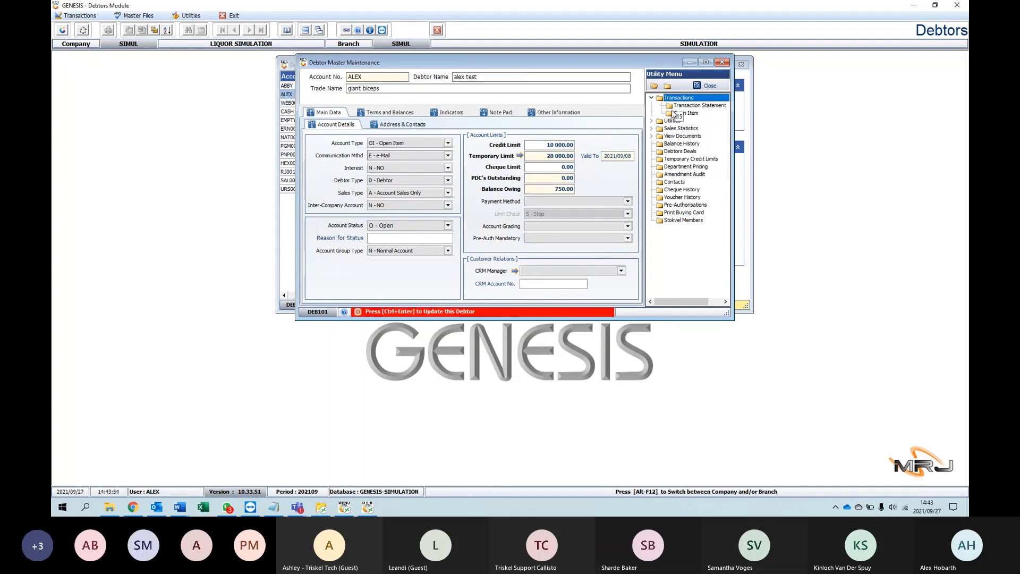
pyautogui.click(673, 114)
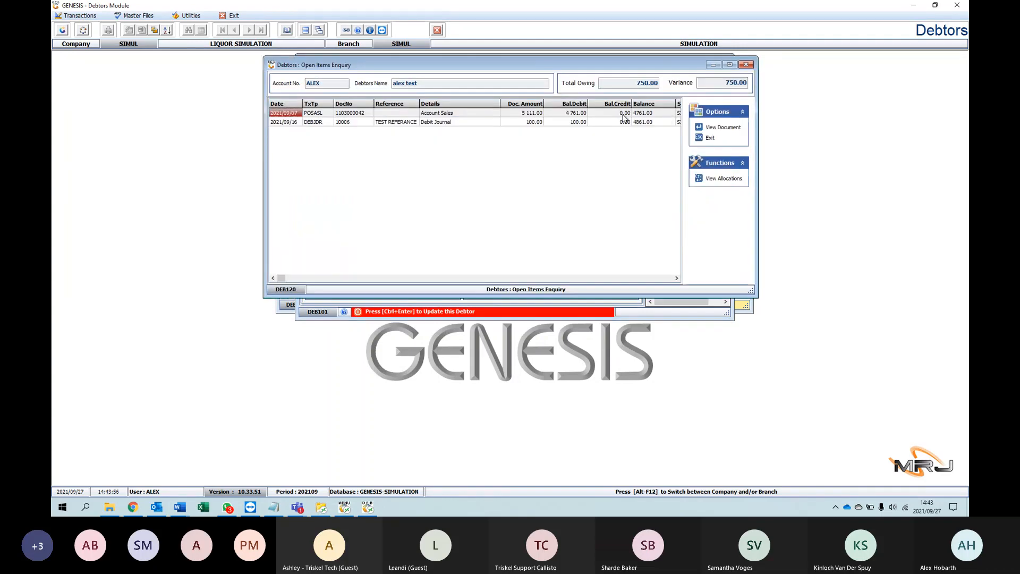
pyautogui.click(602, 116)
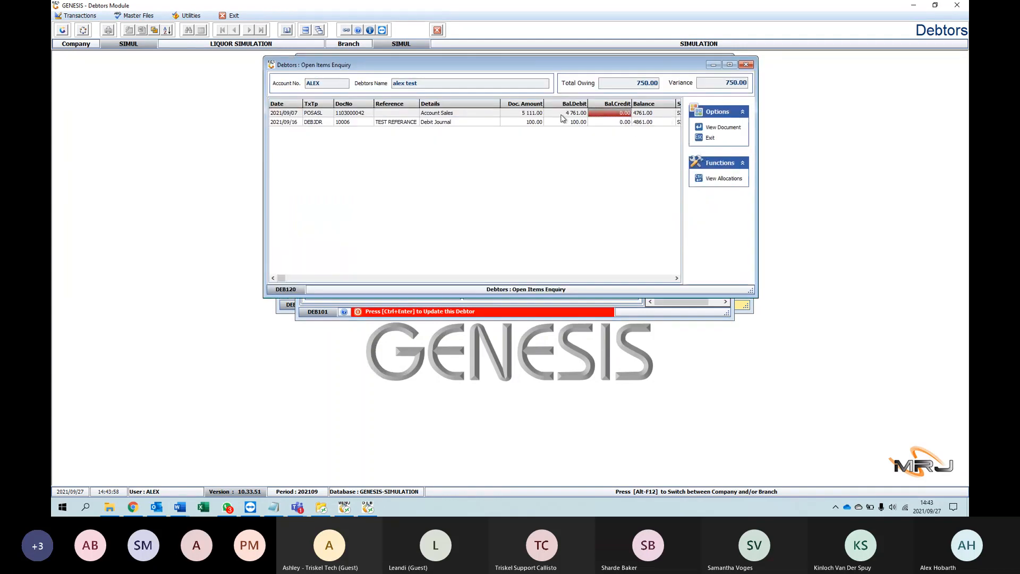
pyautogui.click(552, 115)
pyautogui.click(709, 181)
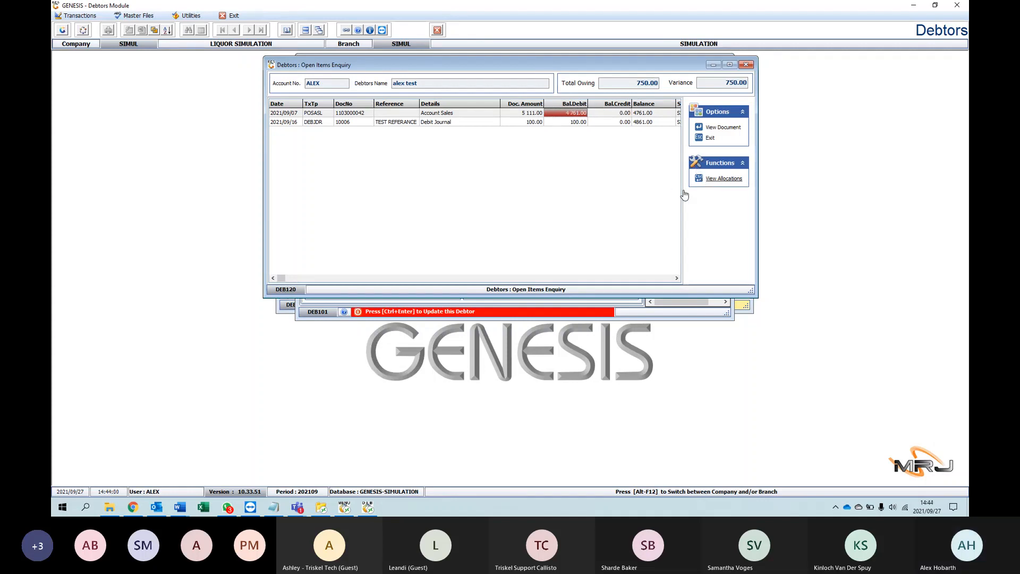
pyautogui.click(593, 206)
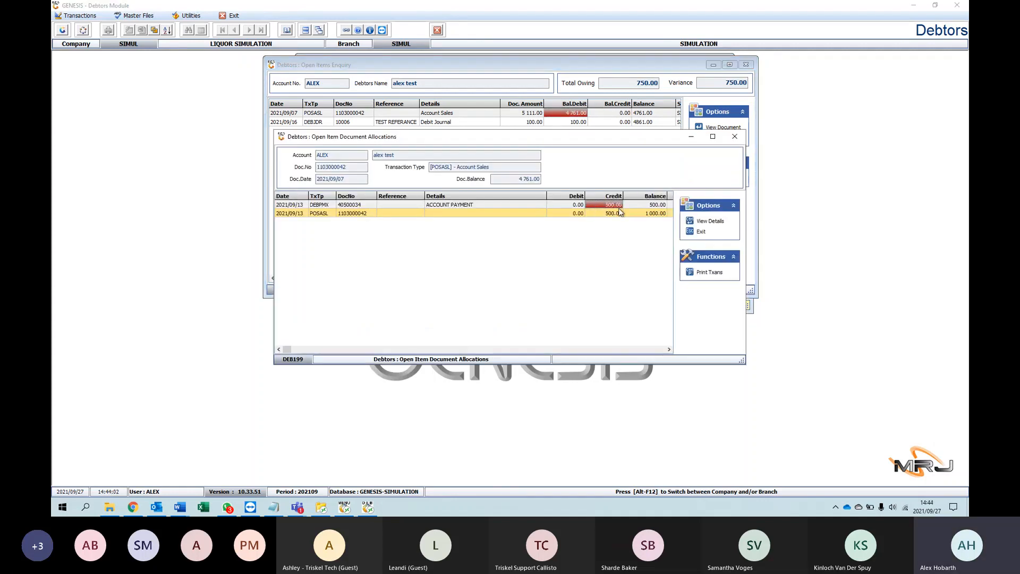
pyautogui.press('Right')
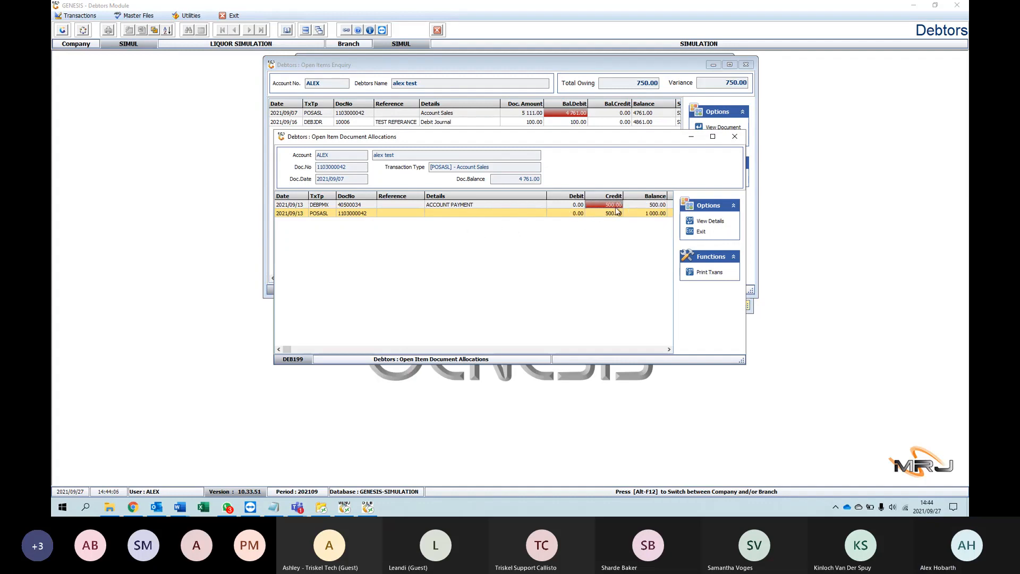
pyautogui.click(699, 233)
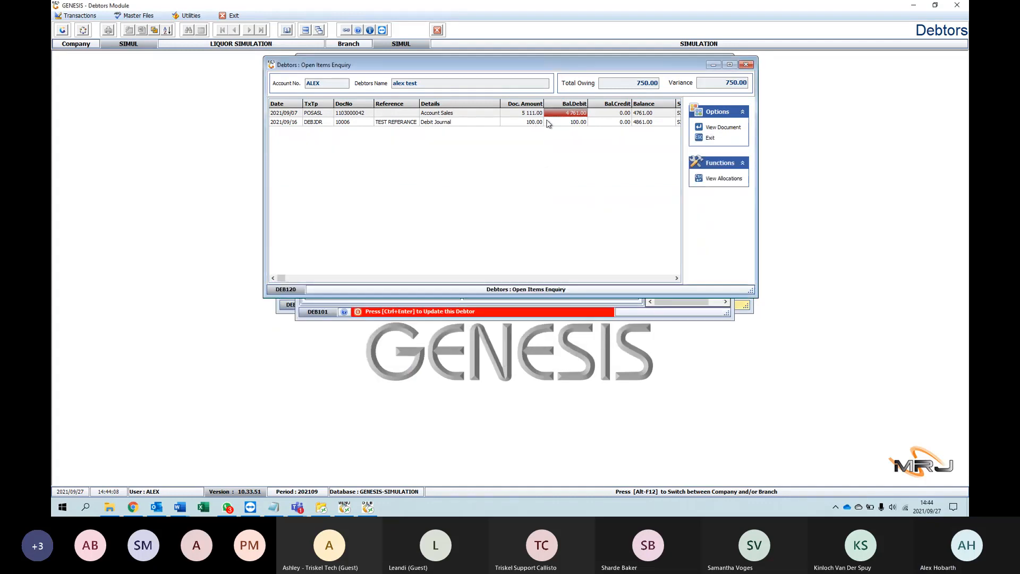
# Step: Try to view the document behind the Debit Journal open item, and close the enquiry and the debtor master windows
pyautogui.click(550, 122)
pyautogui.click(713, 129)
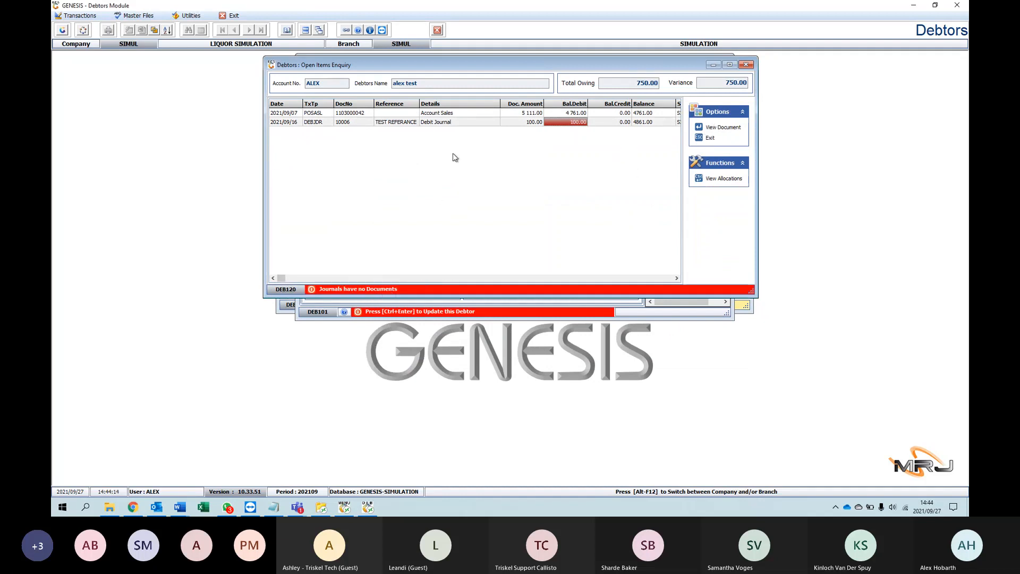
pyautogui.click(552, 114)
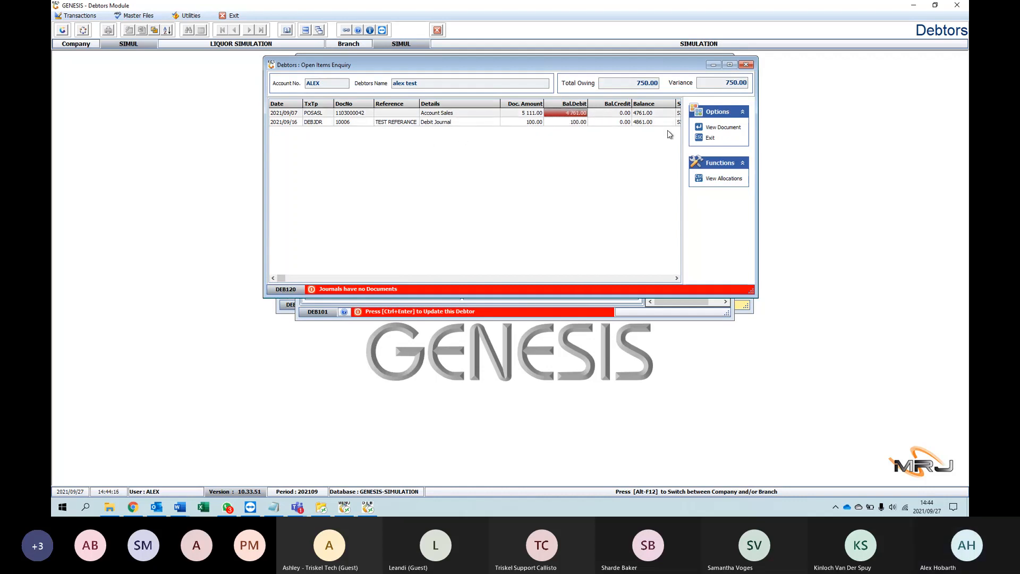
pyautogui.click(707, 139)
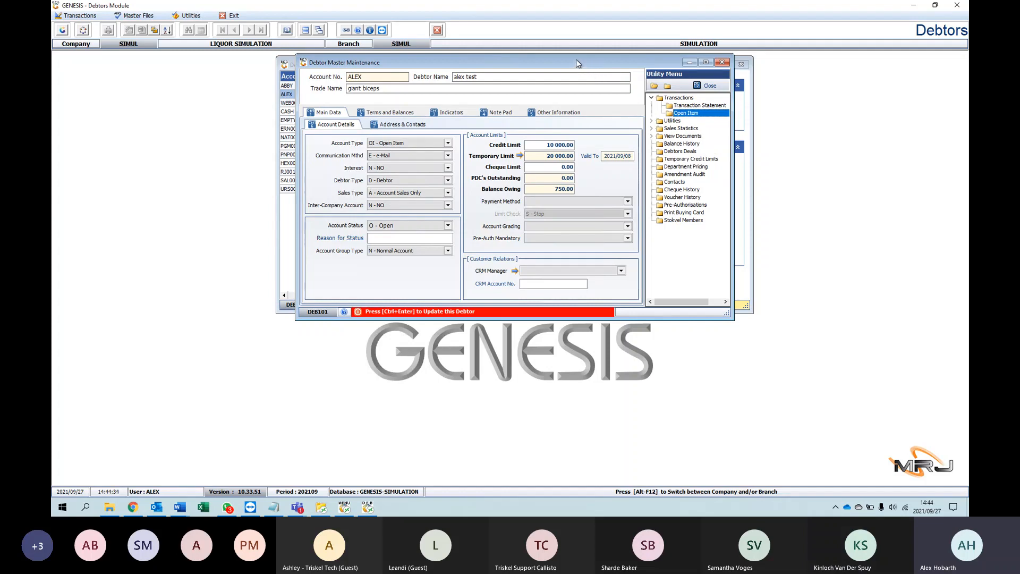
pyautogui.moveTo(528, 60); pyautogui.dragTo(483, 79)
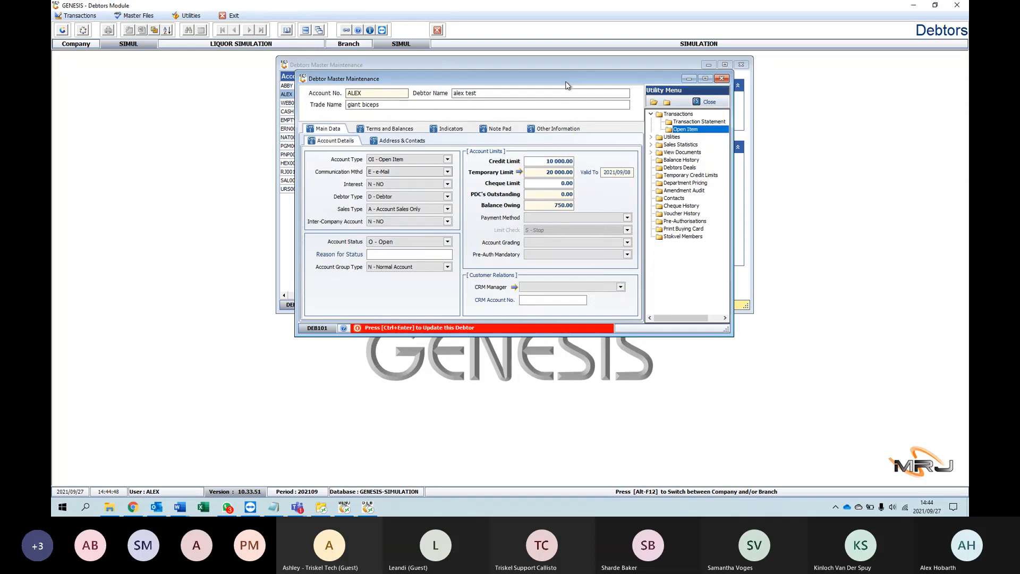
pyautogui.click(721, 78)
pyautogui.click(740, 65)
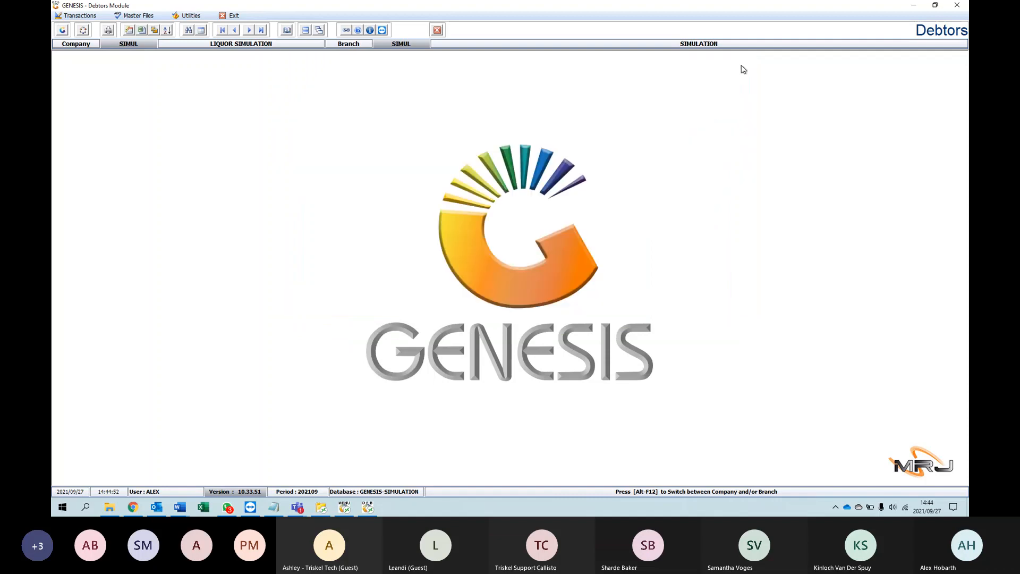
# Step: Look at the open item Document Allocations screen and close it without selecting an account
pyautogui.click(88, 21)
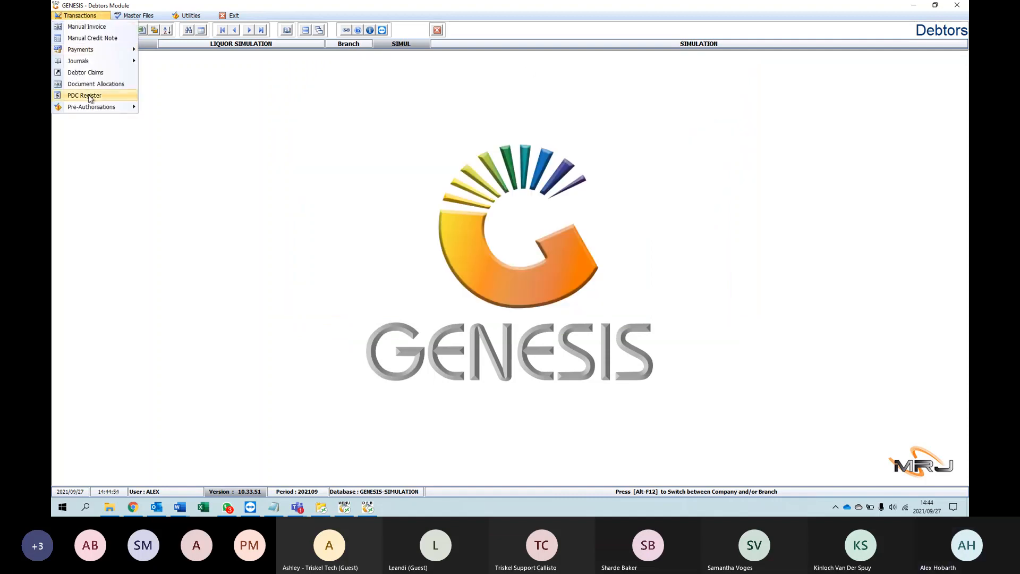
pyautogui.click(218, 111)
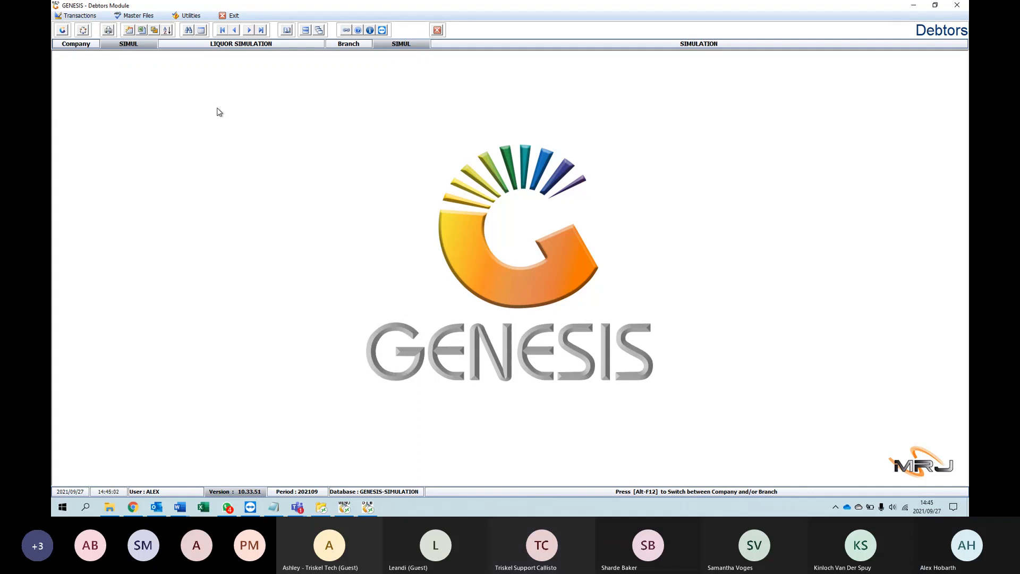
pyautogui.click(88, 17)
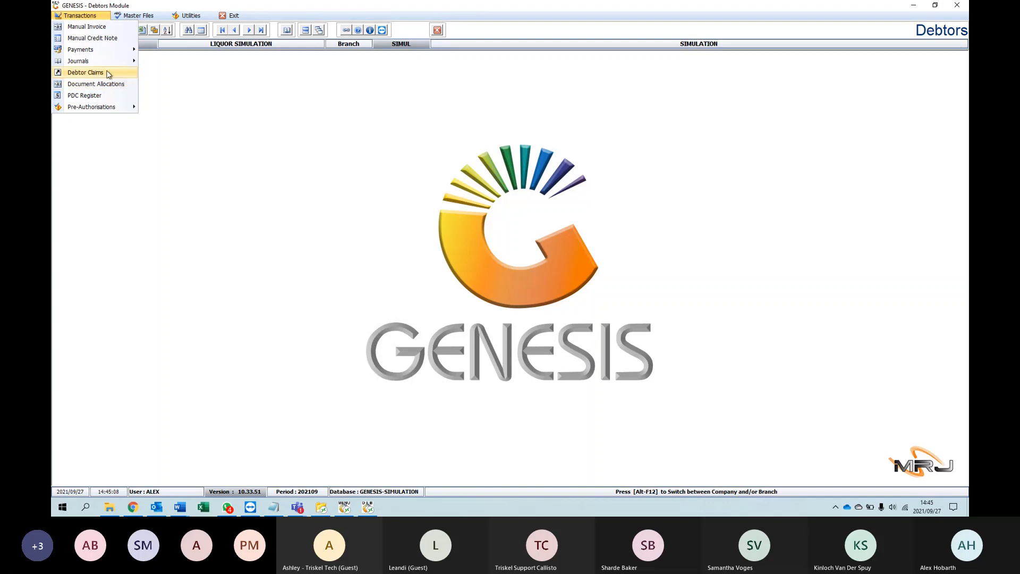
pyautogui.click(95, 85)
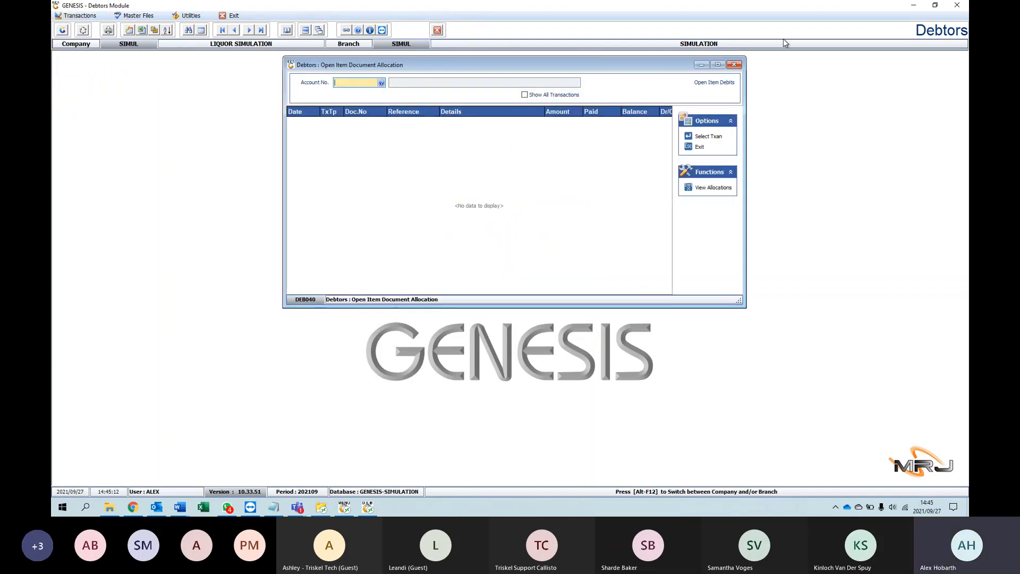
pyautogui.click(735, 64)
# Step: Open Debtor Claims and start a new claim for the test debtor account
pyautogui.click(77, 16)
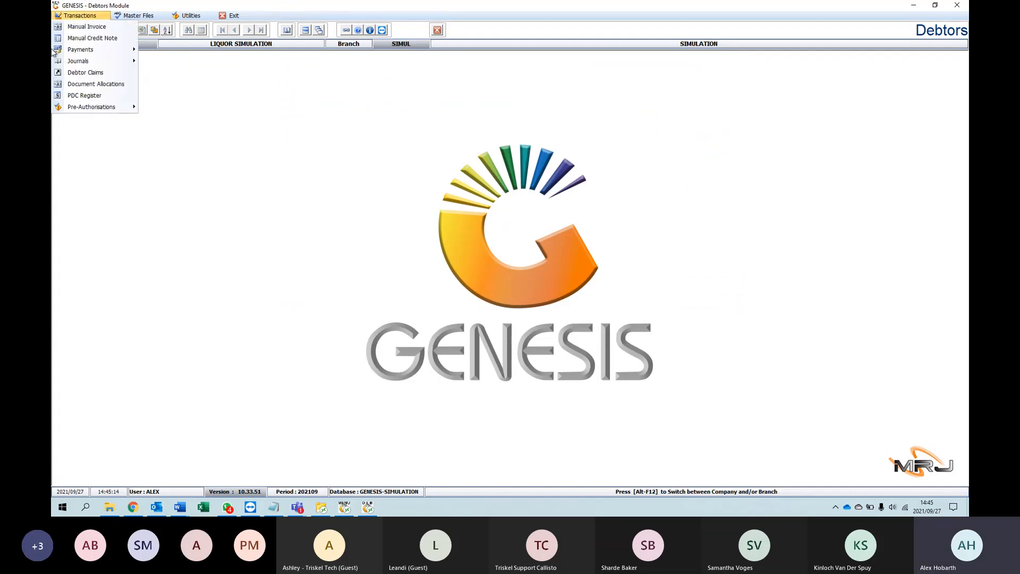
pyautogui.click(84, 72)
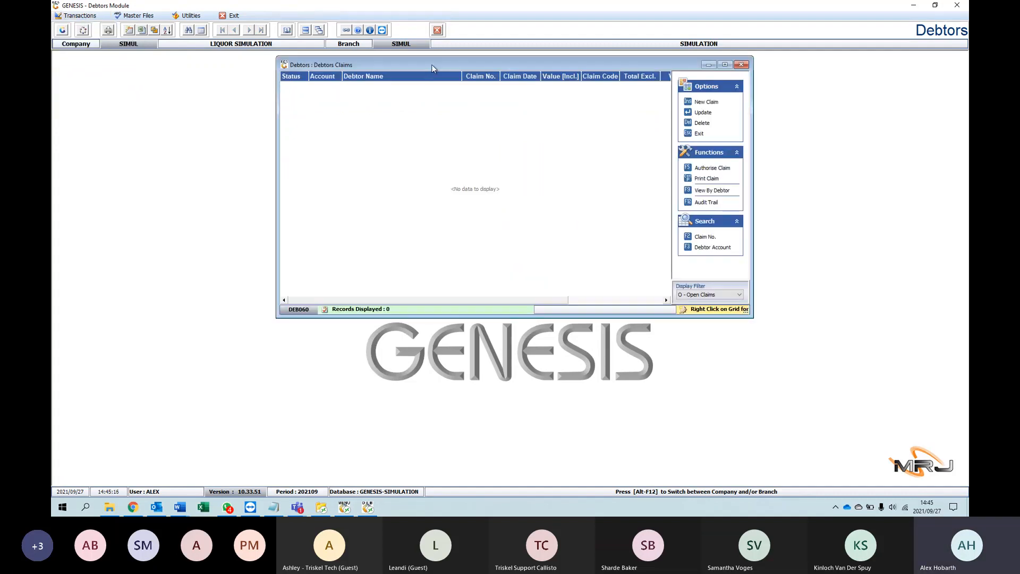
pyautogui.click(656, 103)
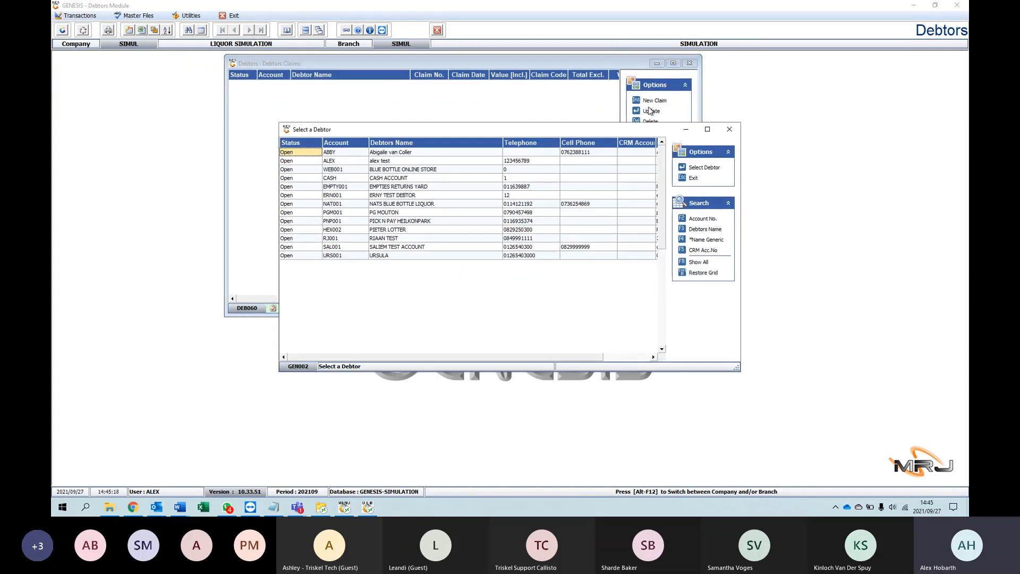
pyautogui.doubleClick(388, 161)
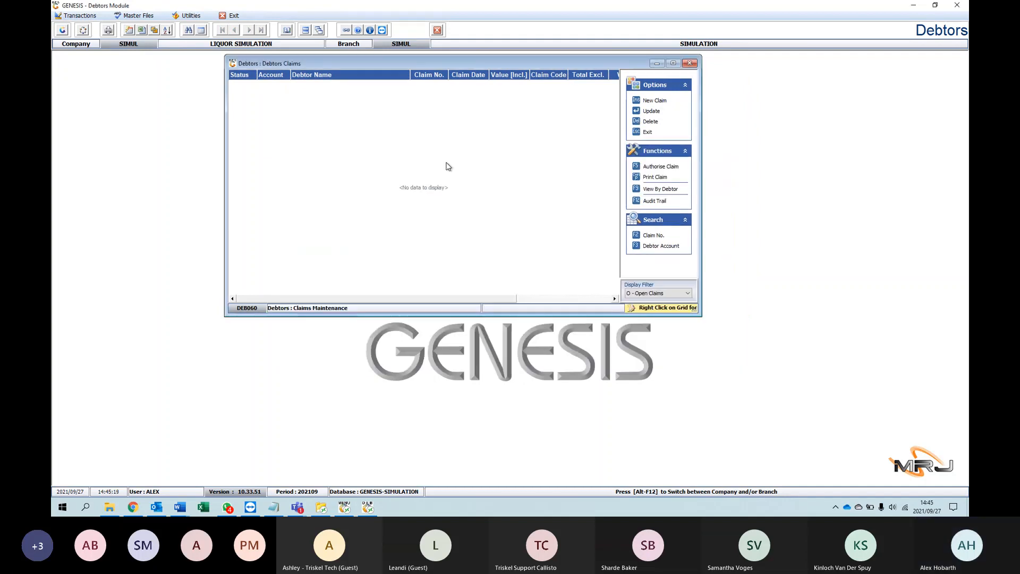
# Step: View the new claim's Terms & Notes, and check the claim date and source branch fields in the Claim Header
pyautogui.click(362, 107)
pyautogui.click(334, 107)
pyautogui.click(384, 122)
pyautogui.click(385, 123)
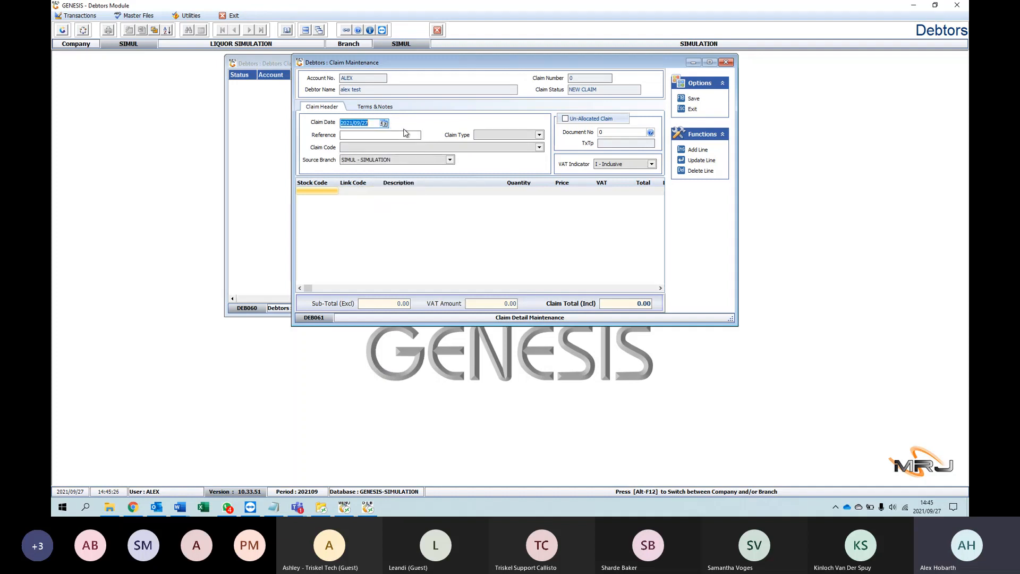
pyautogui.click(401, 159)
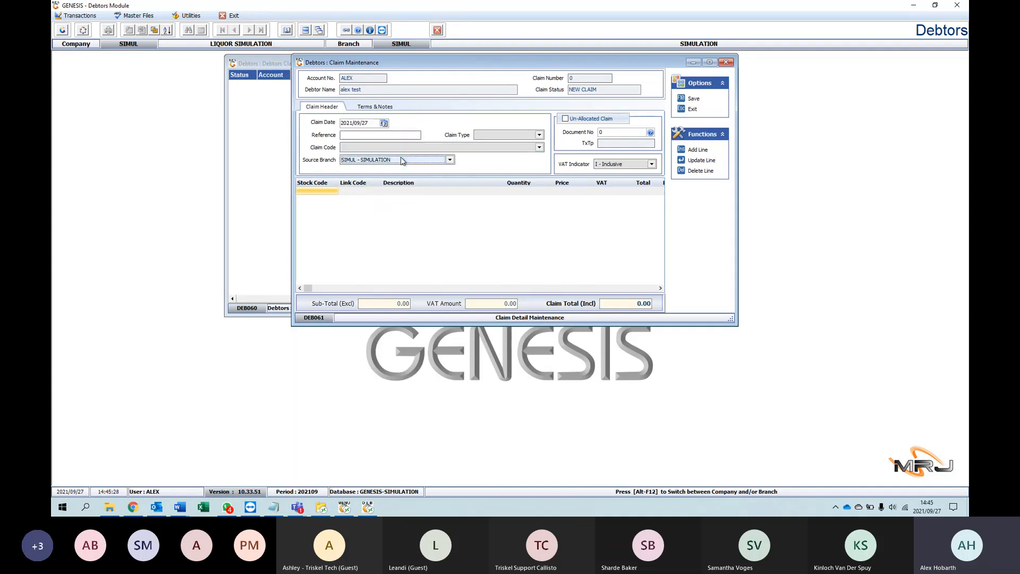
# Step: Examine the claim's stock line columns and claim total, and close the claim and the claims list without saving
pyautogui.click(551, 190)
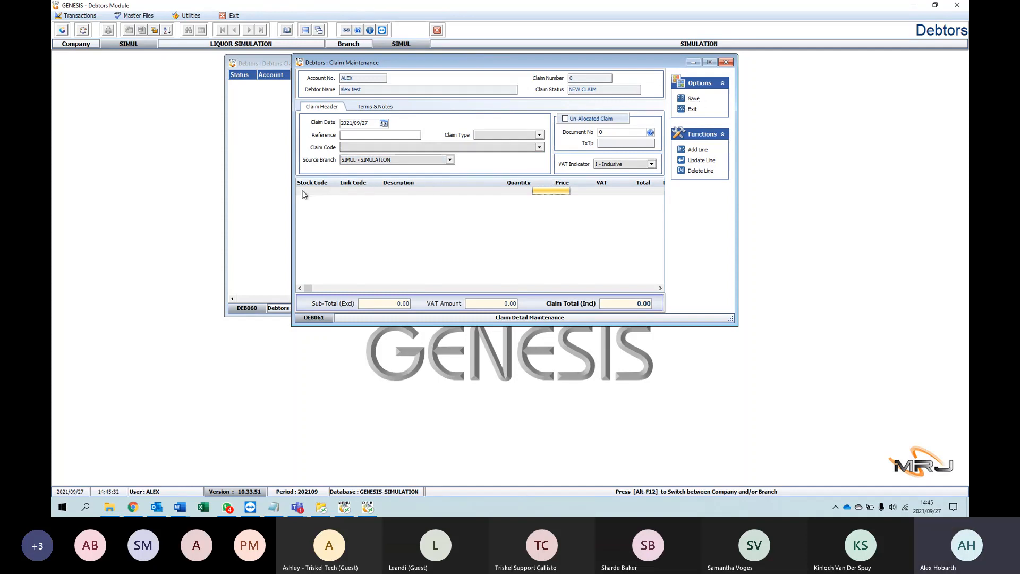
pyautogui.moveTo(307, 288); pyautogui.dragTo(340, 289)
pyautogui.click(659, 288)
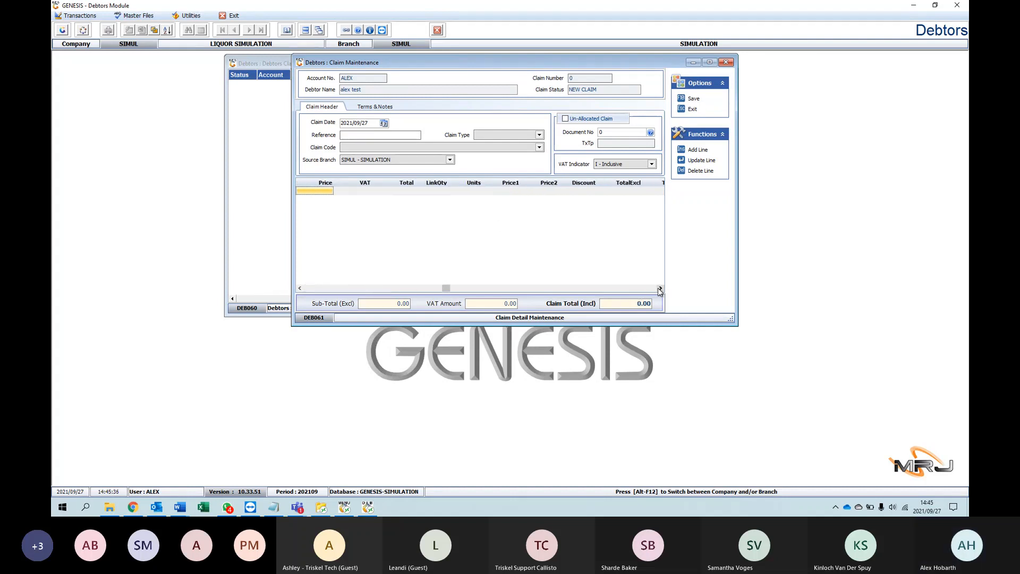
pyautogui.click(659, 288)
pyautogui.click(659, 289)
pyautogui.click(659, 288)
pyautogui.click(653, 304)
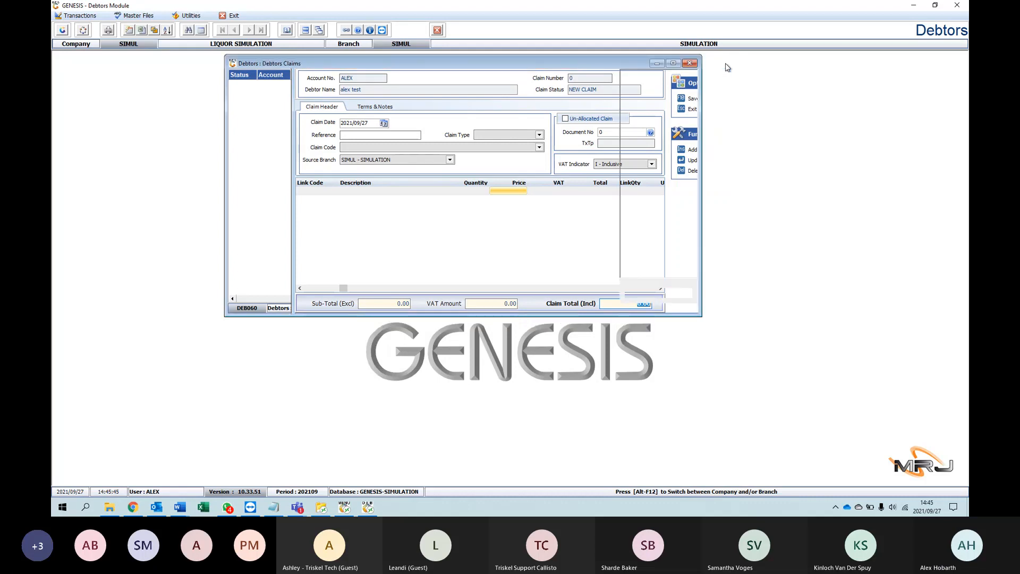
pyautogui.click(725, 63)
pyautogui.click(707, 63)
# Step: Open Document Allocations, load the test debtor's open item debits, and close the screen without allocating anything
pyautogui.click(80, 16)
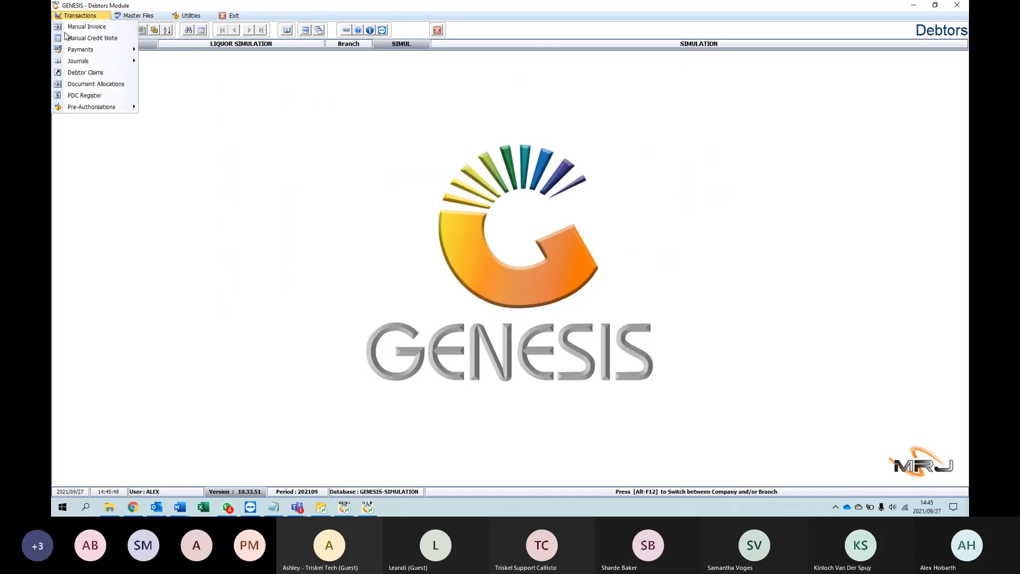
pyautogui.click(101, 85)
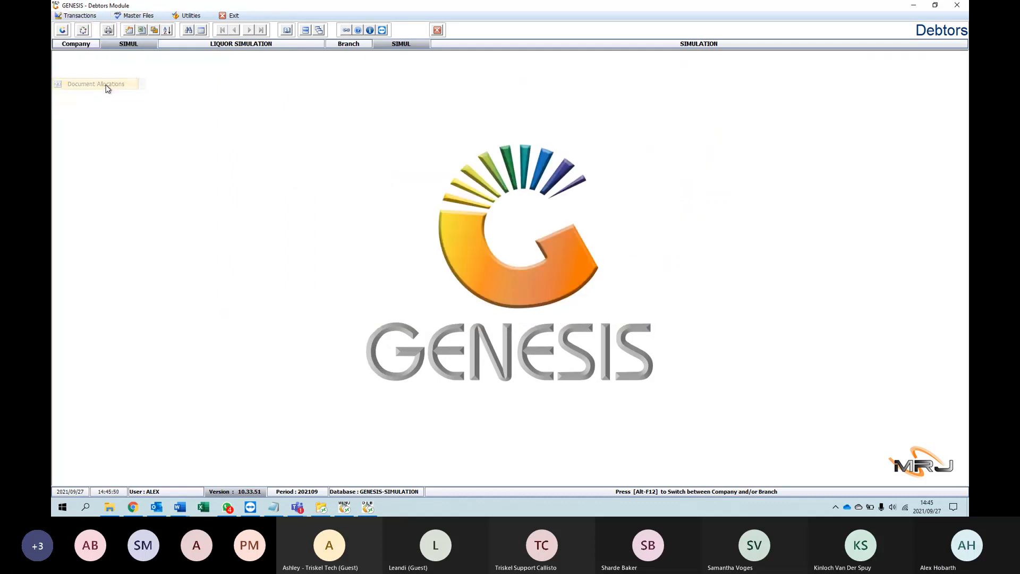
pyautogui.click(381, 82)
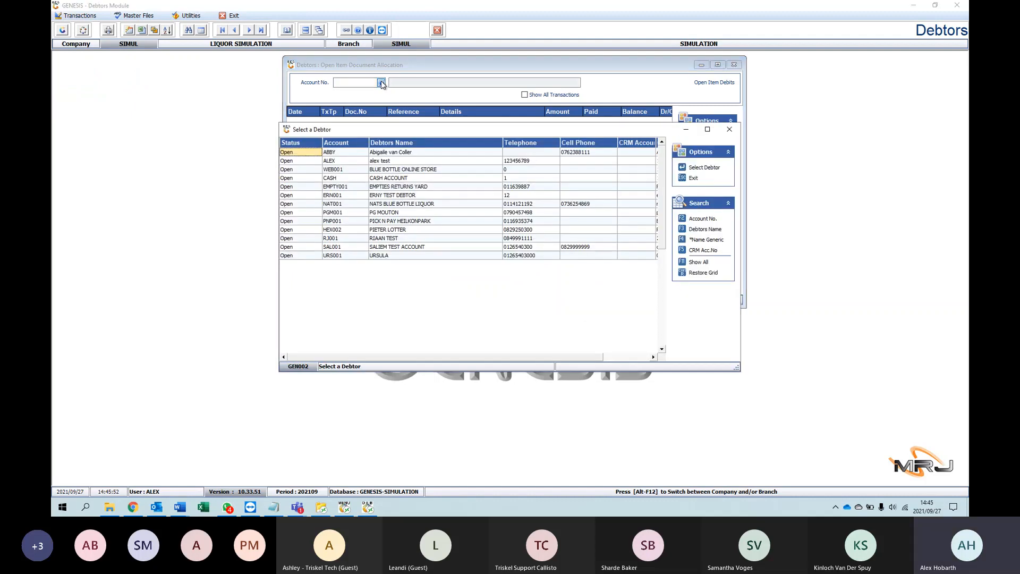
pyautogui.doubleClick(347, 159)
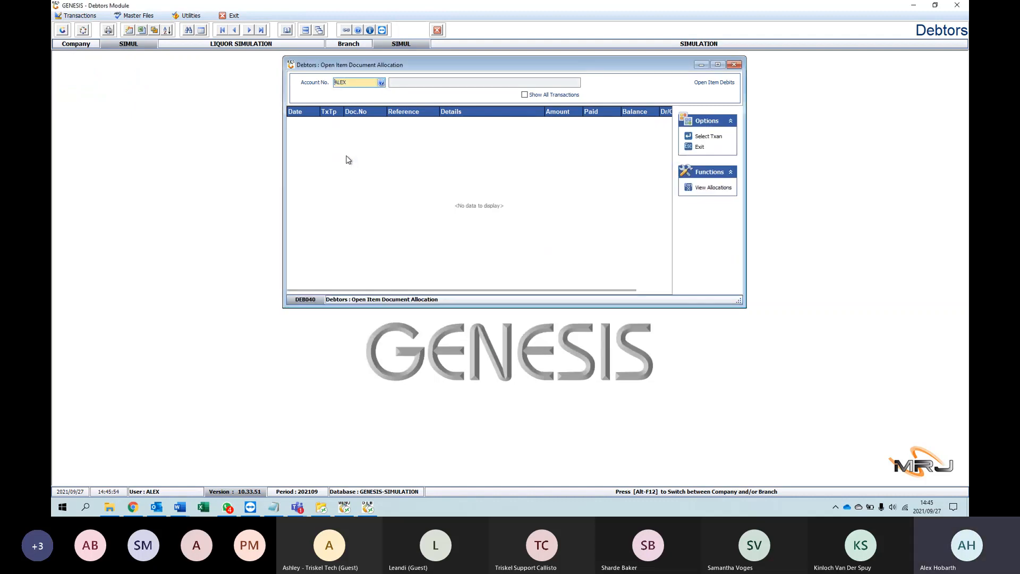
pyautogui.press('Return')
pyautogui.click(380, 83)
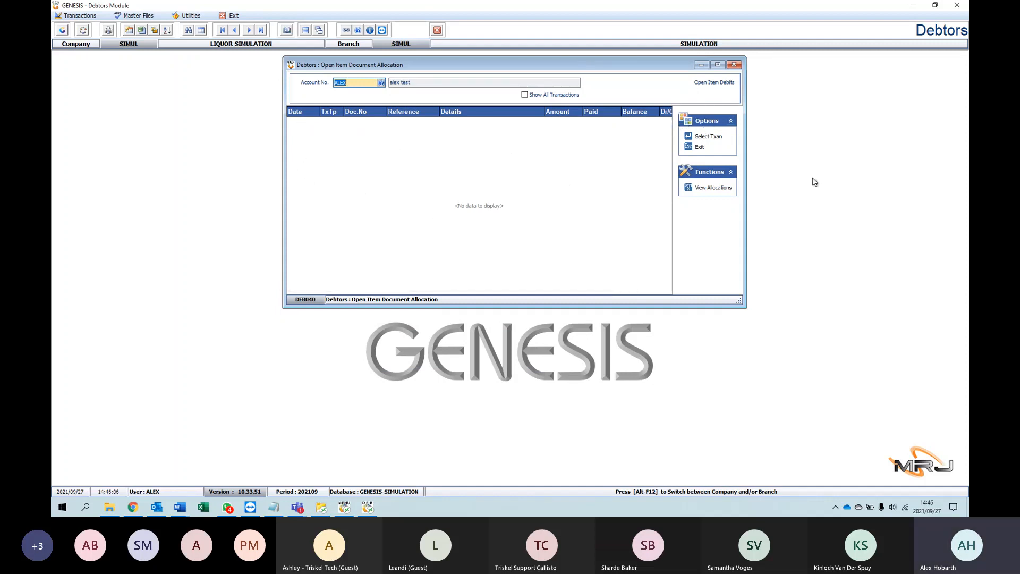
pyautogui.click(735, 65)
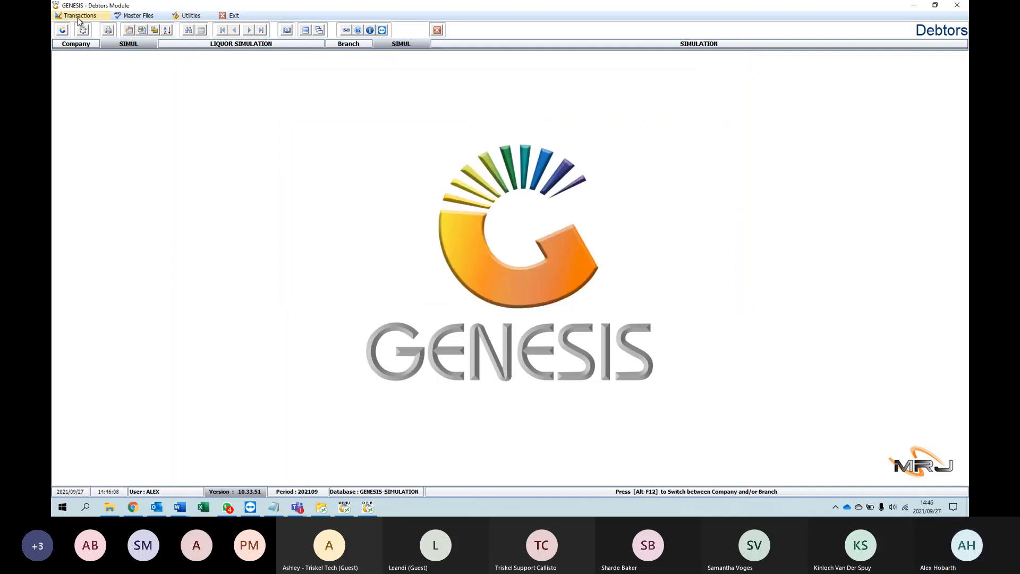
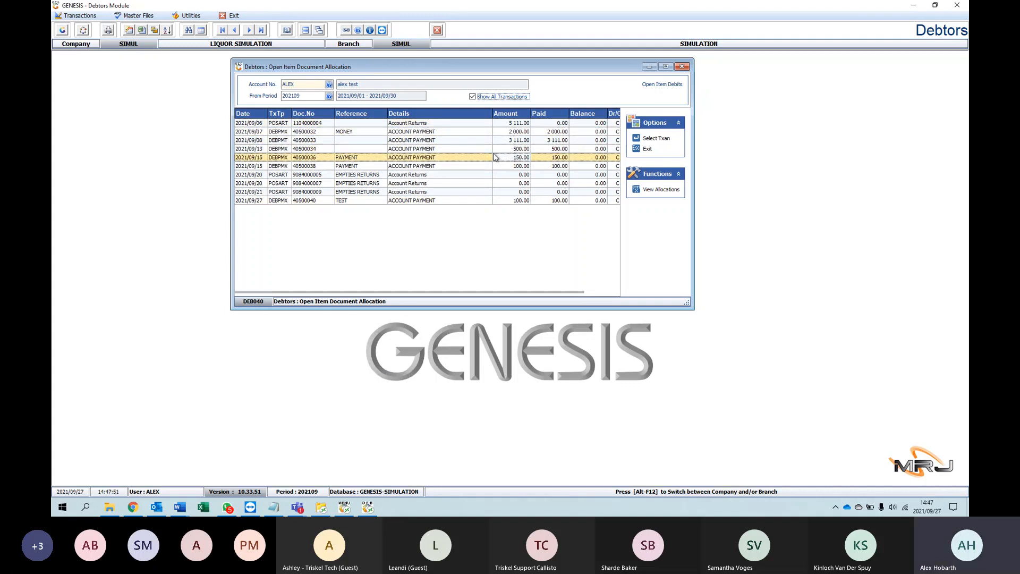
# Step: View the allocations of the 150.00 account payment dated 2021/09/15, and reposition the allocations window over the transaction list
pyautogui.click(650, 190)
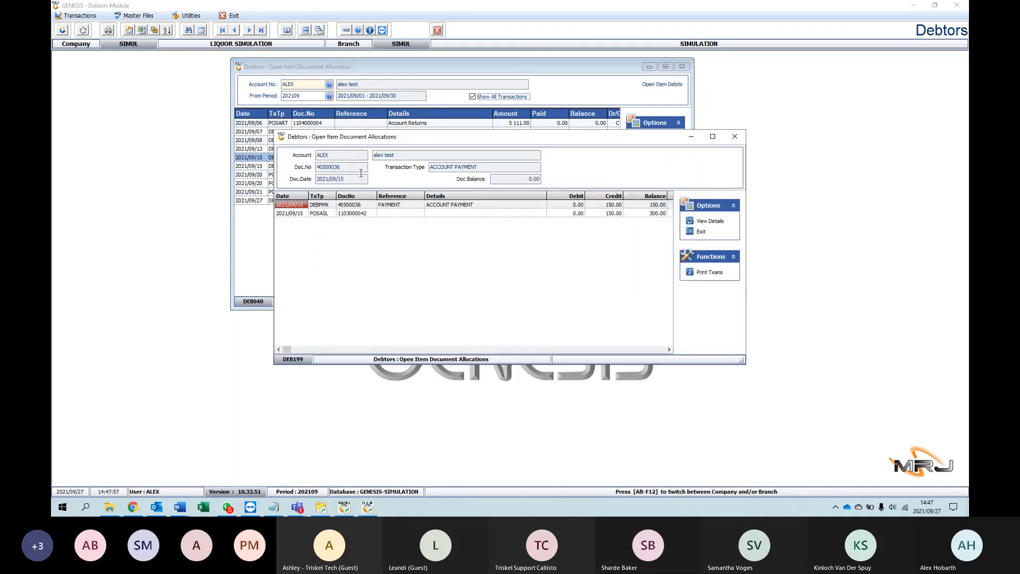
pyautogui.moveTo(415, 142); pyautogui.dragTo(374, 210)
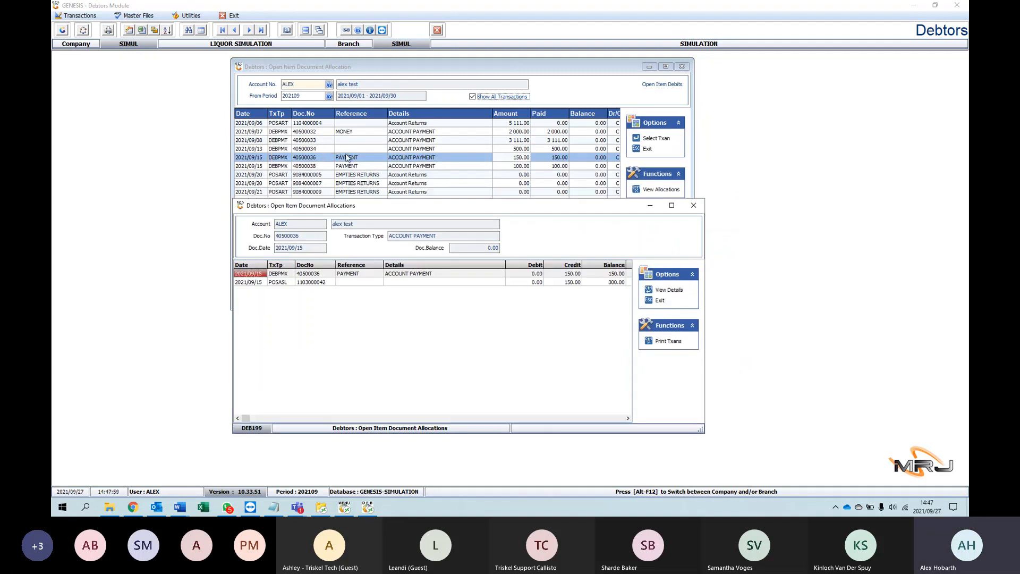
pyautogui.click(638, 190)
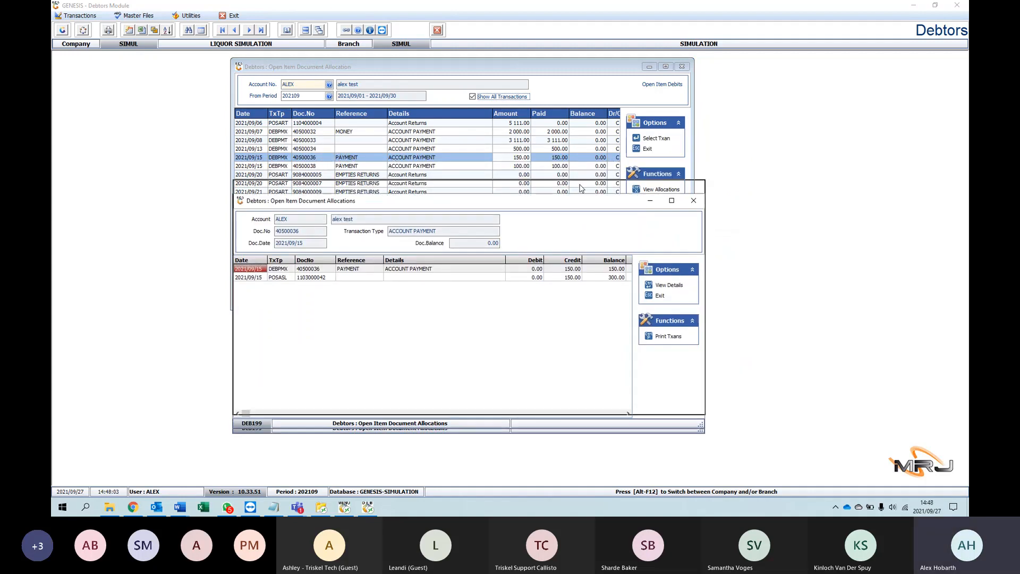
pyautogui.click(276, 195)
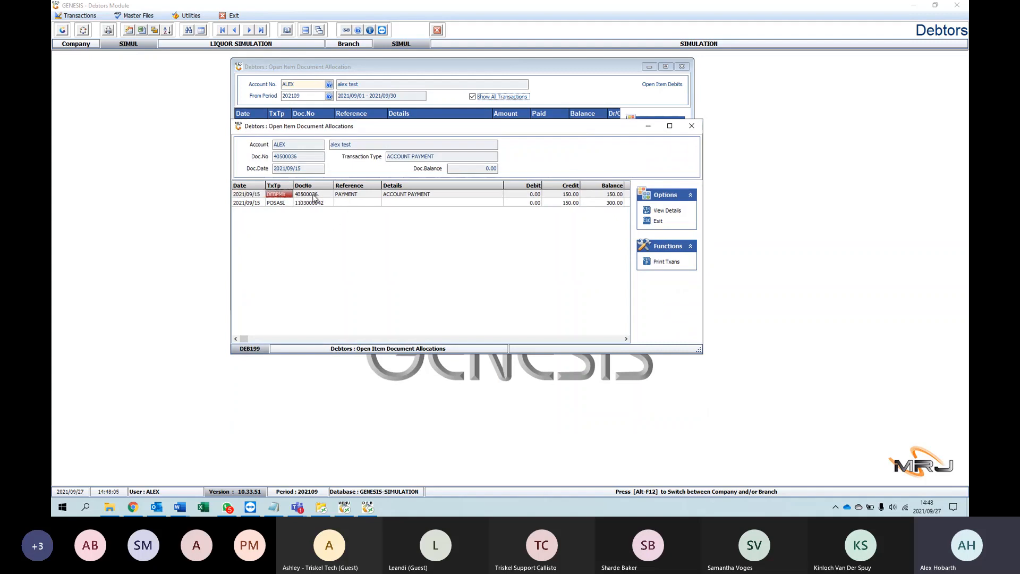
# Step: Examine the allocation lines' document number, details, credit, balance and RecID columns, and close the allocations window
pyautogui.click(314, 198)
pyautogui.press('Right')
pyautogui.press('Right')
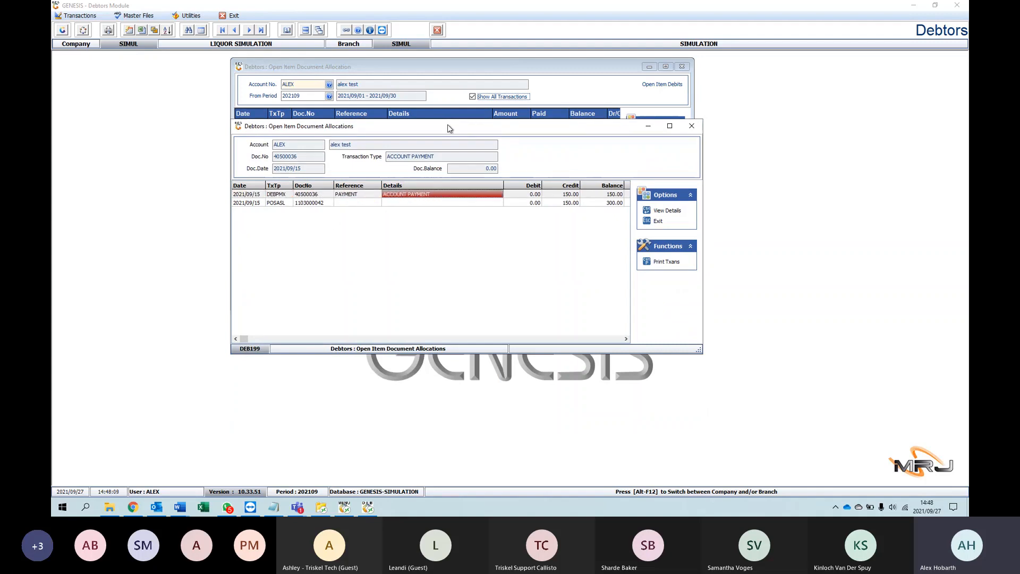
pyautogui.press('Right')
pyautogui.press('Right')
pyautogui.press('Right')
pyautogui.press('Right')
pyautogui.press('Right')
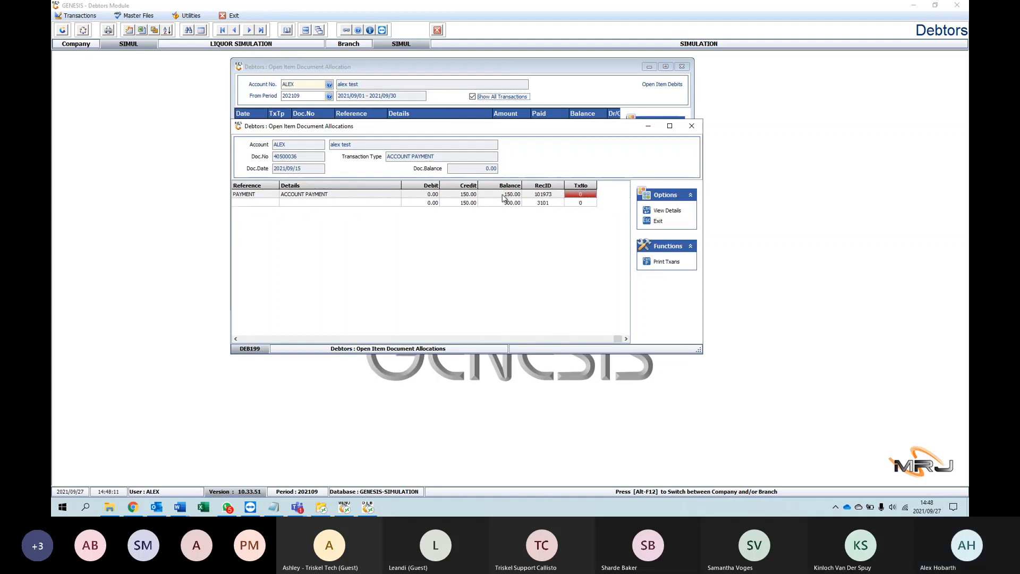
pyautogui.click(502, 195)
pyautogui.click(497, 203)
pyautogui.click(462, 203)
pyautogui.click(470, 196)
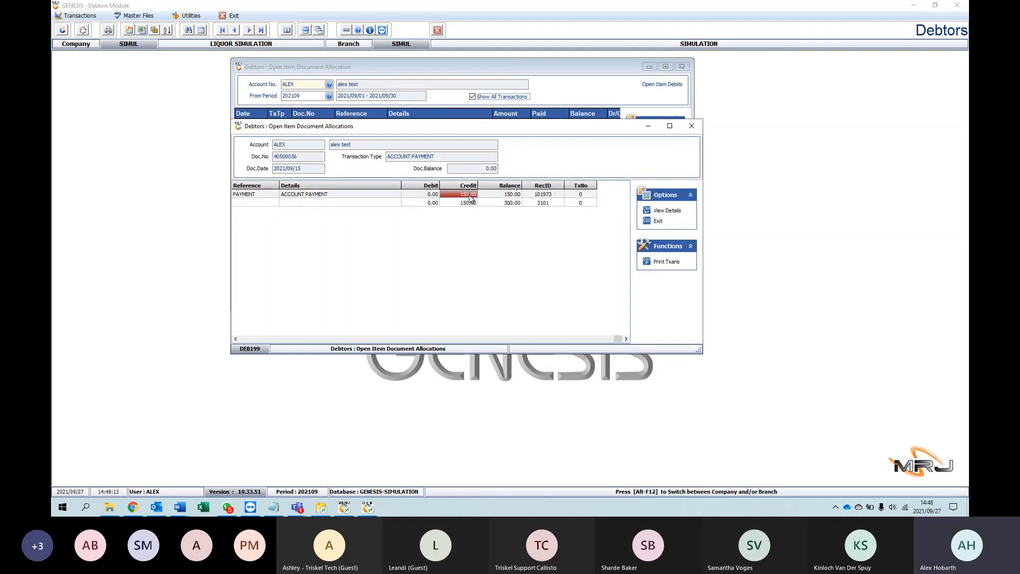
pyautogui.click(543, 195)
pyautogui.click(236, 339)
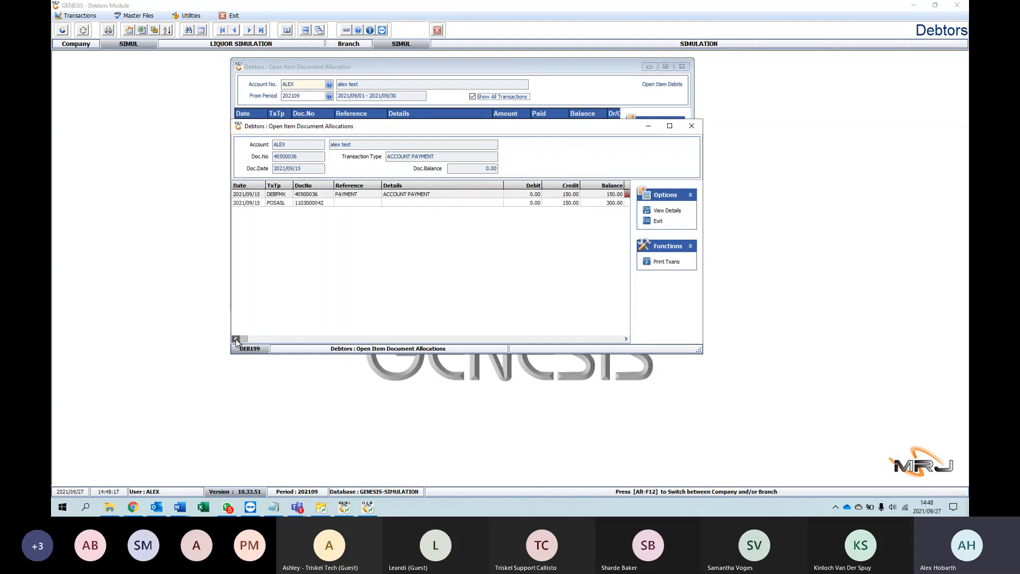
pyautogui.click(691, 126)
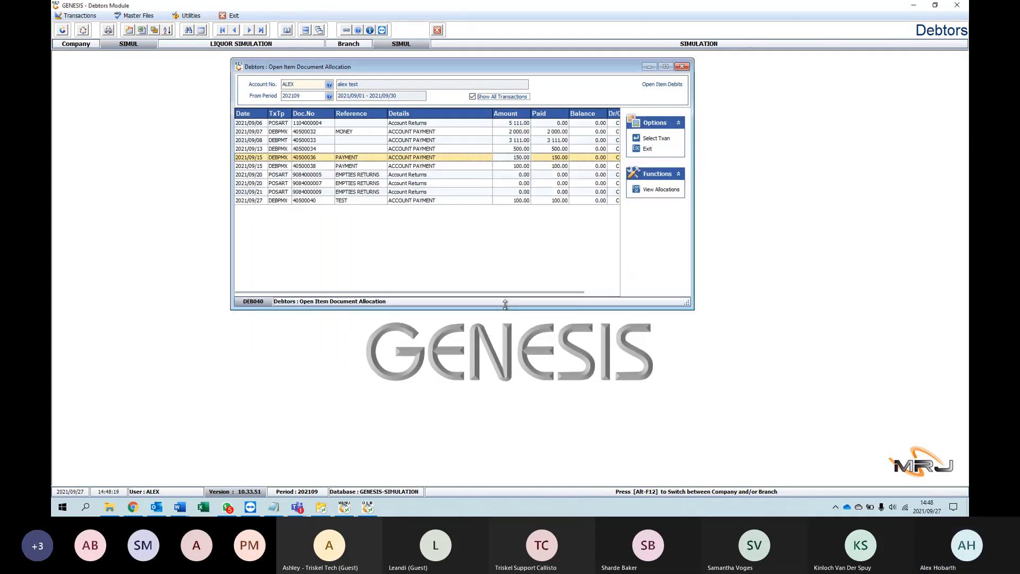
# Step: Close Open Item Document Allocation and open the test debtor's record in Debtors Master Maintenance
pyautogui.click(461, 141)
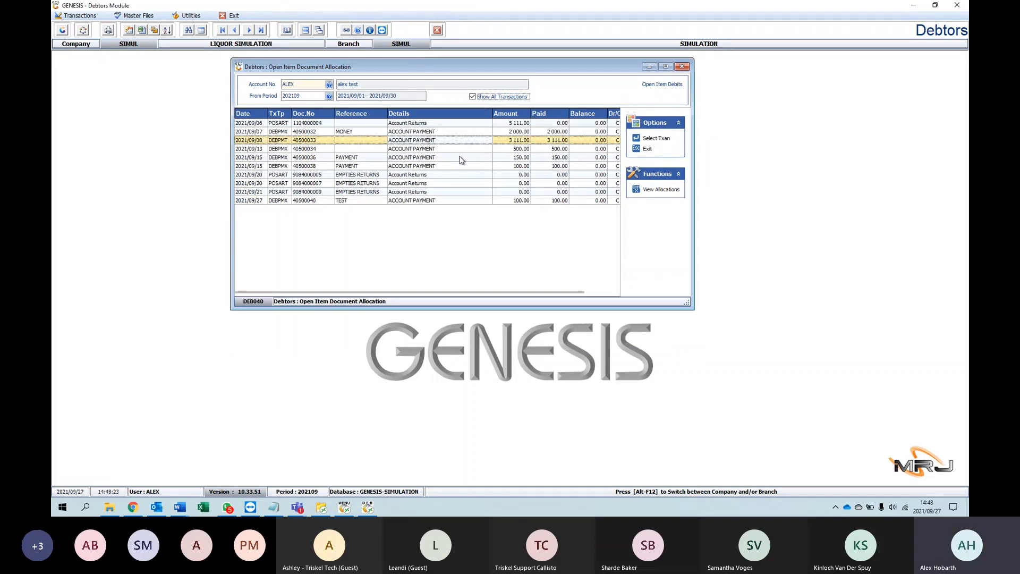
pyautogui.click(682, 67)
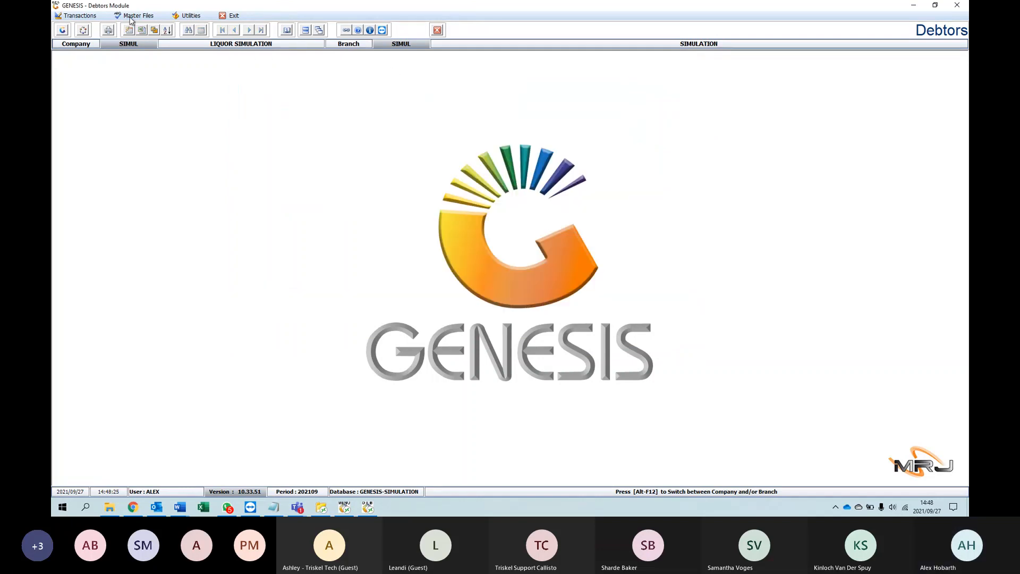
pyautogui.click(137, 15)
pyautogui.click(153, 27)
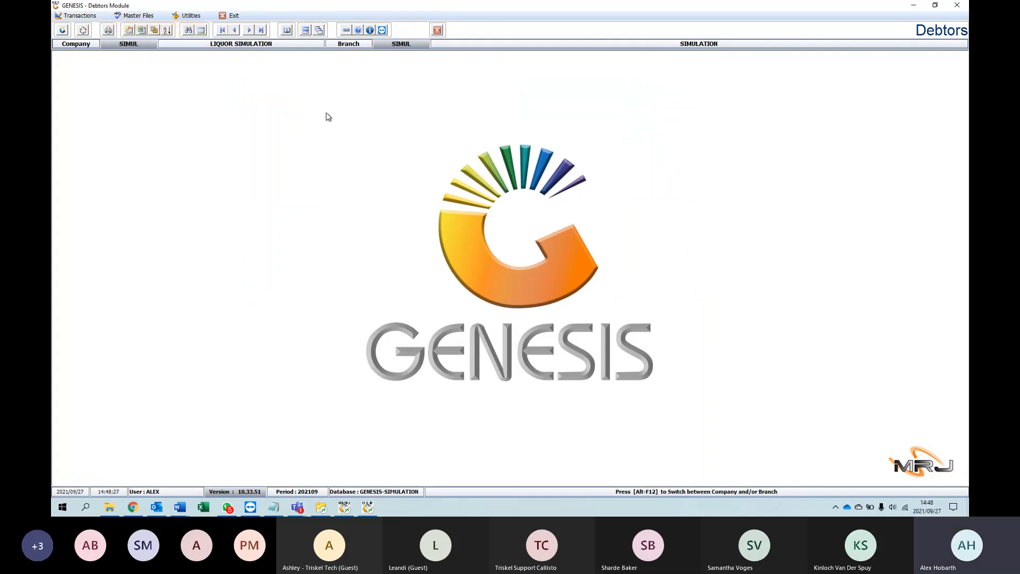
pyautogui.click(354, 96)
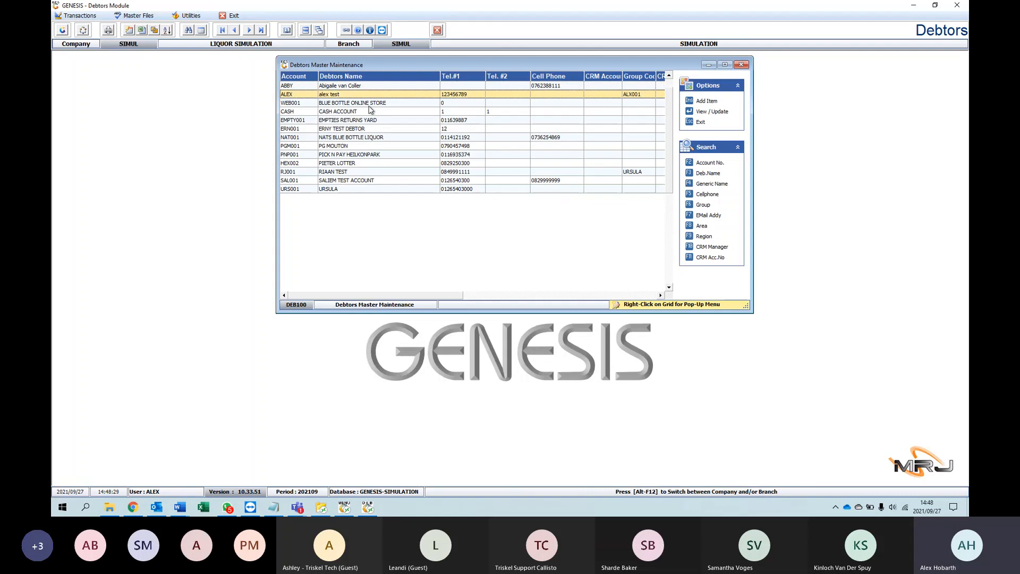
pyautogui.press('Return')
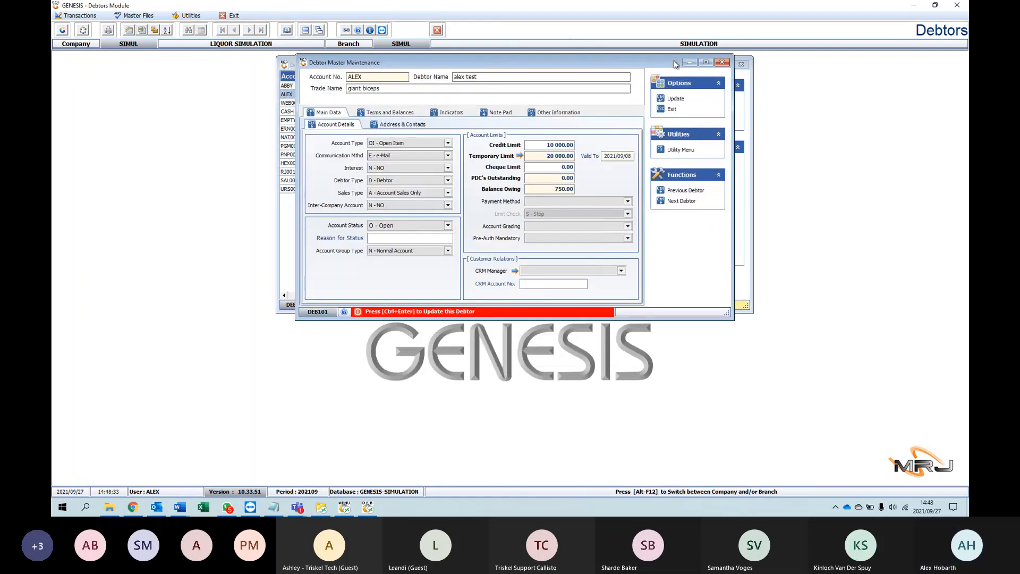
pyautogui.moveTo(635, 59); pyautogui.dragTo(648, 97)
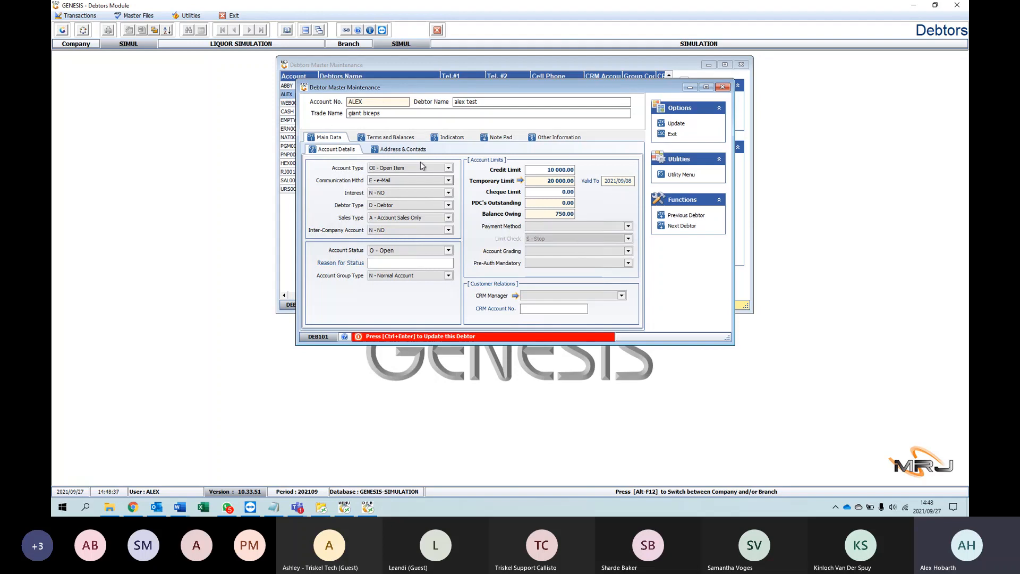
# Step: Open the Transaction Statement from the test debtor's utility functions
pyautogui.click(679, 175)
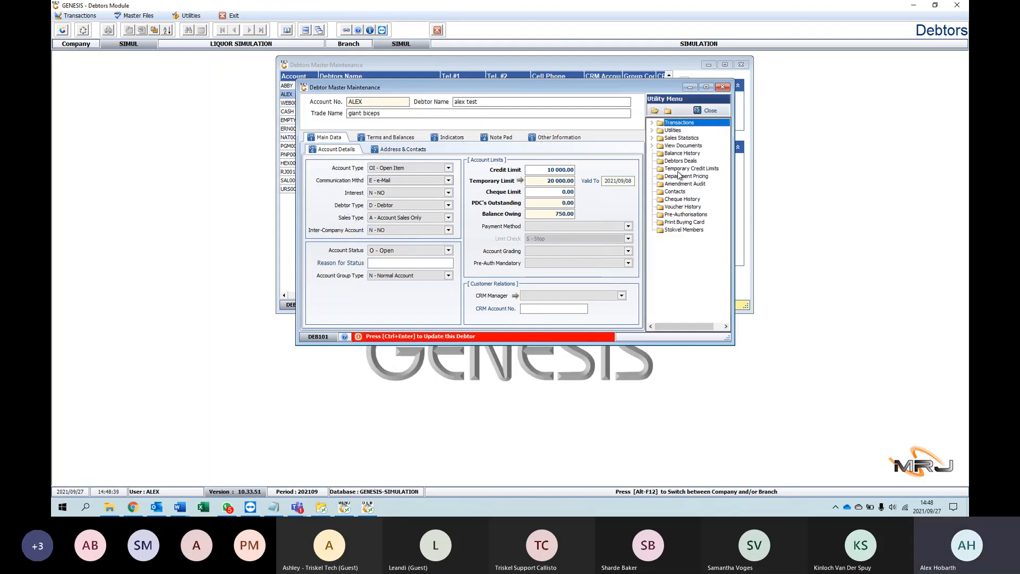
pyautogui.click(652, 123)
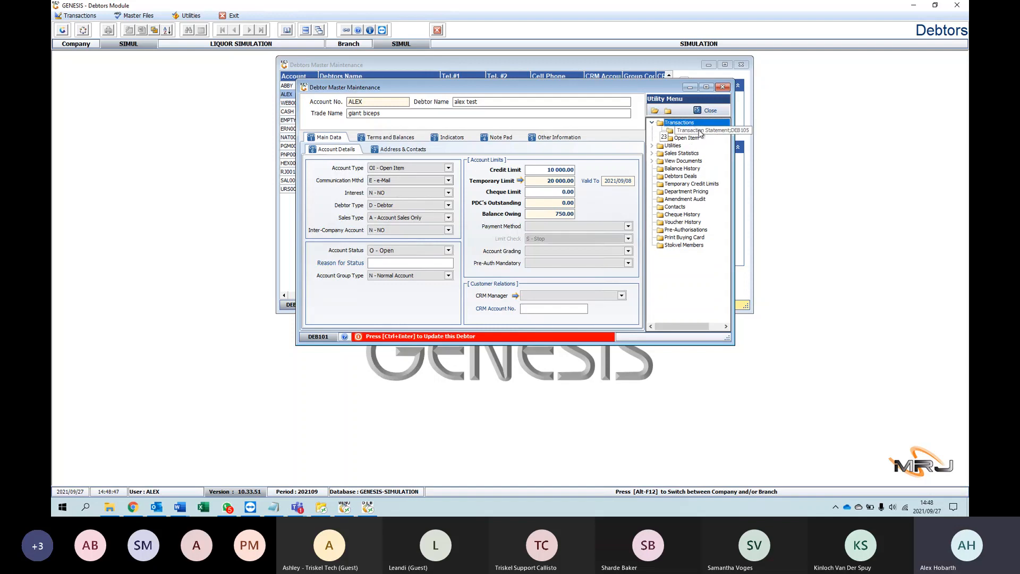
pyautogui.doubleClick(704, 132)
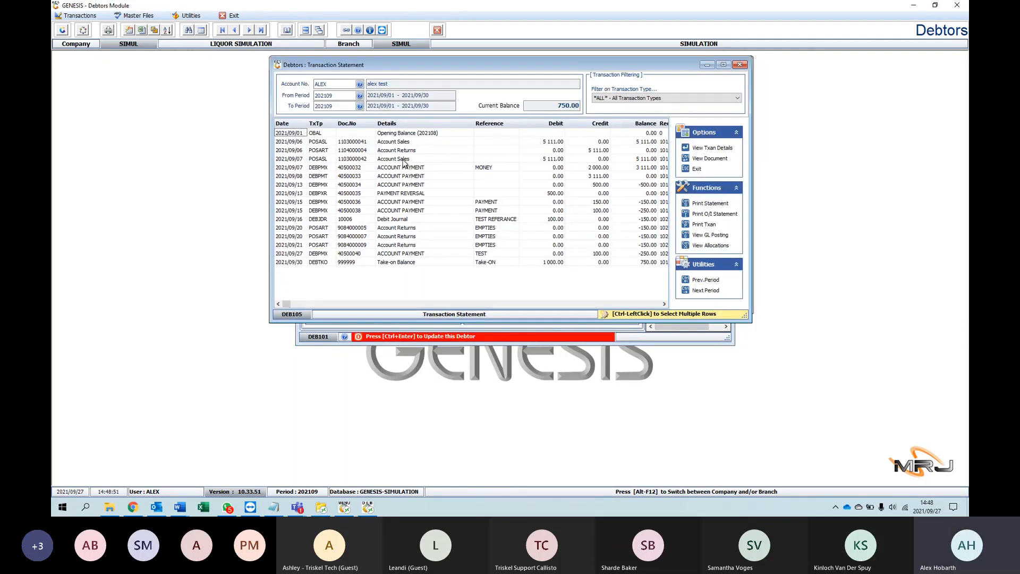
# Step: Examine the period 202109 statement lines from the opening balance to the take-on balance, including sales, returns, payments and the payment reversal
pyautogui.click(405, 133)
pyautogui.press('Down')
pyautogui.press('Down')
pyautogui.press('Down')
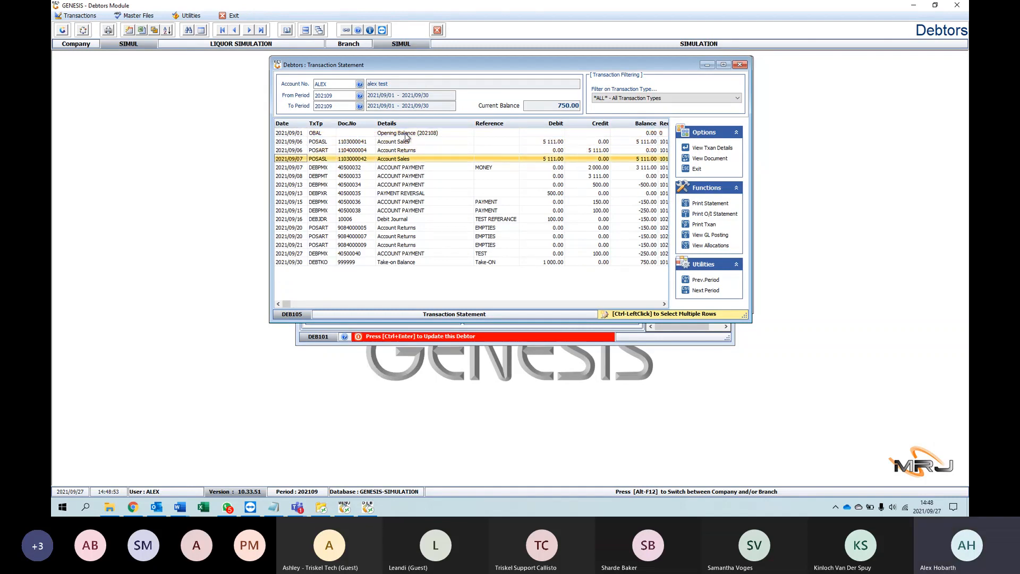
pyautogui.press('Down')
pyautogui.press('Down')
pyautogui.press('Down')
pyautogui.press('Down')
pyautogui.press('Down')
pyautogui.press('Down')
pyautogui.press('Down')
pyautogui.press('Down')
pyautogui.press('Down')
pyautogui.press('Down')
pyautogui.press('Down')
pyautogui.press('Down')
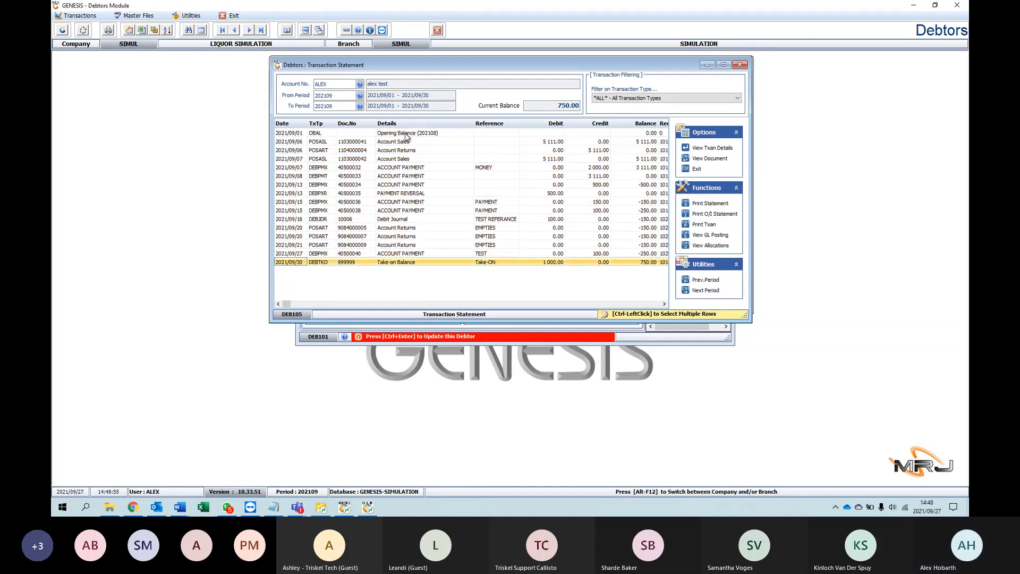
pyautogui.press('Up')
pyautogui.press('Up')
pyautogui.press('Up')
pyautogui.press('Up')
pyautogui.press('Up')
pyautogui.press('Up')
pyautogui.press('Up')
pyautogui.press('Up')
pyautogui.press('Up')
pyautogui.press('Up')
pyautogui.press('Up')
pyautogui.press('Up')
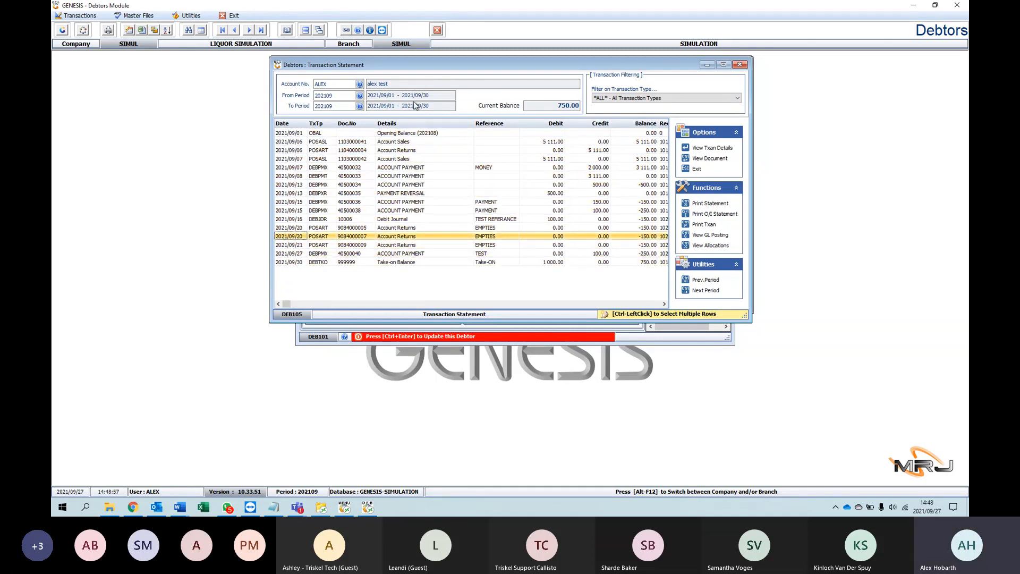
pyautogui.press('Up')
pyautogui.press('Up')
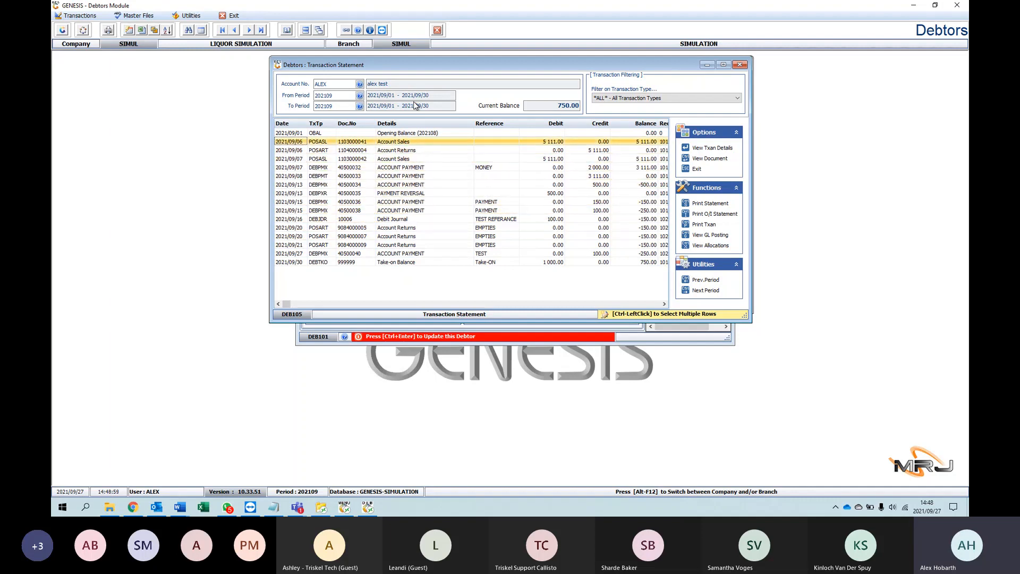
pyautogui.press('Down')
pyautogui.press('Down')
pyautogui.press('Down')
pyautogui.press('Down')
pyautogui.press('Down')
pyautogui.press('Down')
pyautogui.press('Down')
pyautogui.press('Down')
pyautogui.press('Down')
pyautogui.press('Down')
pyautogui.press('Down')
pyautogui.press('Down')
pyautogui.press('Down')
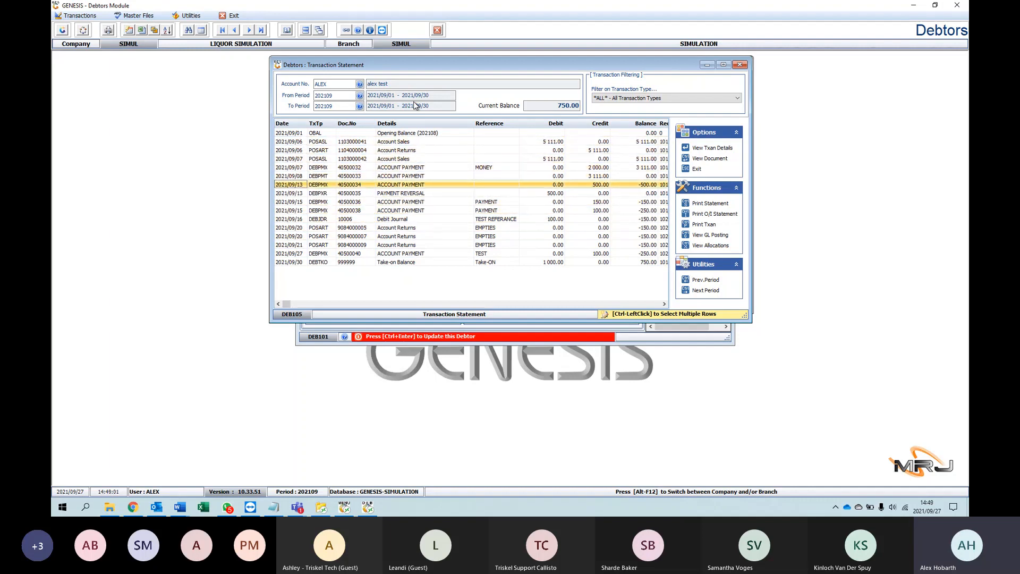
pyautogui.press('Up')
pyautogui.press('Up')
pyautogui.press('Up')
pyautogui.press('Up')
pyautogui.press('Up')
pyautogui.press('Up')
pyautogui.press('Up')
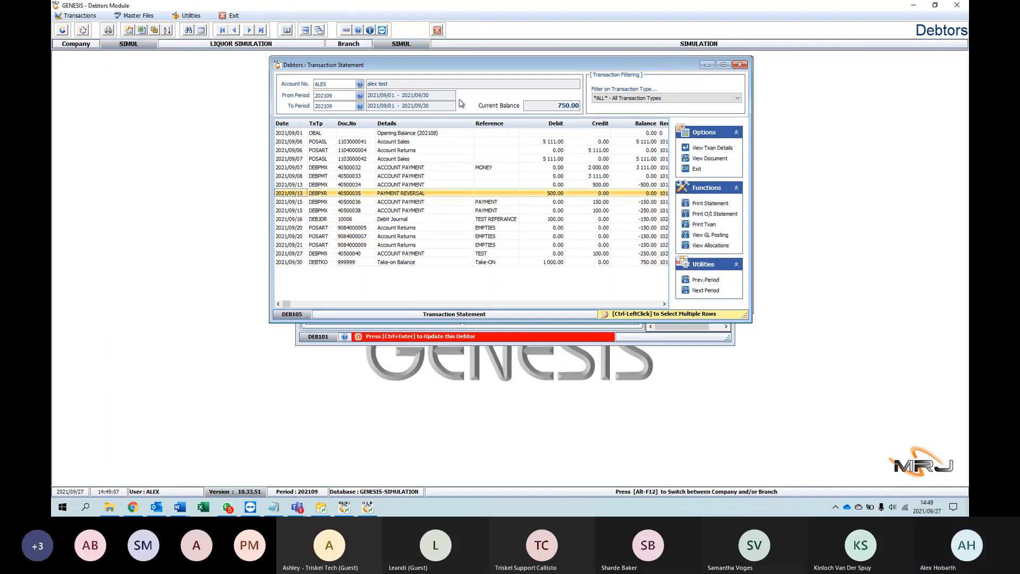
pyautogui.press('Up')
pyautogui.press('Up')
pyautogui.press('Up')
pyautogui.press('Up')
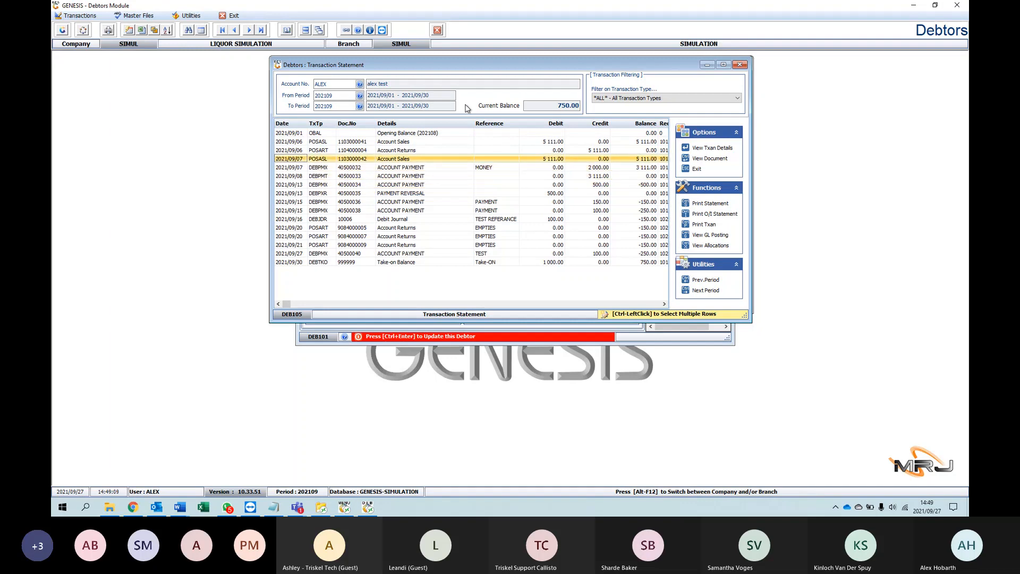
pyautogui.press('Up')
pyautogui.press('Up')
pyautogui.press('Up')
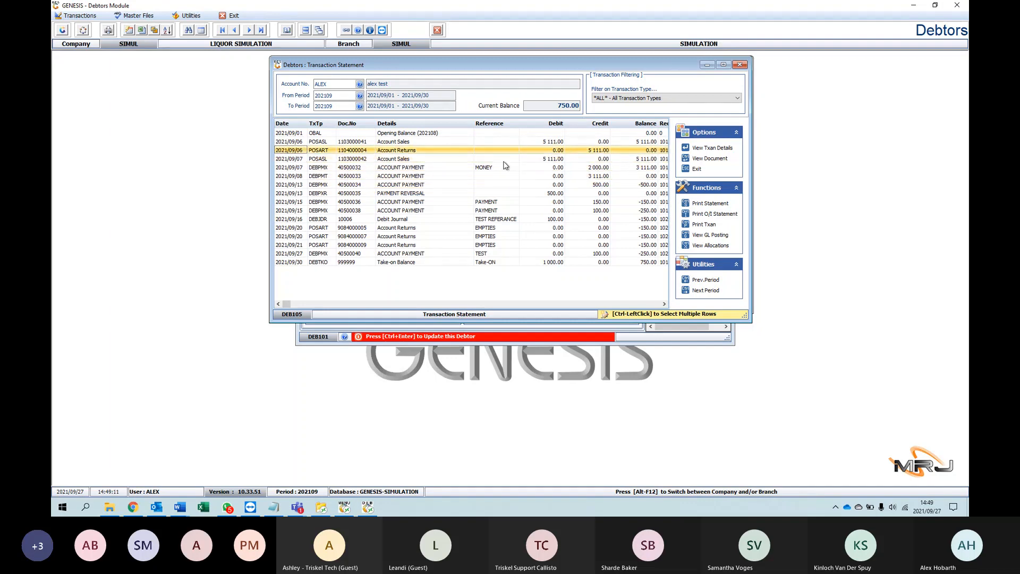
# Step: Generate the printable Debtor Account Statement, review its transactions and aged balances, and close the report viewer
pyautogui.click(711, 204)
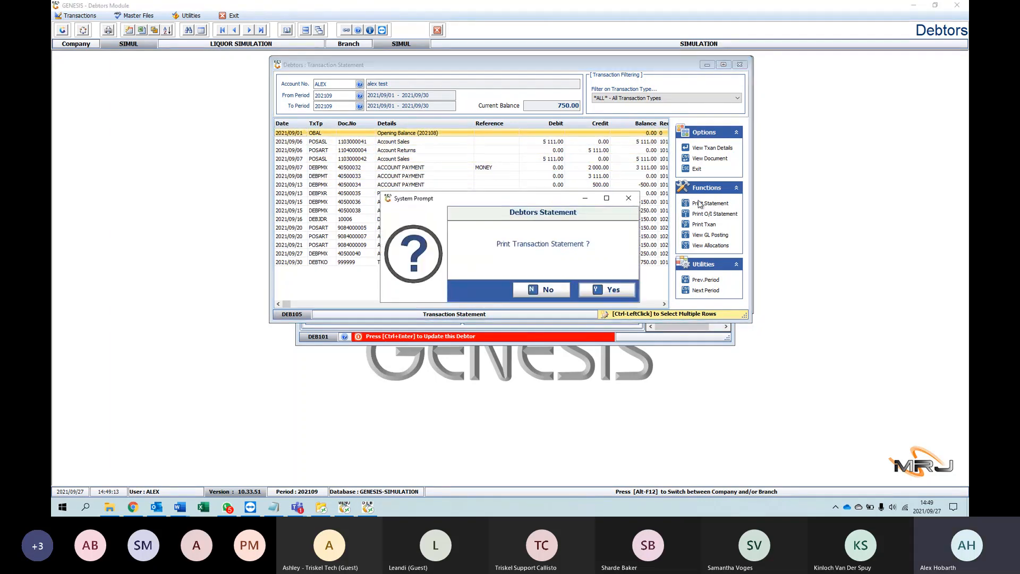
pyautogui.click(607, 289)
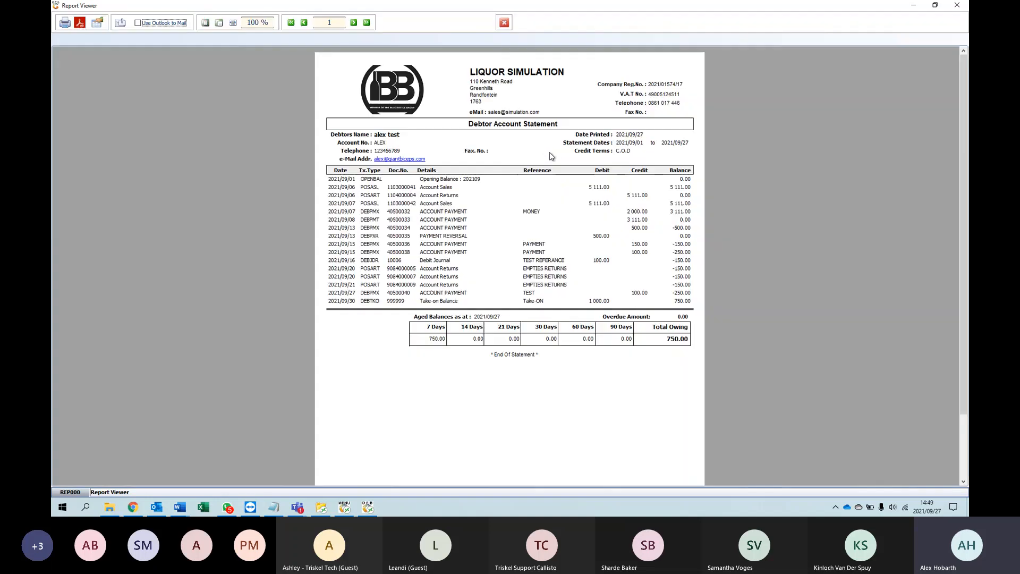
pyautogui.scroll(-3, 429, 161)
pyautogui.scroll(3, 441, 166)
pyautogui.click(504, 22)
# Step: Check the first account sales, account returns and account payment lines in the transaction statement
pyautogui.click(411, 151)
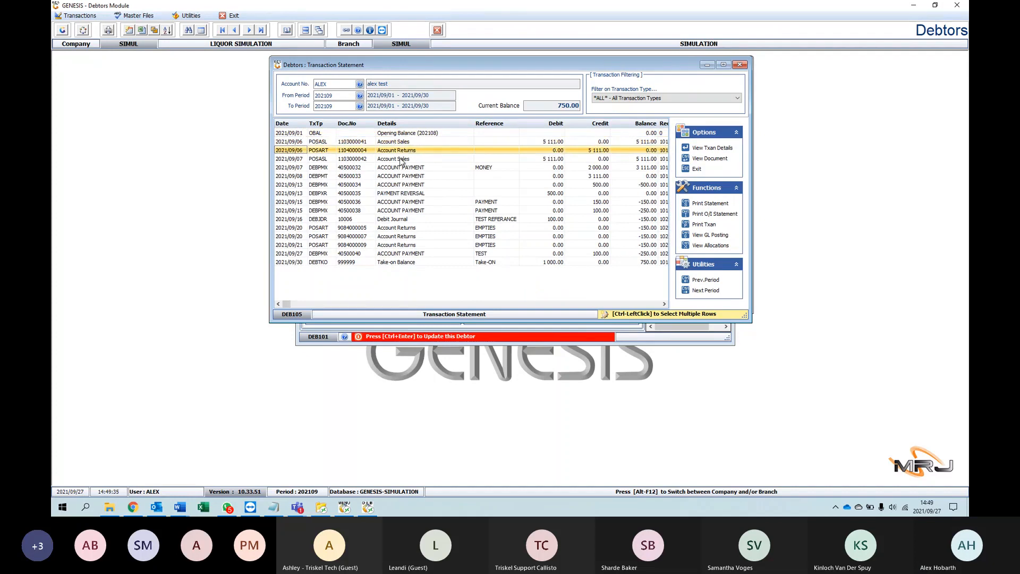
pyautogui.click(399, 159)
pyautogui.click(382, 164)
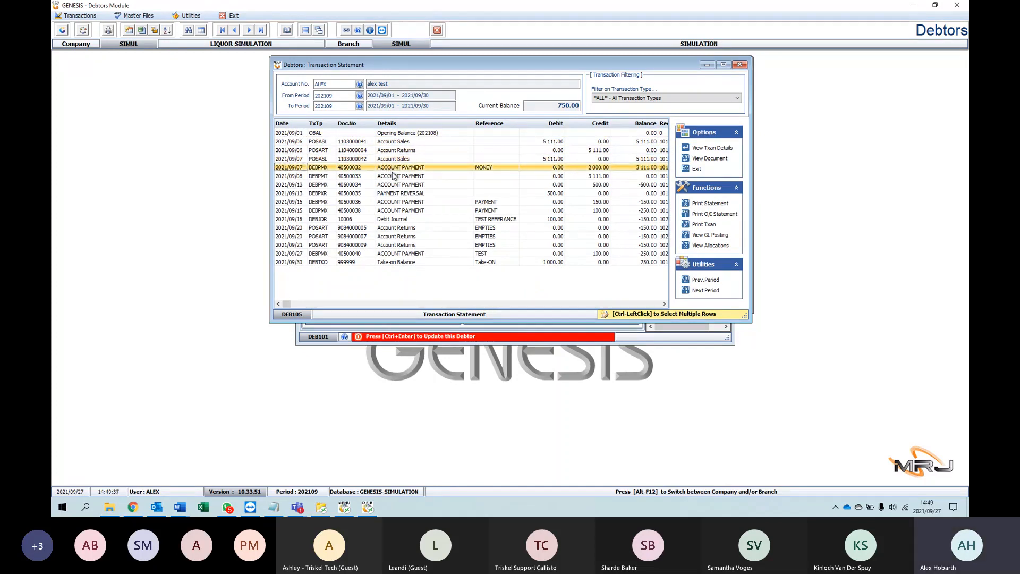
pyautogui.click(429, 142)
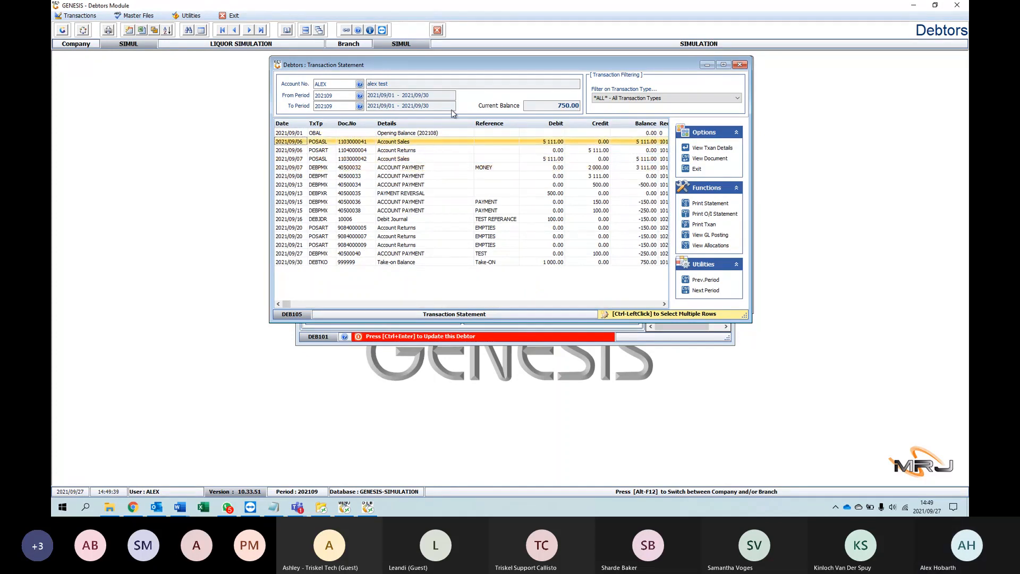
# Step: Browse the accounting periods available for the statement's From Period, and close the period list without selecting one
pyautogui.click(360, 97)
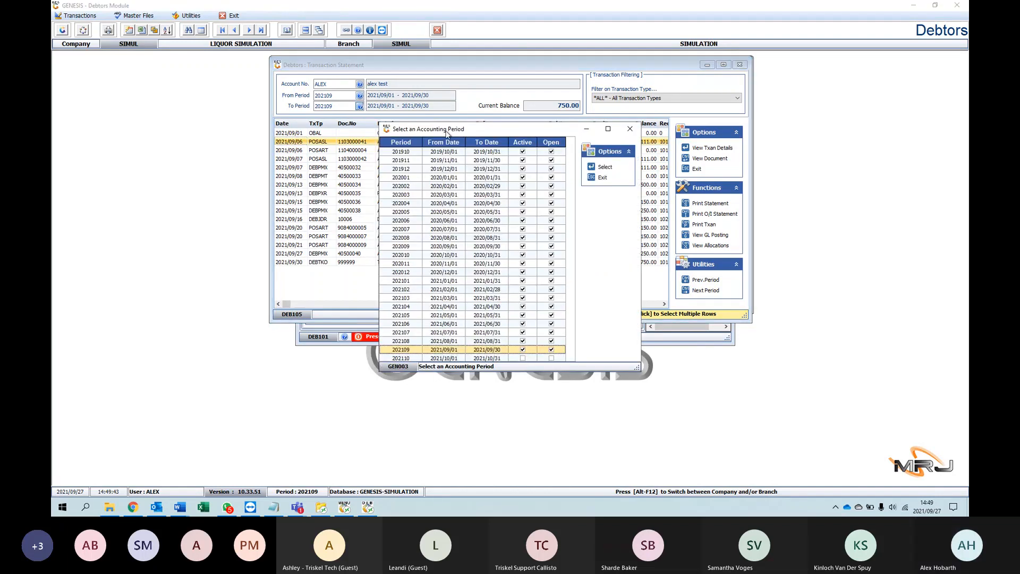
pyautogui.moveTo(447, 133); pyautogui.dragTo(407, 125)
pyautogui.scroll(1, 460, 298)
pyautogui.scroll(14, 486, 239)
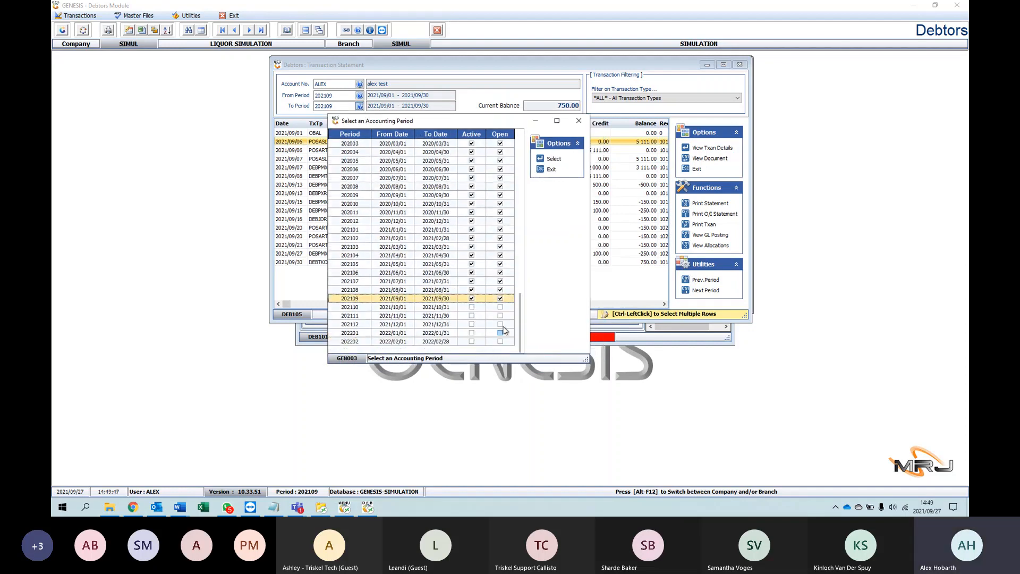
pyautogui.scroll(-12, 481, 177)
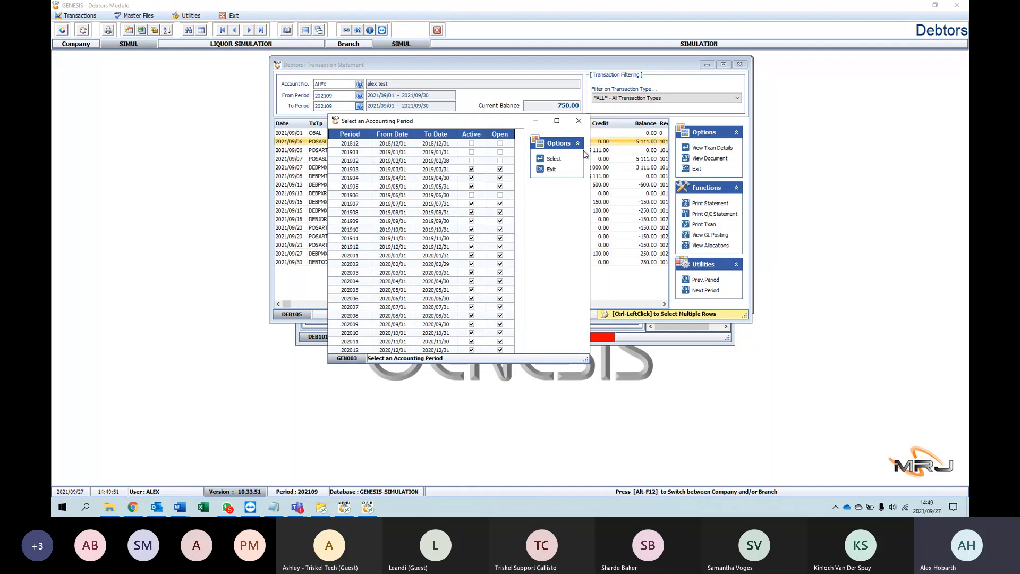
pyautogui.click(578, 120)
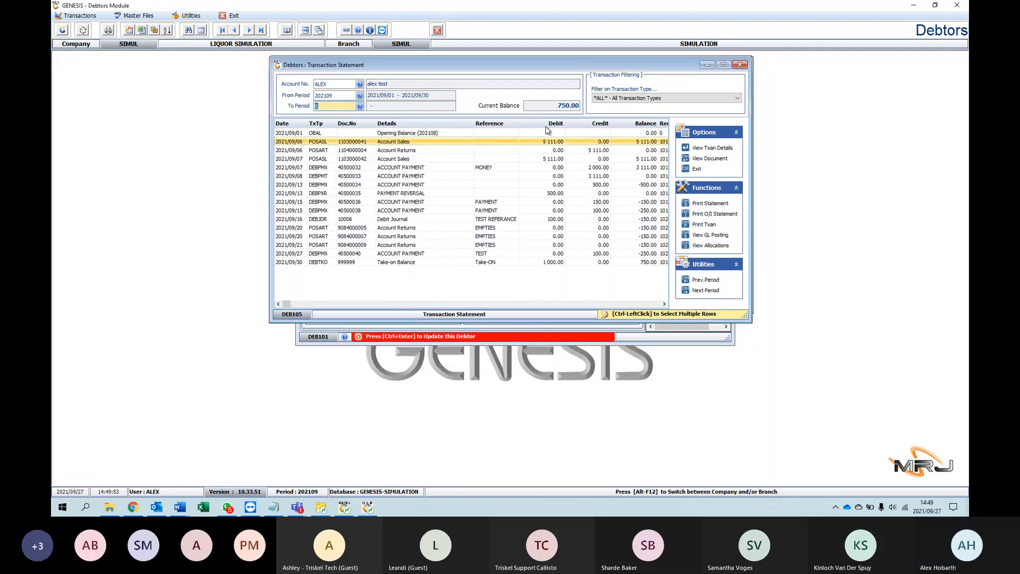
# Step: Browse the transaction type filter options without changing the filter, and view the source document of the first account sales line
pyautogui.click(724, 97)
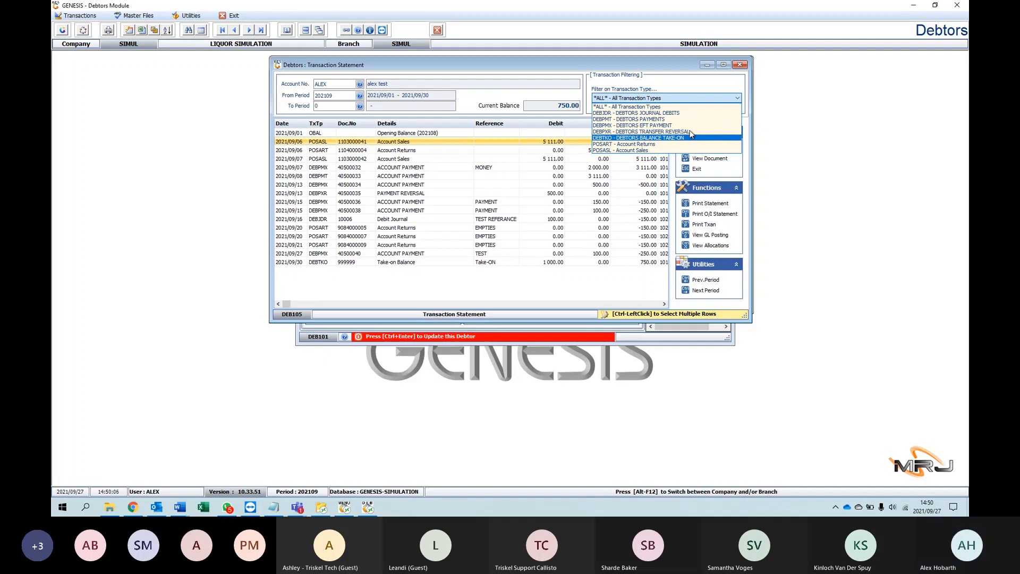
pyautogui.click(696, 100)
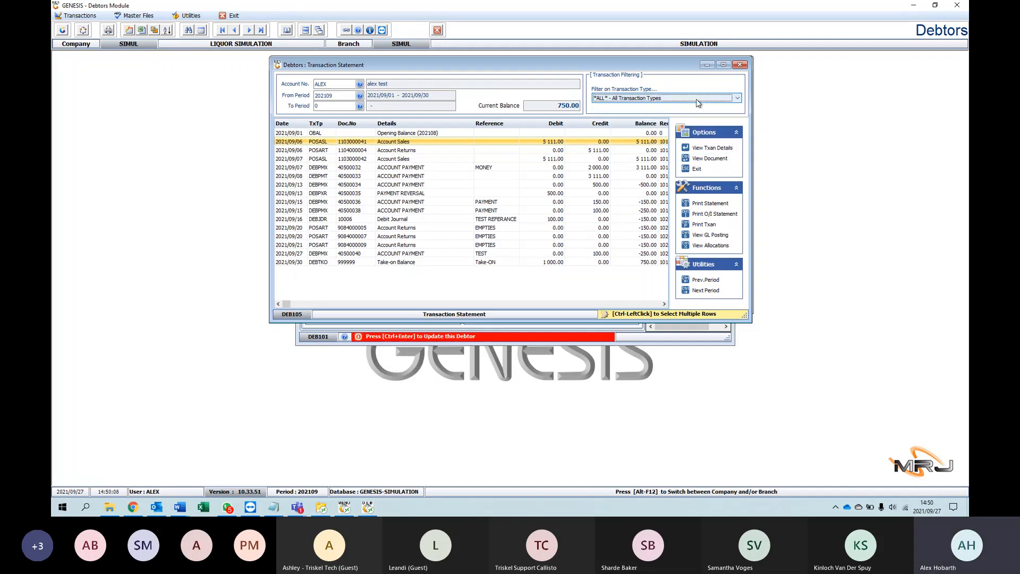
pyautogui.click(723, 159)
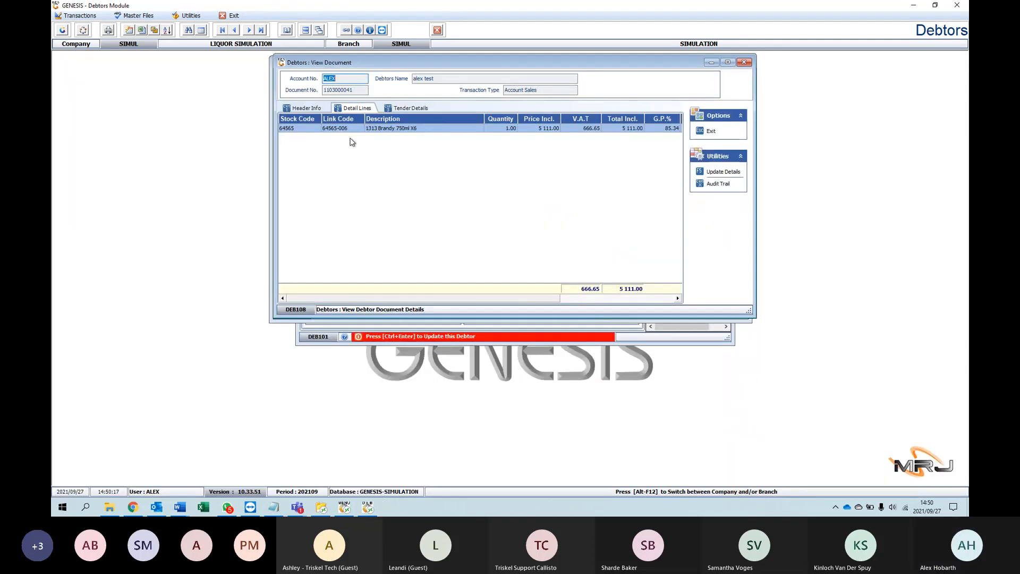
pyautogui.click(741, 62)
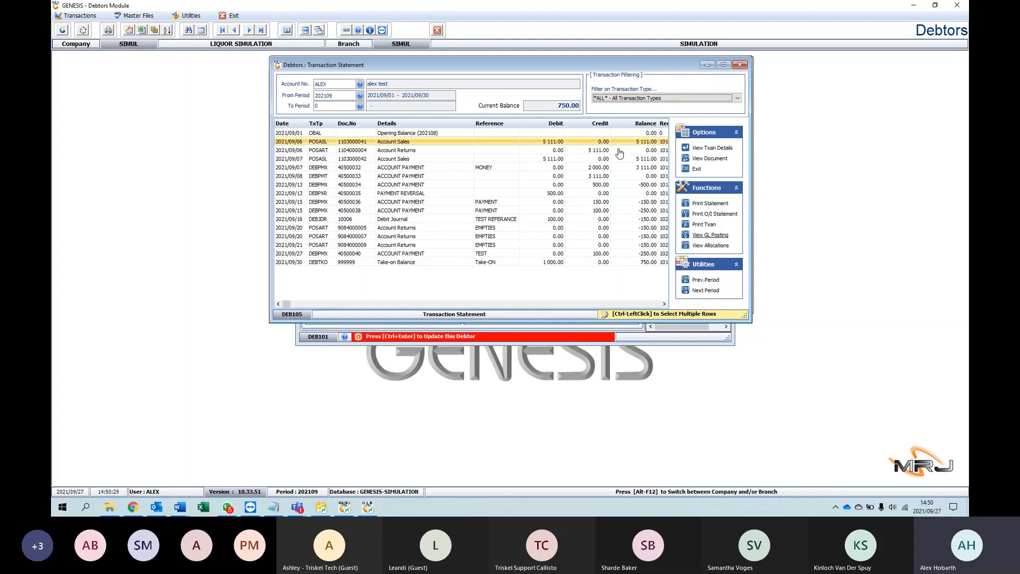
# Step: Examine the general ledger posting of the first account sales line, from Cost of Sales up to Trading Stock, and close the posting trace
pyautogui.click(695, 236)
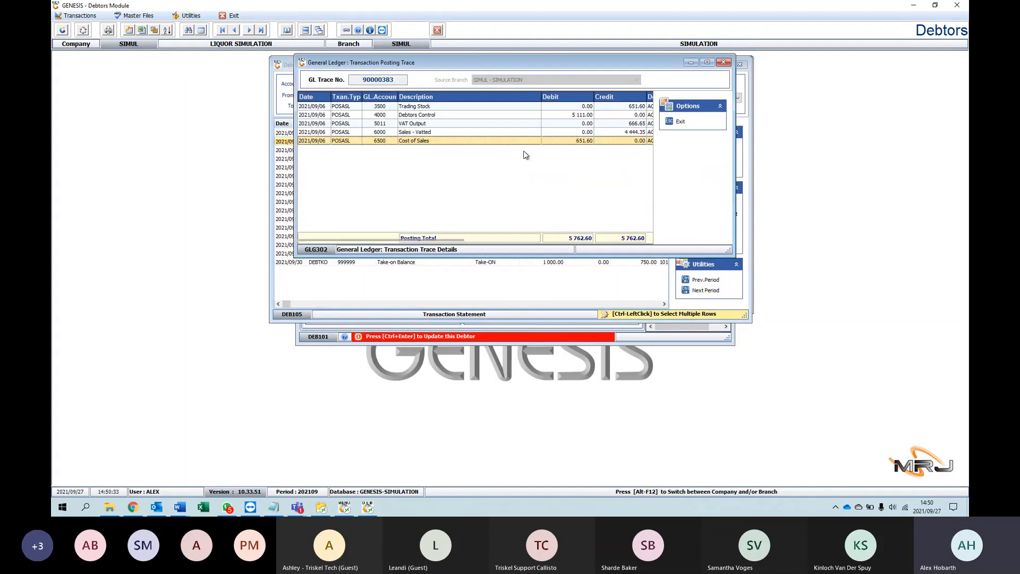
pyautogui.click(424, 131)
pyautogui.click(423, 123)
pyautogui.click(424, 116)
pyautogui.click(423, 107)
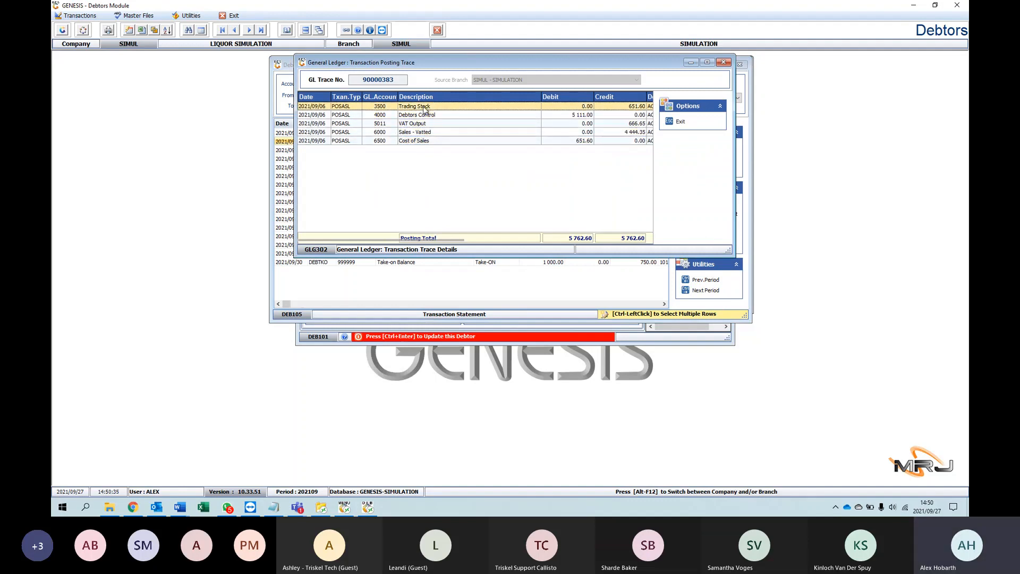
pyautogui.click(723, 62)
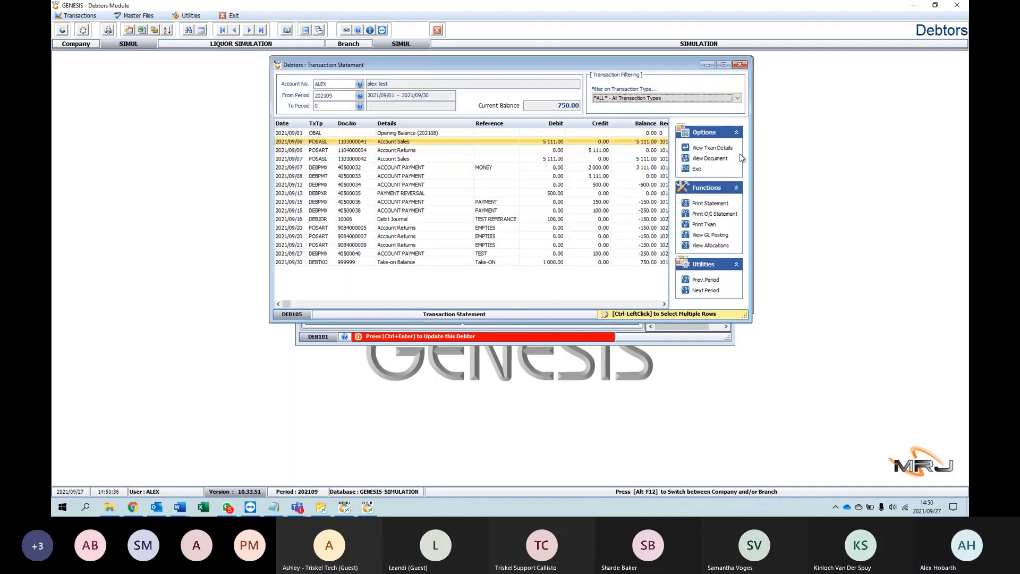
# Step: Check the open item allocations of the first account sales document, and close both the allocations and the transaction statement
pyautogui.click(710, 246)
pyautogui.click(338, 205)
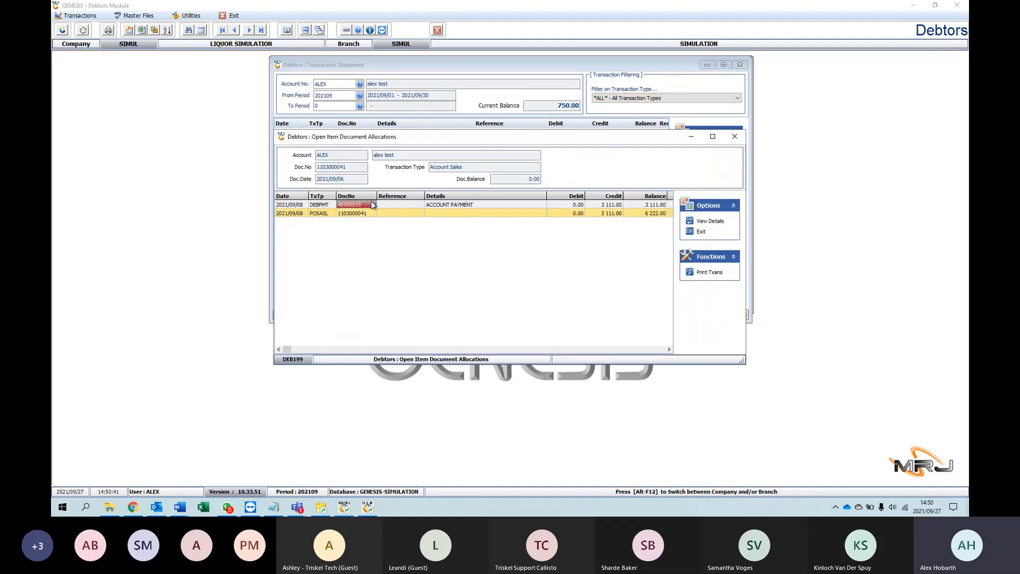
pyautogui.click(467, 212)
pyautogui.click(399, 213)
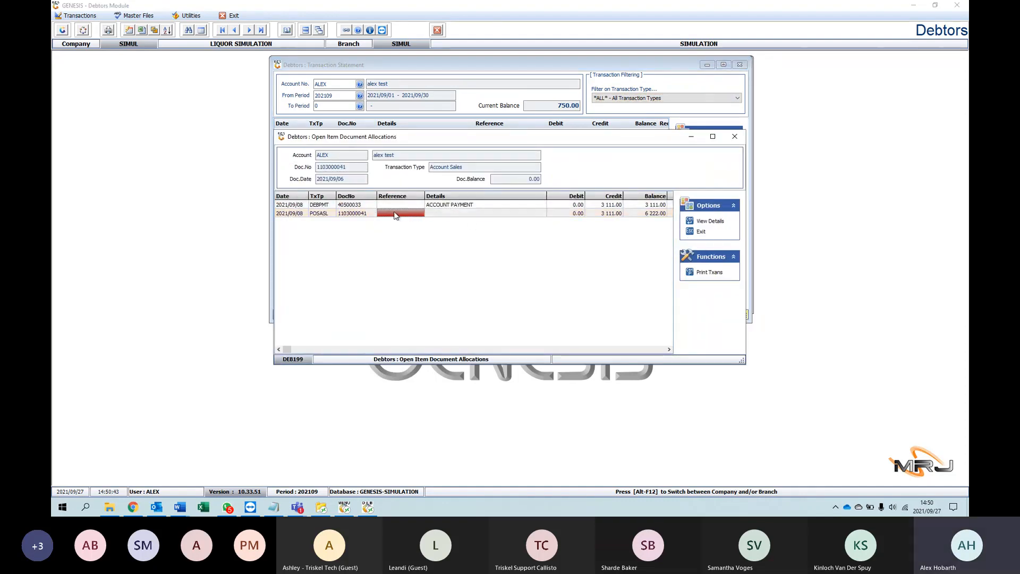
pyautogui.click(735, 136)
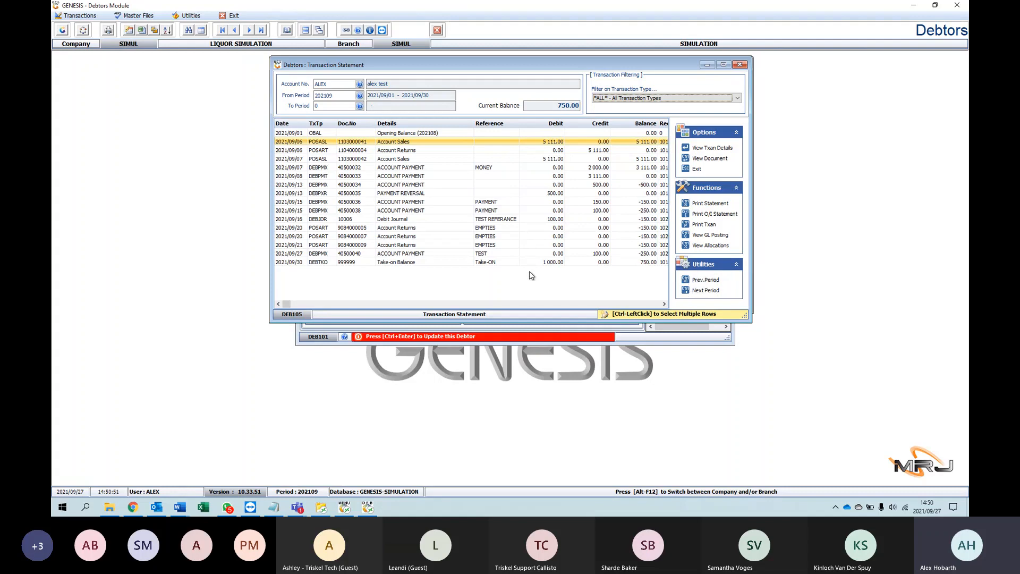
pyautogui.click(739, 64)
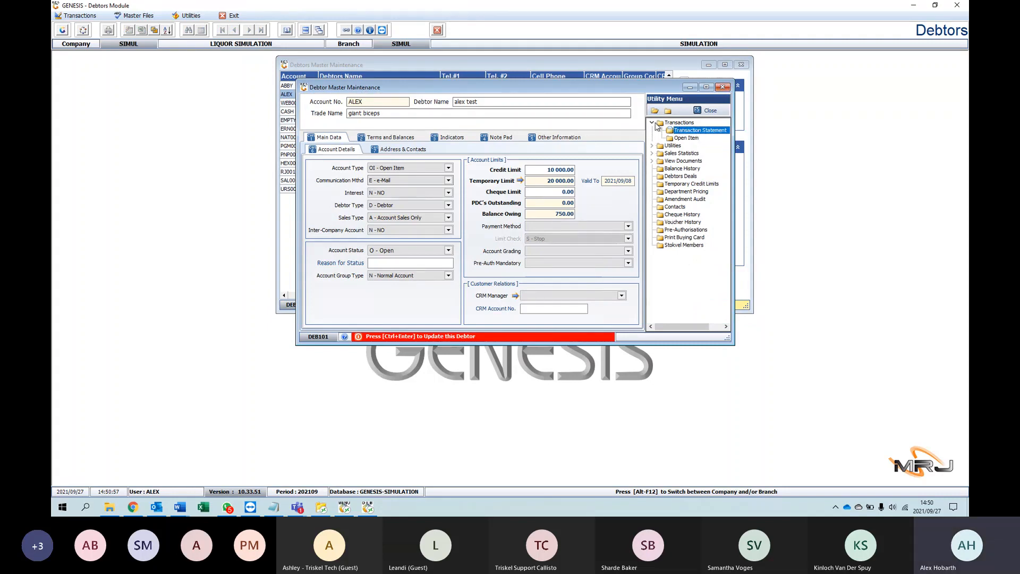
# Step: Open the debtor's Open Items Enquiry and examine the outstanding account sales and debit journal lines
pyautogui.click(689, 139)
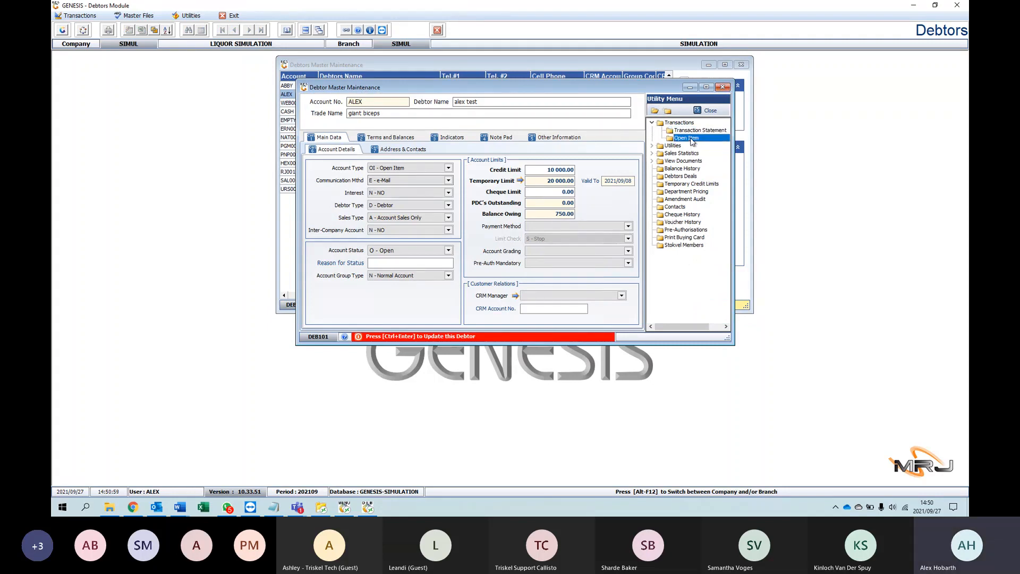
pyautogui.click(688, 139)
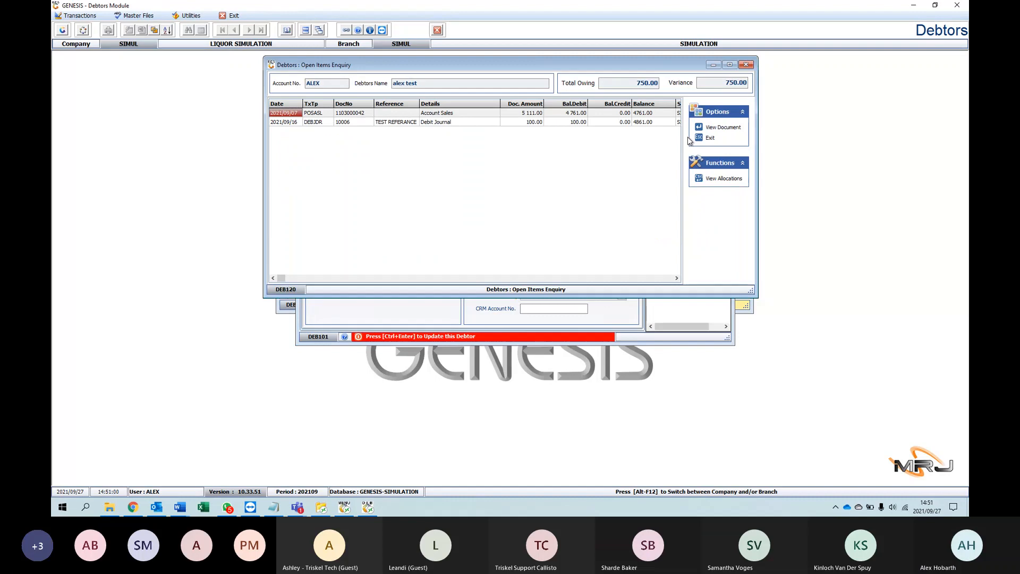
pyautogui.click(746, 64)
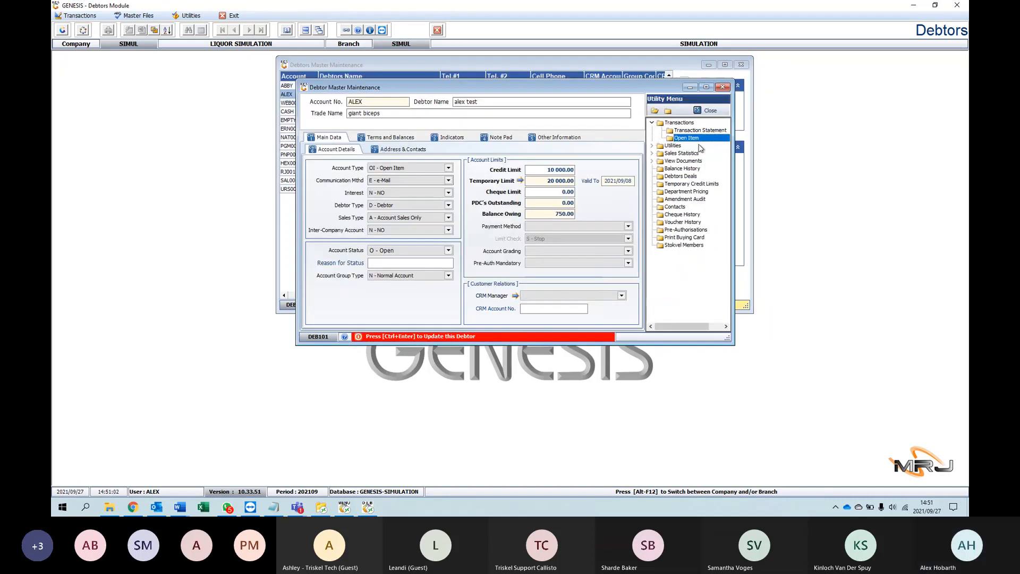
pyautogui.doubleClick(685, 139)
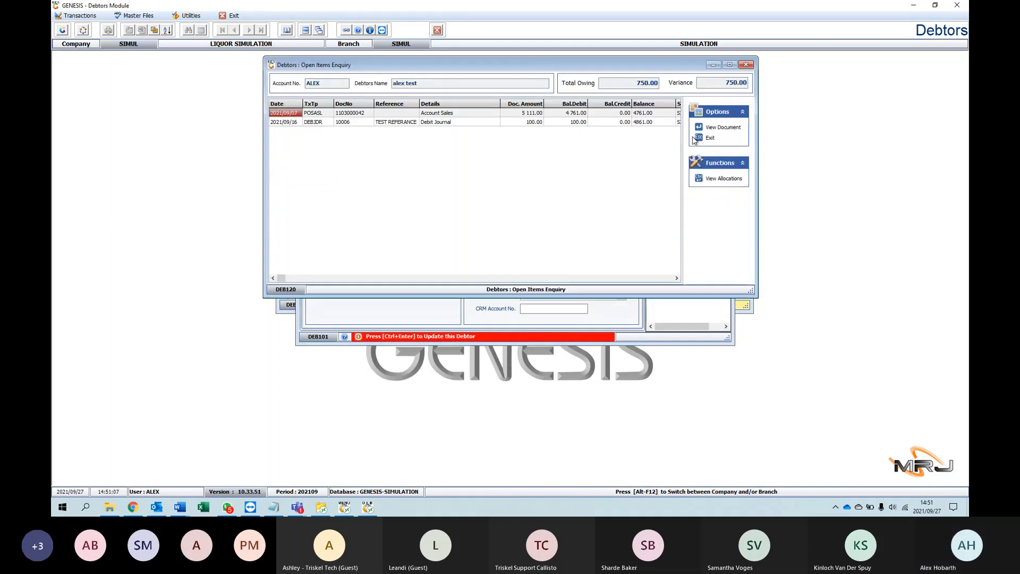
pyautogui.click(440, 113)
pyautogui.click(391, 122)
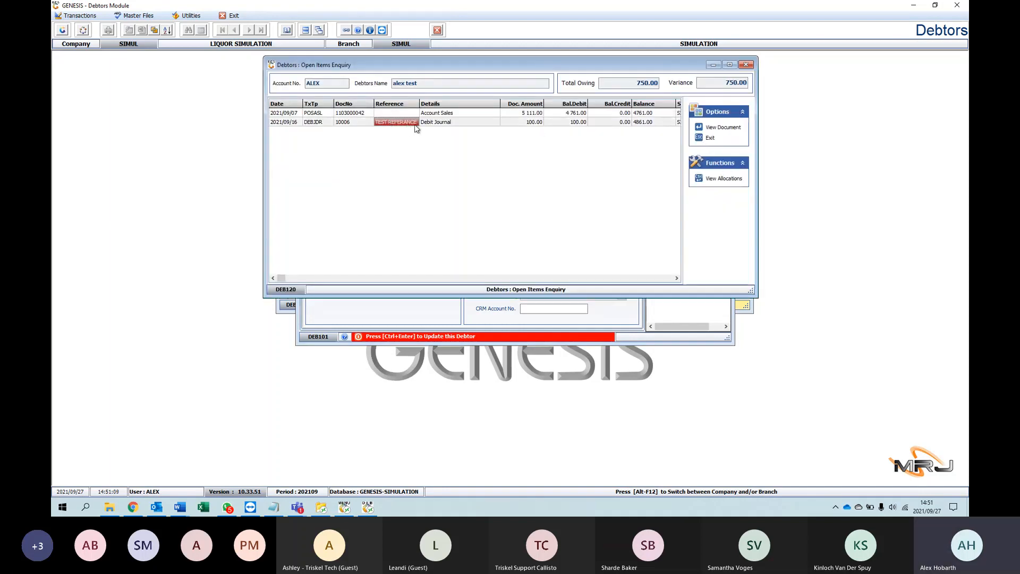
pyautogui.click(433, 122)
pyautogui.click(456, 114)
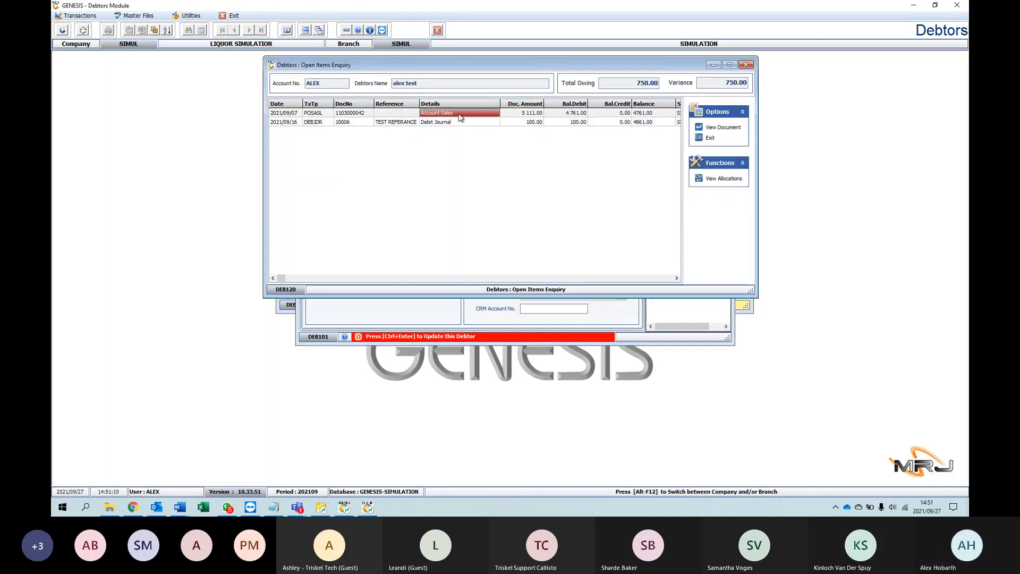
# Step: View the detail lines of the open account sales document, and close the document and the Open Items Enquiry
pyautogui.click(732, 128)
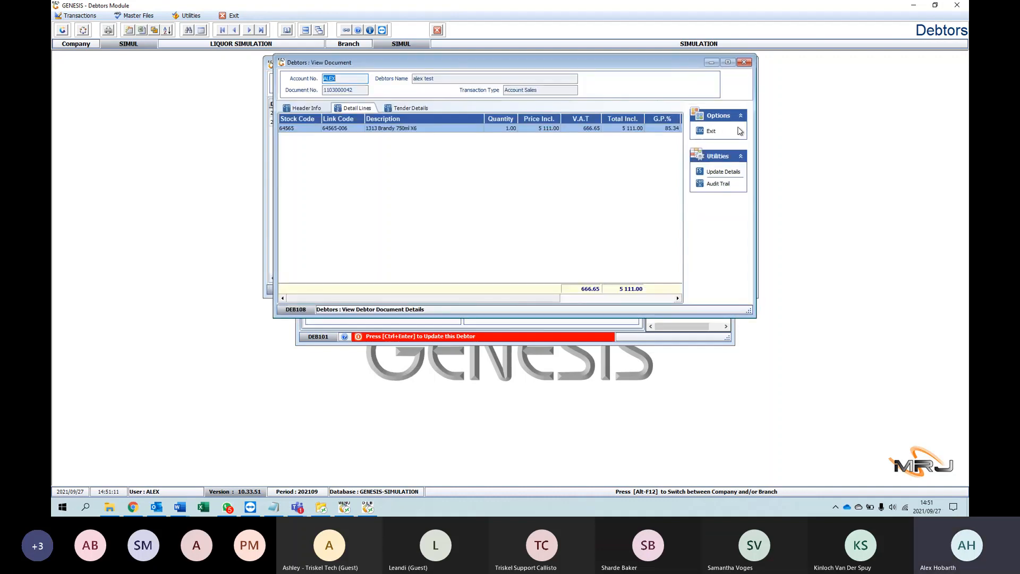
pyautogui.click(744, 63)
pyautogui.click(746, 68)
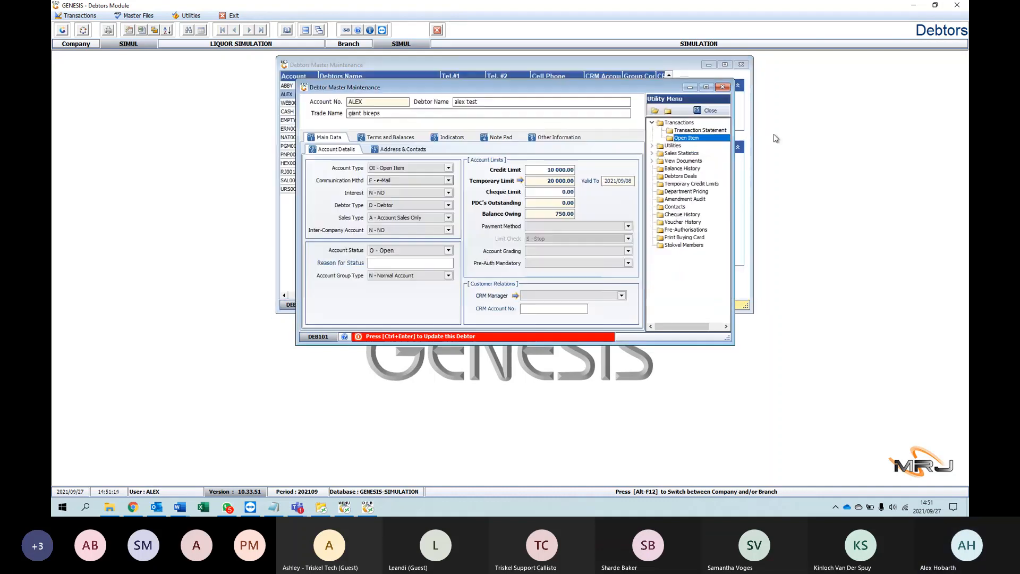
# Step: Check the debtor's Items Purchased enquiry with From Date 2021/09/01 and the Last Price Paid enquiry, closing each one
pyautogui.click(653, 146)
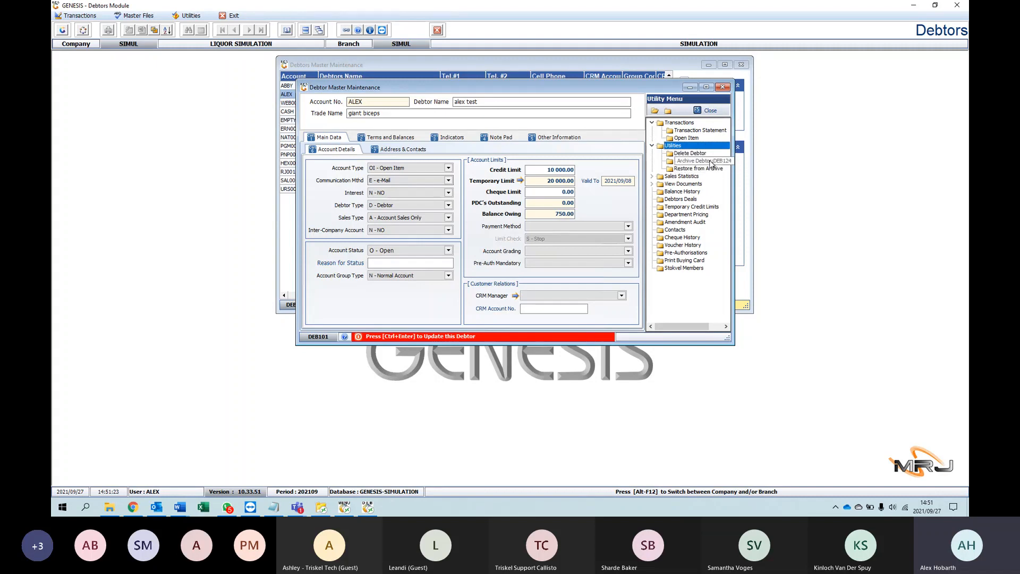
pyautogui.click(652, 177)
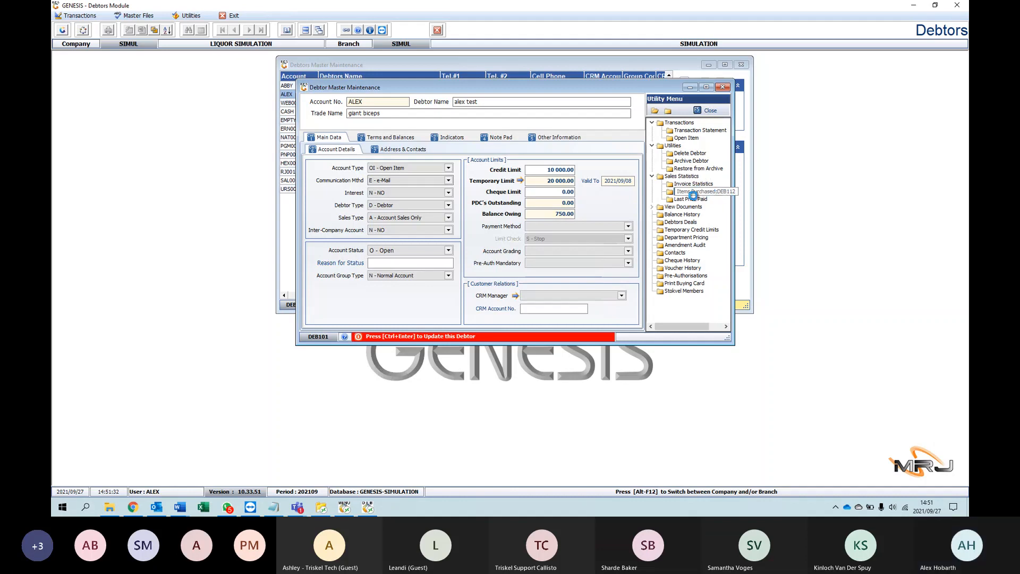
pyautogui.doubleClick(691, 191)
pyautogui.click(366, 84)
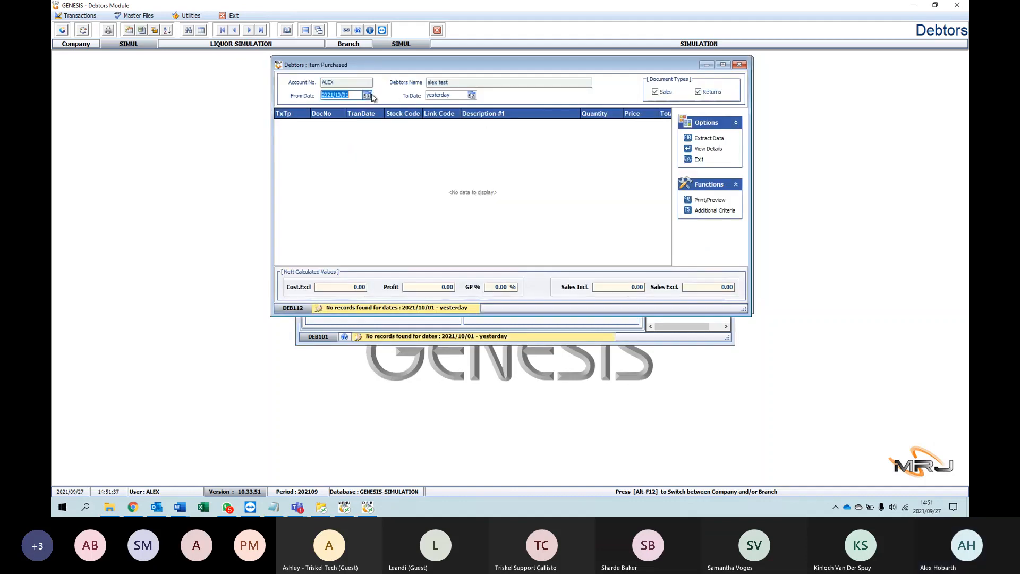
pyautogui.click(367, 95)
pyautogui.click(326, 121)
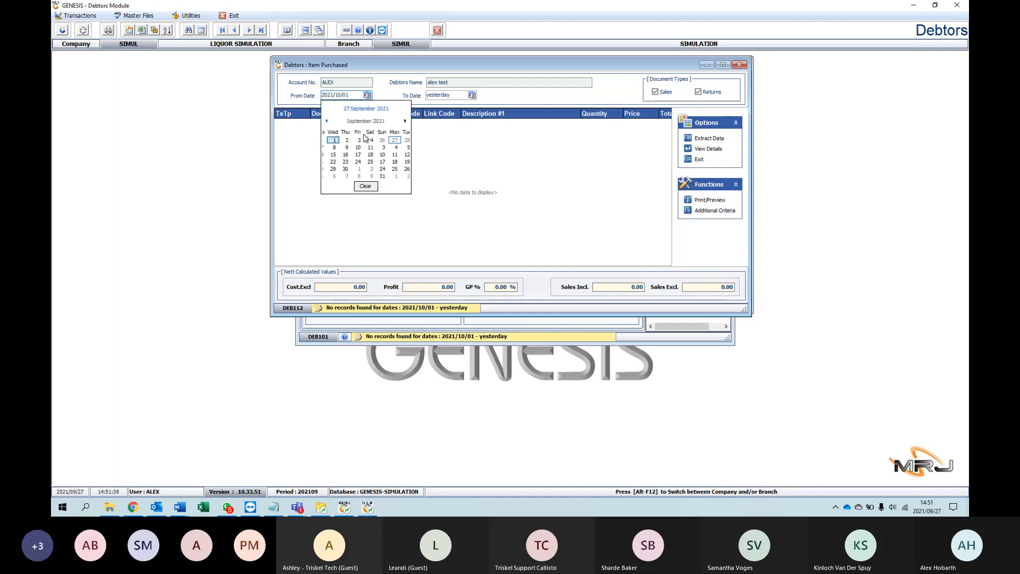
pyautogui.click(367, 141)
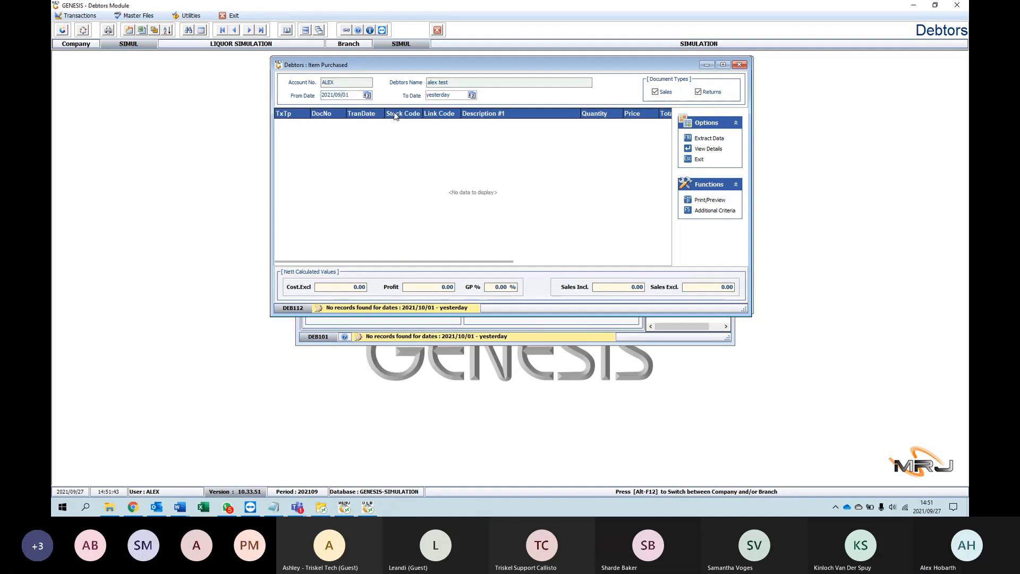
pyautogui.moveTo(522, 65); pyautogui.dragTo(513, 70)
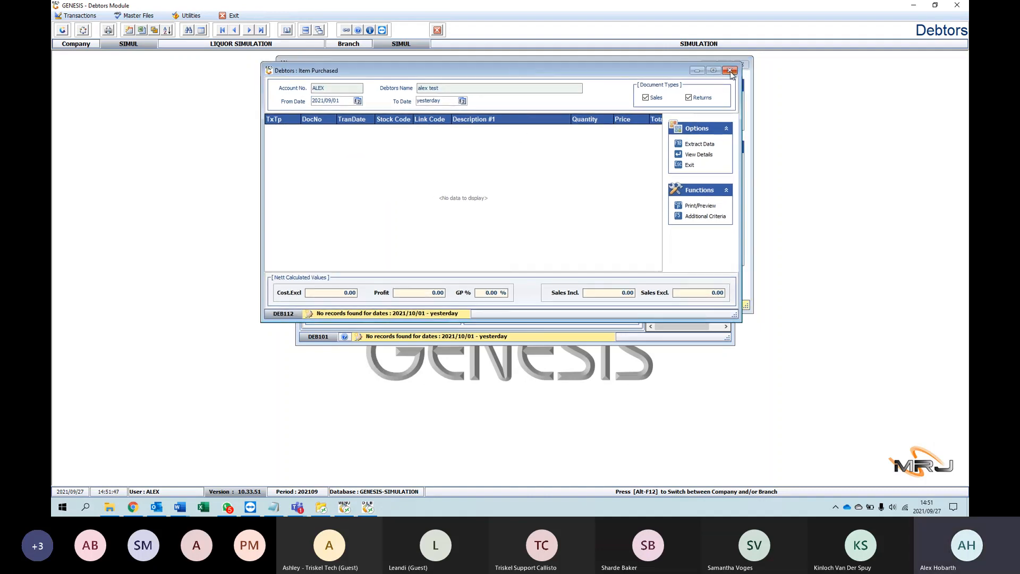
pyautogui.click(729, 70)
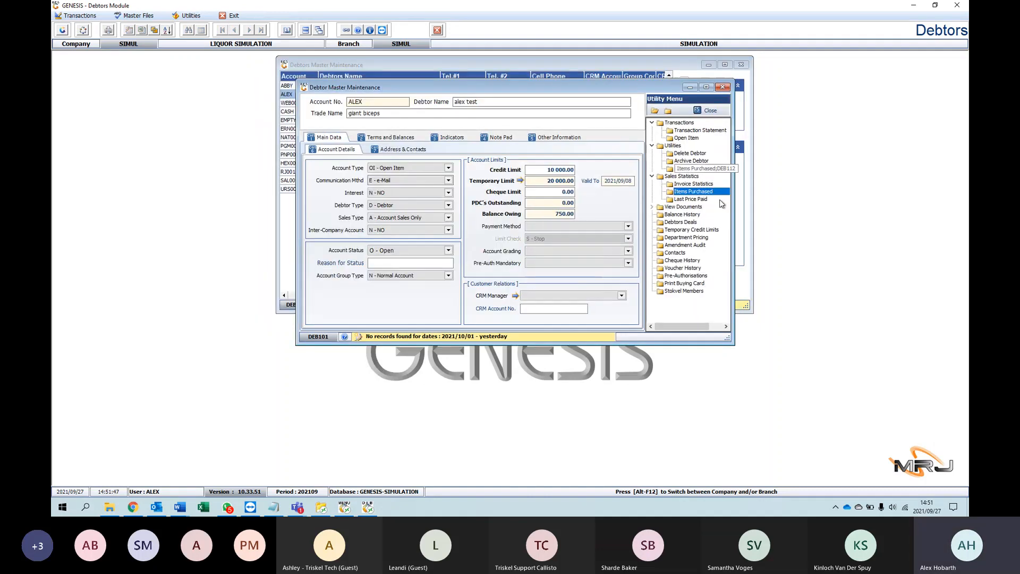
pyautogui.doubleClick(685, 199)
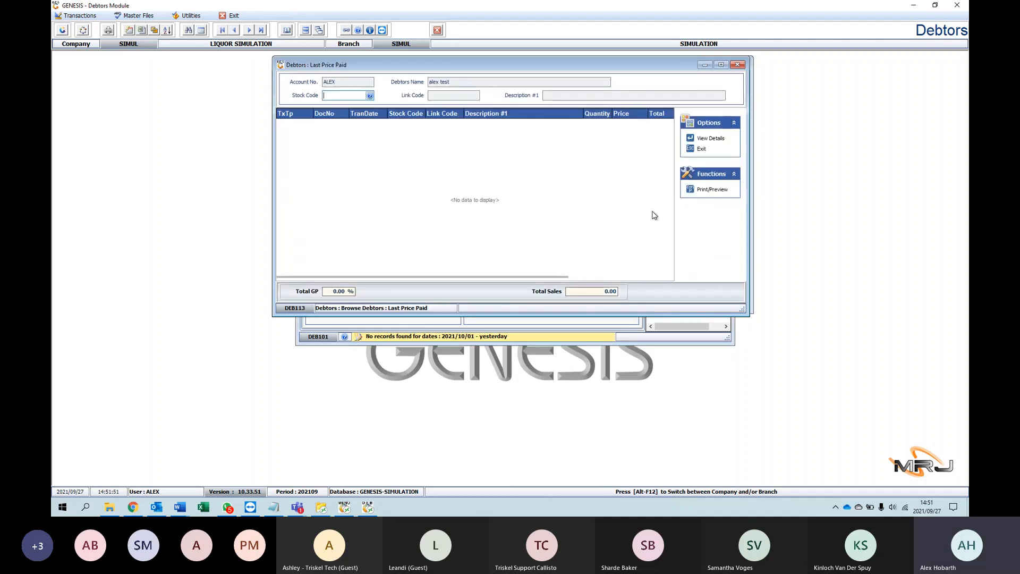
pyautogui.click(737, 65)
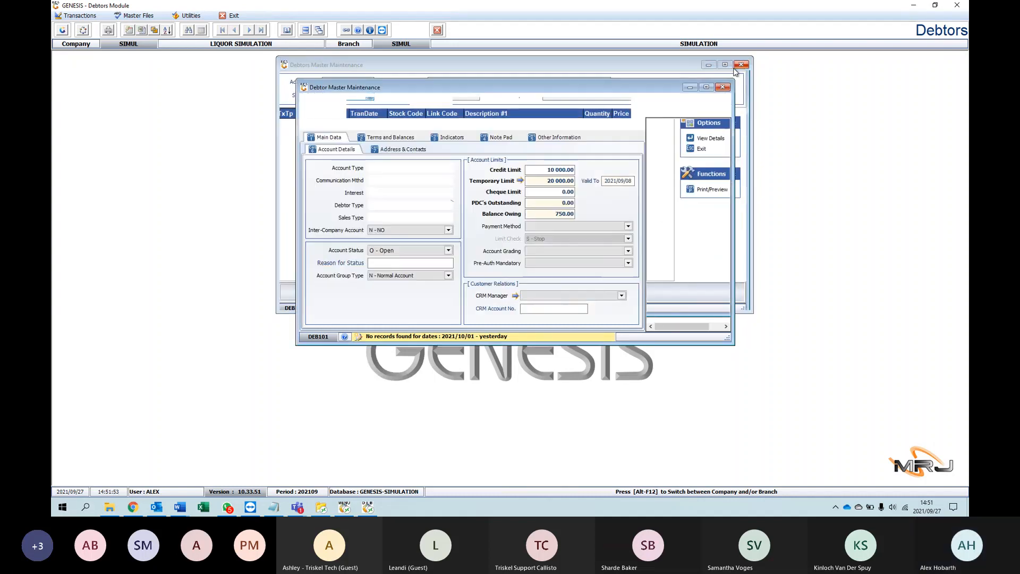
# Step: List the debtor's invoices with From Date 2021/08/01, view the first invoice's detail lines, and close that document
pyautogui.click(653, 208)
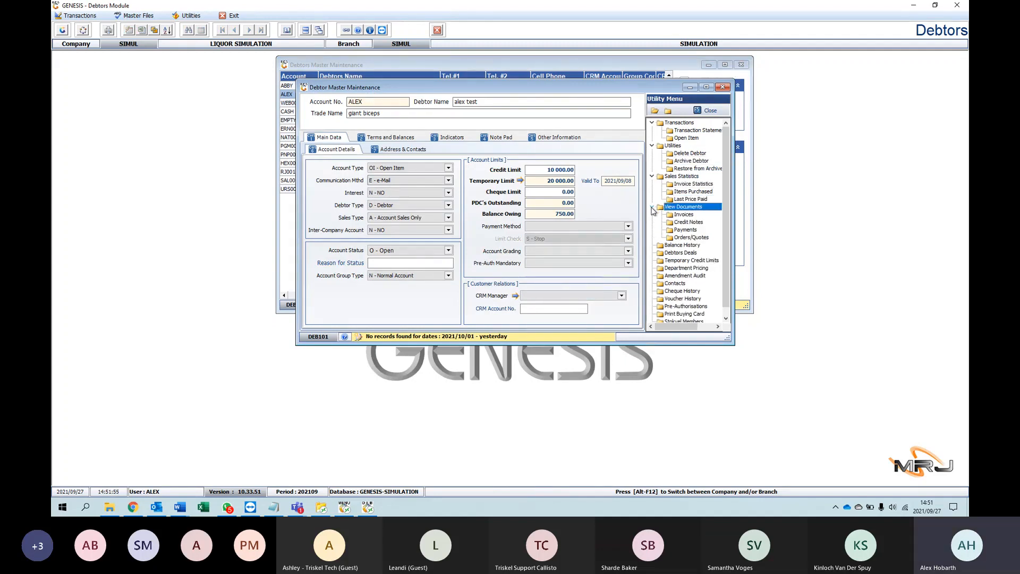
pyautogui.scroll(-1, 697, 212)
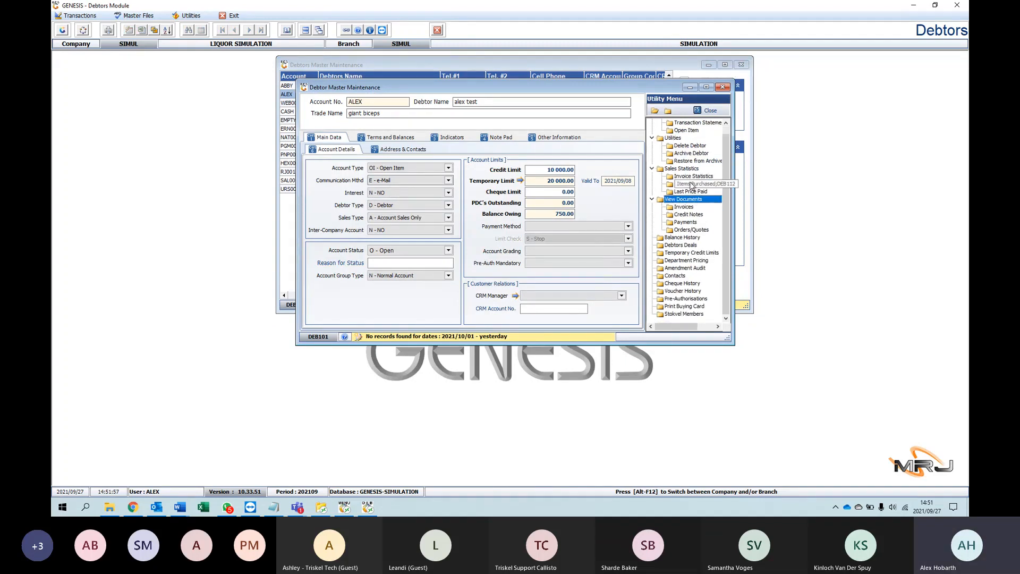
pyautogui.doubleClick(684, 207)
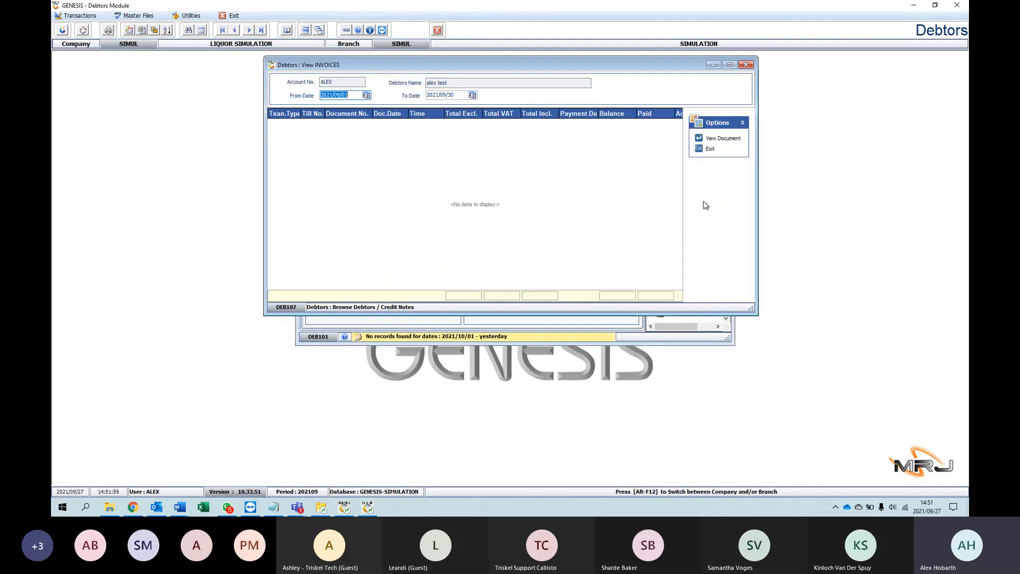
pyautogui.click(366, 95)
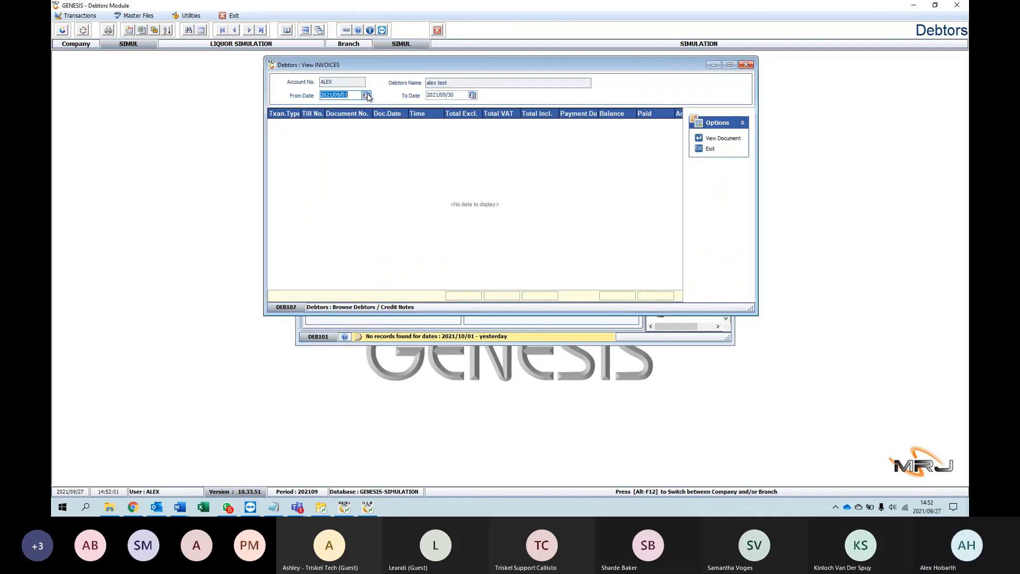
pyautogui.click(325, 120)
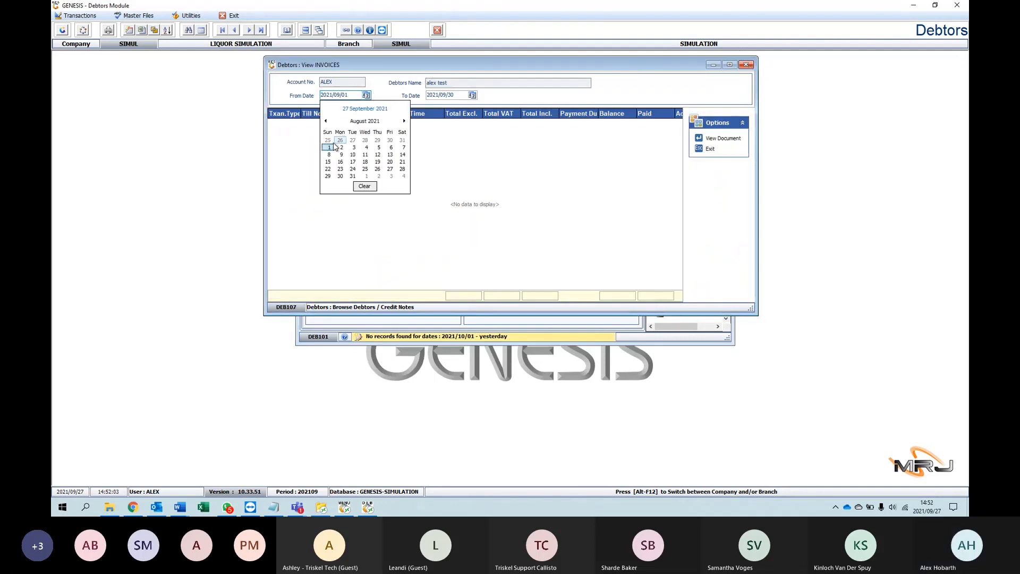
pyautogui.click(328, 148)
pyautogui.press('Return')
pyautogui.press('Return')
pyautogui.press('Return')
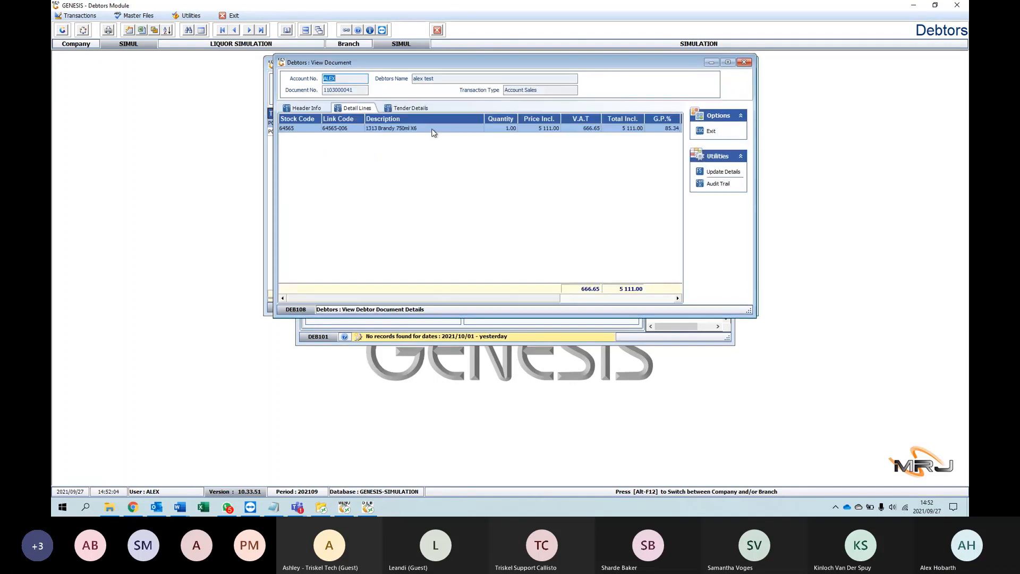
pyautogui.click(742, 64)
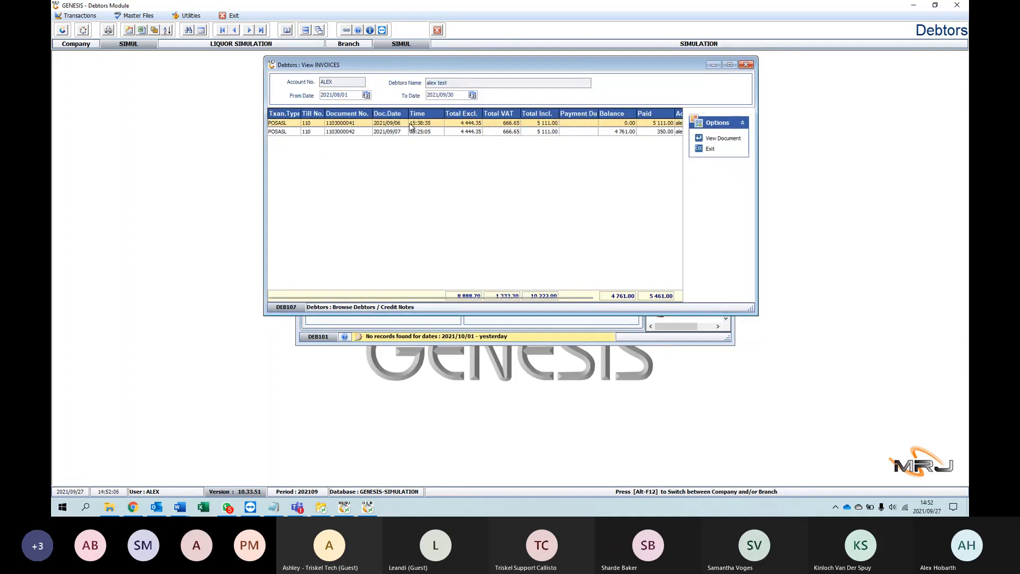
# Step: View the detail lines of the invoice dated 2021/09/07, and close the document and the invoice list
pyautogui.click(374, 132)
pyautogui.click(348, 124)
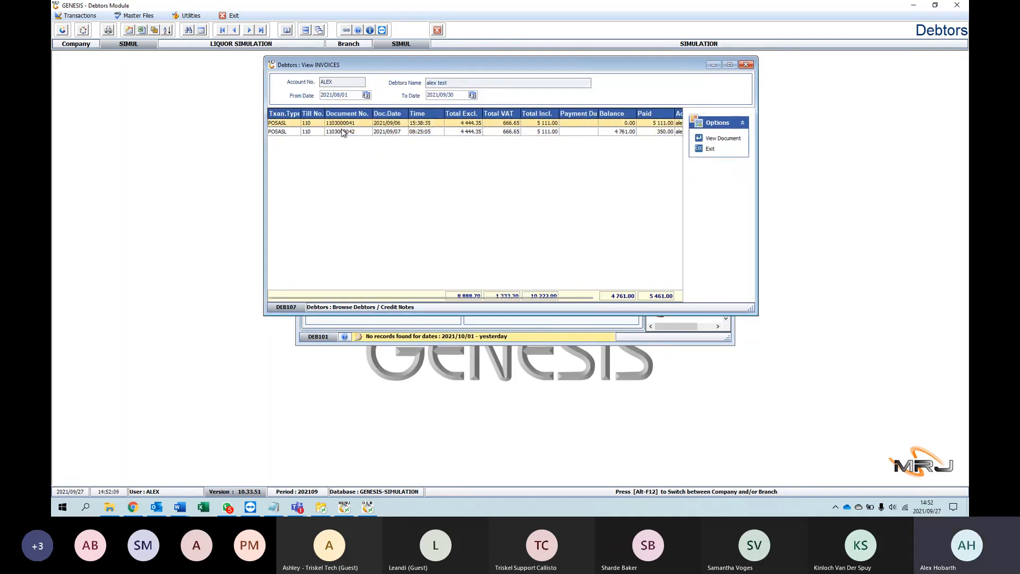
pyautogui.click(368, 132)
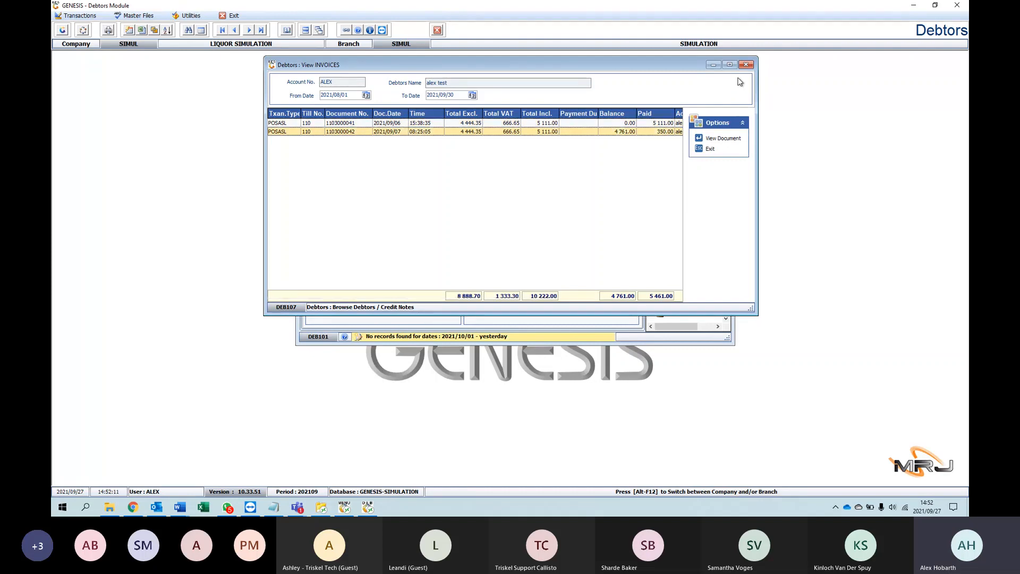
pyautogui.click(722, 139)
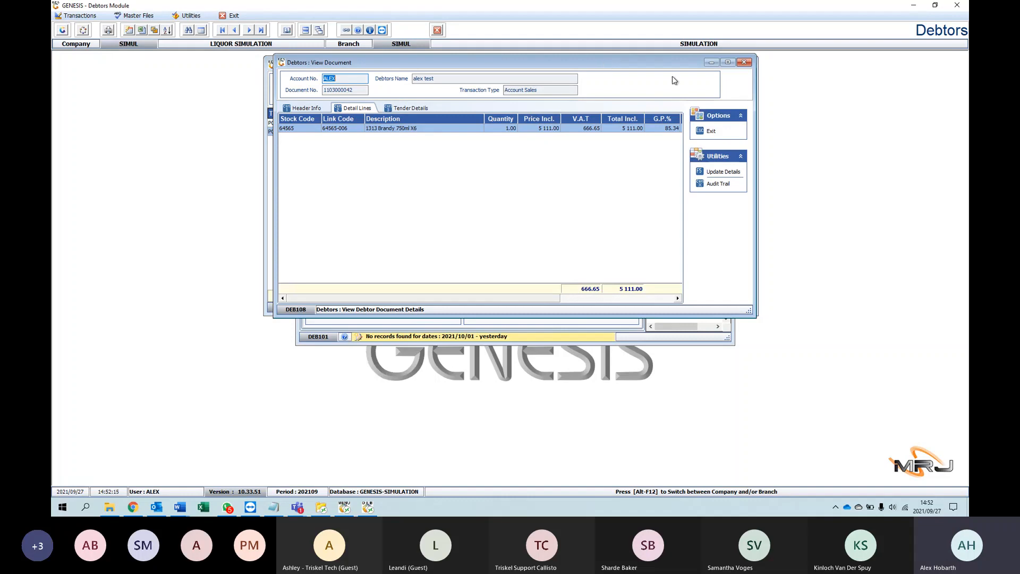
pyautogui.click(744, 63)
pyautogui.click(747, 66)
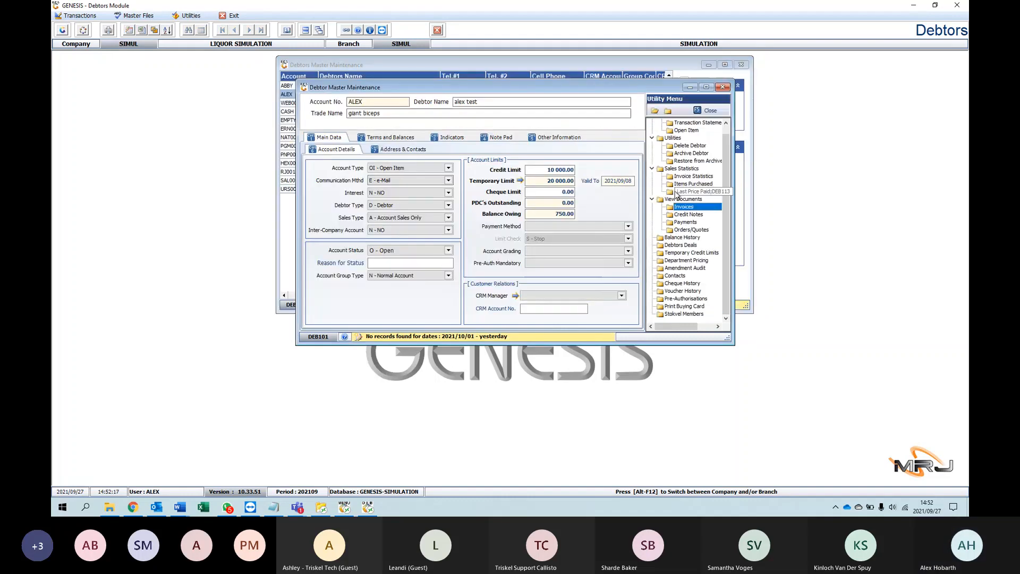
# Step: Check the debtor's Credit Notes list and the ageing columns of the Balance History enquiry, closing each one
pyautogui.click(707, 212)
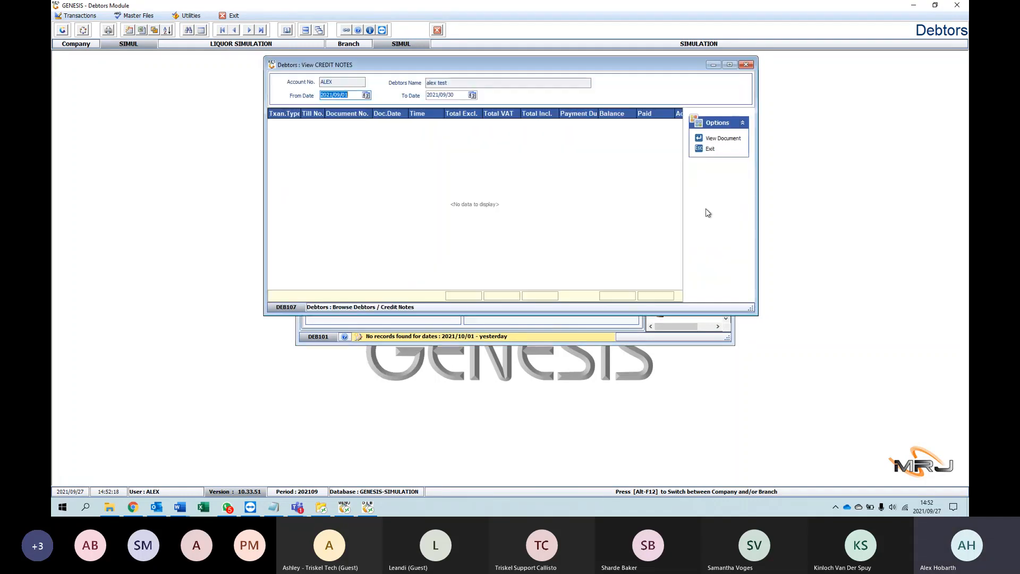
pyautogui.click(746, 65)
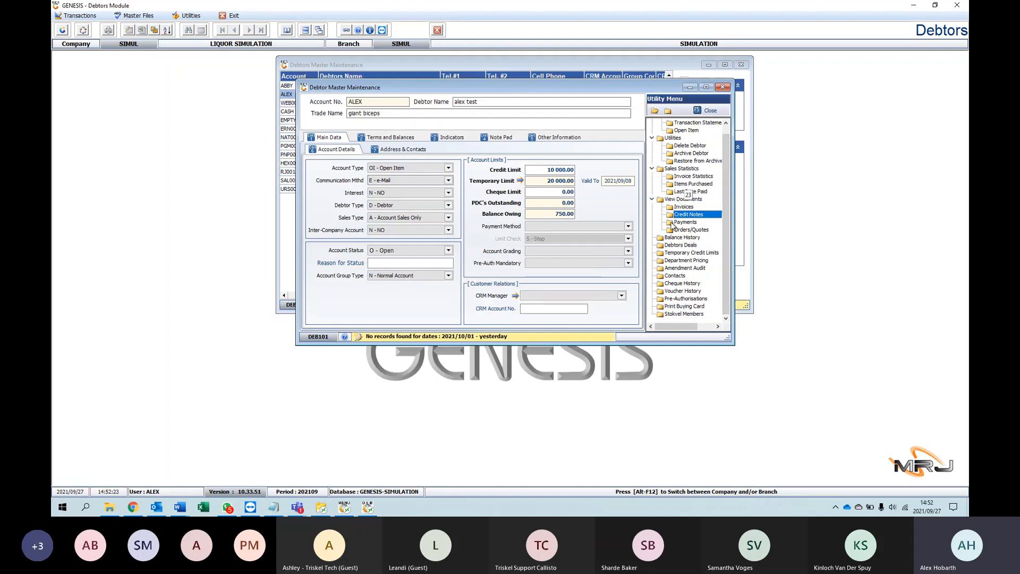
pyautogui.click(704, 241)
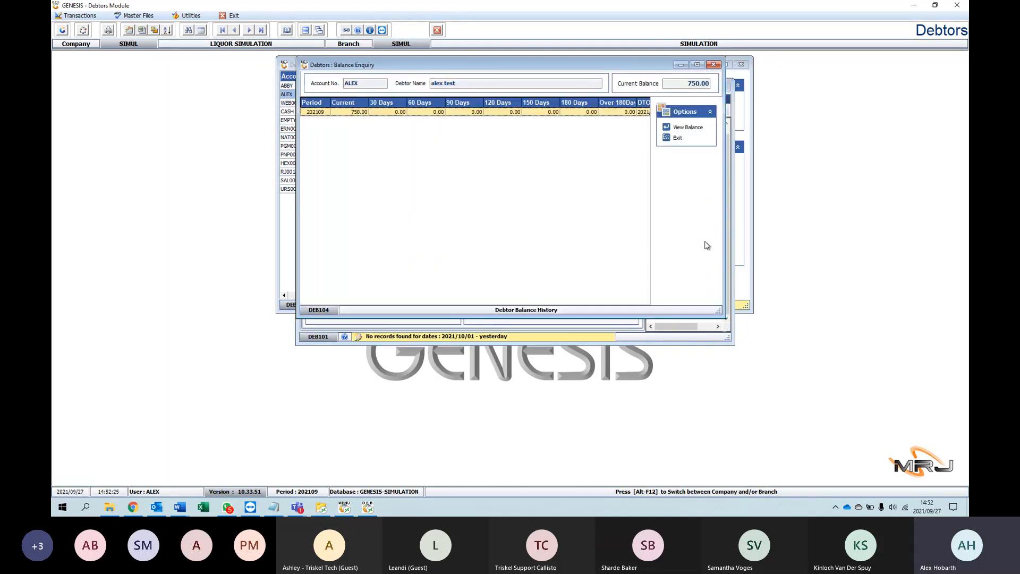
pyautogui.moveTo(528, 301); pyautogui.dragTo(401, 278)
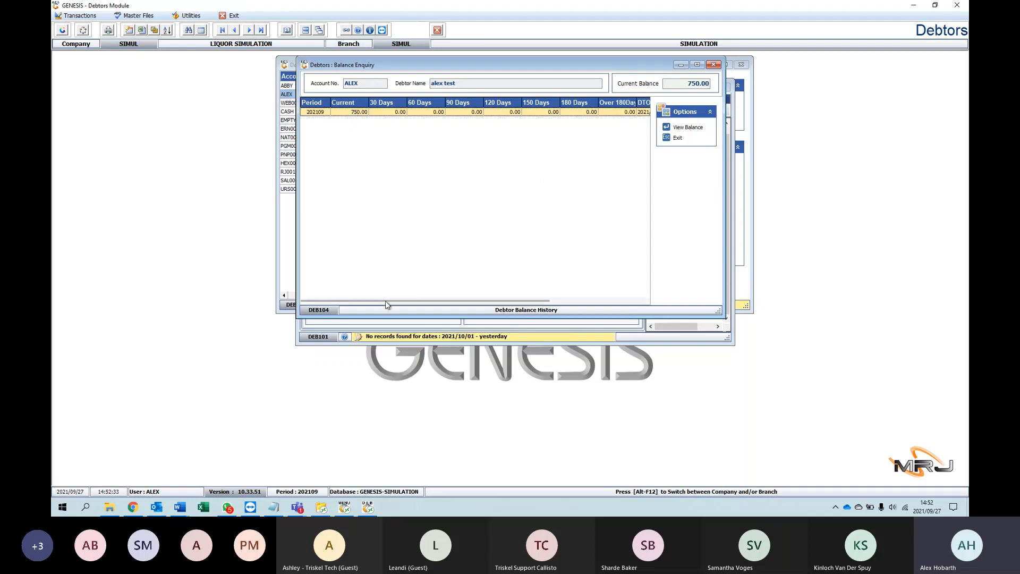
pyautogui.moveTo(385, 302); pyautogui.dragTo(458, 301)
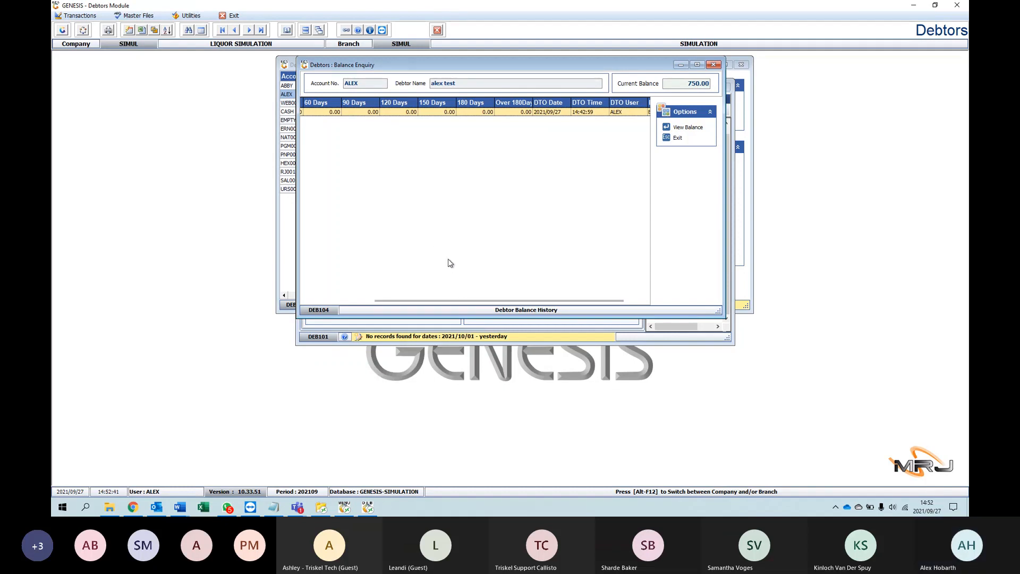
pyautogui.click(713, 65)
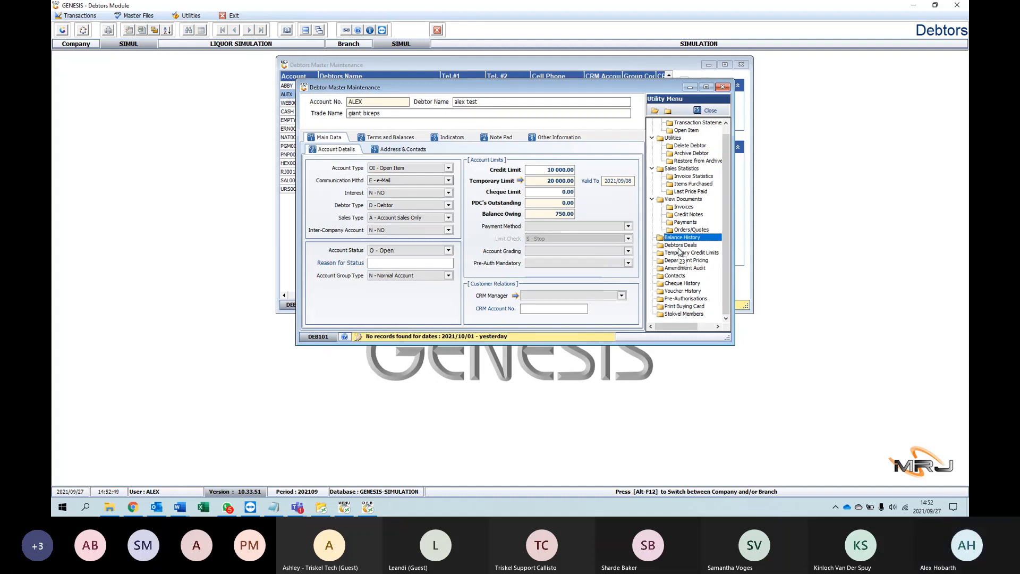
# Step: Open the debtor's Temporary Credit Limits facility, examine the current credit limit and the limit history, and close it unchanged
pyautogui.click(696, 254)
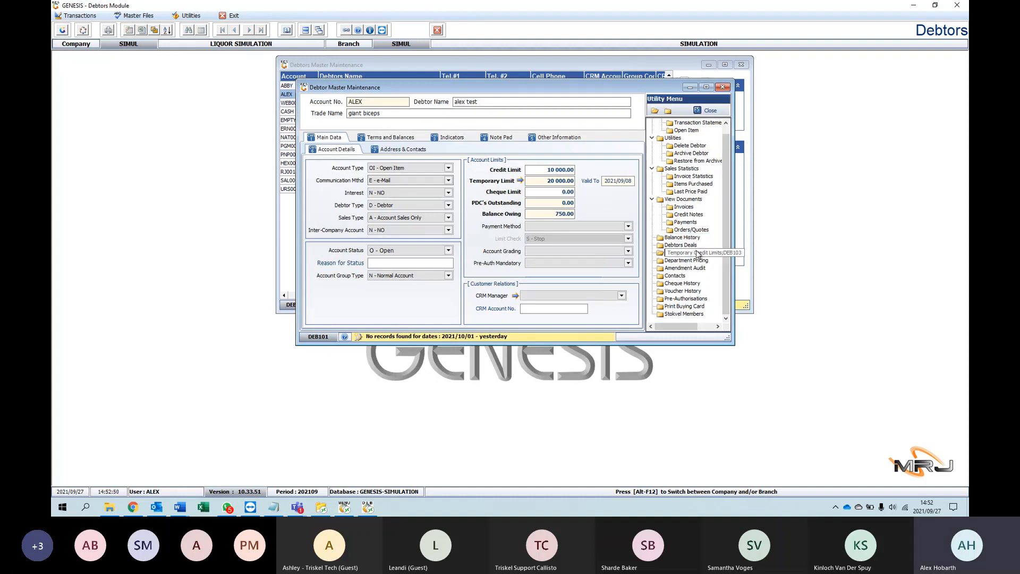
pyautogui.doubleClick(698, 254)
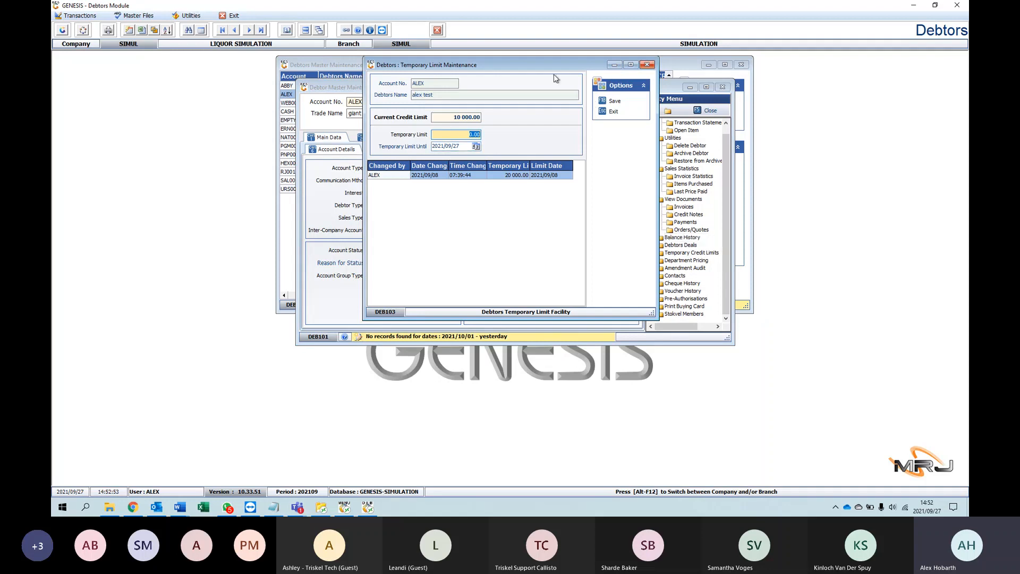
pyautogui.click(480, 117)
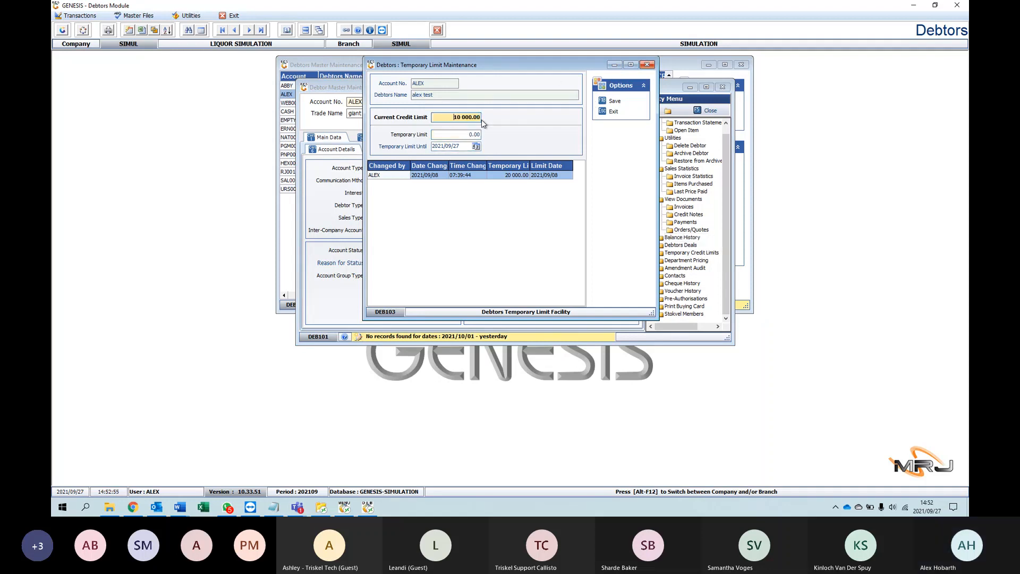
pyautogui.click(647, 64)
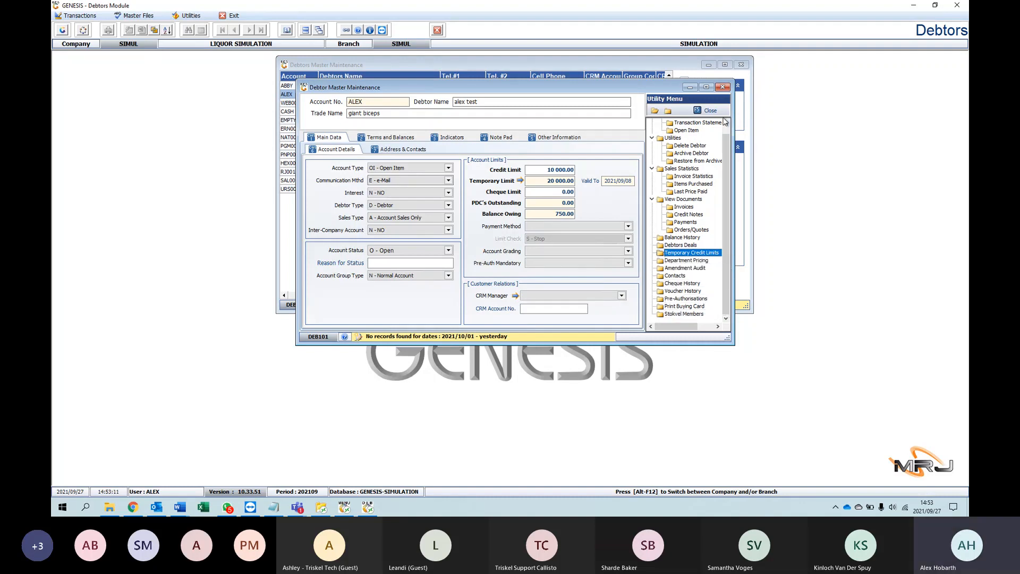
# Step: Try to delete the debtor from the debtor utilities, read the message and close it
pyautogui.scroll(1, 680, 175)
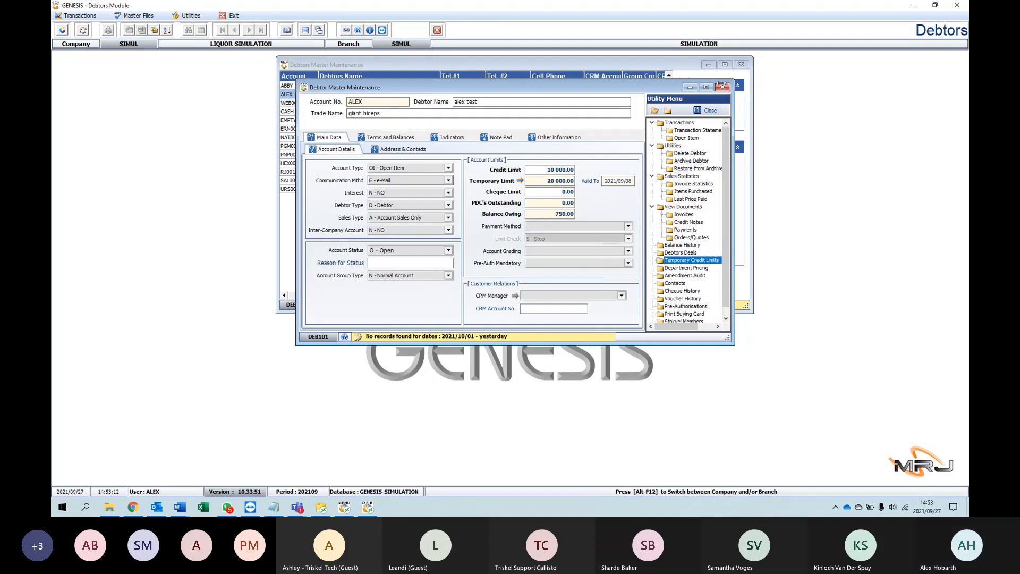
pyautogui.click(670, 146)
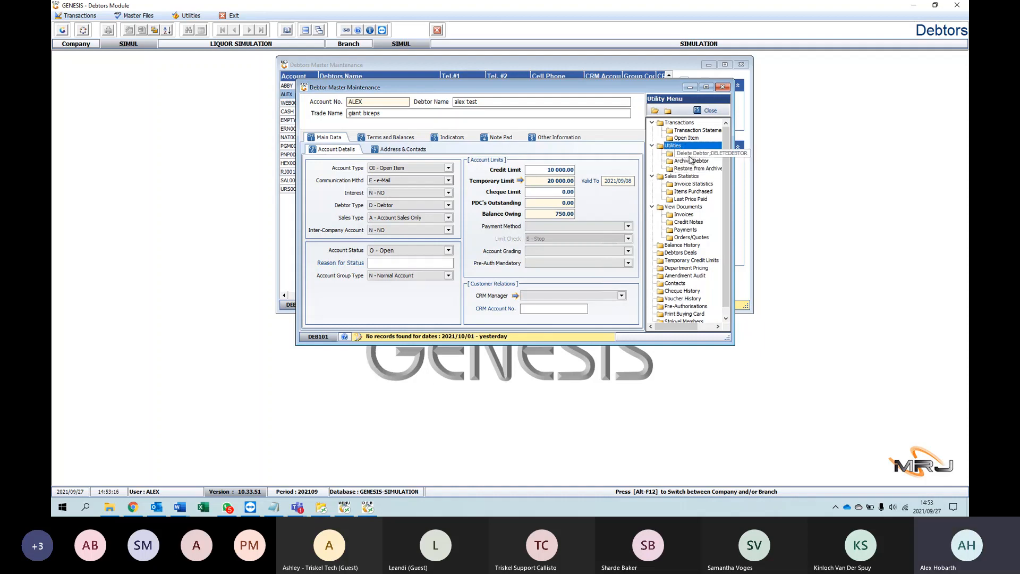
pyautogui.doubleClick(689, 154)
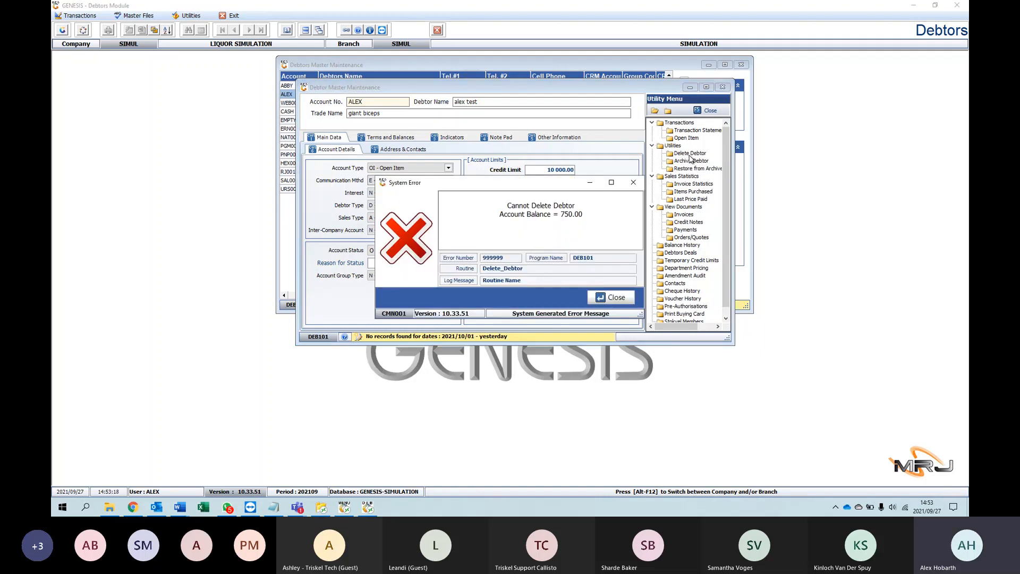
pyautogui.moveTo(496, 217); pyautogui.dragTo(583, 216)
pyautogui.click(498, 218)
pyautogui.click(580, 215)
pyautogui.moveTo(501, 212)
pyautogui.mouseDown()
pyautogui.moveTo(584, 218)
pyautogui.moveTo(492, 213)
pyautogui.mouseUp()
pyautogui.click(557, 233)
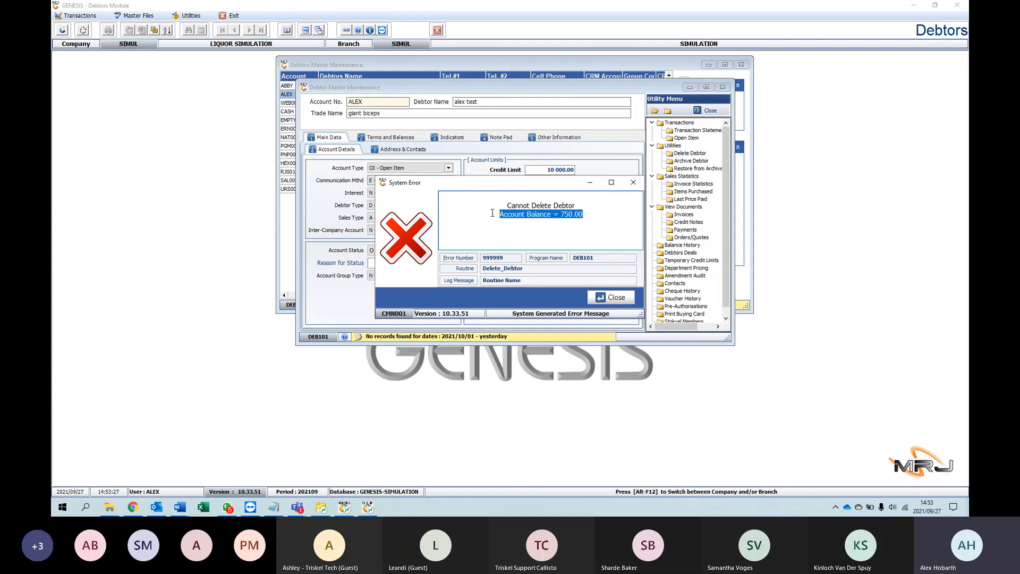
pyautogui.click(611, 297)
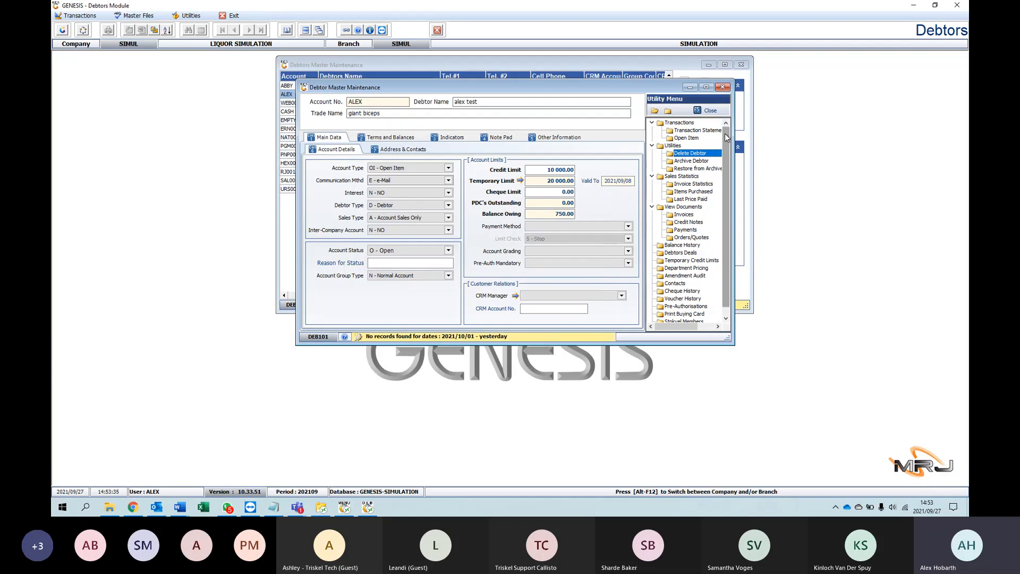
# Step: Close the debtor's record and the Debtors Master list, and exit the Debtors module to the main menu
pyautogui.moveTo(725, 133); pyautogui.dragTo(721, 180)
pyautogui.moveTo(662, 327); pyautogui.dragTo(691, 327)
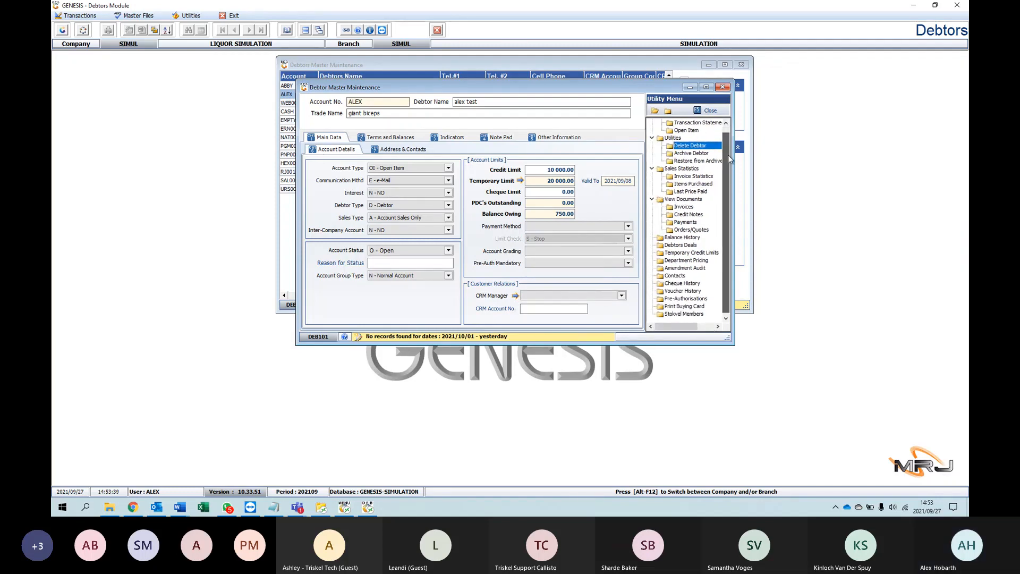
pyautogui.moveTo(728, 156)
pyautogui.mouseDown()
pyautogui.moveTo(728, 132)
pyautogui.moveTo(725, 161)
pyautogui.mouseUp()
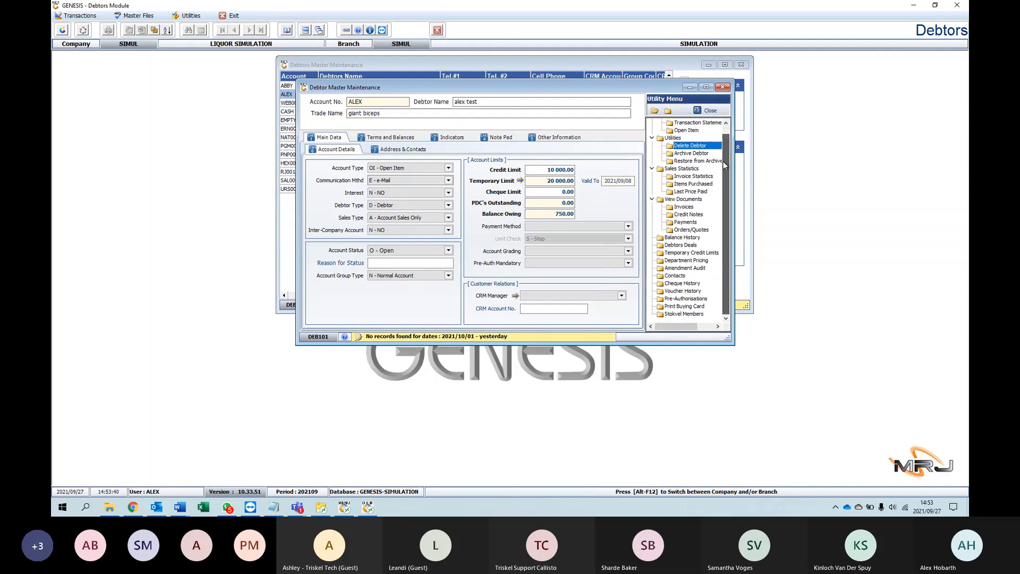
pyautogui.click(721, 87)
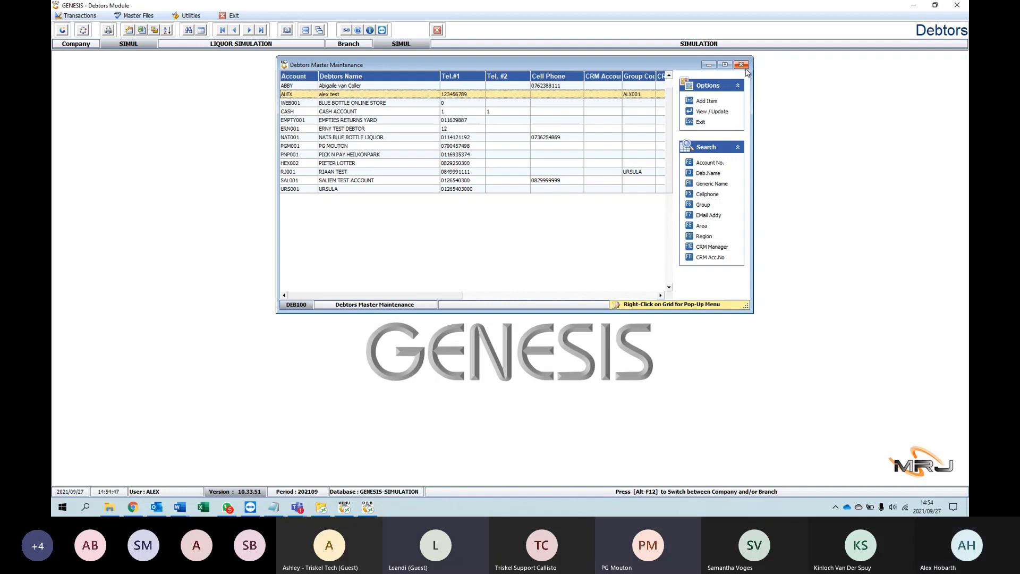
pyautogui.click(742, 64)
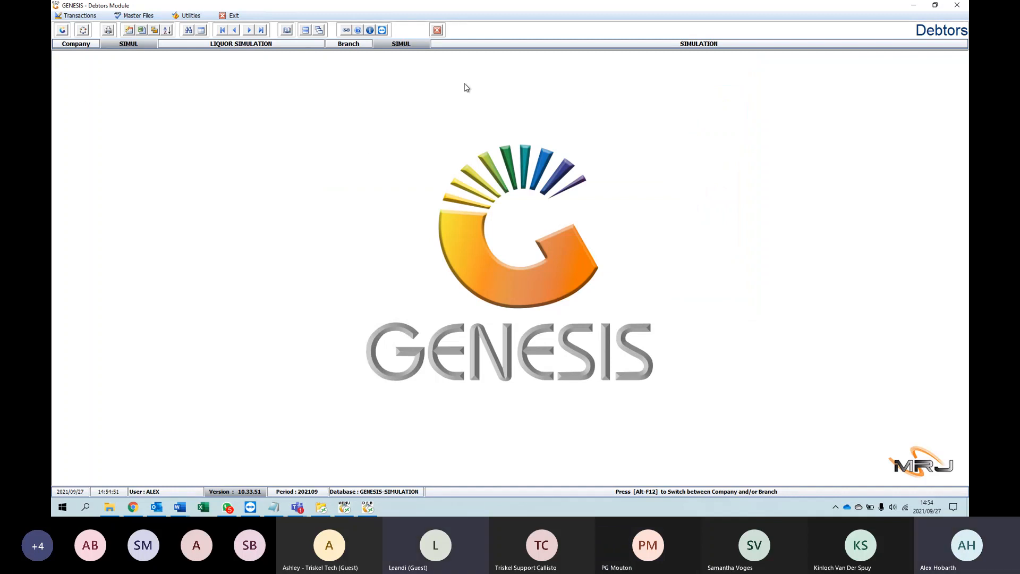
pyautogui.click(437, 31)
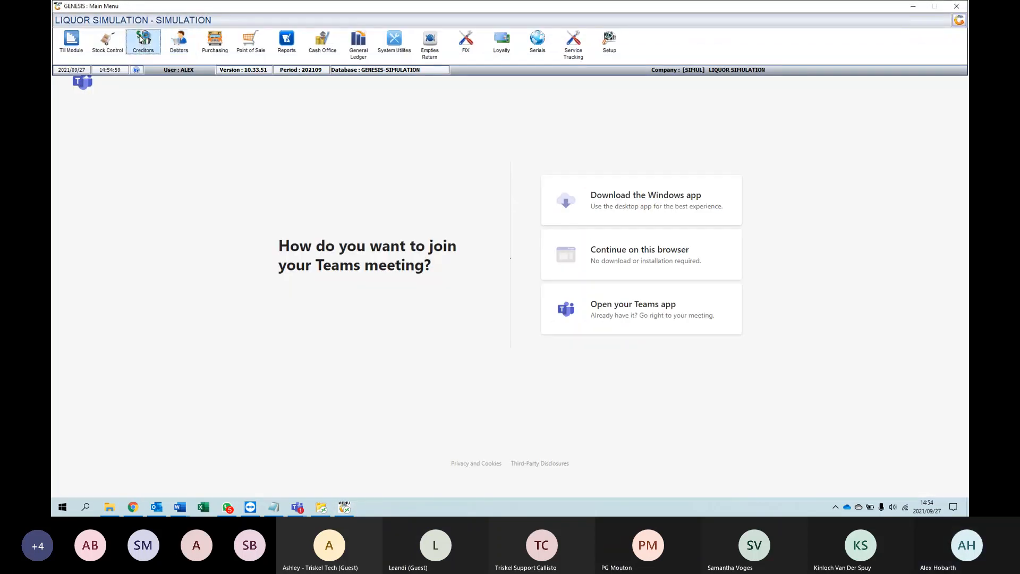
pyautogui.click(141, 40)
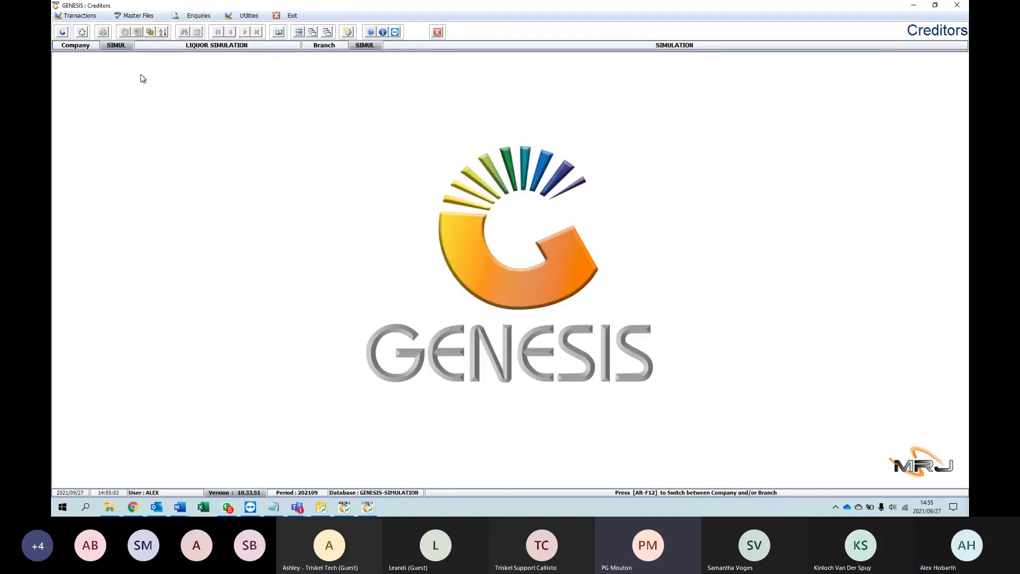
pyautogui.click(287, 15)
pyautogui.click(291, 27)
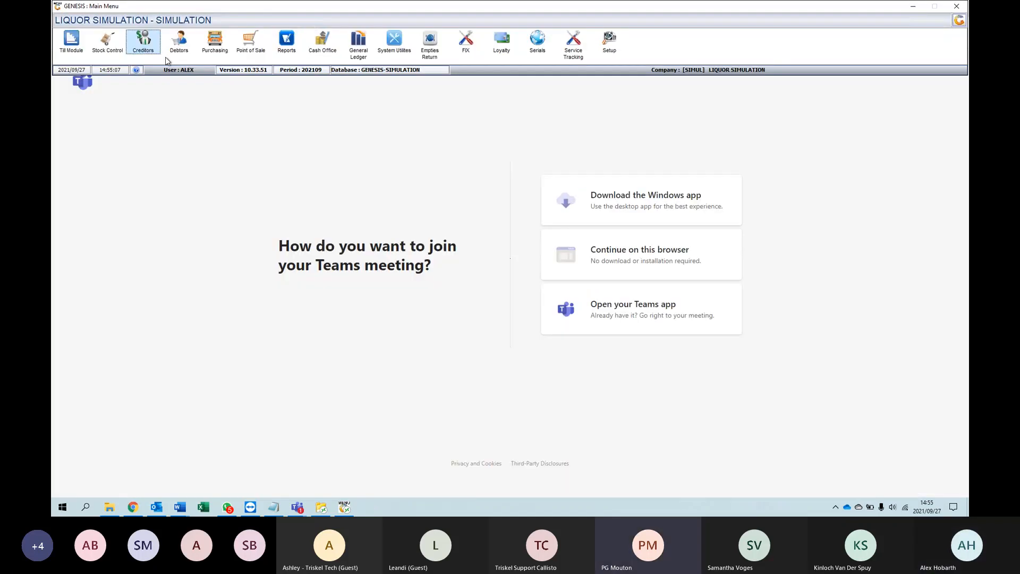
# Step: Reopen the Debtors module and open the test debtor's record from the Debtors Master list
pyautogui.click(191, 46)
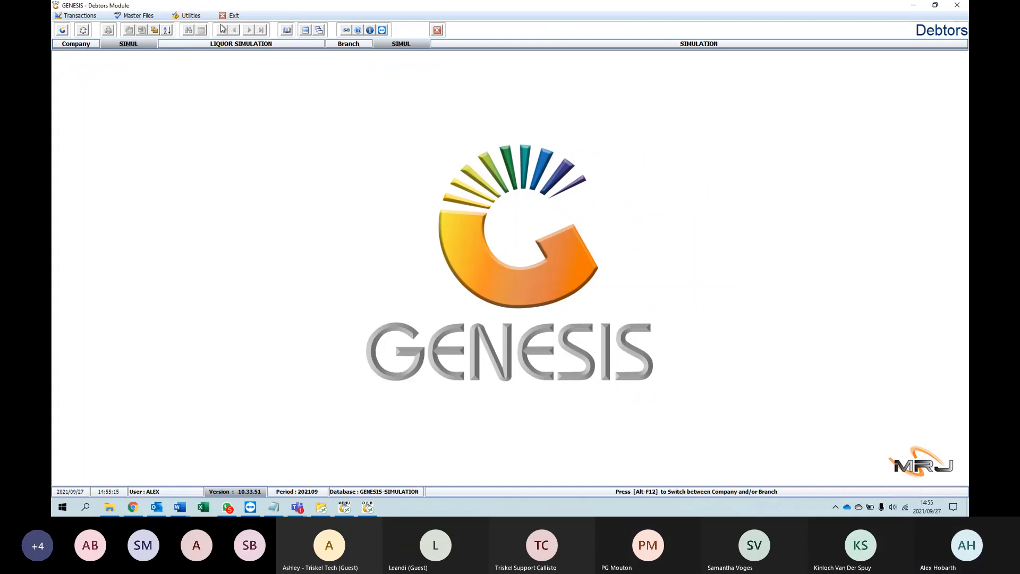
pyautogui.click(150, 16)
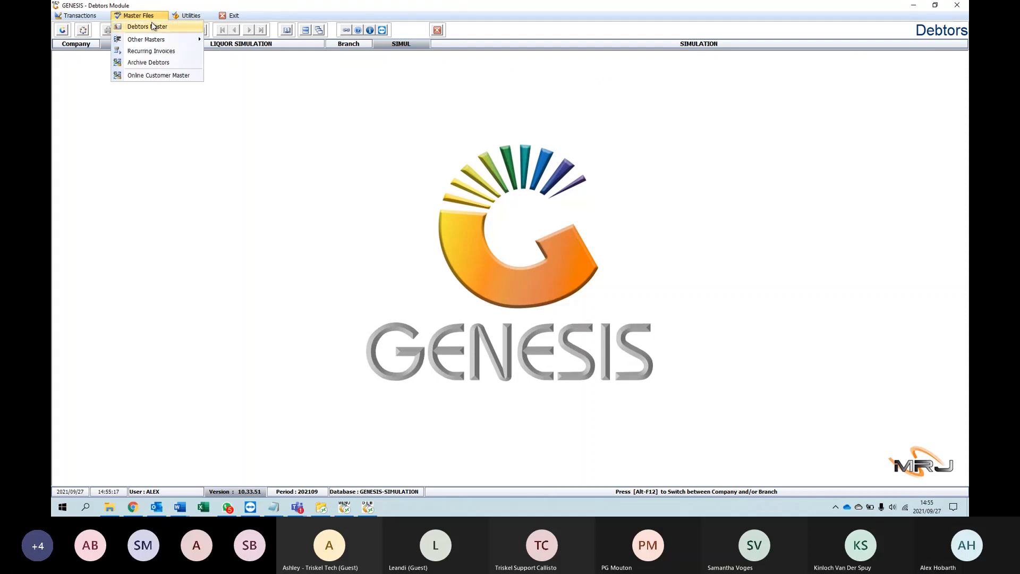
pyautogui.click(151, 26)
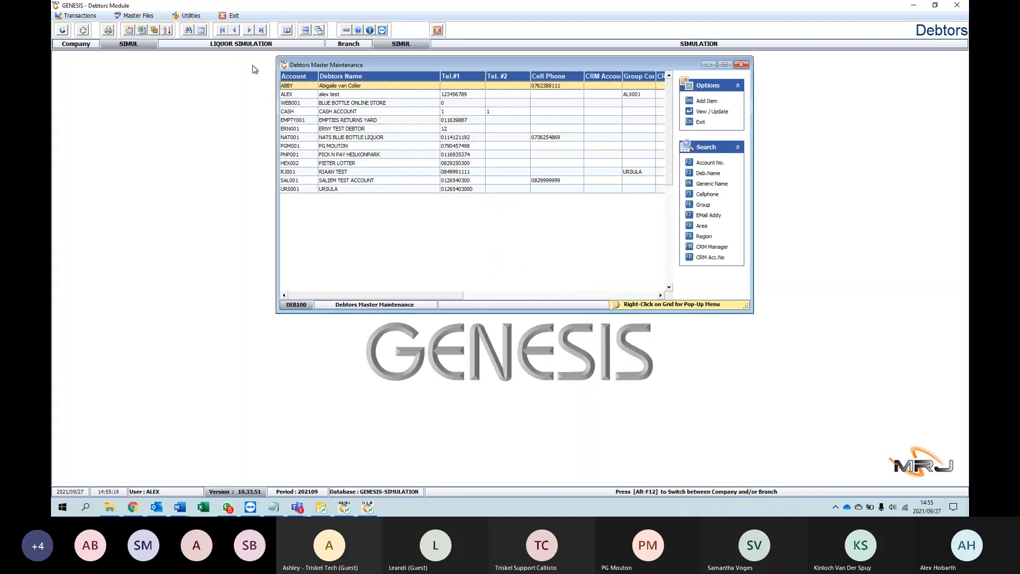
pyautogui.click(336, 96)
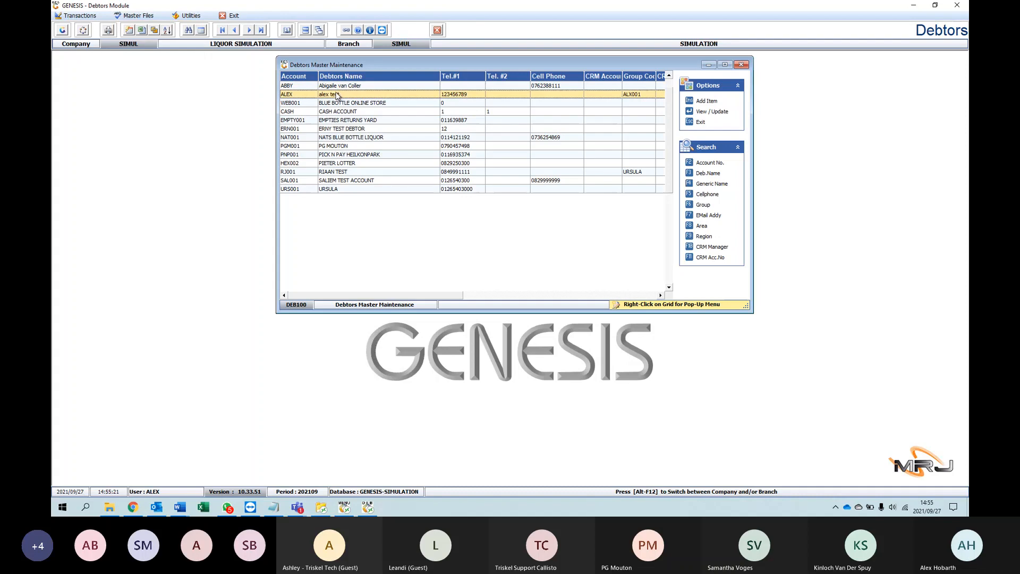
pyautogui.doubleClick(337, 96)
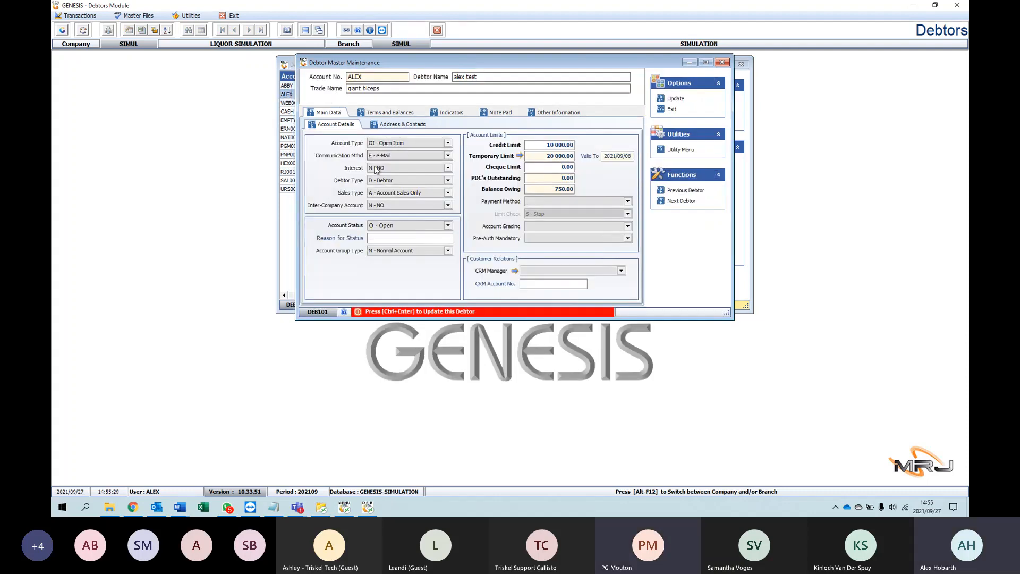
# Step: Put the debtor's record in update mode and examine the available Account Status options without changing the status
pyautogui.click(671, 100)
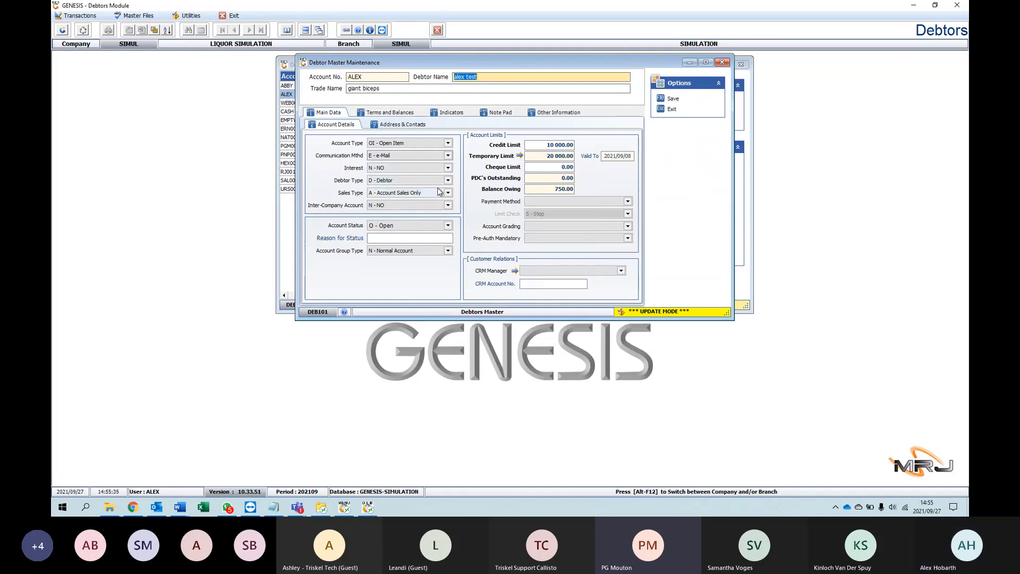
pyautogui.click(431, 227)
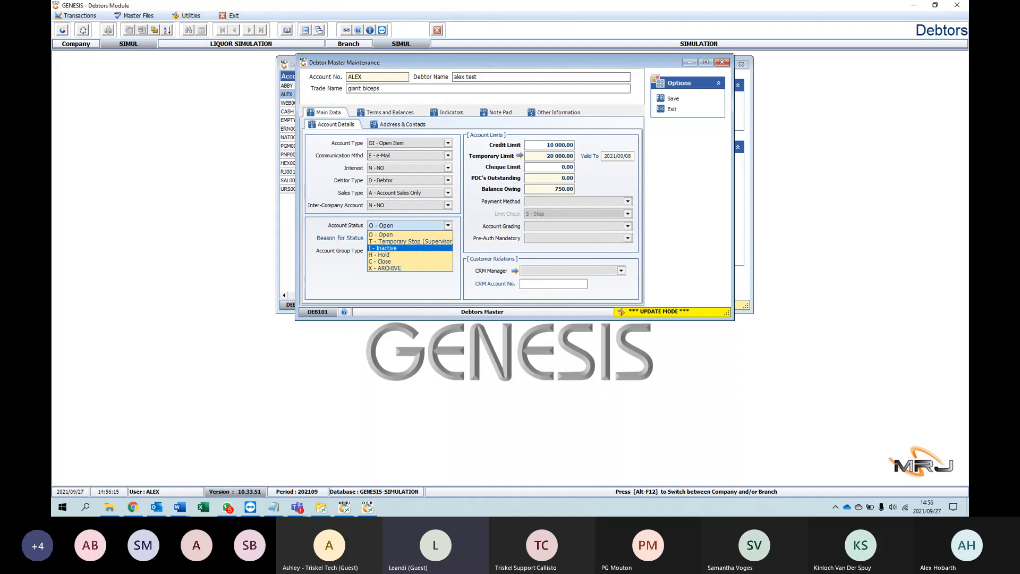
pyautogui.hotkey('alt', 'Tab')
pyautogui.moveTo(632, 12); pyautogui.dragTo(632, 0)
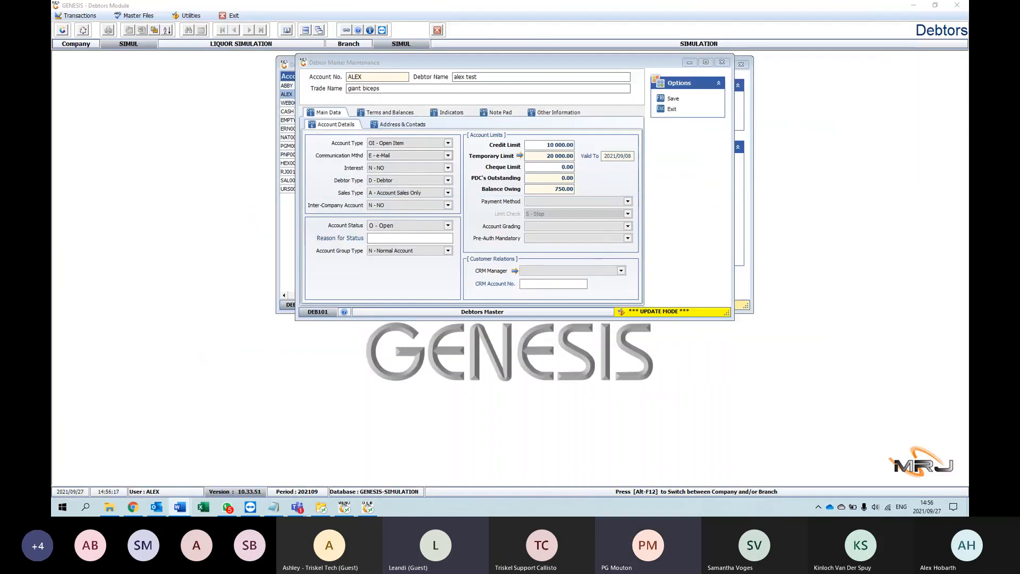